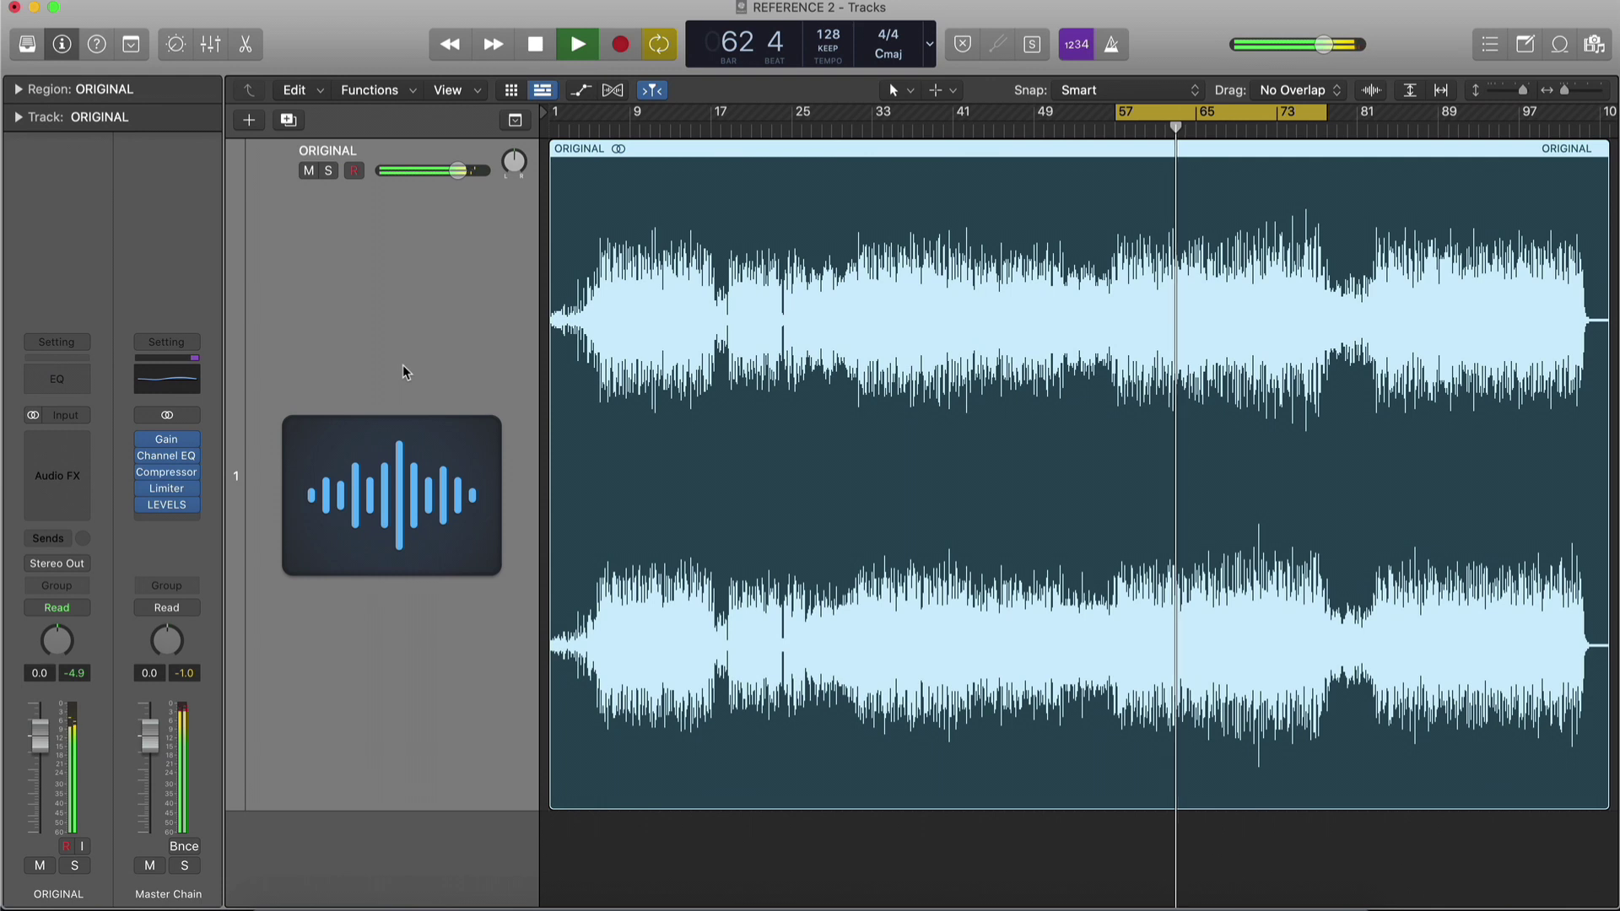
Insert REFERENCE 2 after LEVELS, load Song 1–4.wav as references, and start playback.
left_click(202, 515)
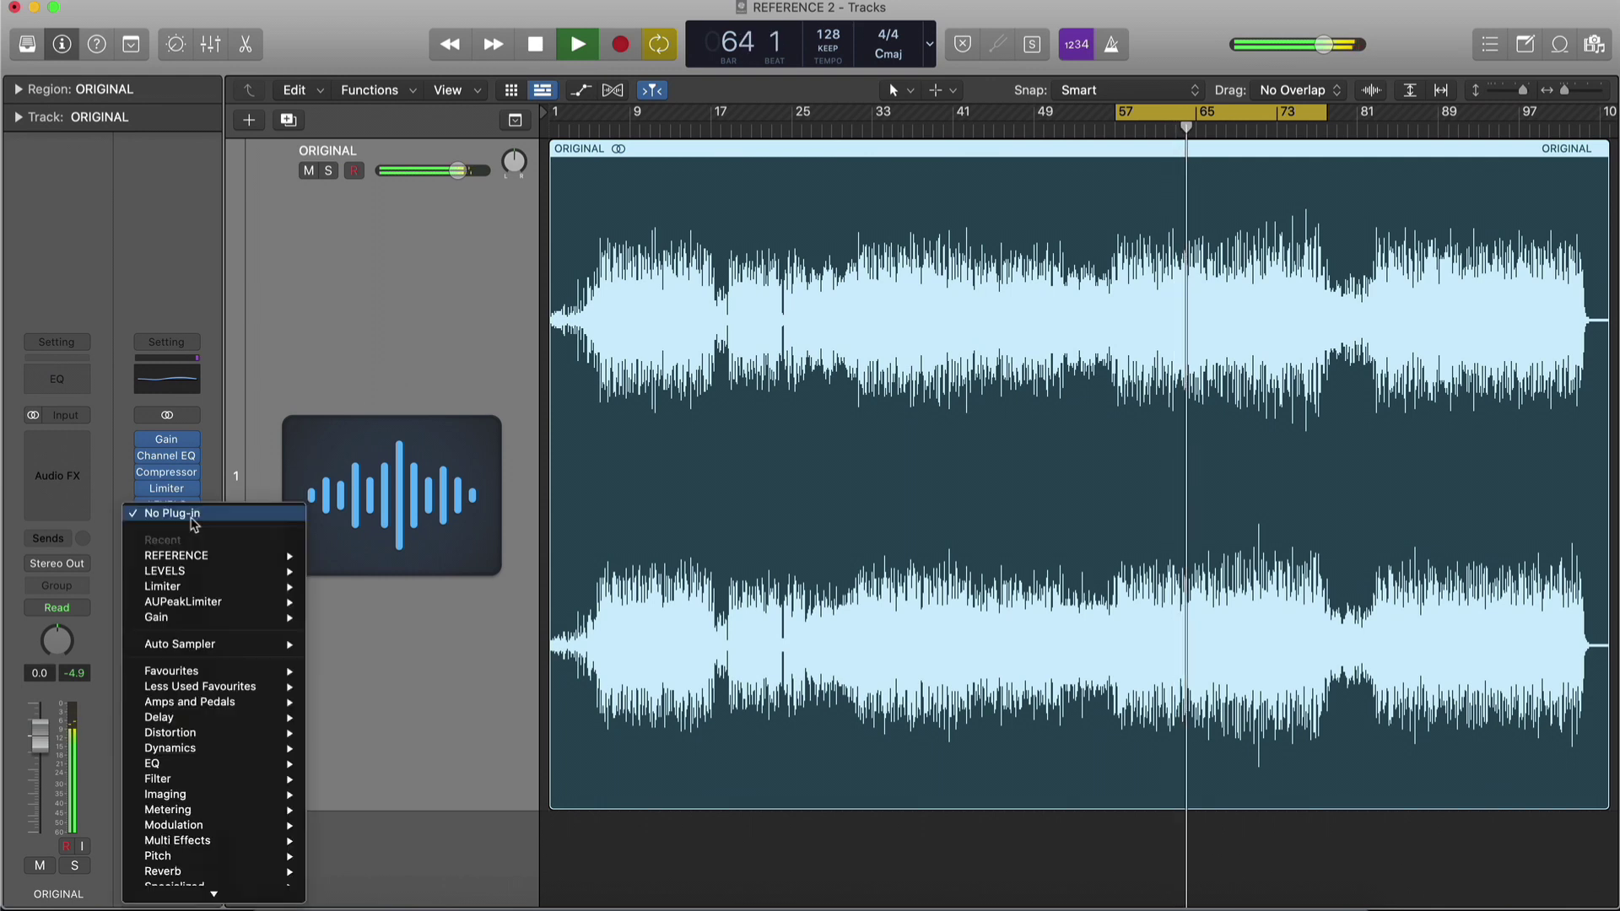
left_click(907, 234)
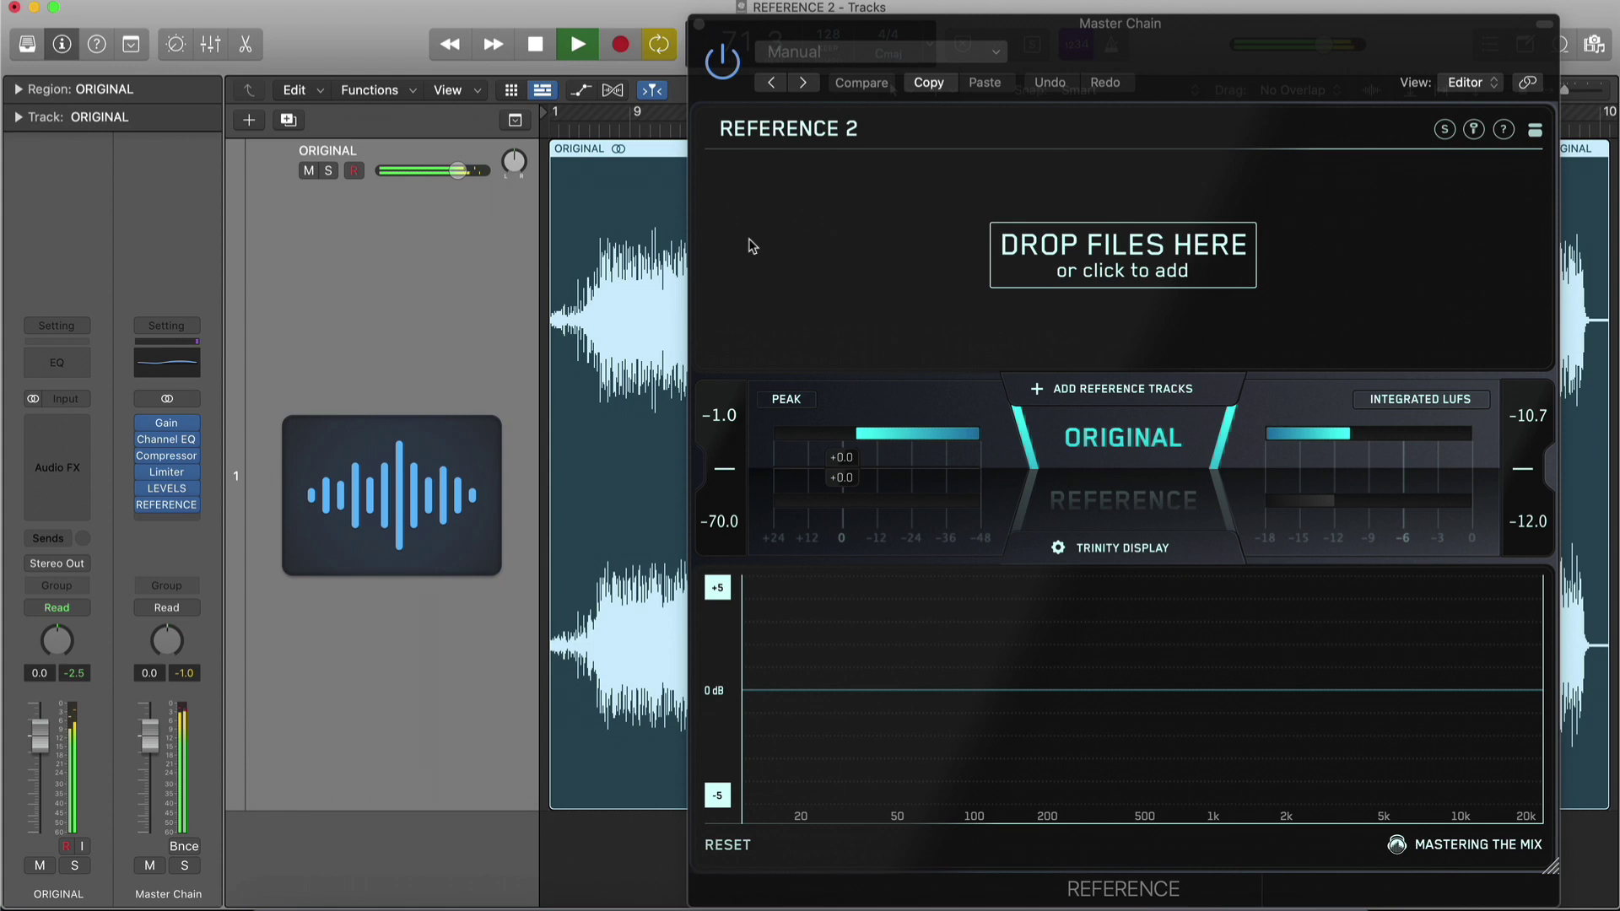
left_click(1142, 372)
left_click(633, 160)
left_click(589, 213, "shift")
key("Return")
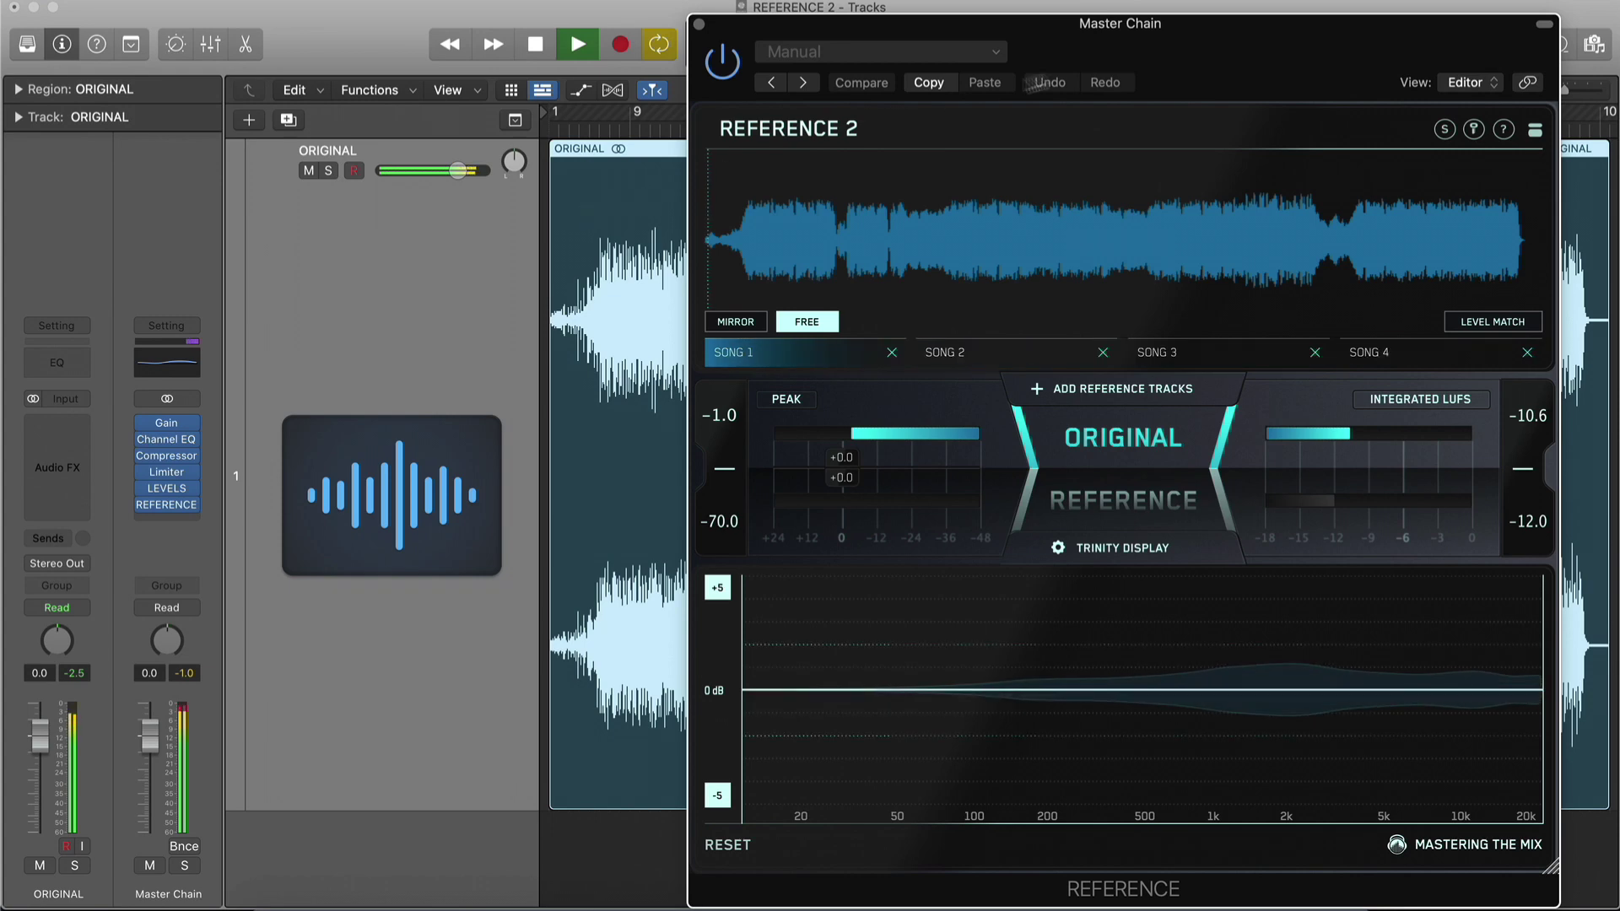
left_click_drag(928, 23, 405, 7)
key("space")
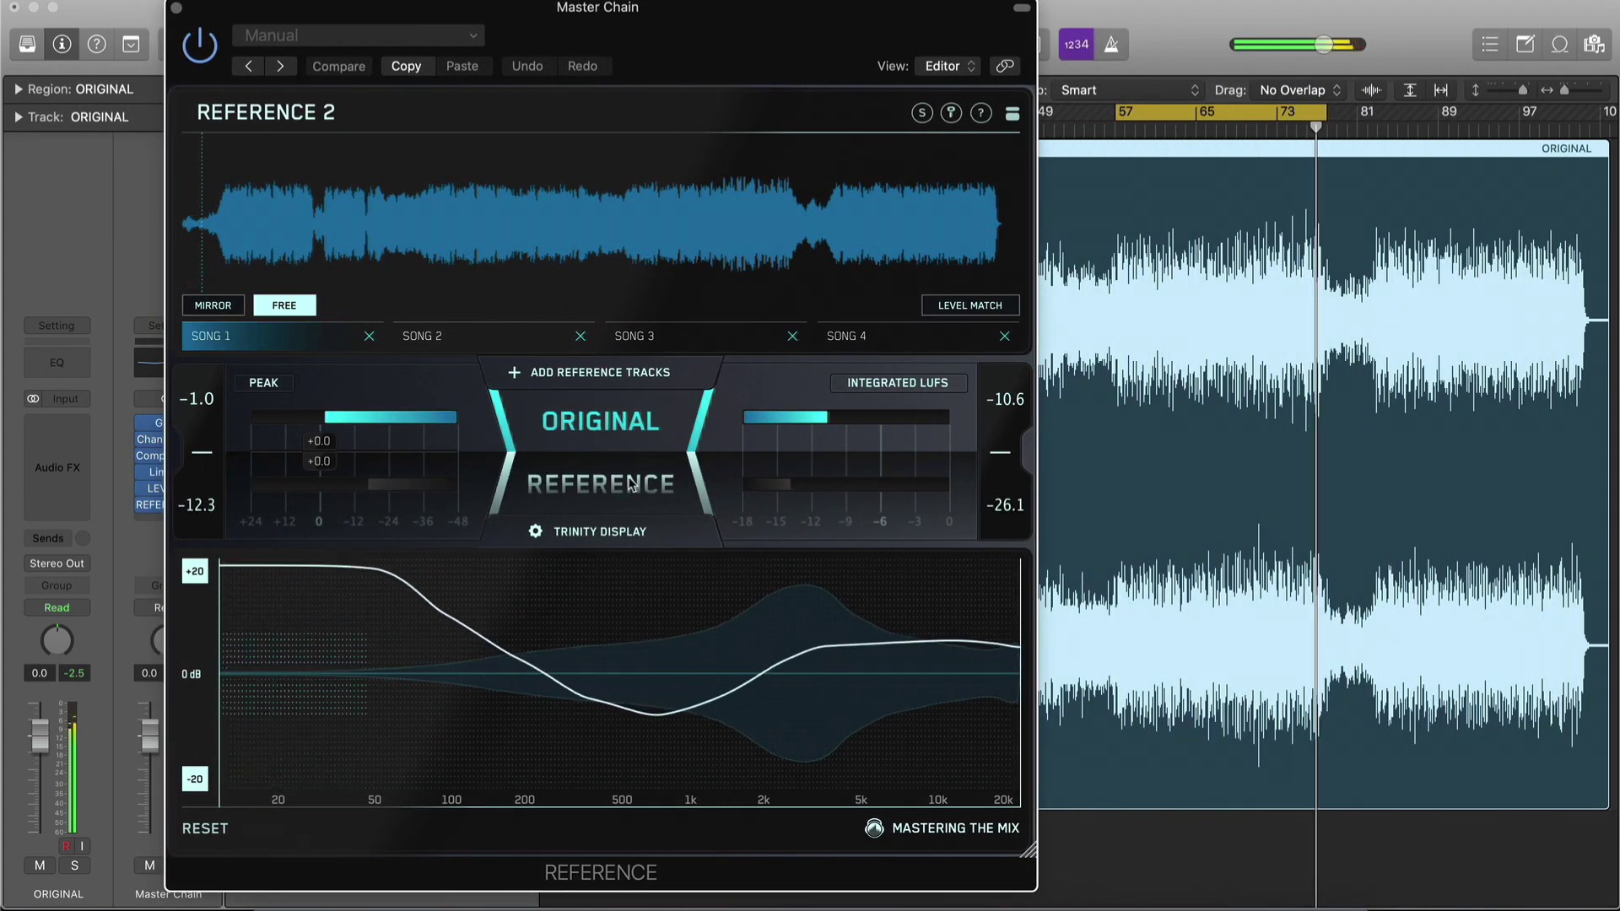
left_click(601, 483)
left_click(572, 430)
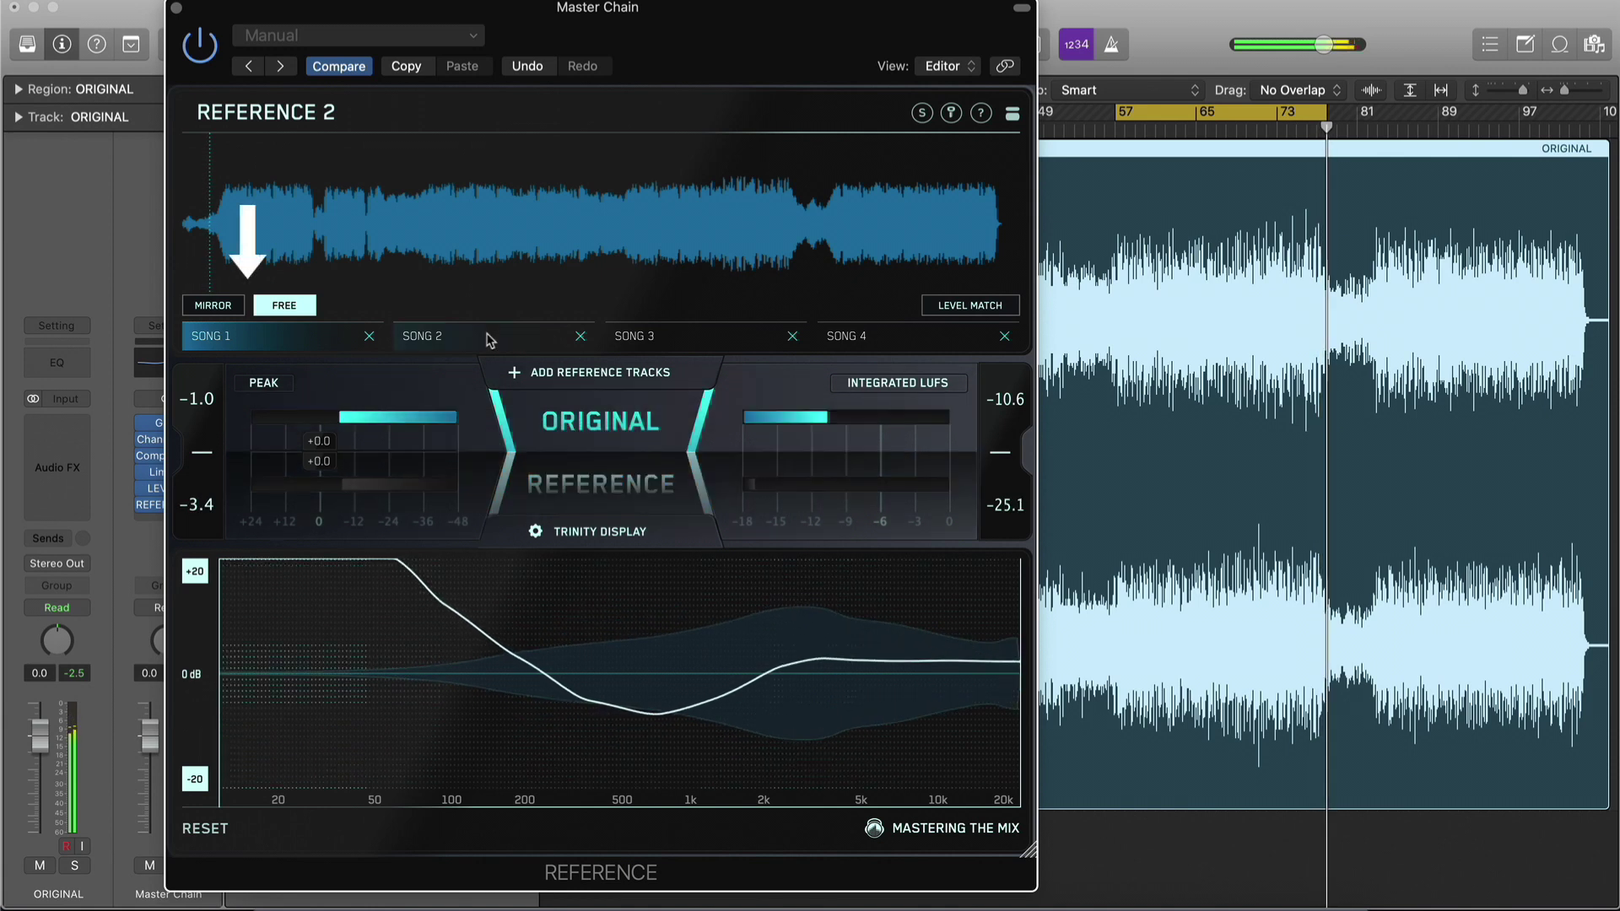
left_click(422, 336)
left_click(215, 306)
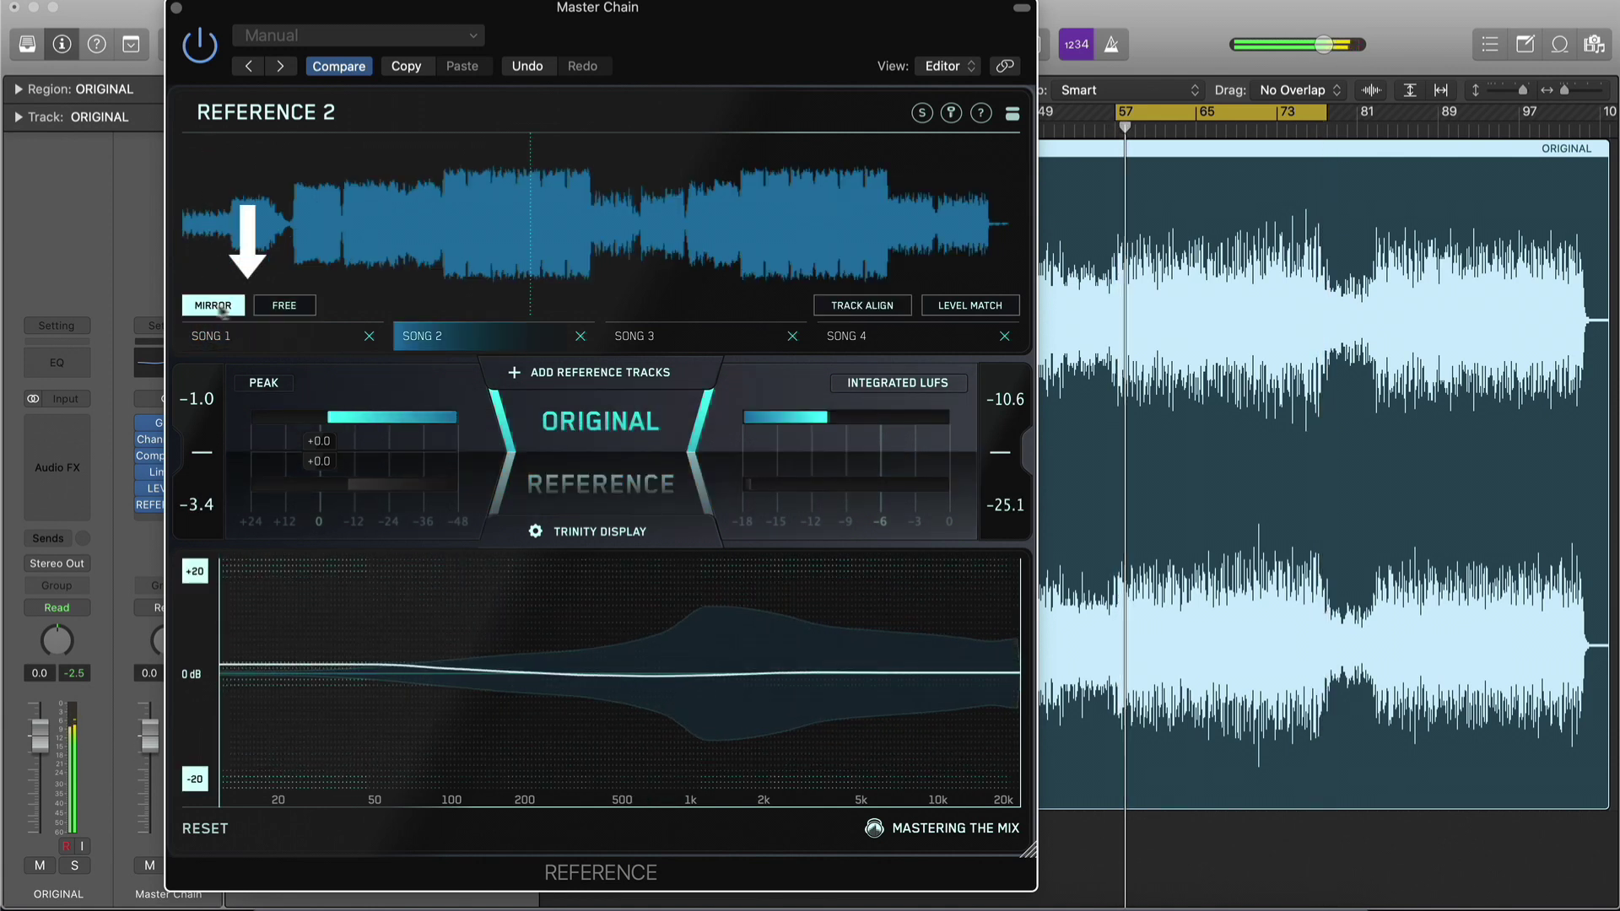
left_click(283, 309)
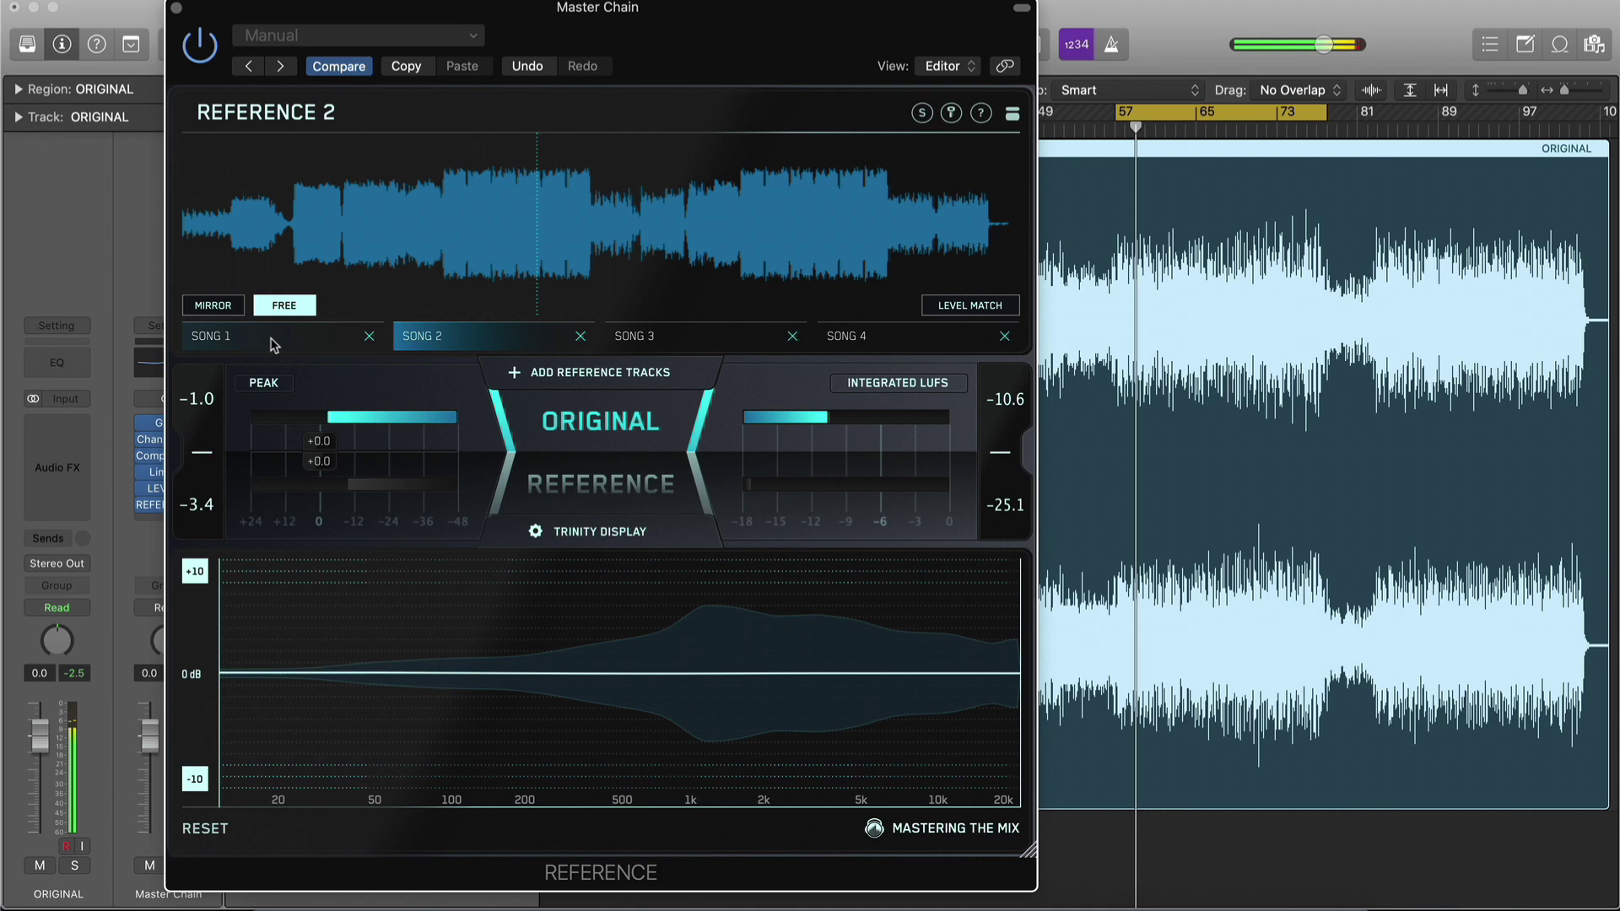
left_click(274, 342)
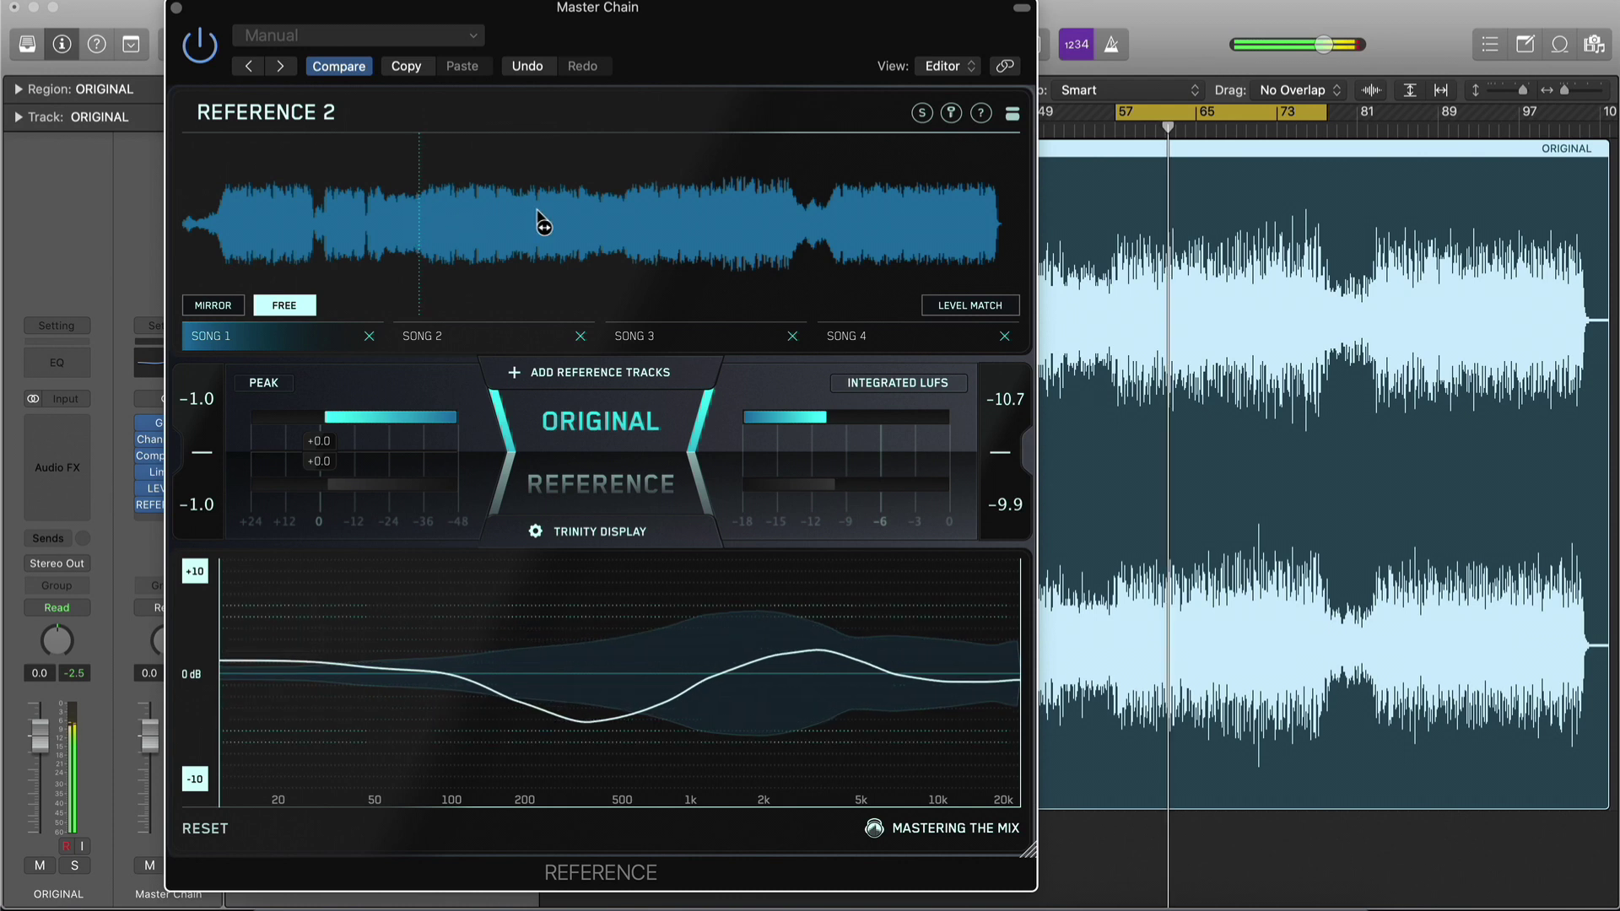
left_click(213, 308)
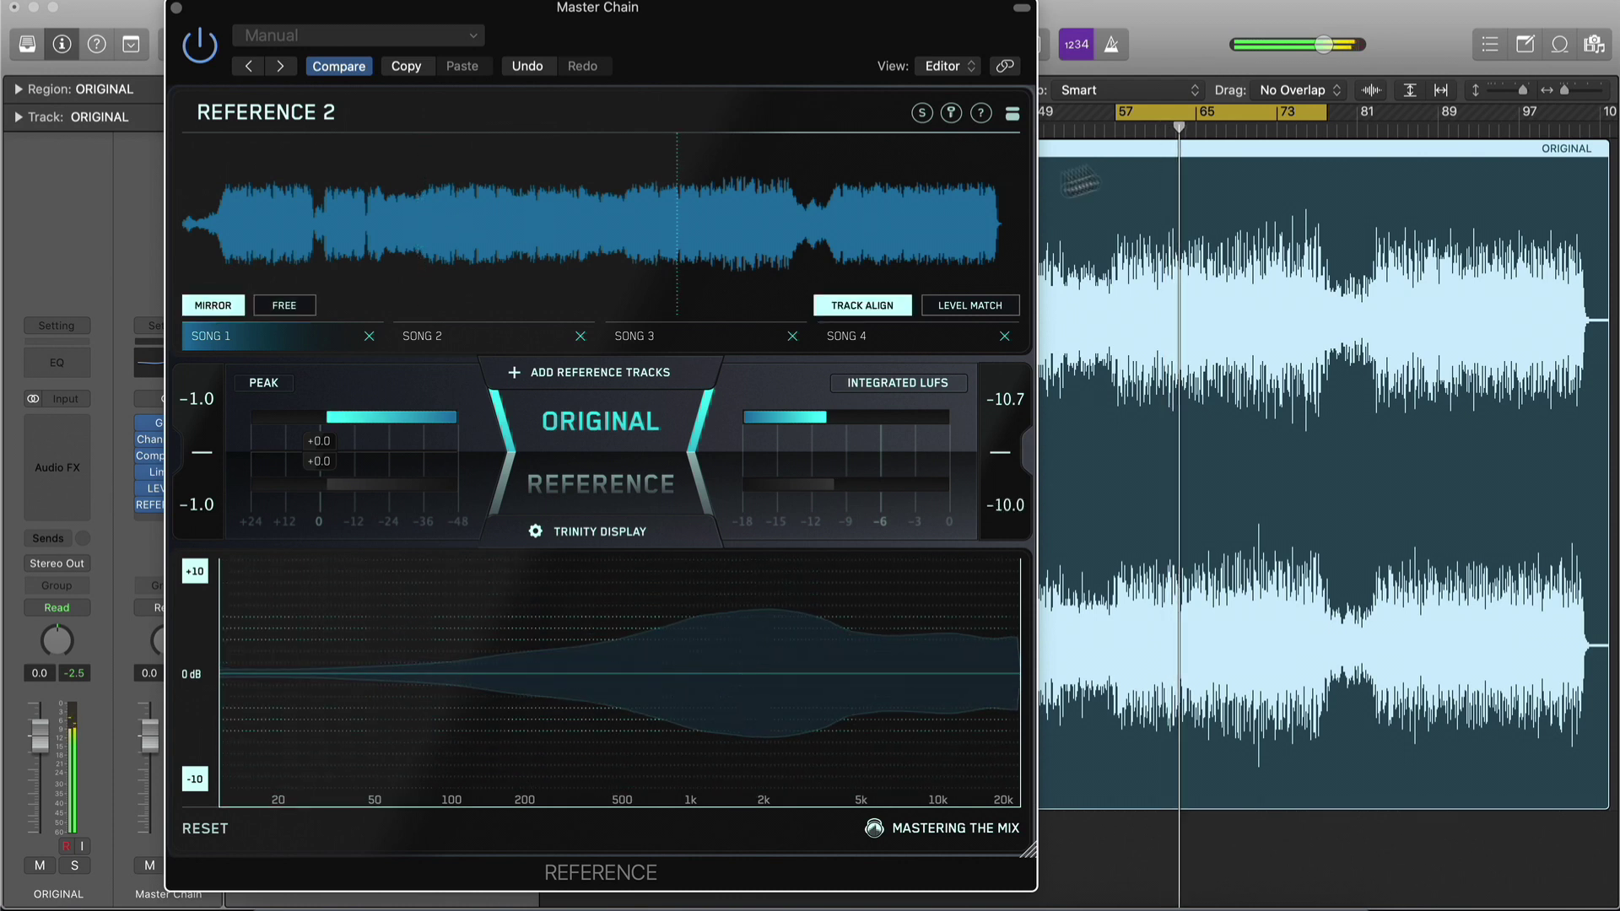
left_click(1451, 125)
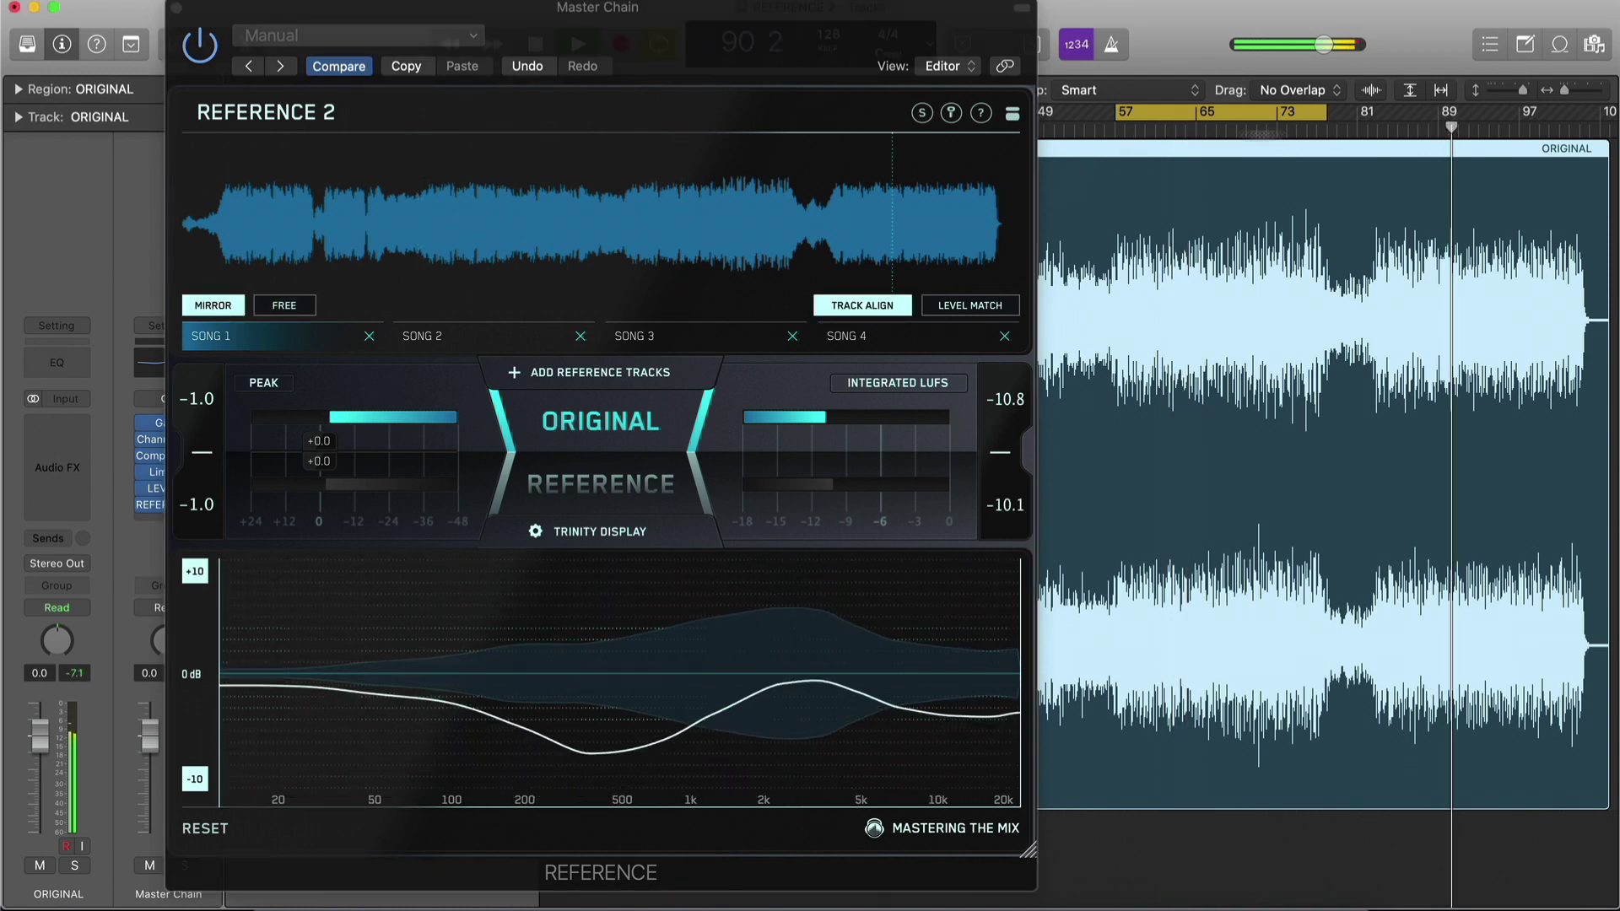
left_click(1055, 126)
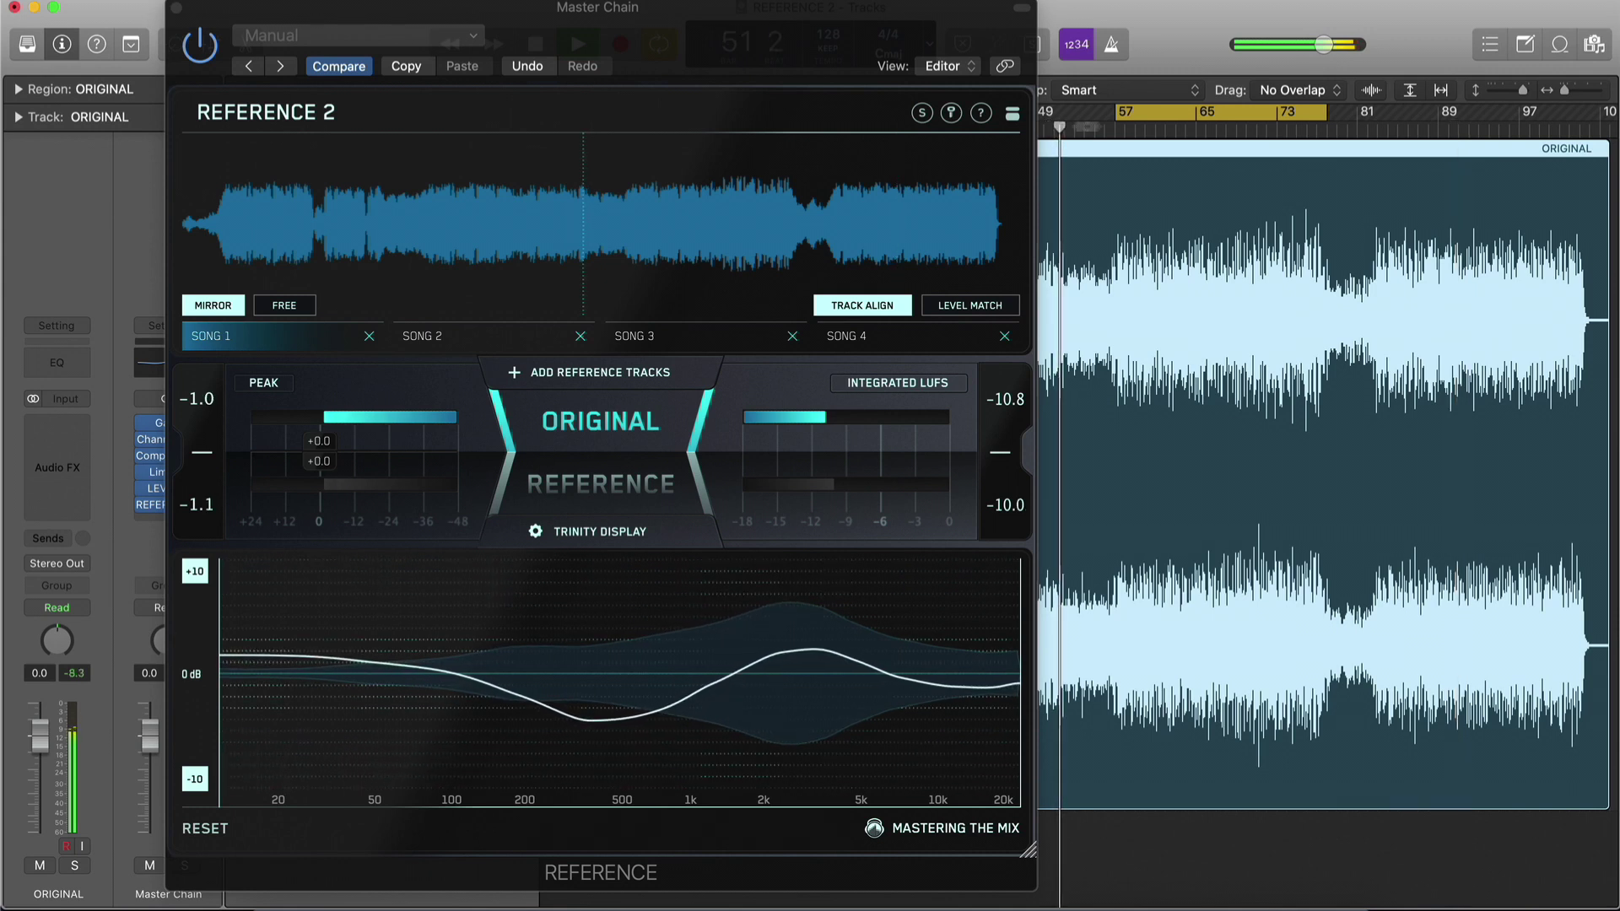
left_click(628, 485)
left_click(604, 422)
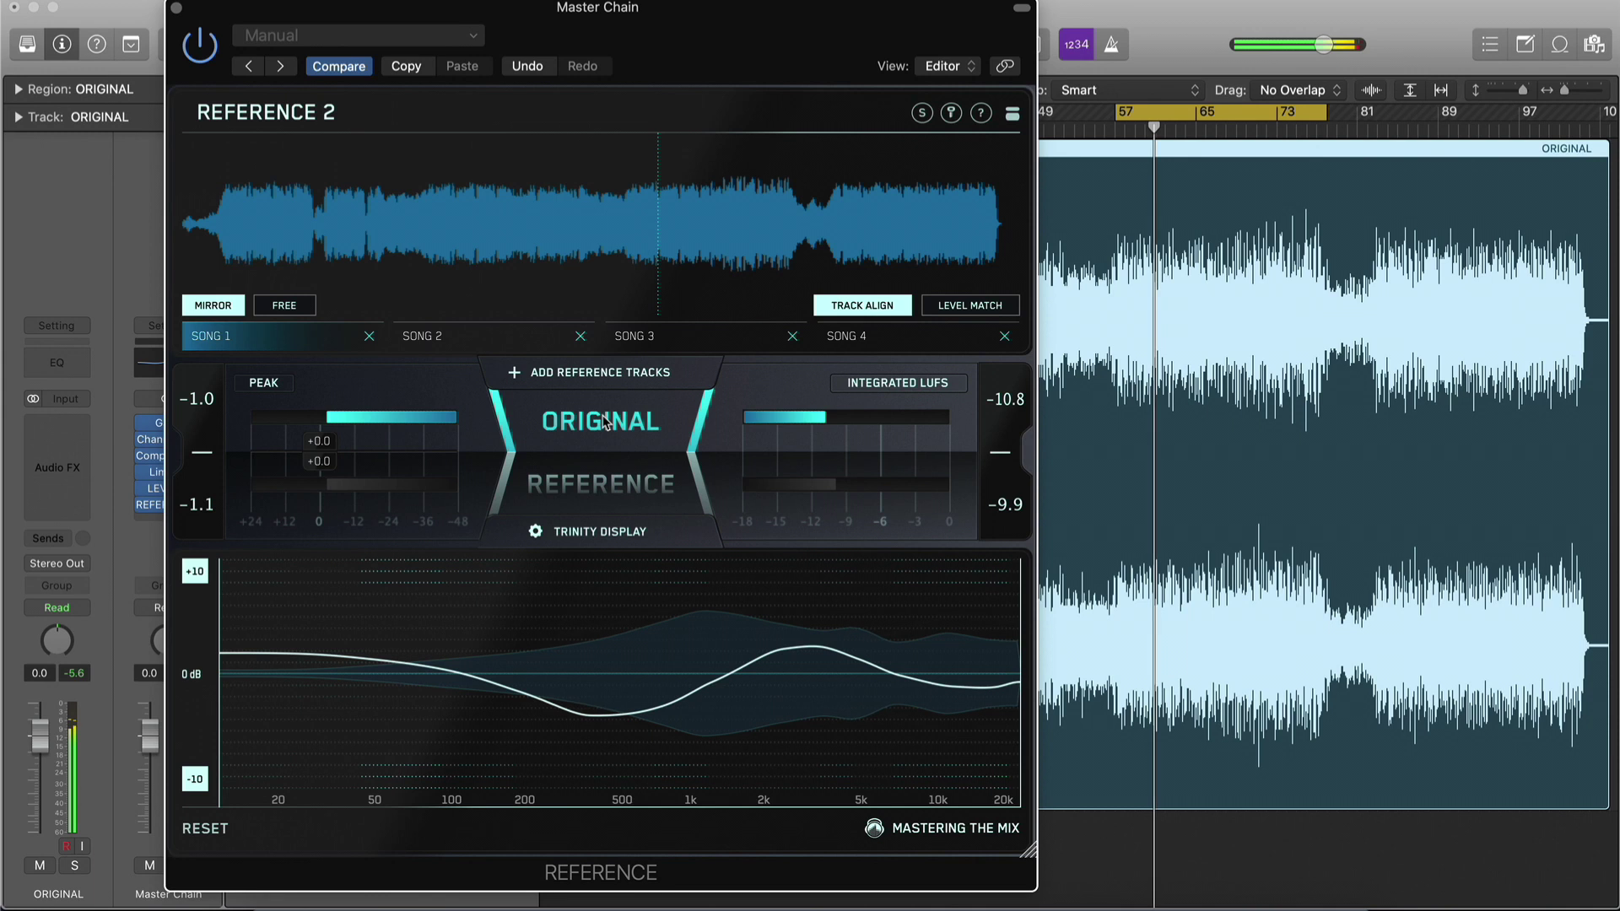
left_click(680, 420)
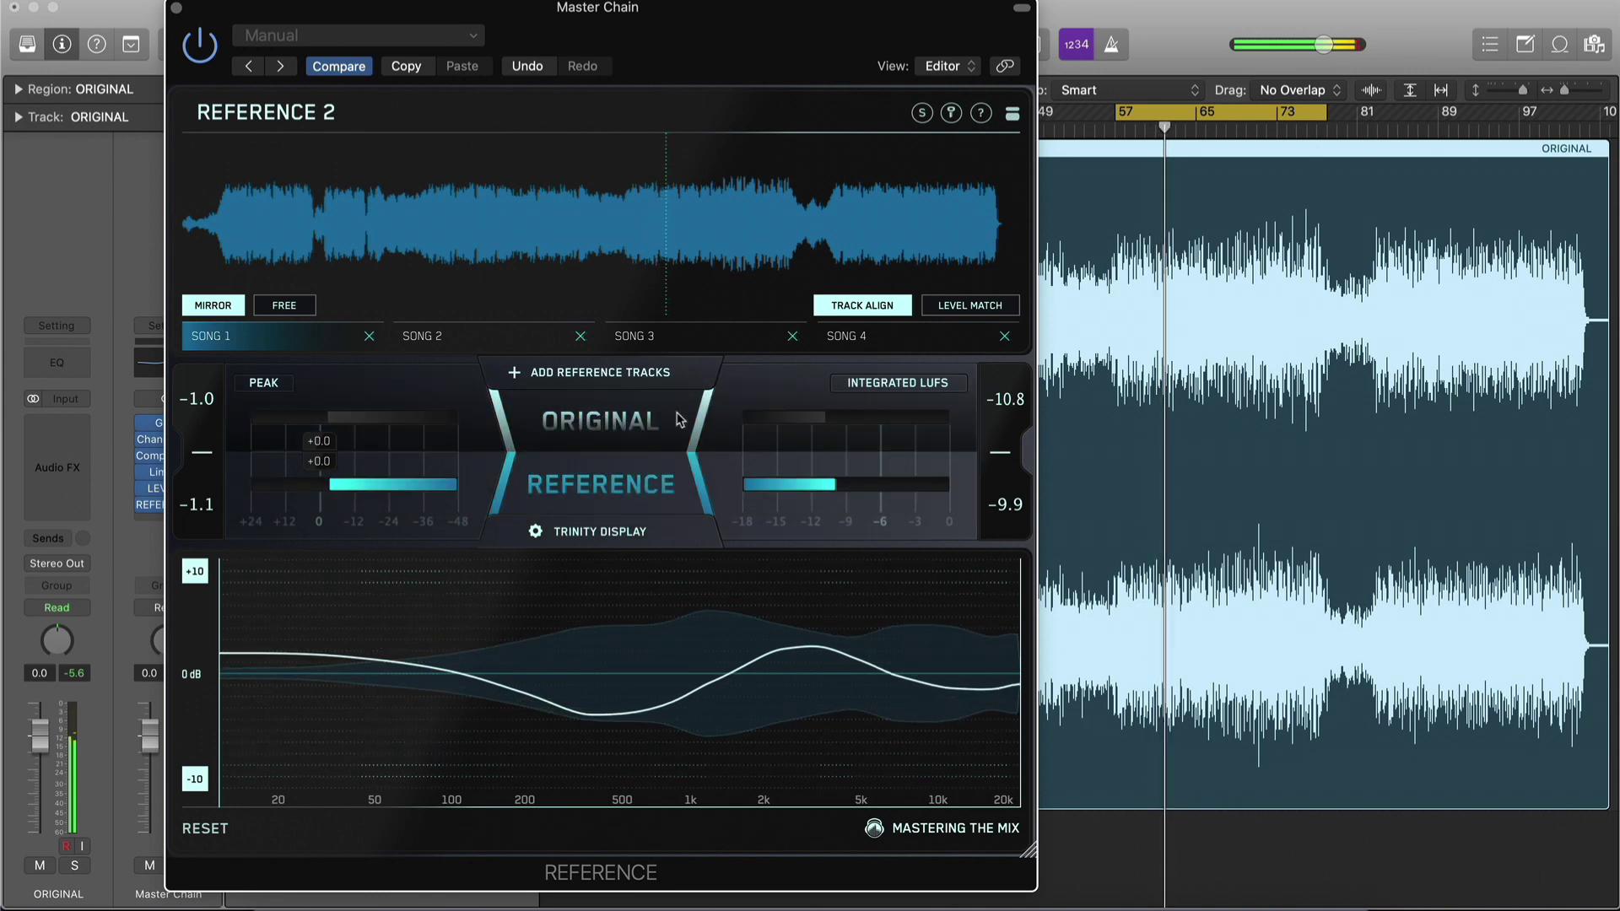
left_click(680, 421)
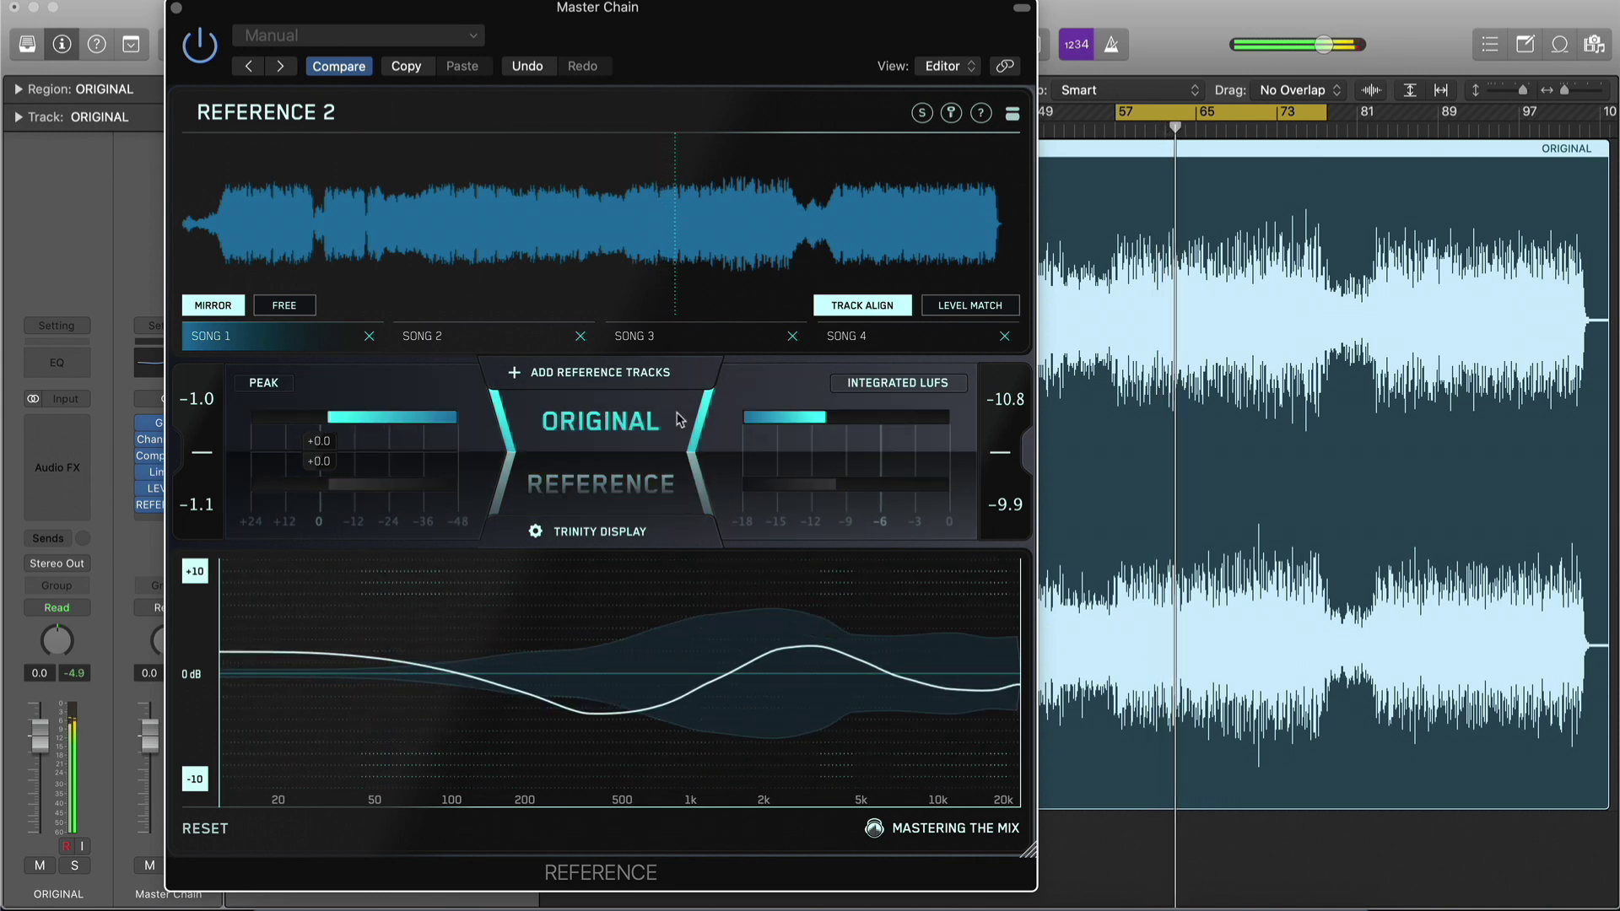
left_click(285, 306)
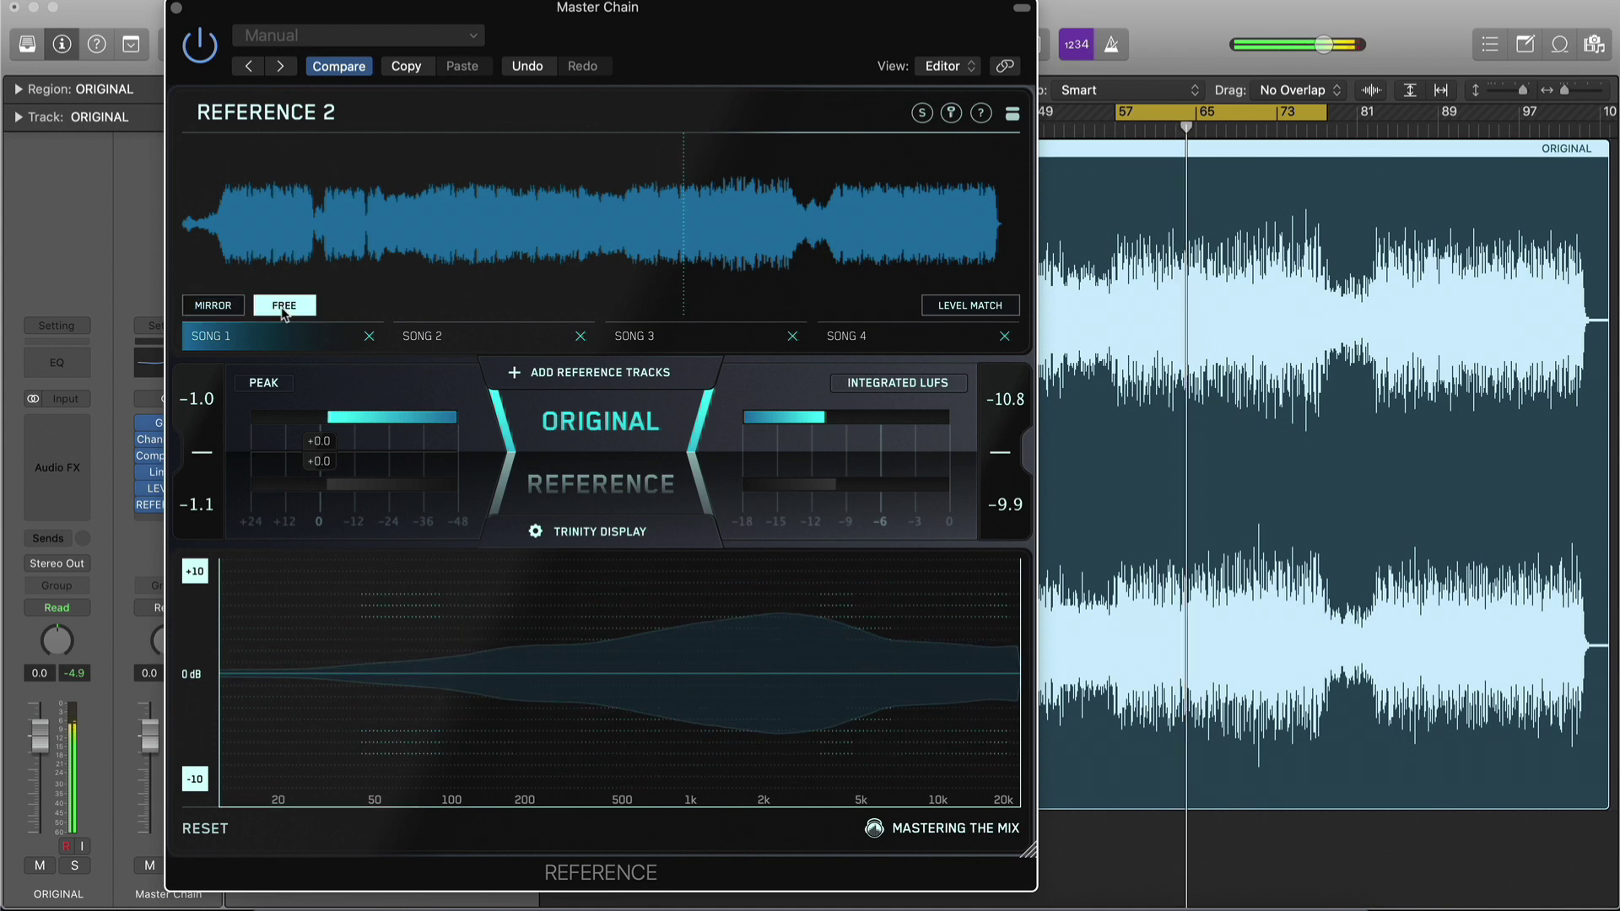
Mark loop sections in Song 3 and Song 1, then activate the loops of Songs 1, 3 and 4.
left_click_drag(628, 207, 992, 209)
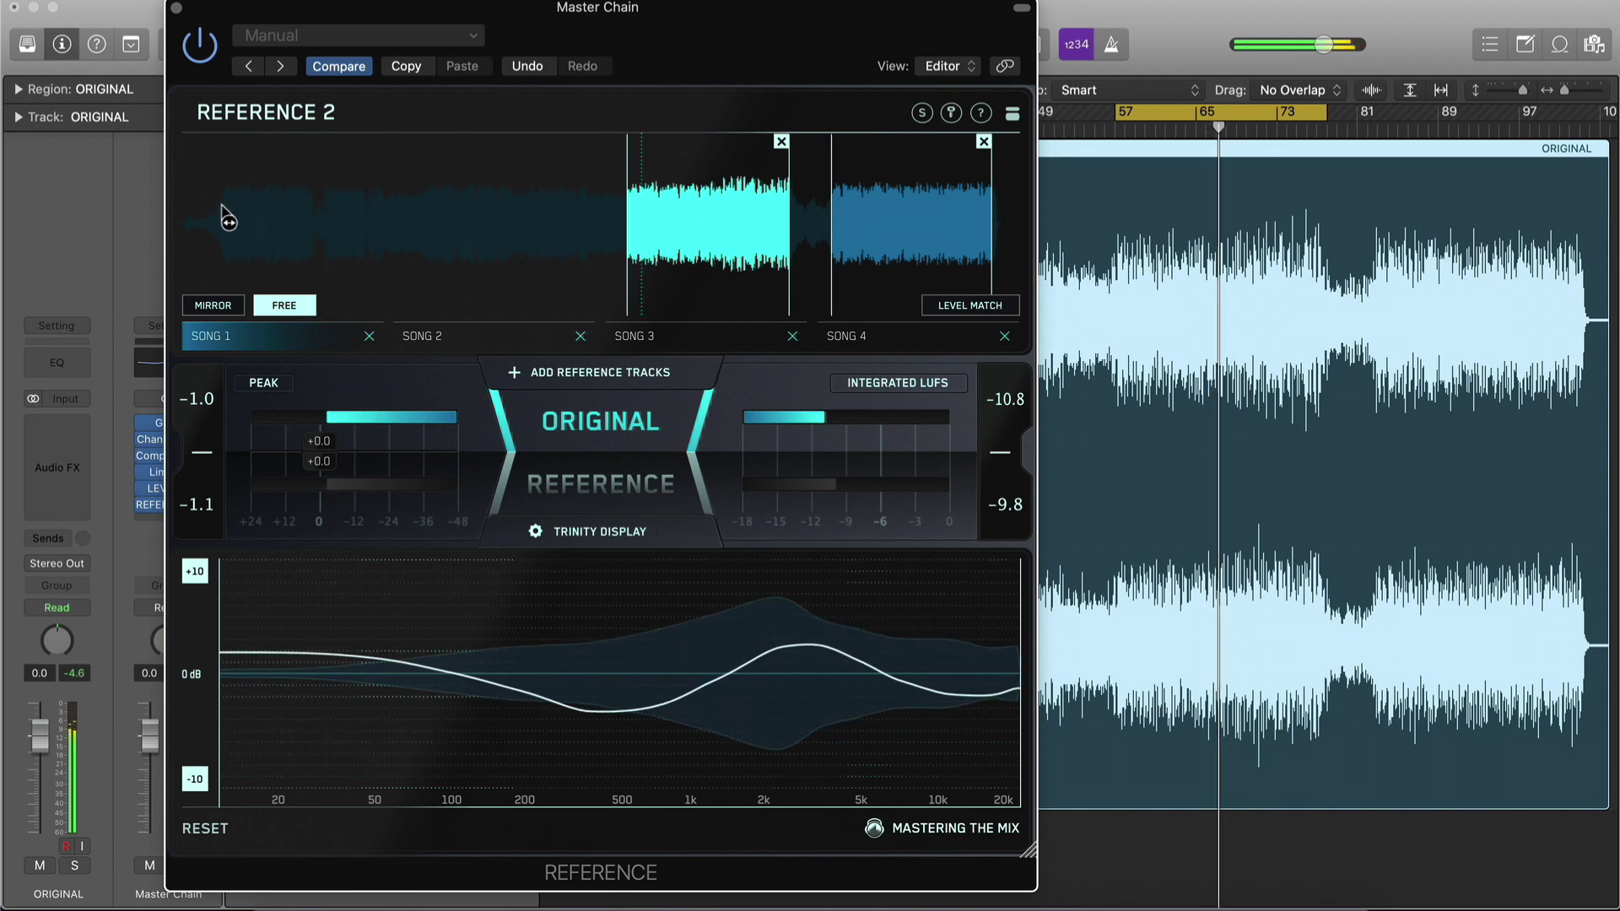
left_click_drag(221, 207, 315, 208)
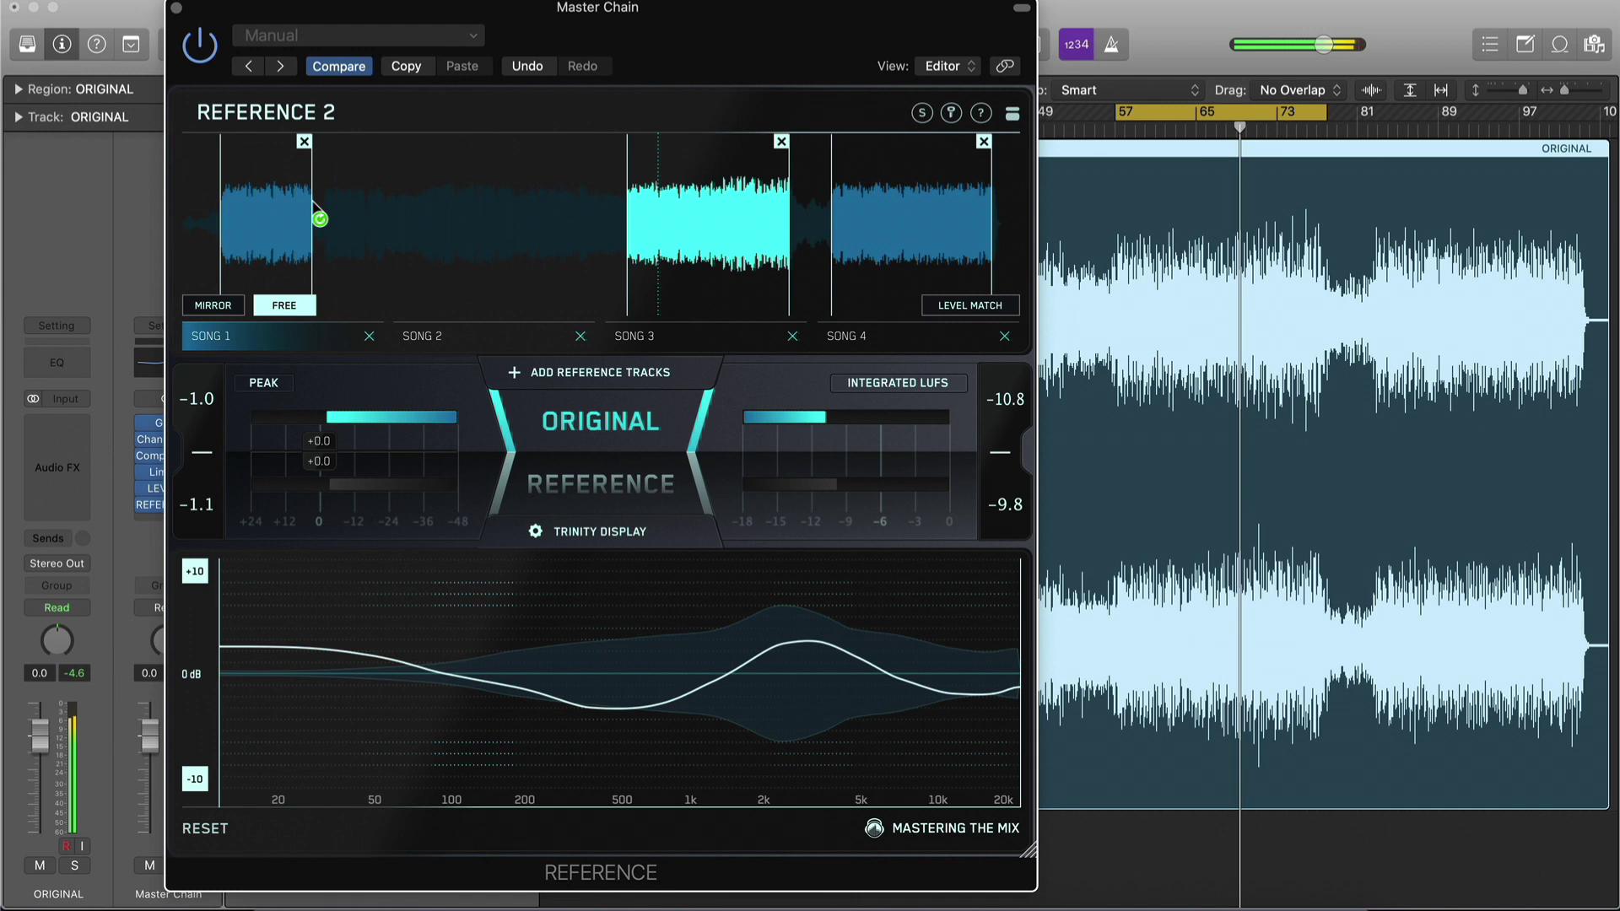
left_click(268, 221)
left_click(702, 228)
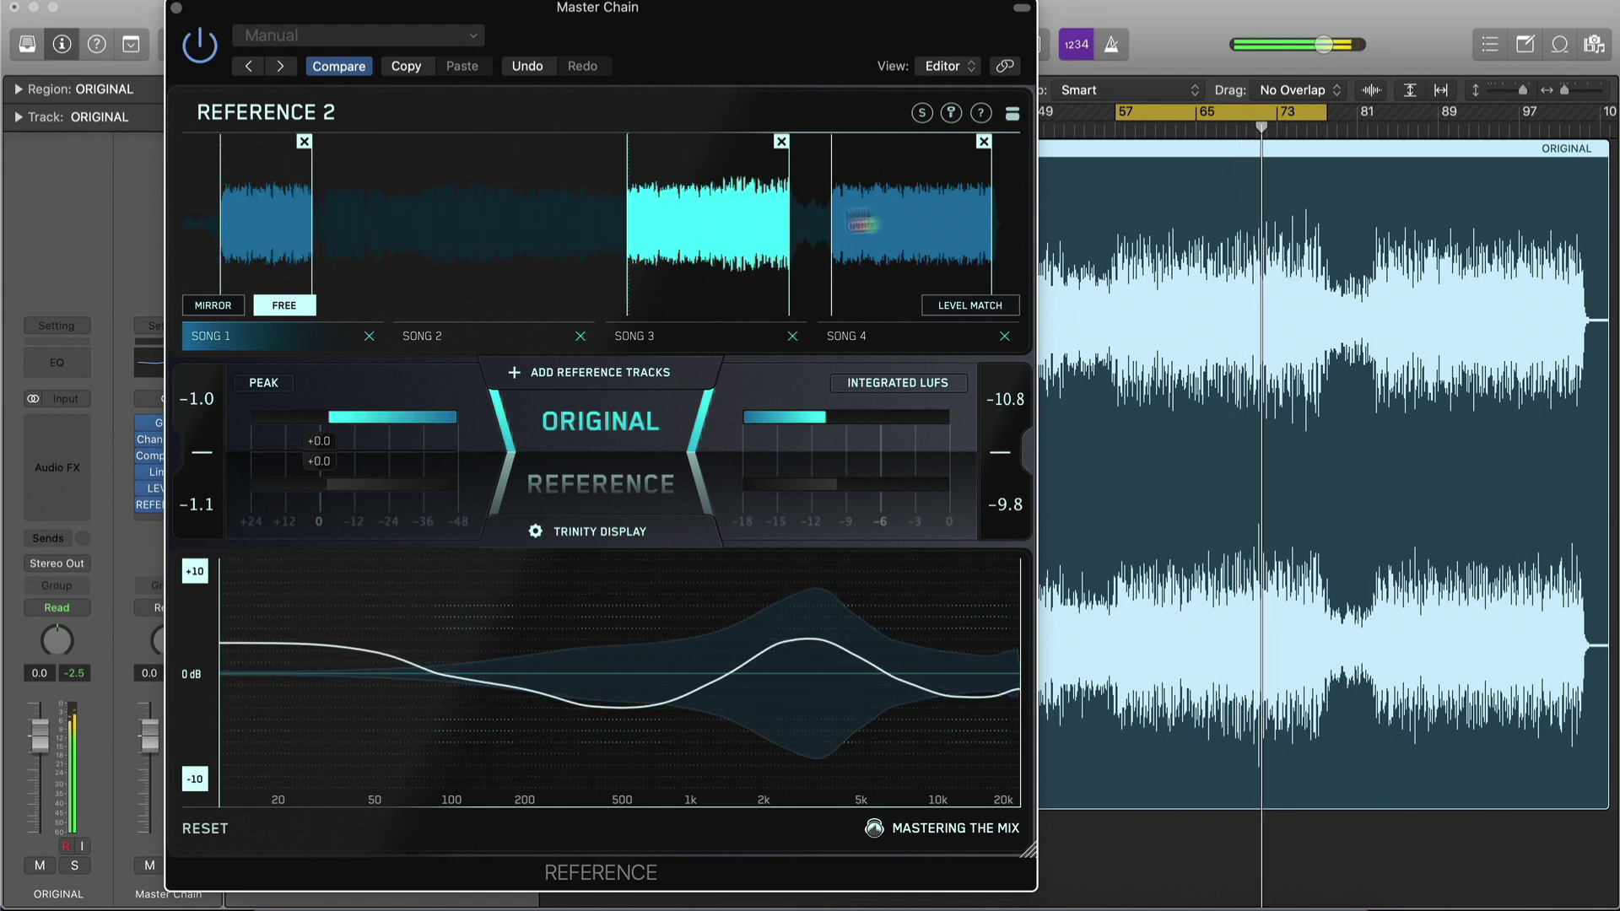
left_click(920, 216)
Trim and then delete Song 4's loop section, reactivate Song 3's loop, and show Level Match options.
mouse_move(833, 228)
left_mouse_down()
mouse_move(893, 237)
mouse_move(837, 234)
left_mouse_up()
left_click(982, 142)
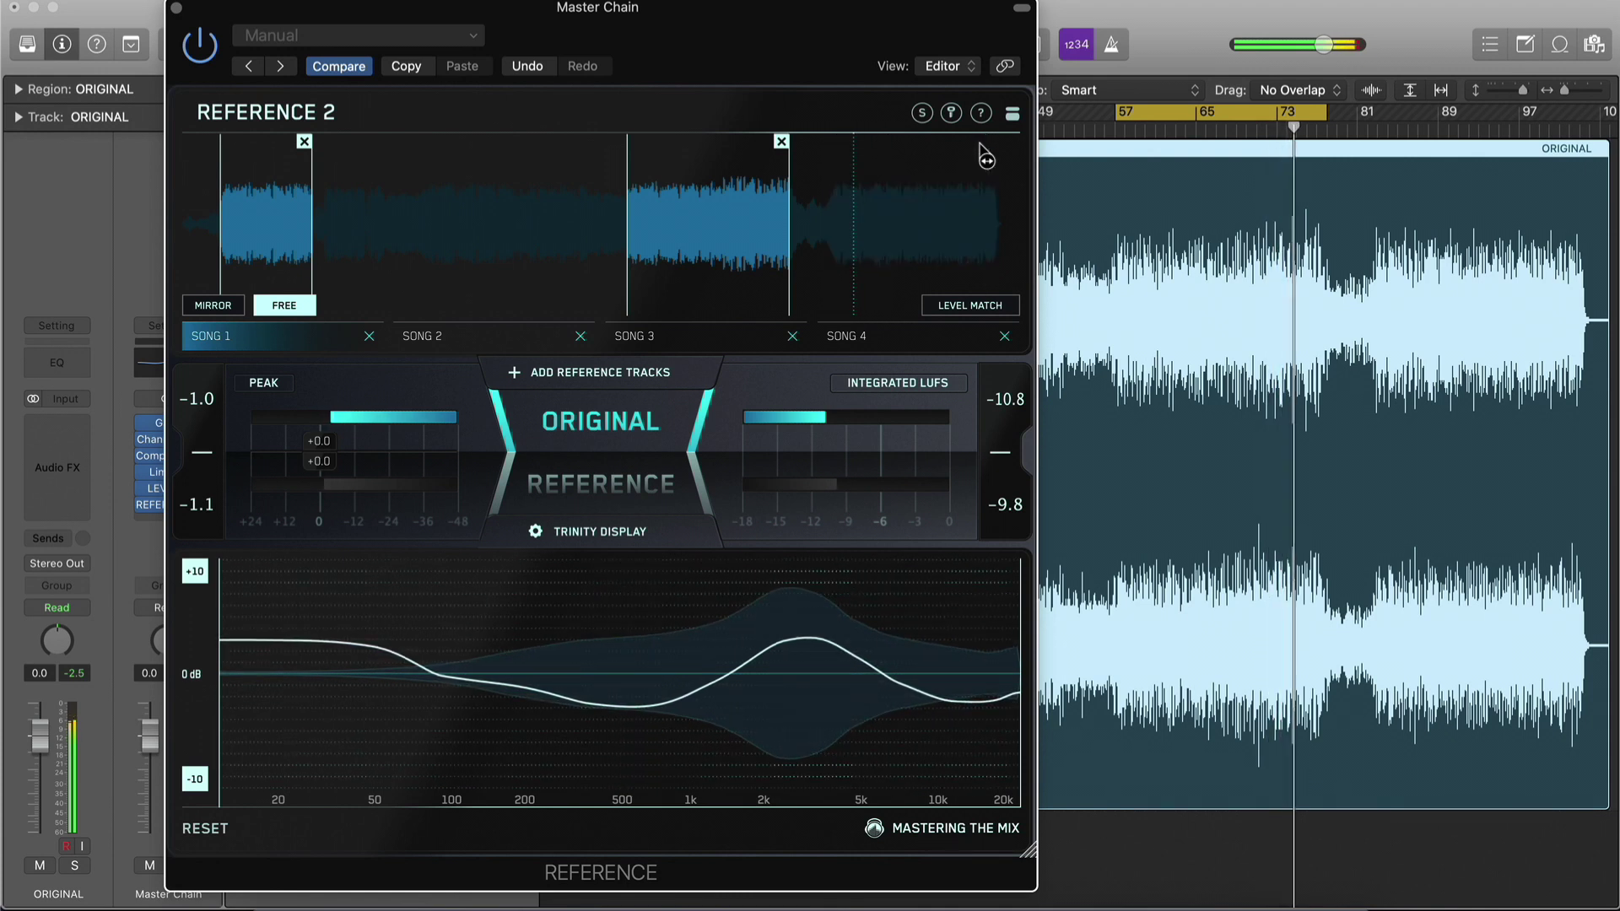
left_click(745, 225)
left_click(956, 309)
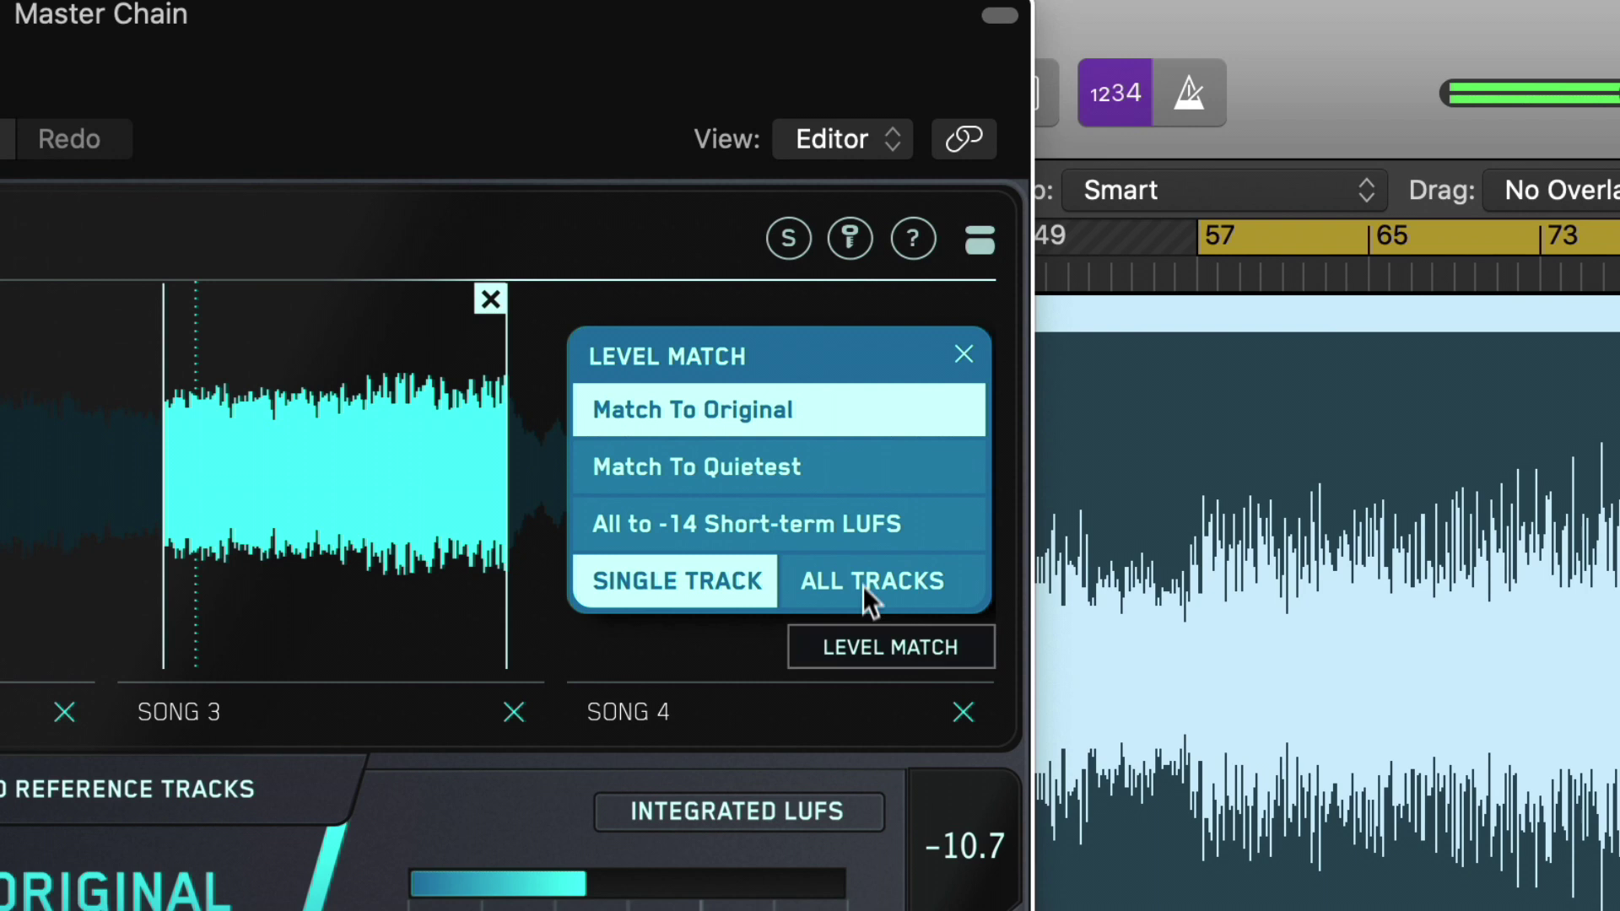
Enable Level Match for All Tracks and try the quietest-track and -14 Short-term LUFS modes.
left_click(864, 586)
left_click(874, 642)
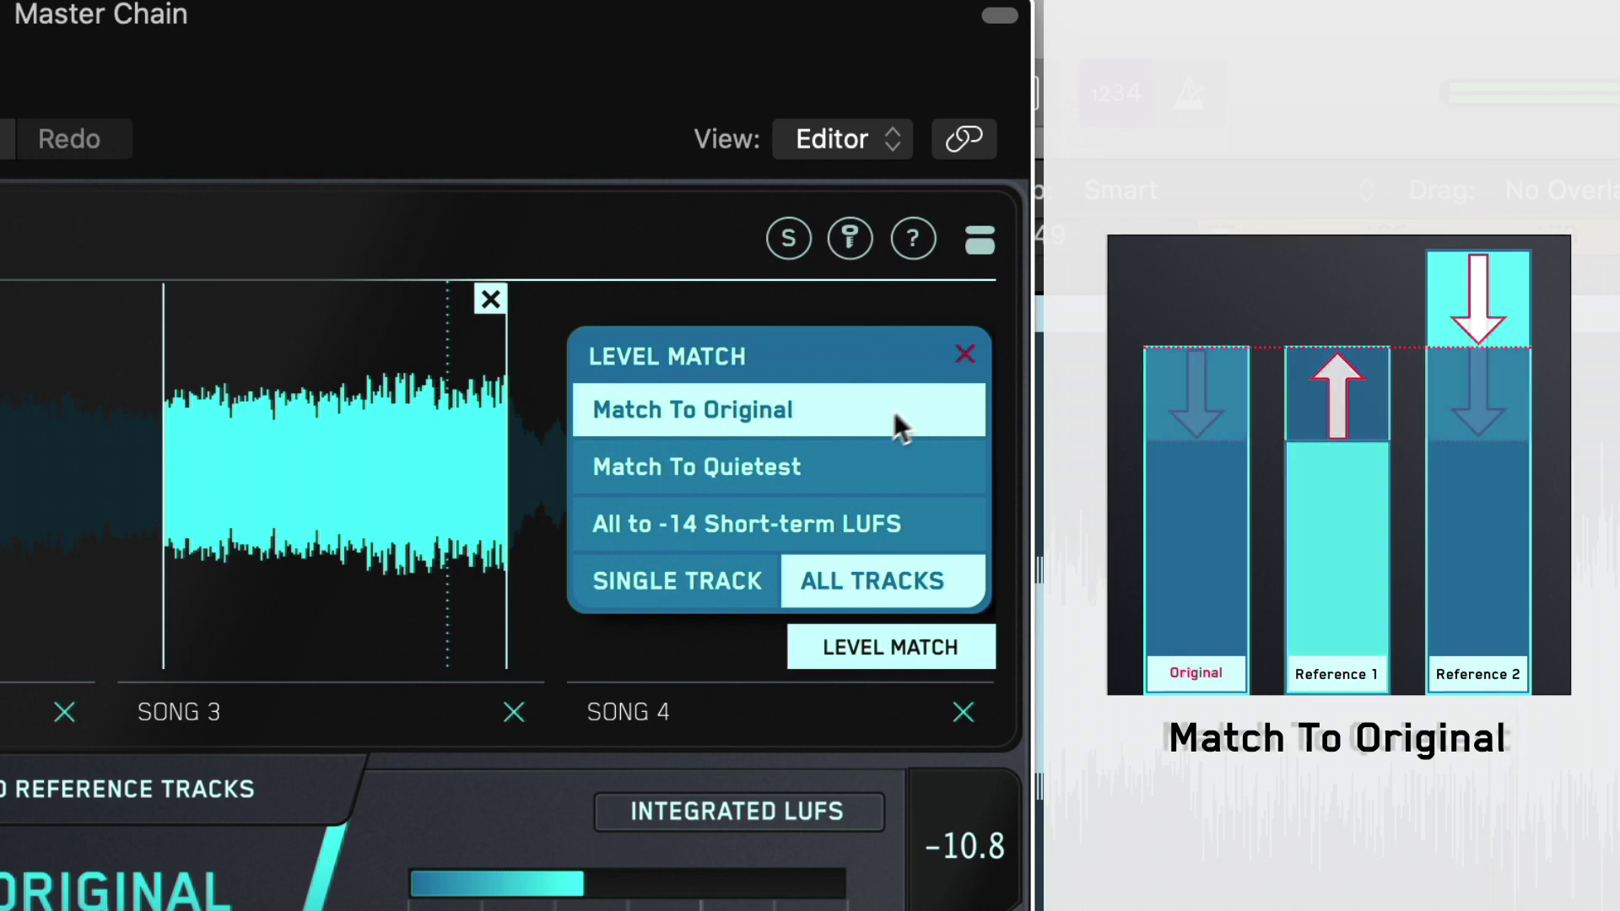
left_click(843, 469)
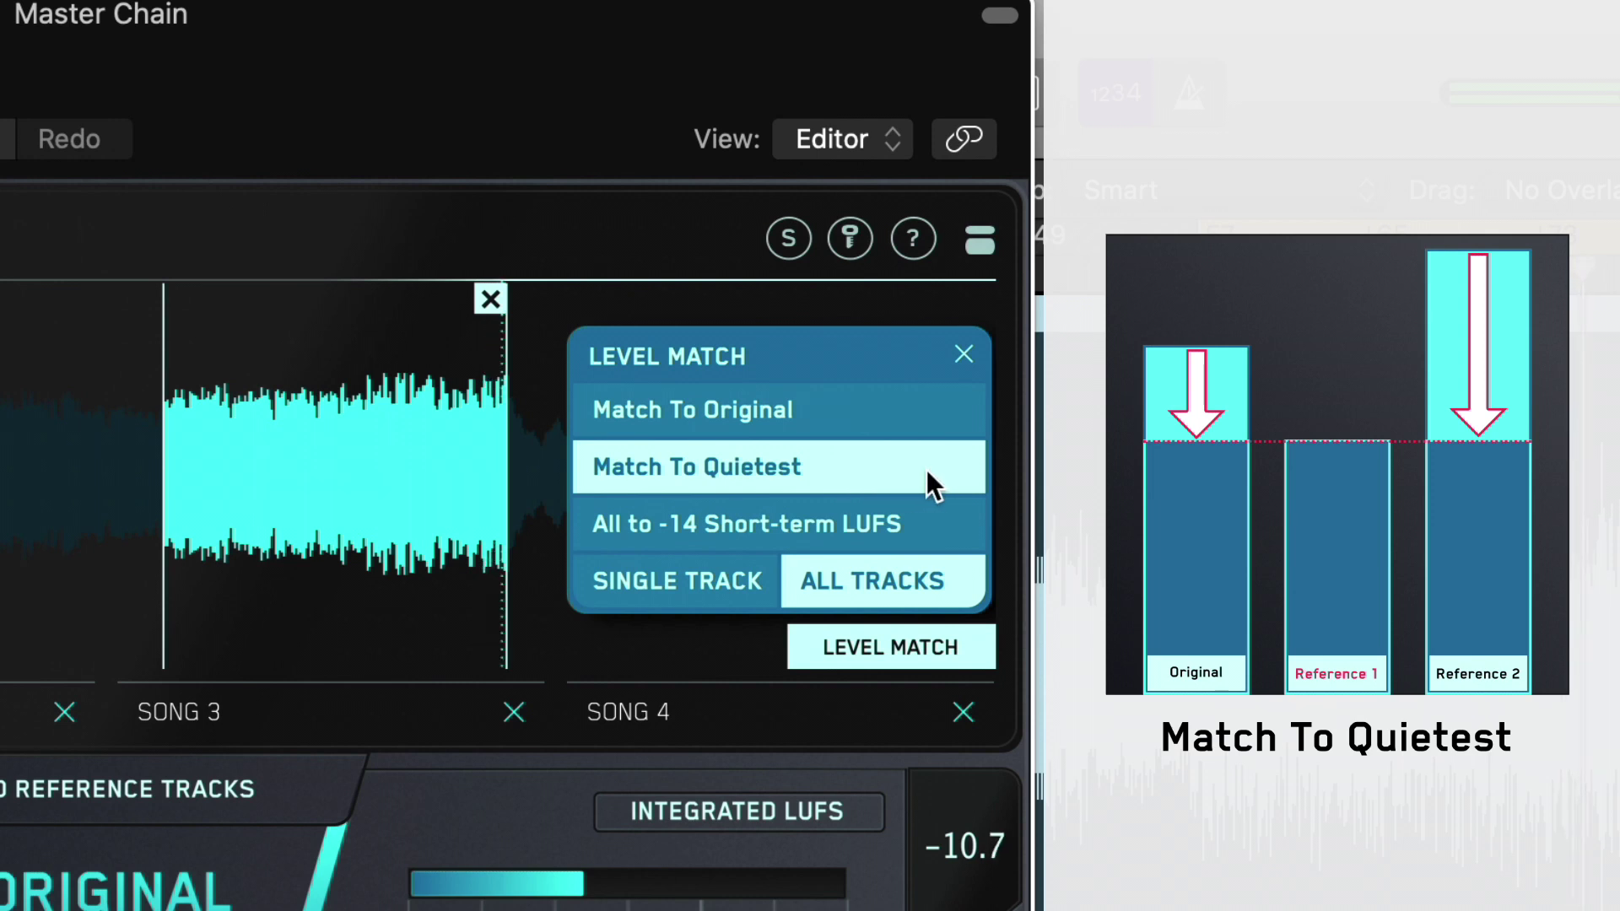
left_click(928, 524)
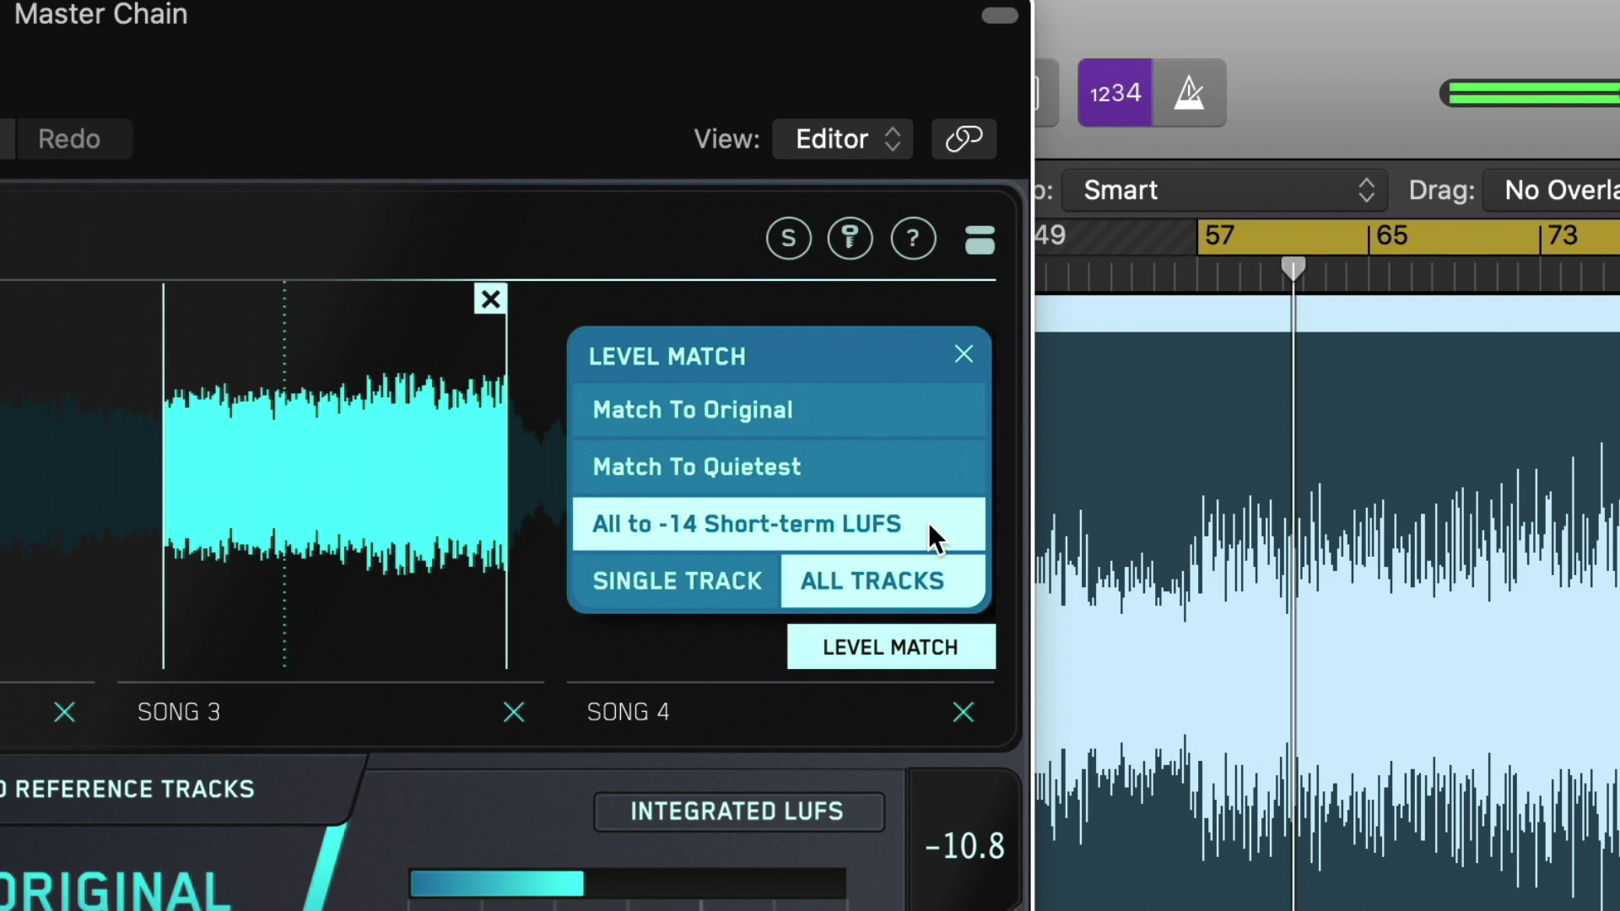
Return to All Tracks, settle on Match To Original, and close the level match options.
left_click(690, 581)
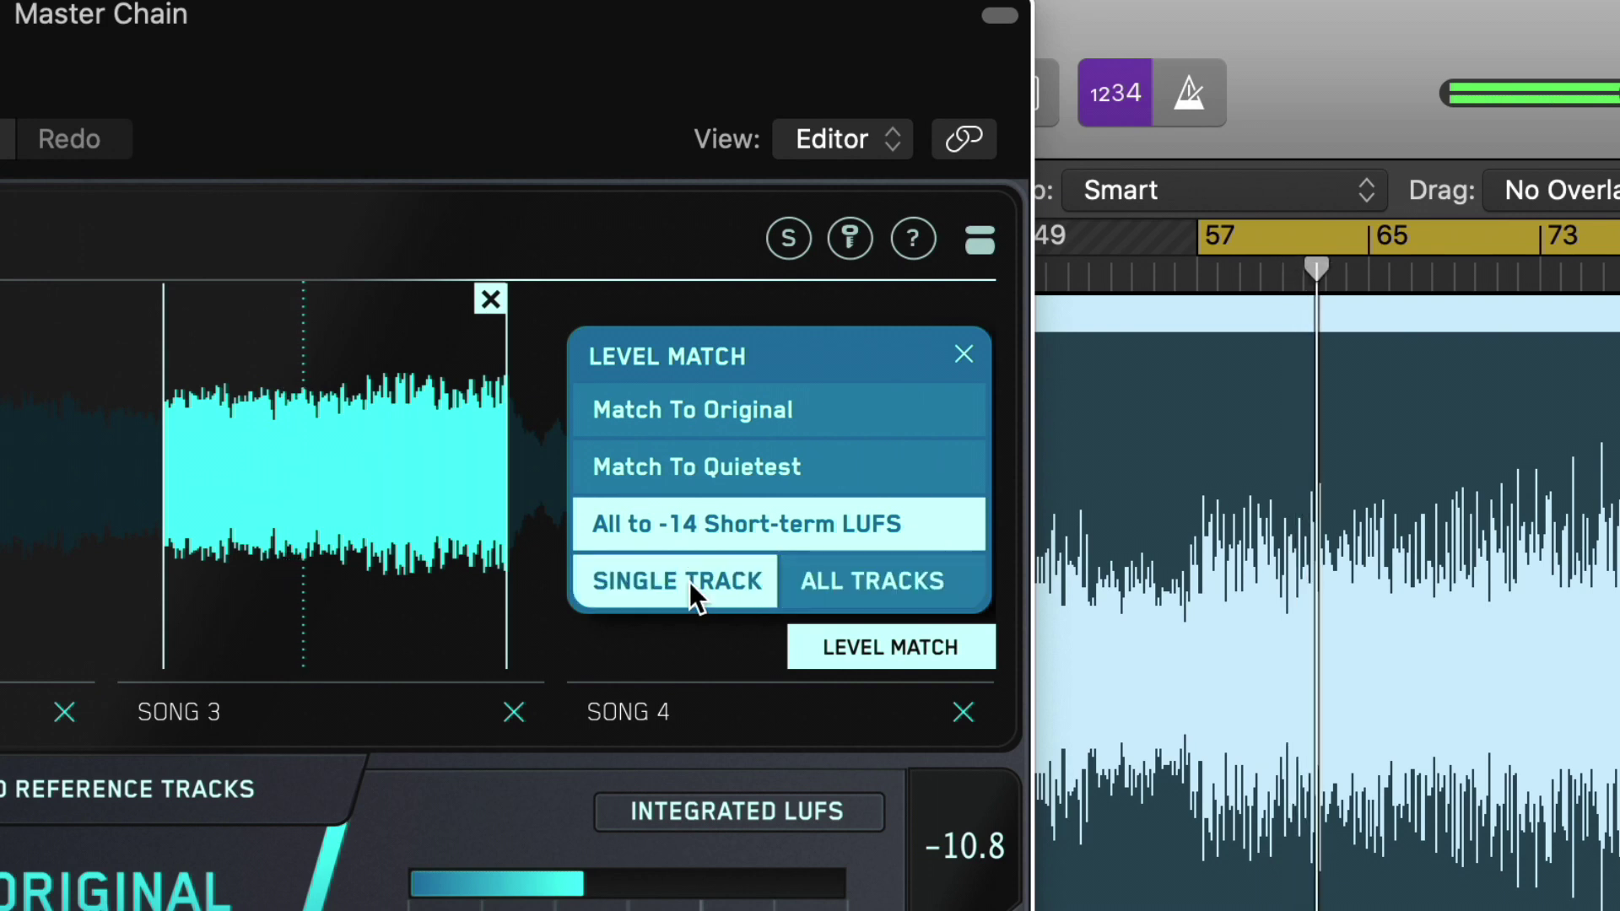
left_click(837, 574)
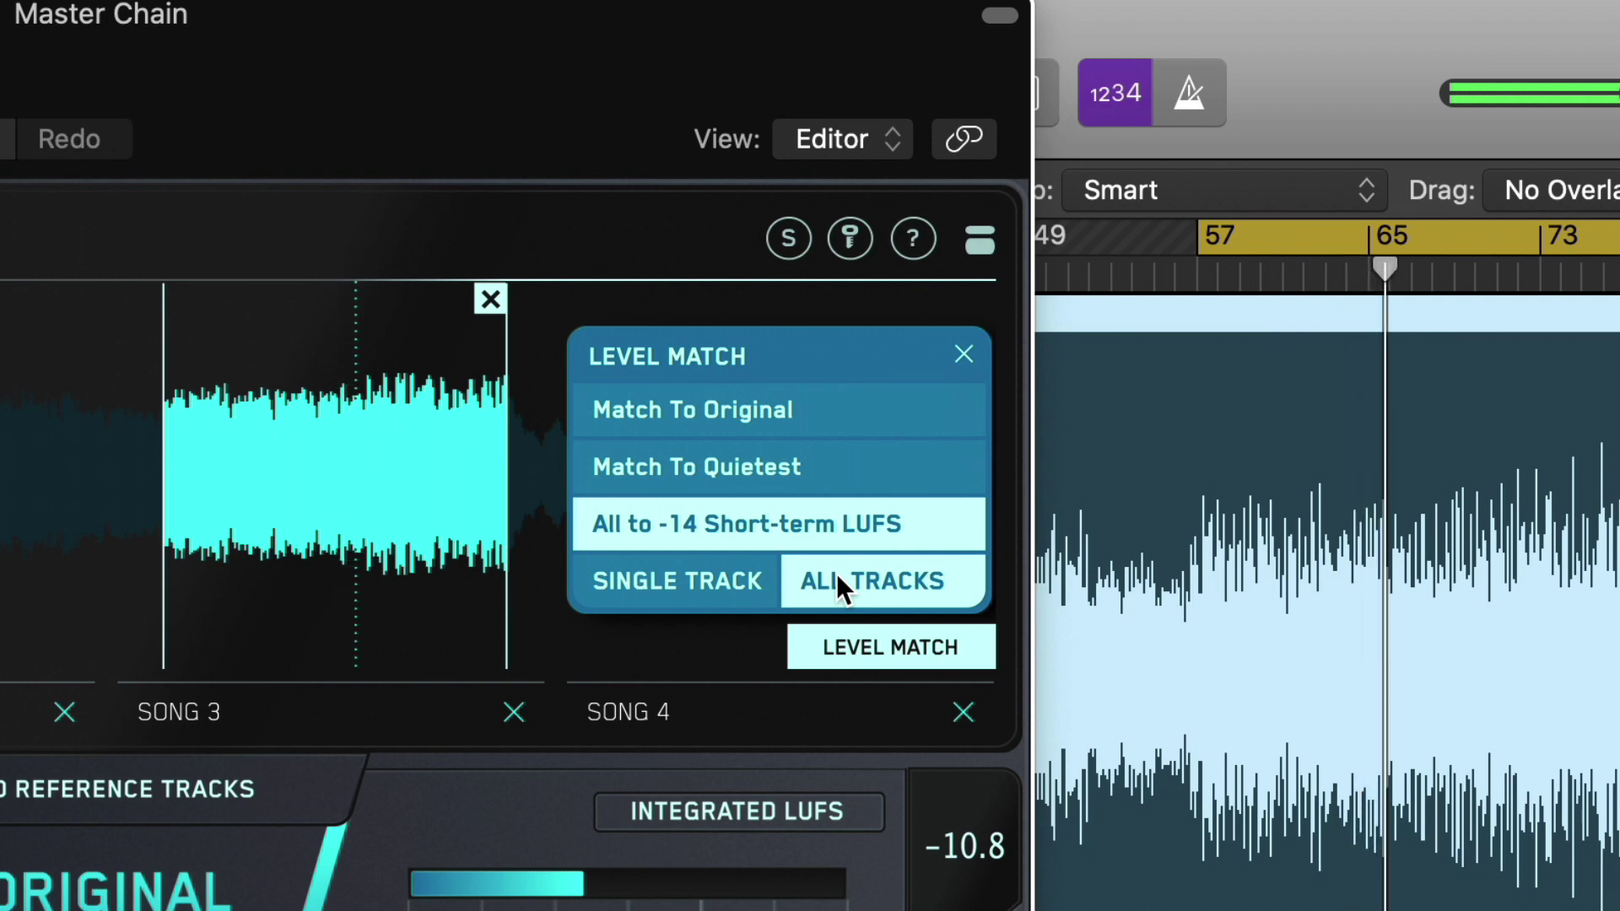
left_click(807, 413)
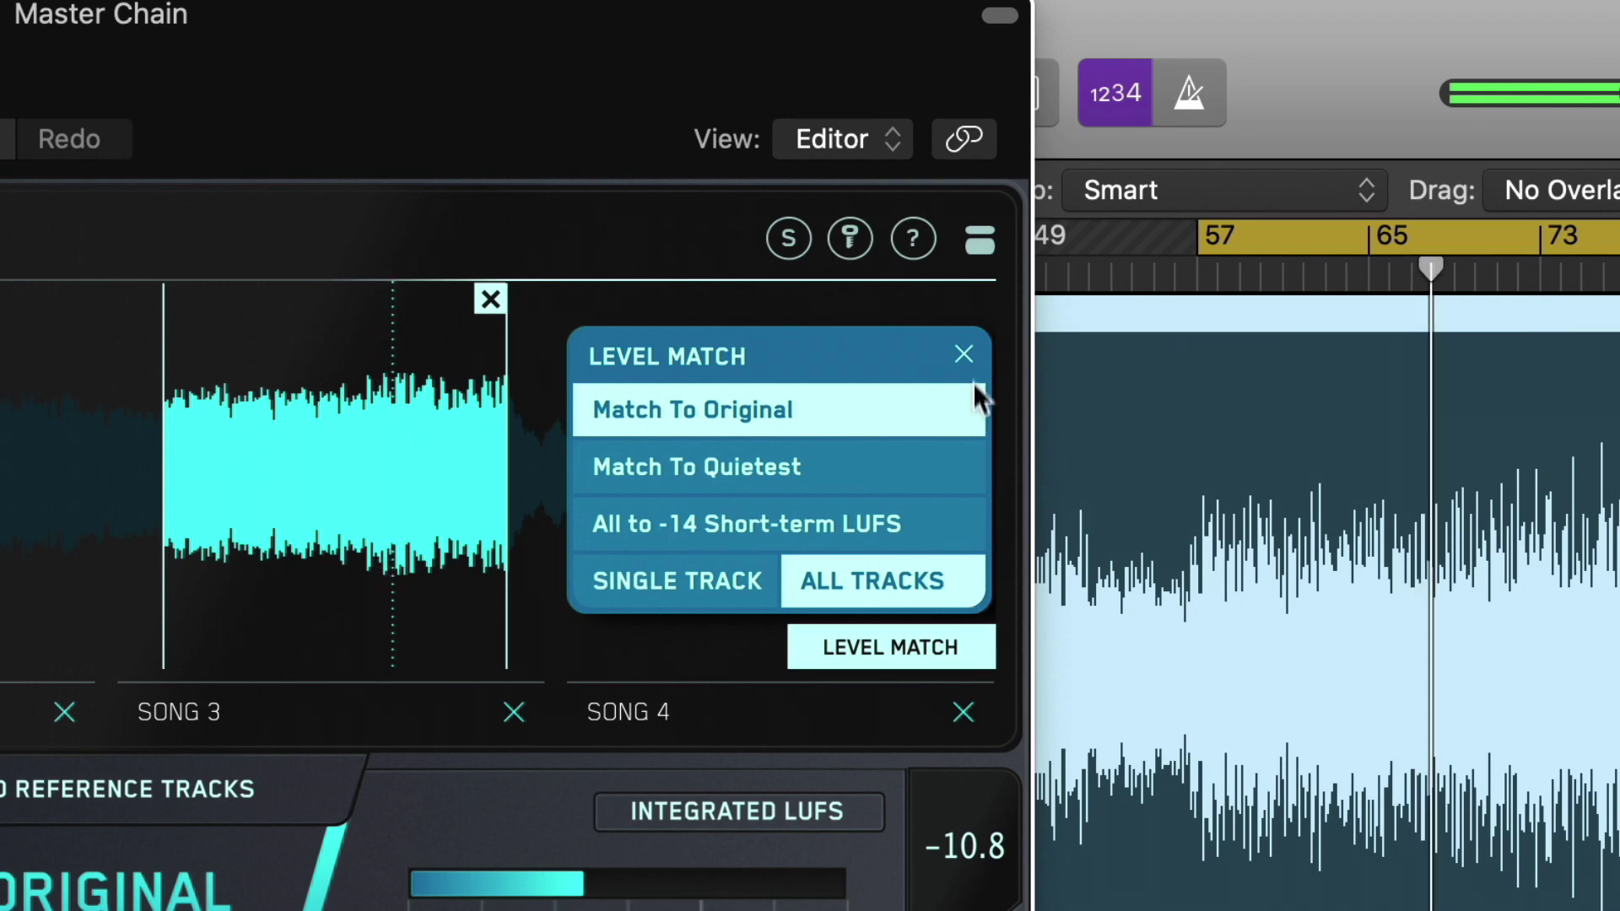
left_click(965, 353)
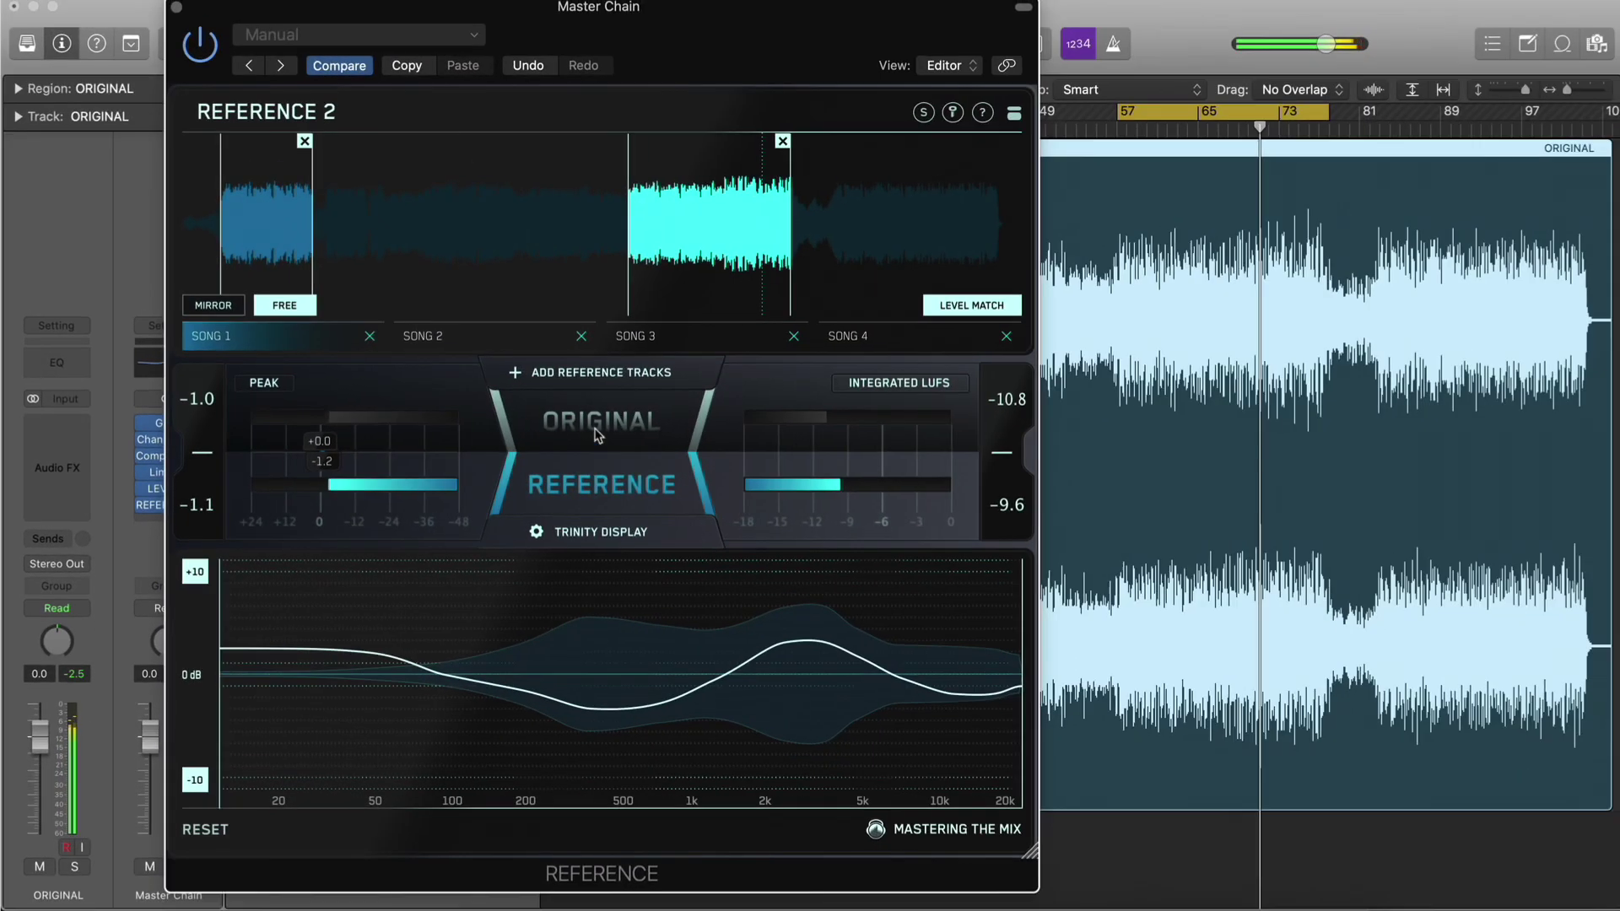
Switch the Trinity display back to ORIGINAL to monitor the mix.
left_click(594, 429)
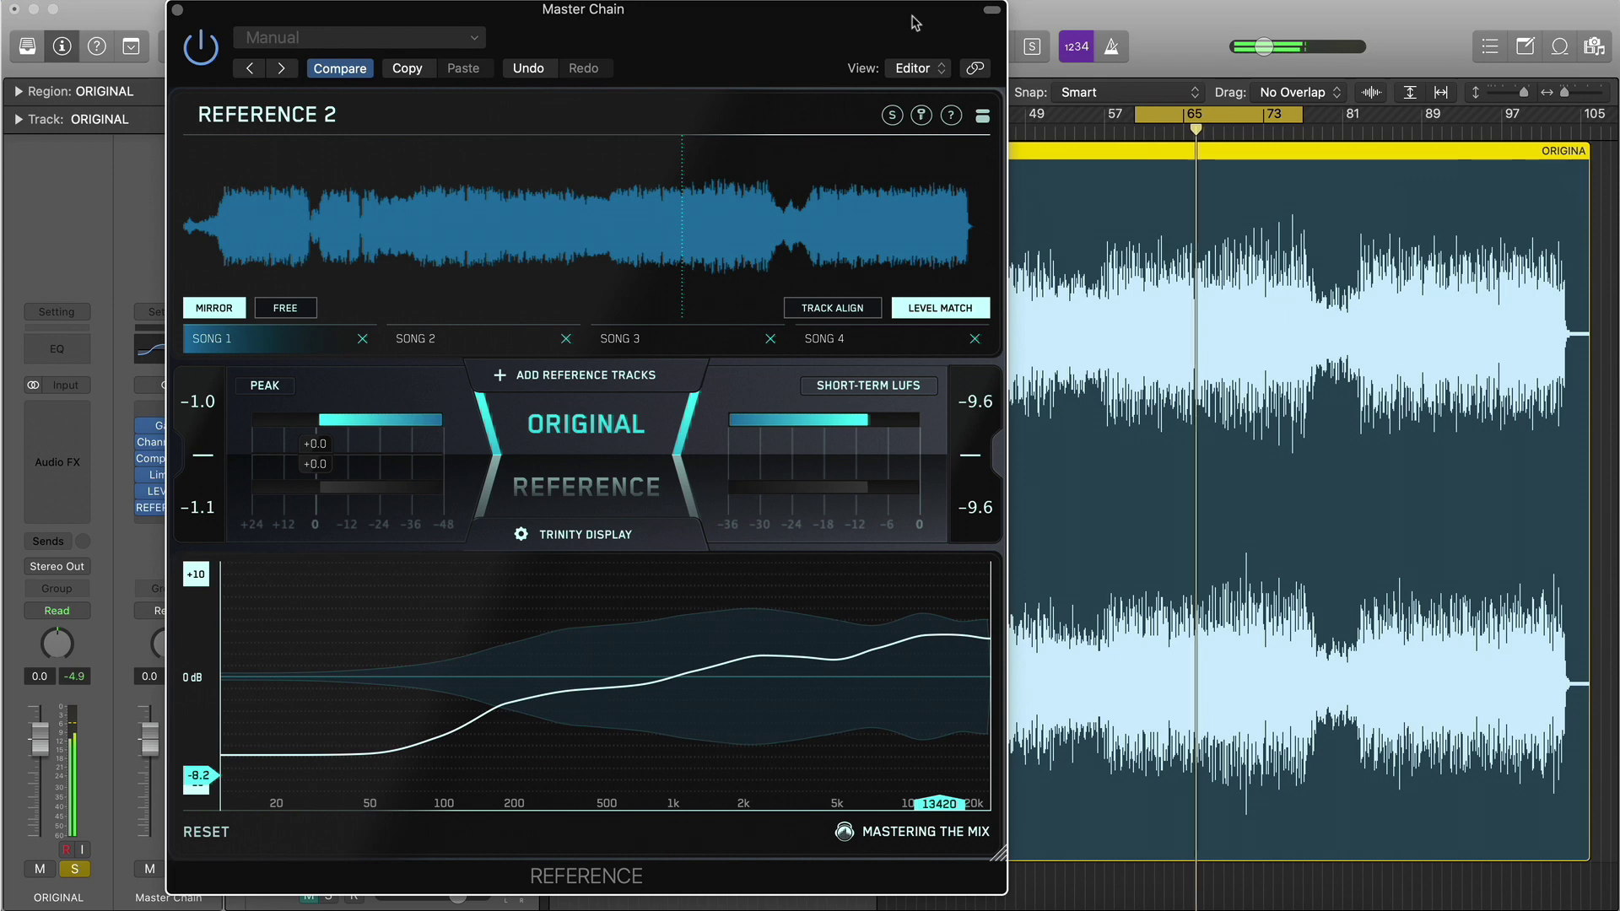
Toggle between REFERENCE and ORIGINAL to compare Song 1 with the mix.
left_click(579, 487)
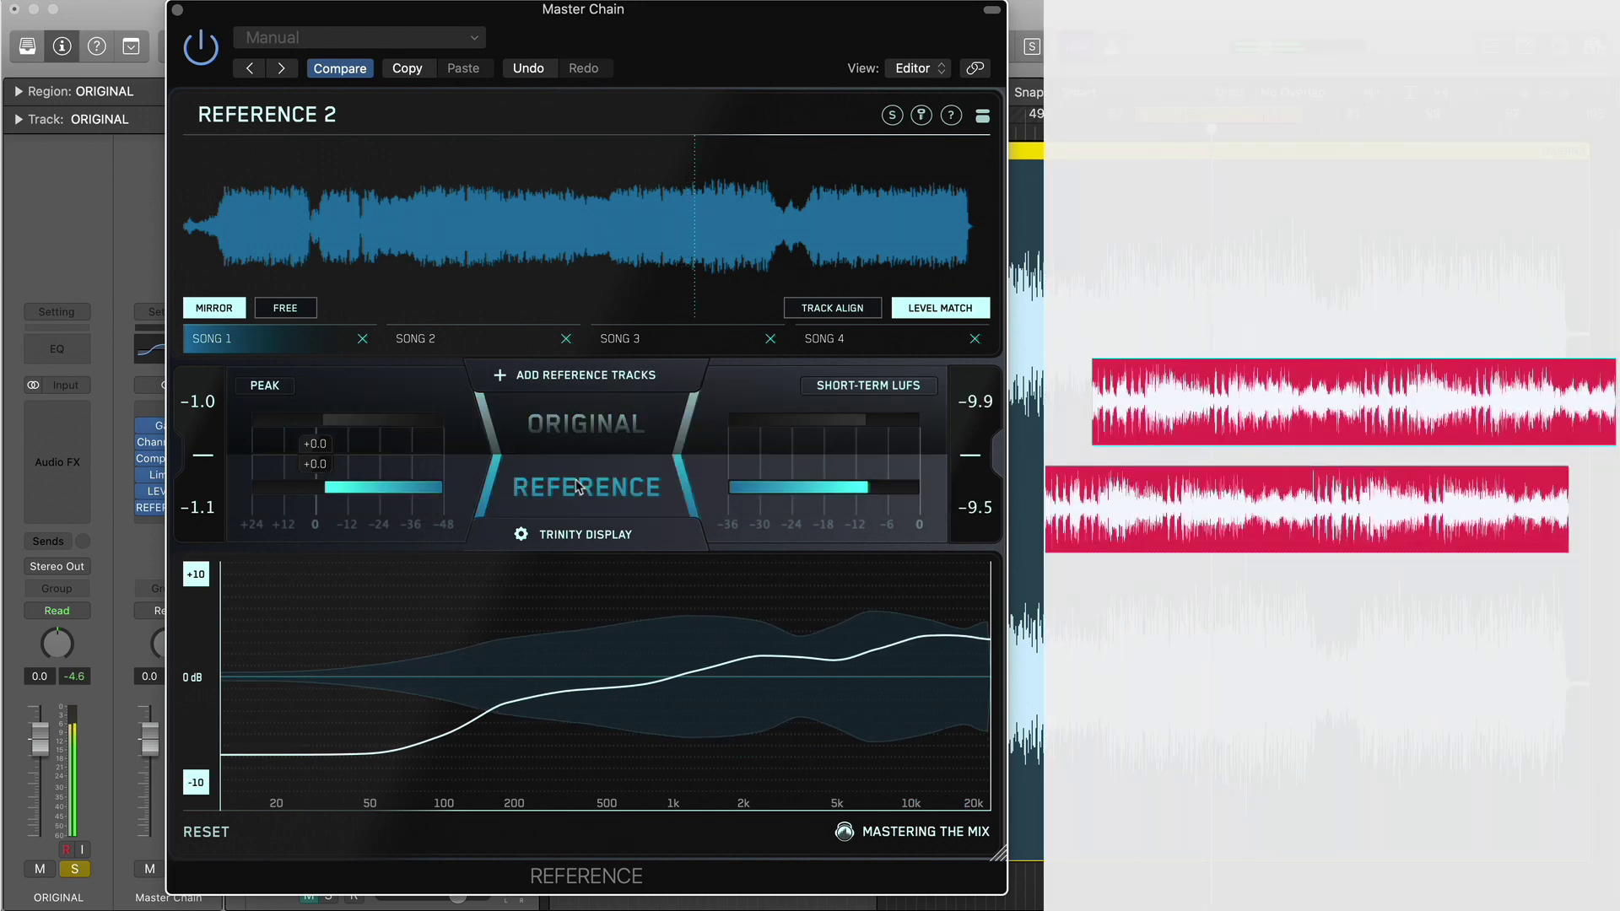
left_click(581, 432)
left_click(665, 469)
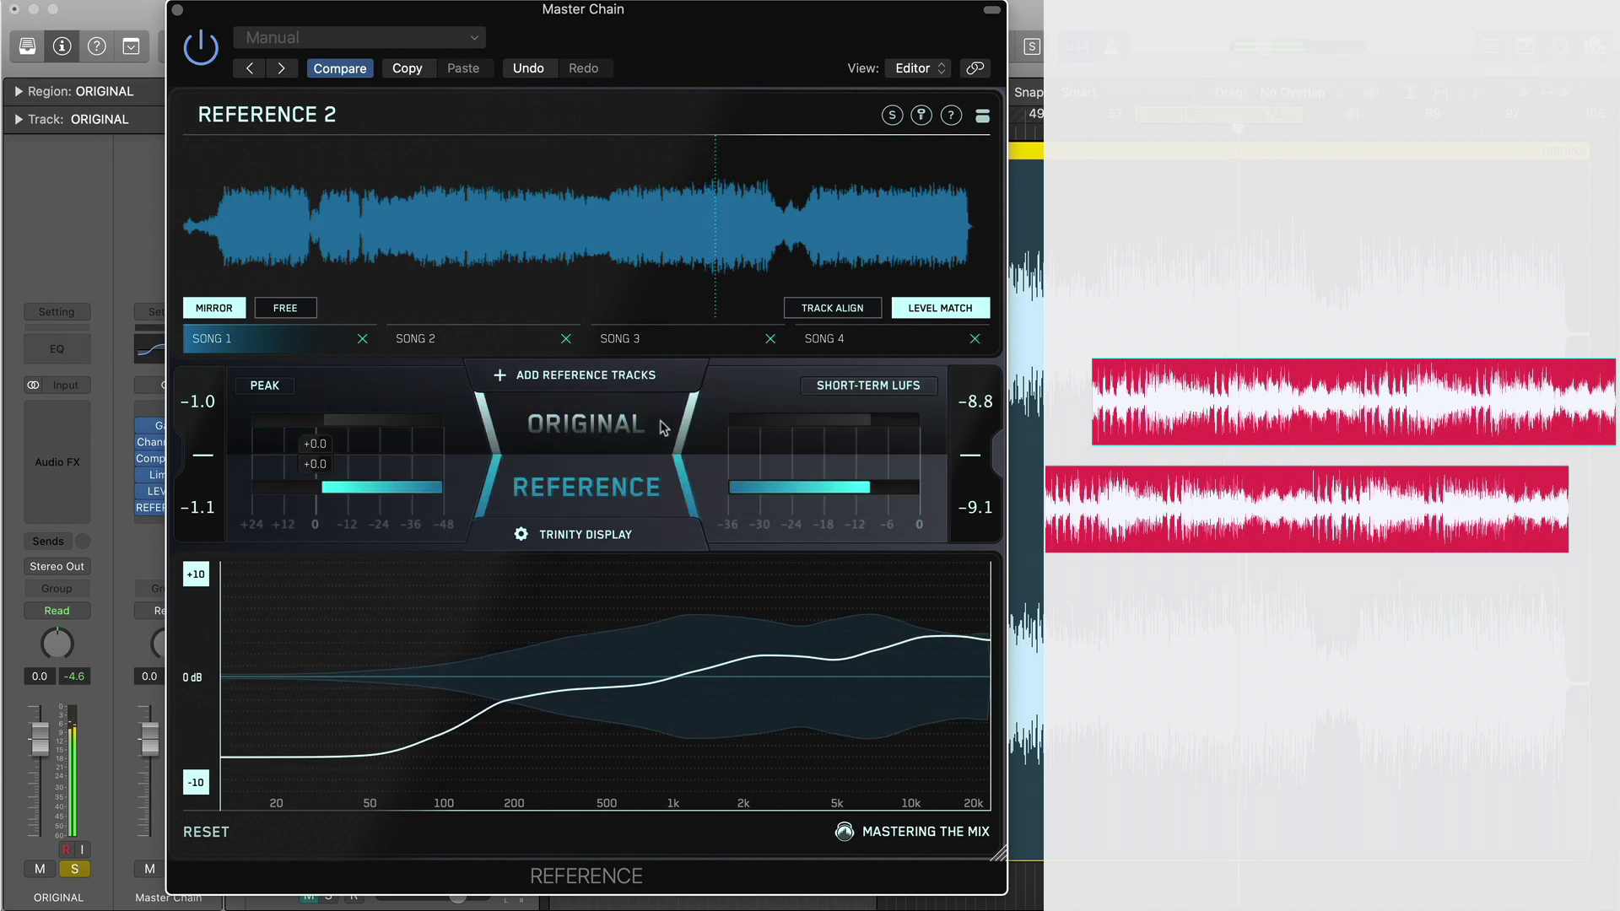
left_click(664, 427)
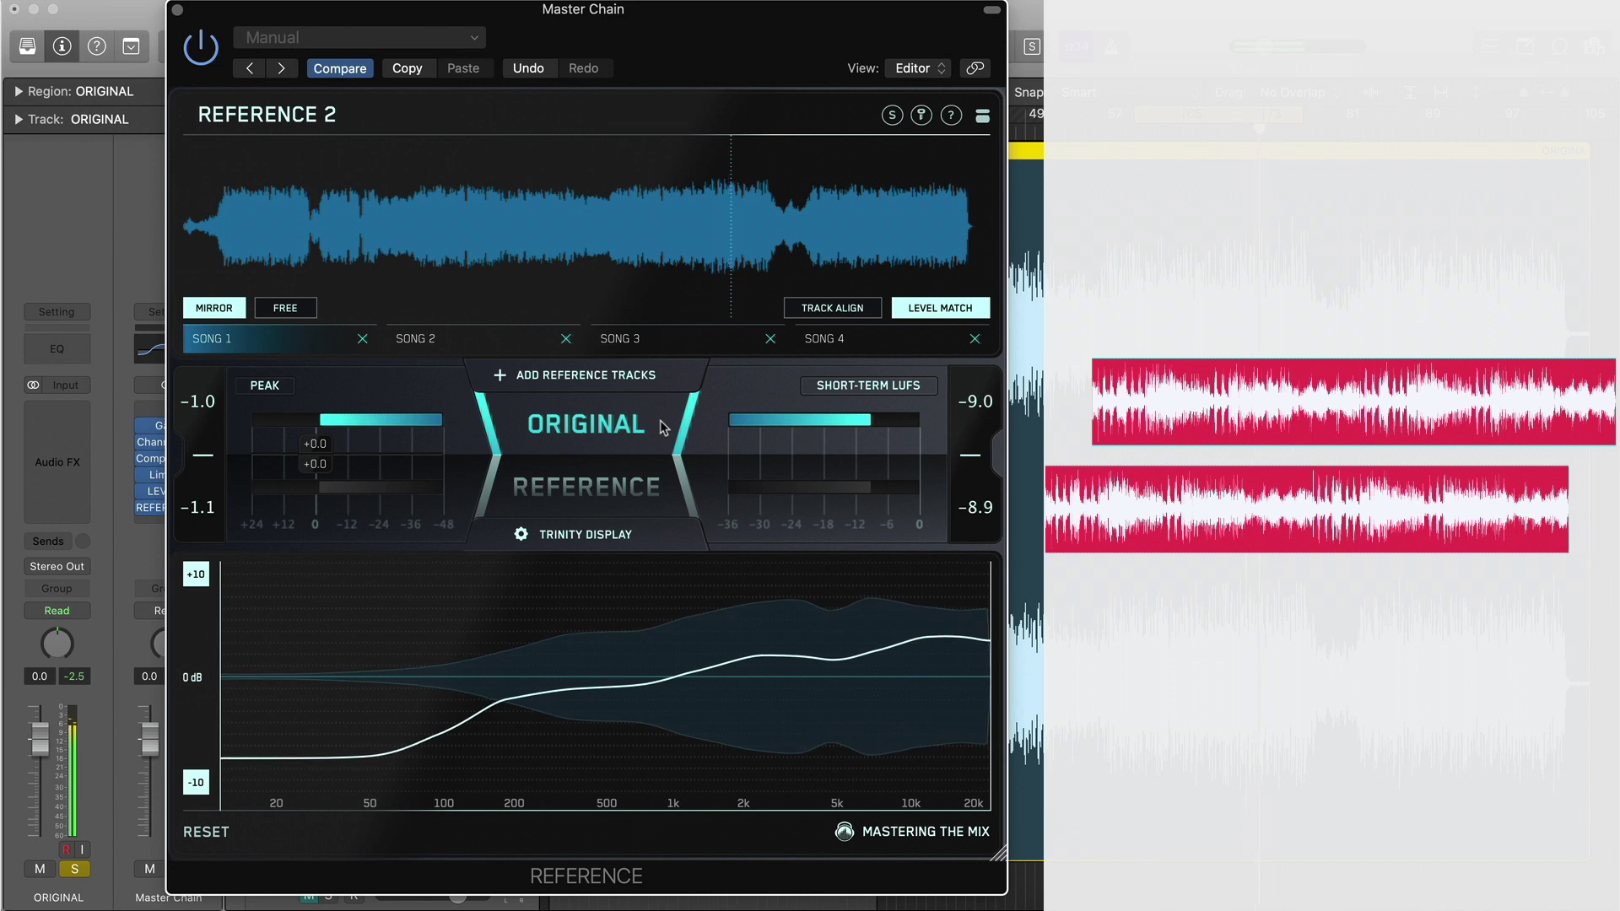
Automatically align Song 1 with the mix and compare the aligned reference against the original.
left_click(821, 311)
left_click(822, 310)
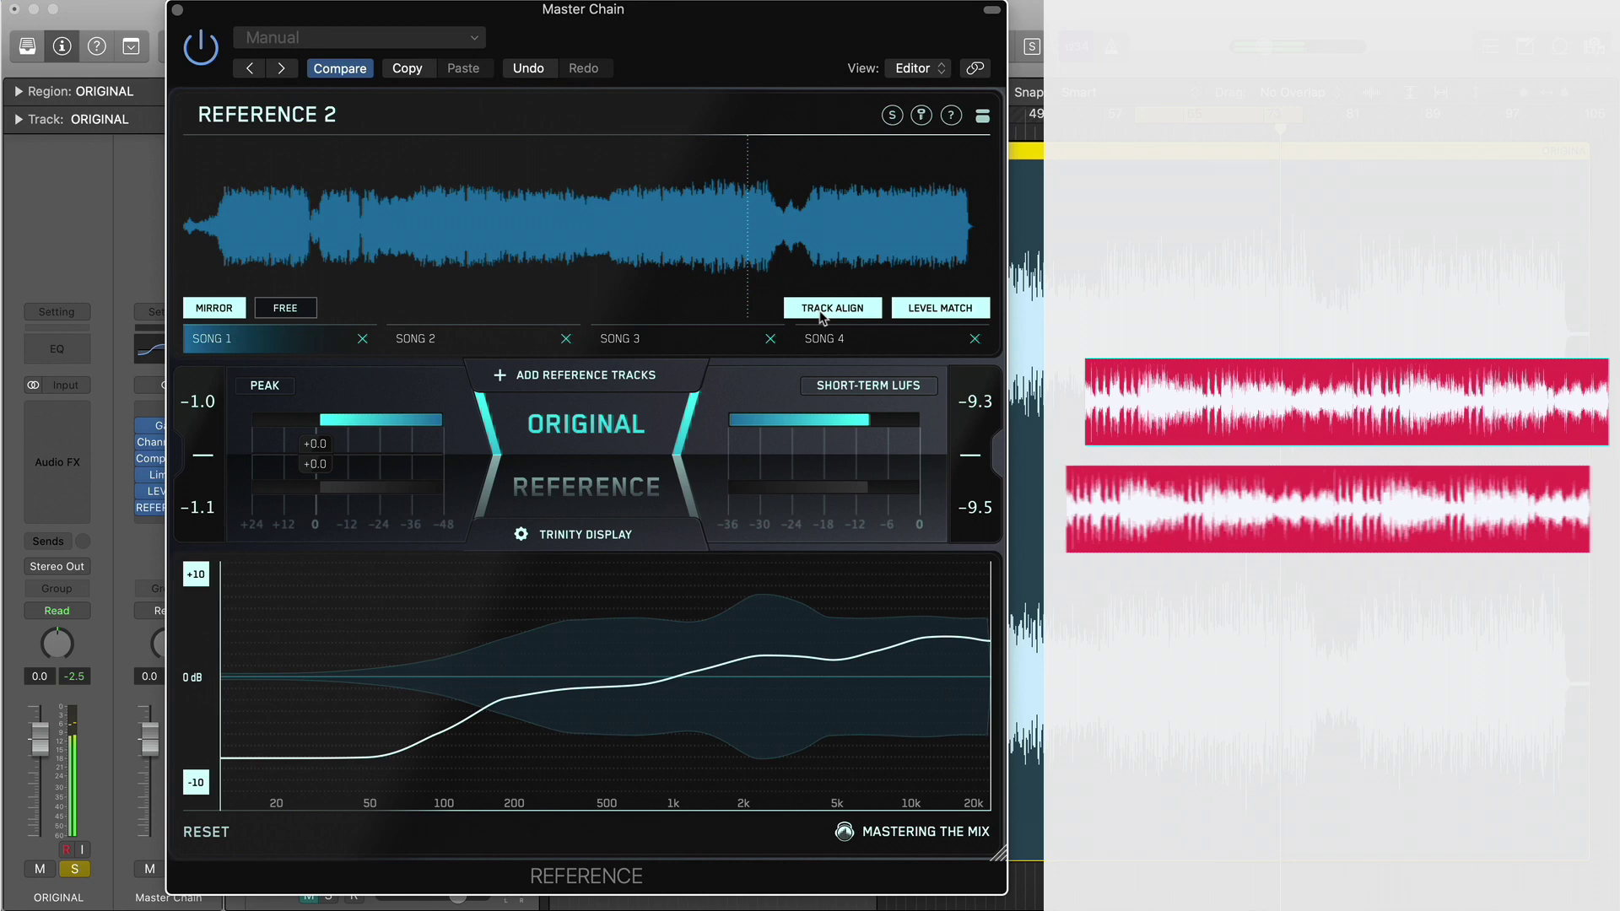
left_click(667, 445)
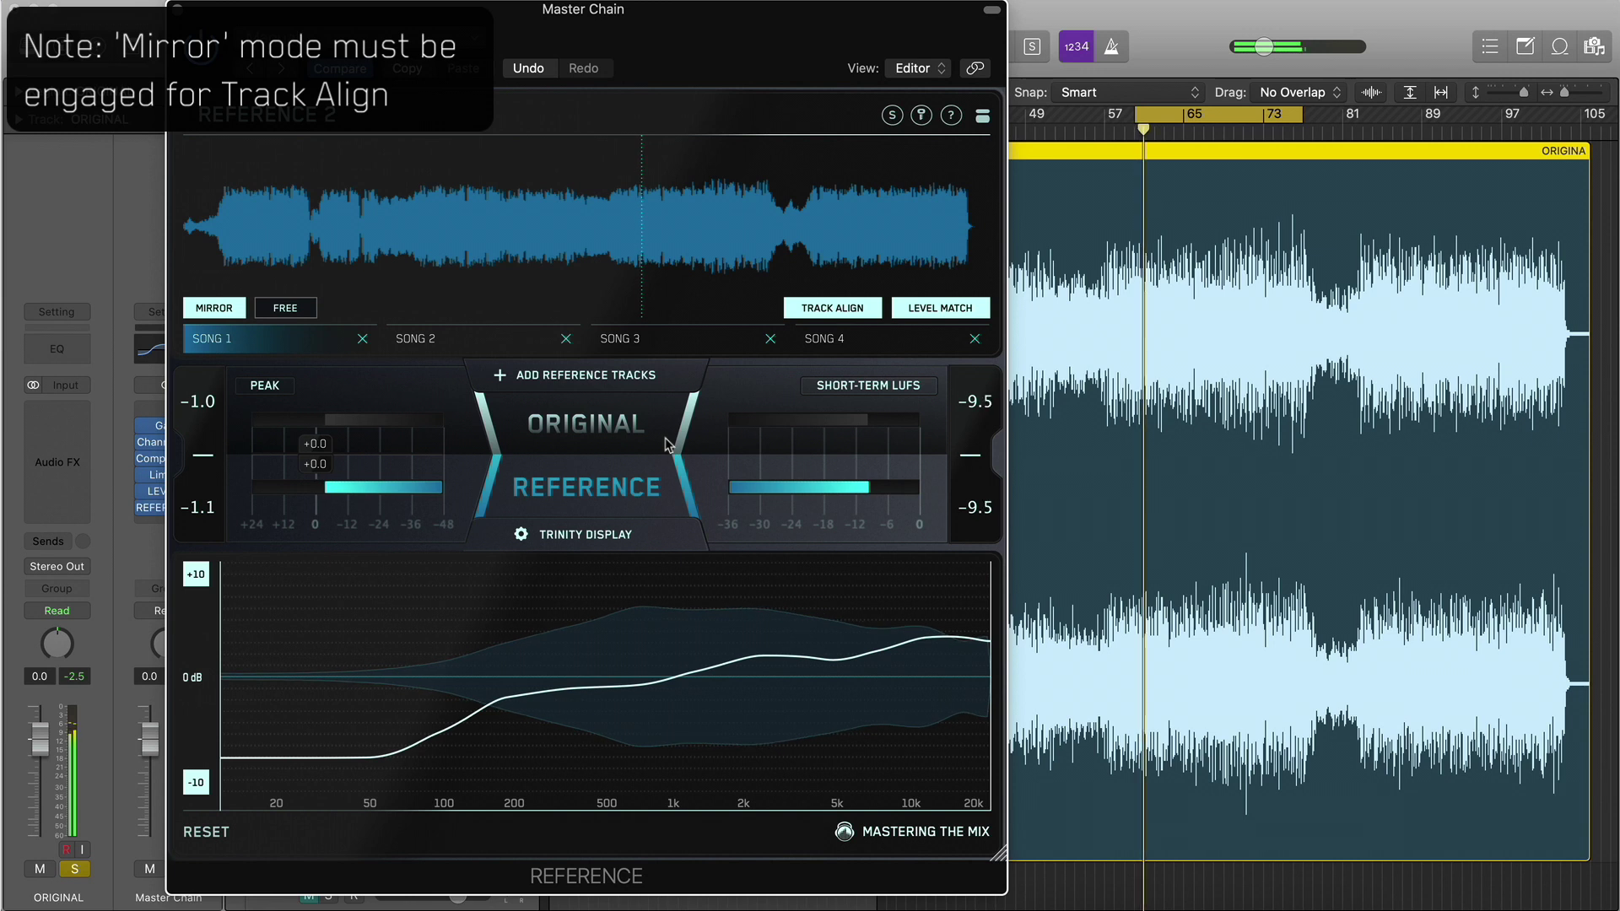
left_click(665, 440)
Audition Song 2, Song 3 and Song 4, return to Song 1, and show Track Align options.
left_click(506, 341)
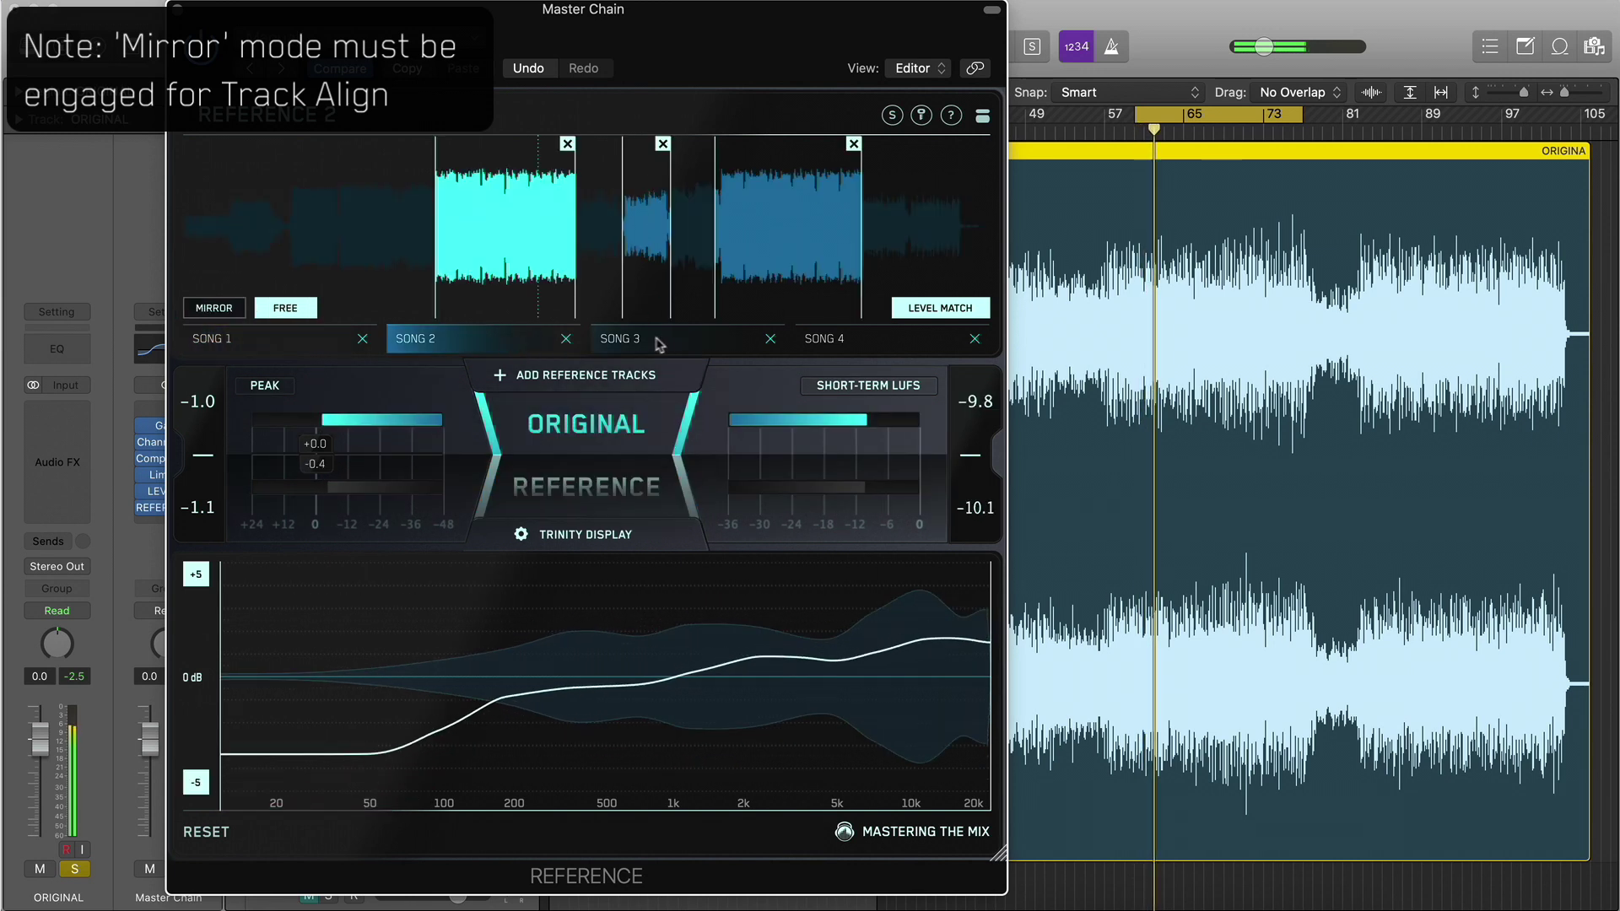
left_click(675, 338)
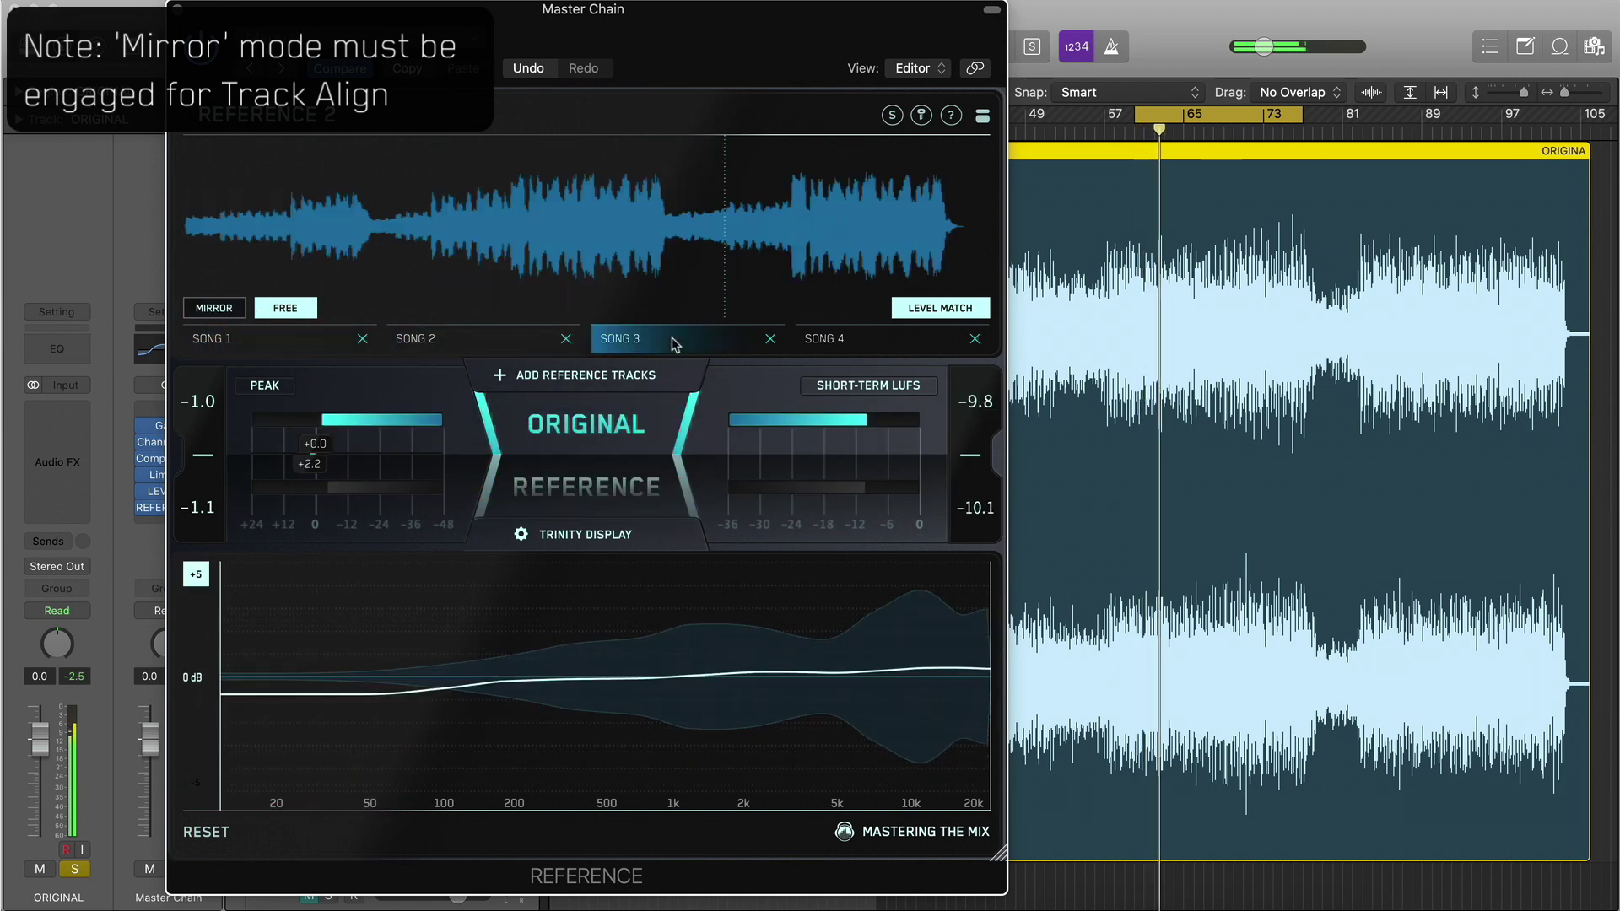
left_click(844, 342)
left_click(321, 341)
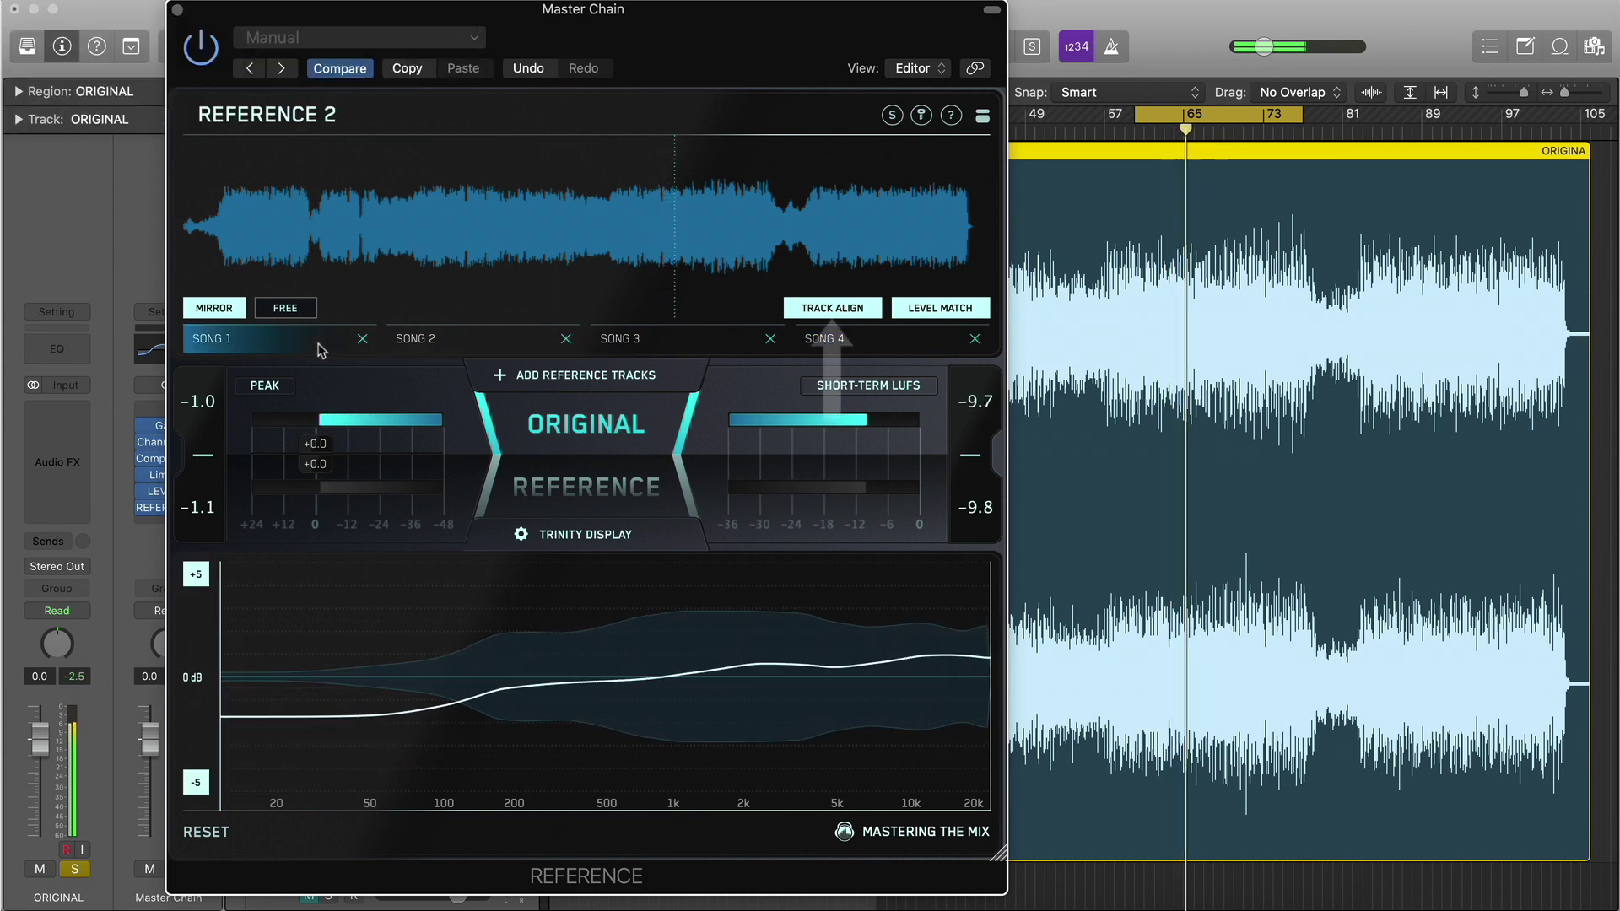
left_click(822, 309)
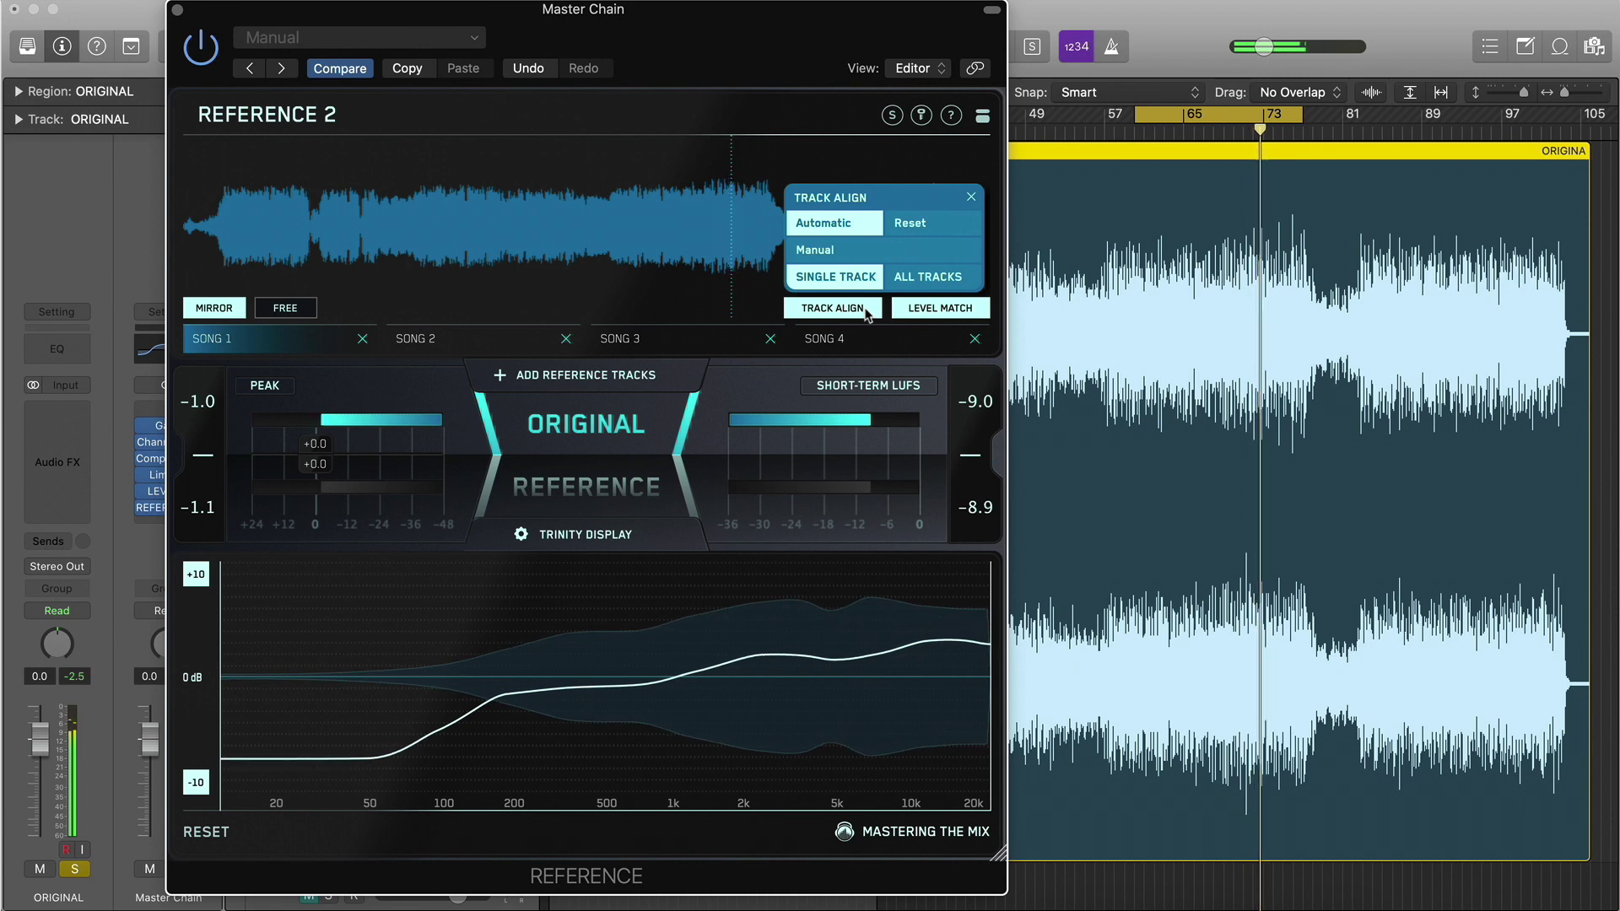
Set Track Align to All Tracks, reset the alignment, and switch to Manual at 0 samples.
left_click(930, 285)
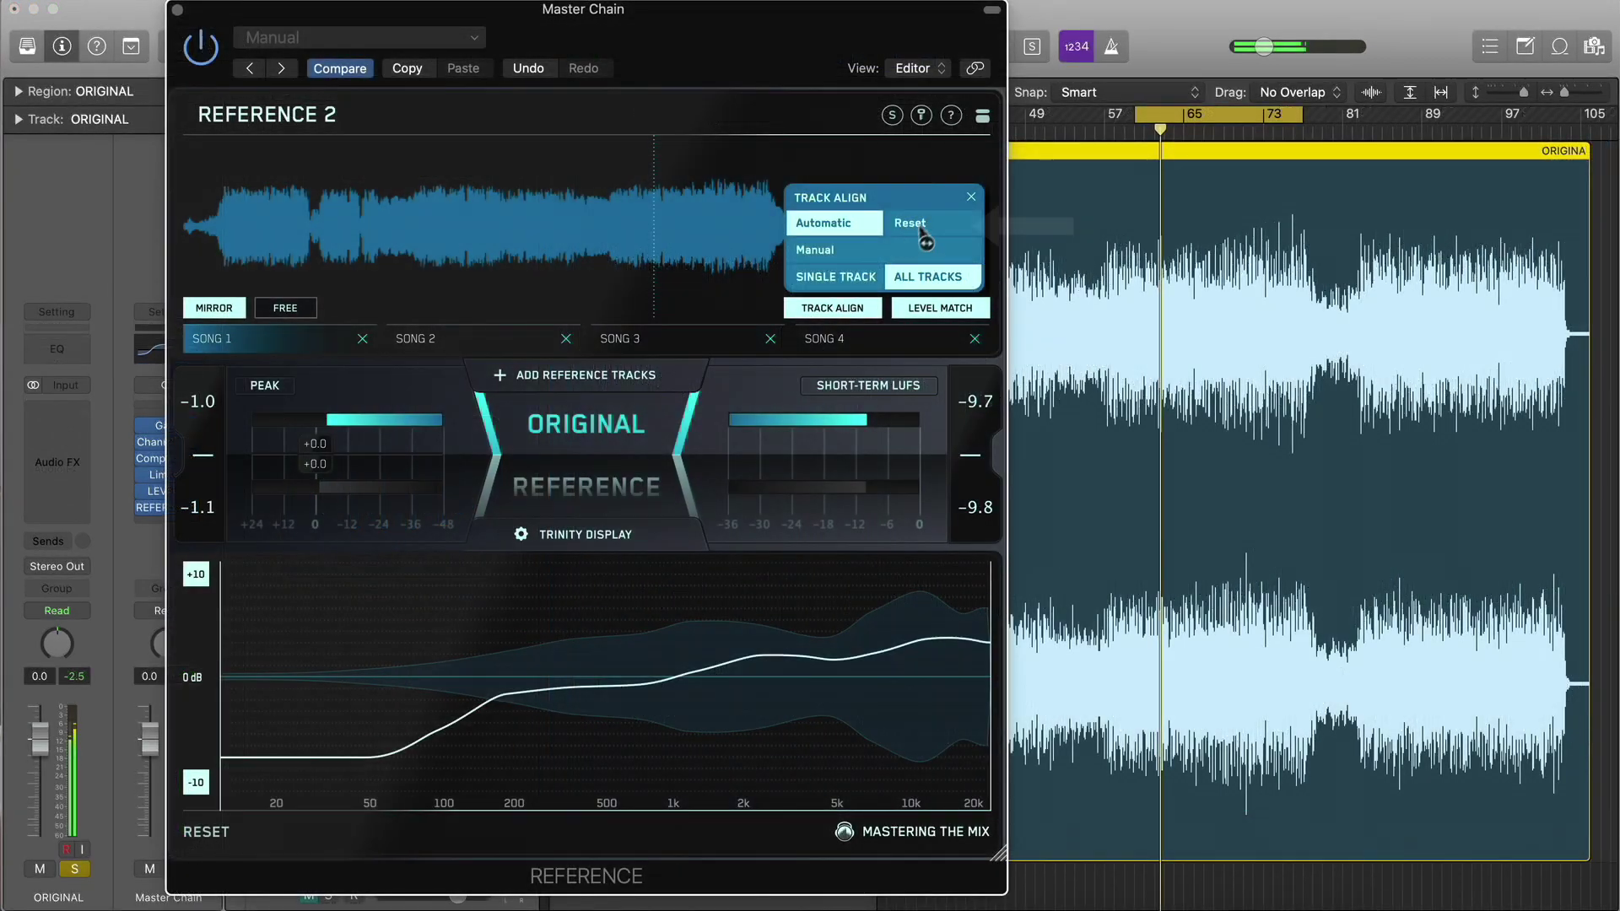
left_click(933, 226)
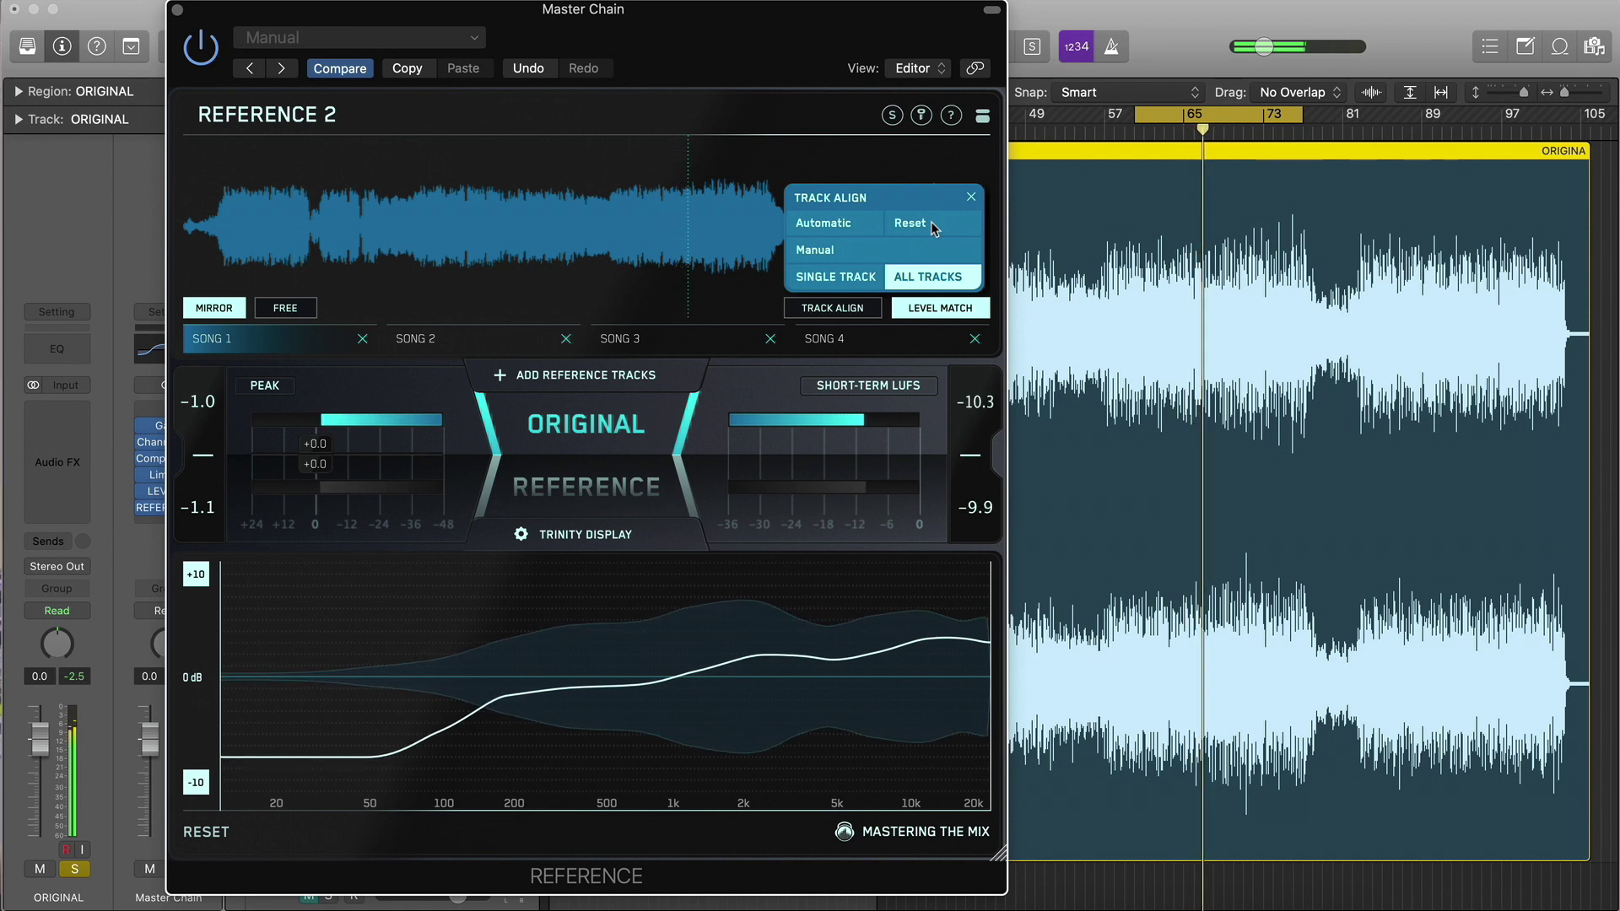
left_click(840, 253)
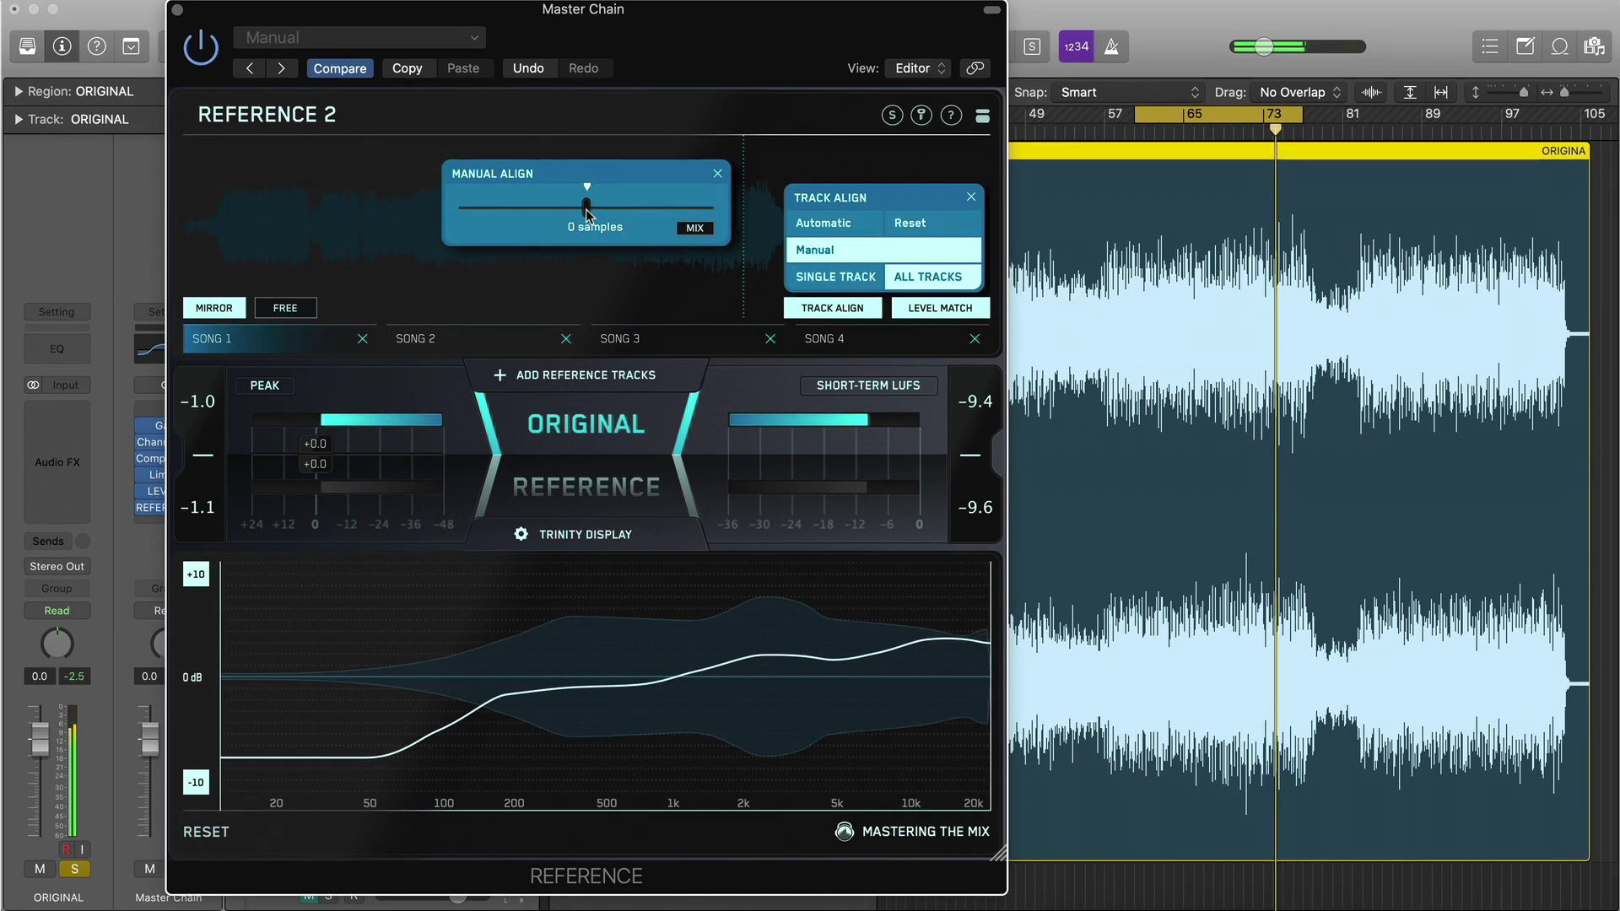
Offset Song 1 by 141372 samples, enable MIX blending, and close the Manual Align panel.
left_click_drag(588, 213, 696, 232)
left_click(700, 231)
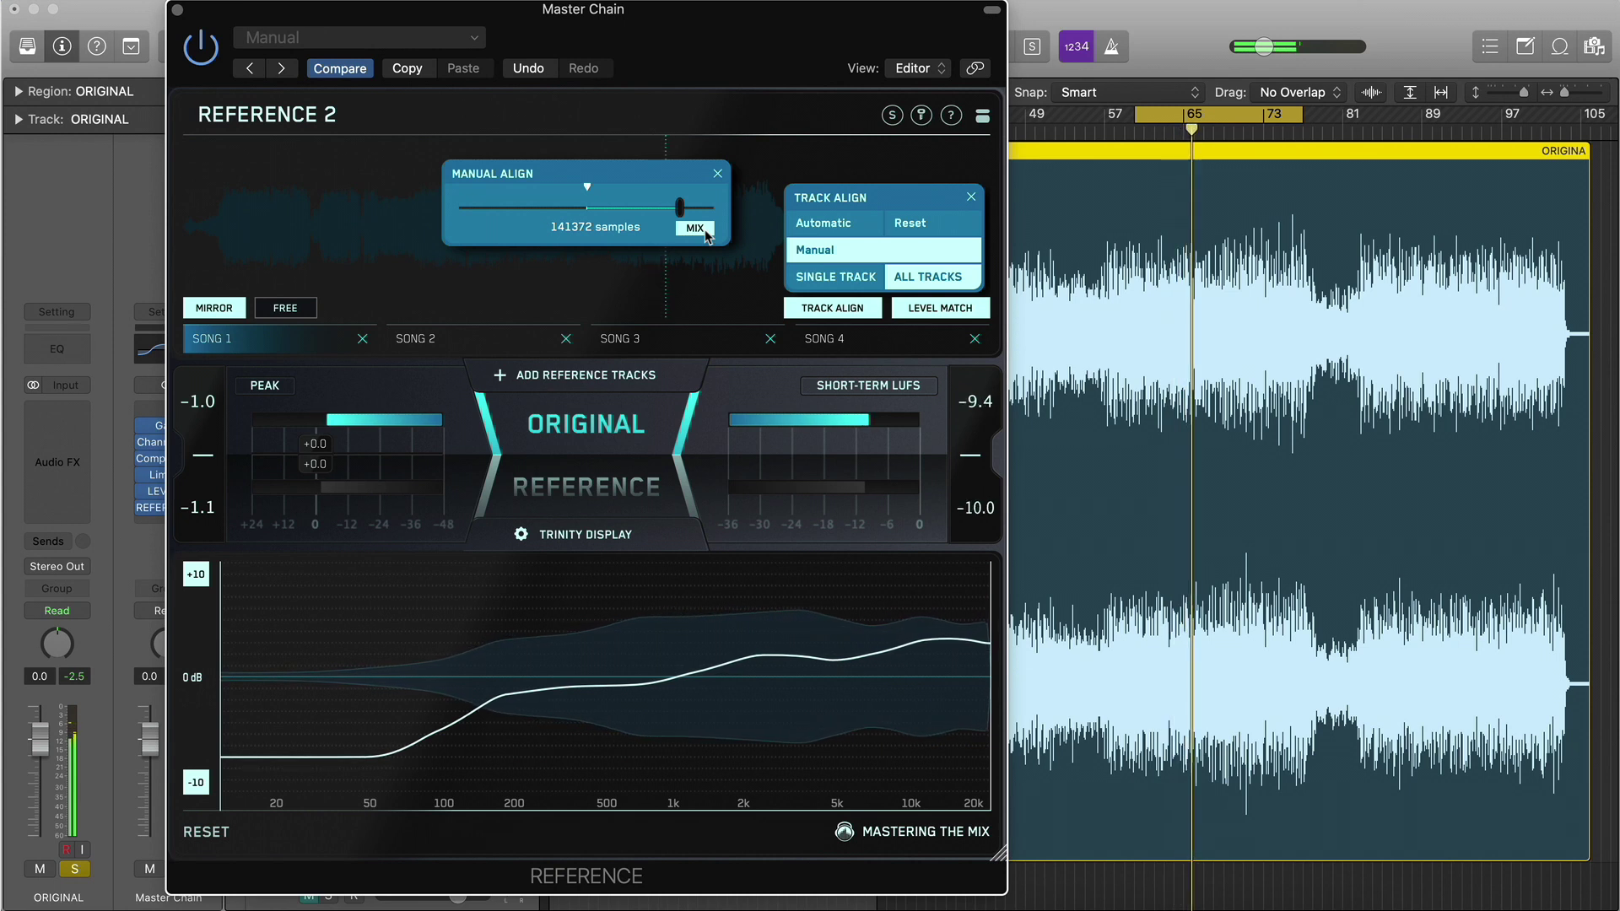
left_click(718, 174)
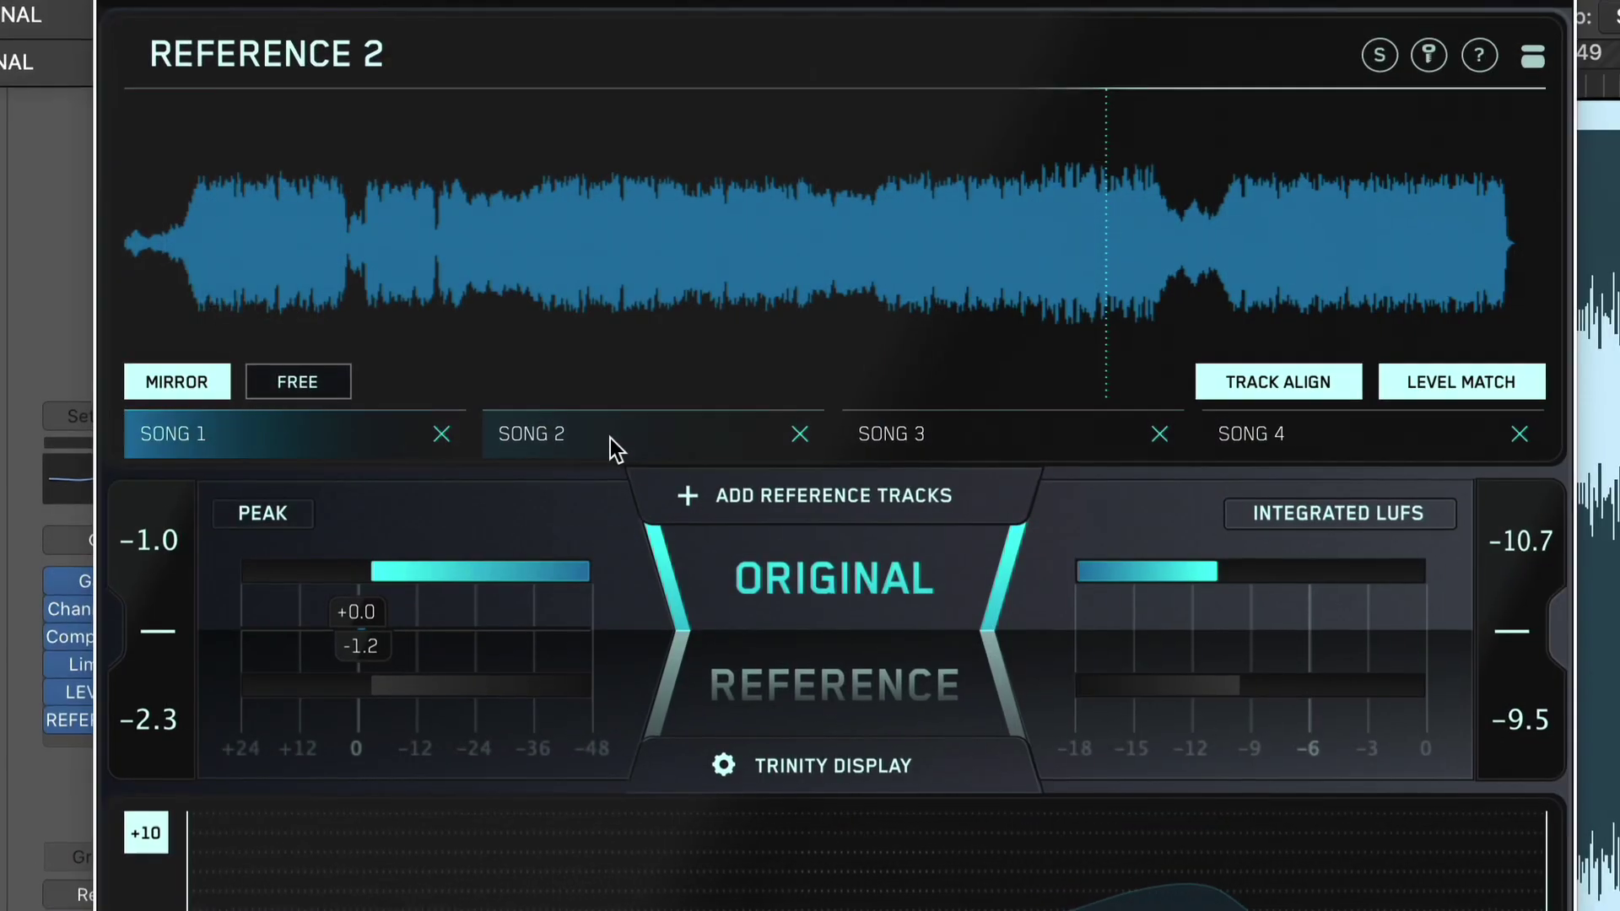
Audition Songs 2–4, start renaming Song 3, then remove Song 4 from the references.
left_click(460, 341)
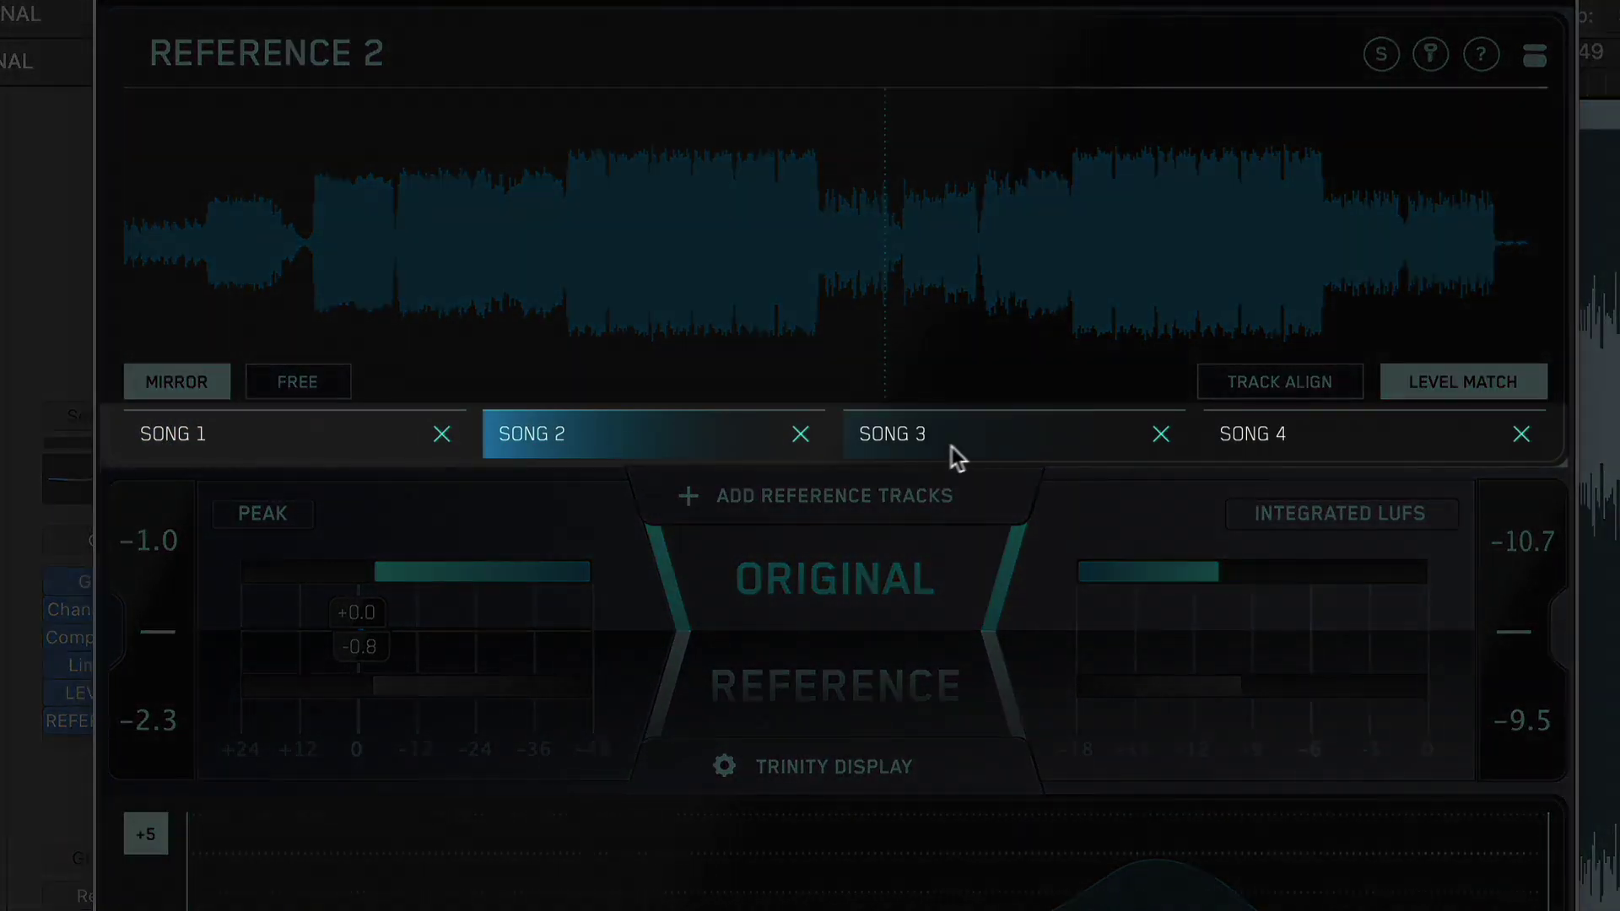
left_click(988, 439)
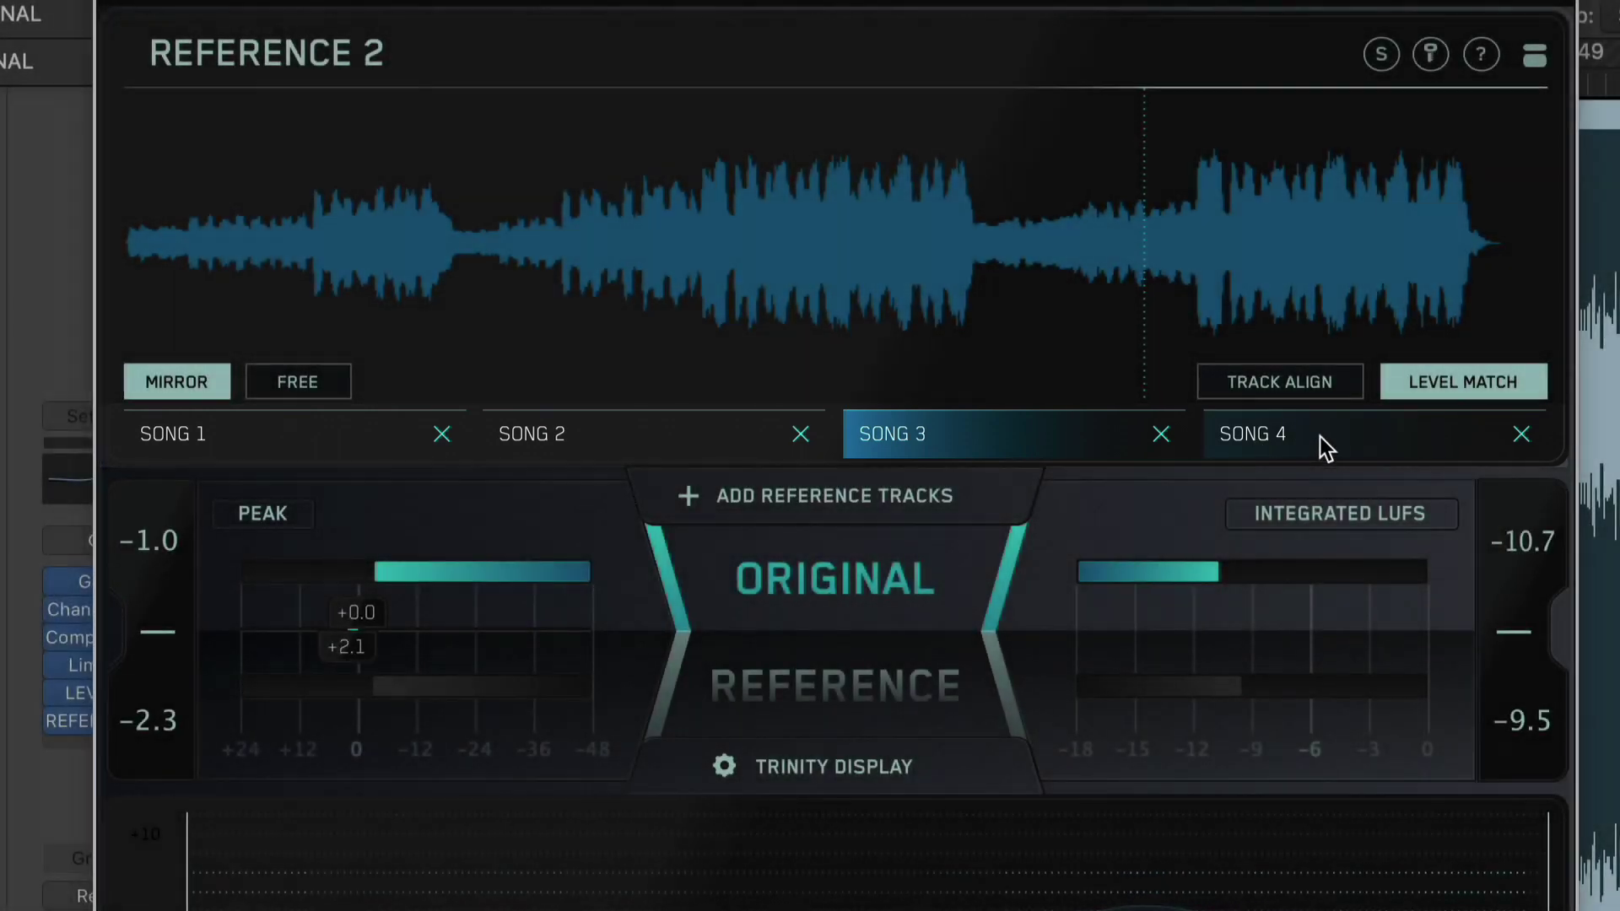
left_click(1320, 437)
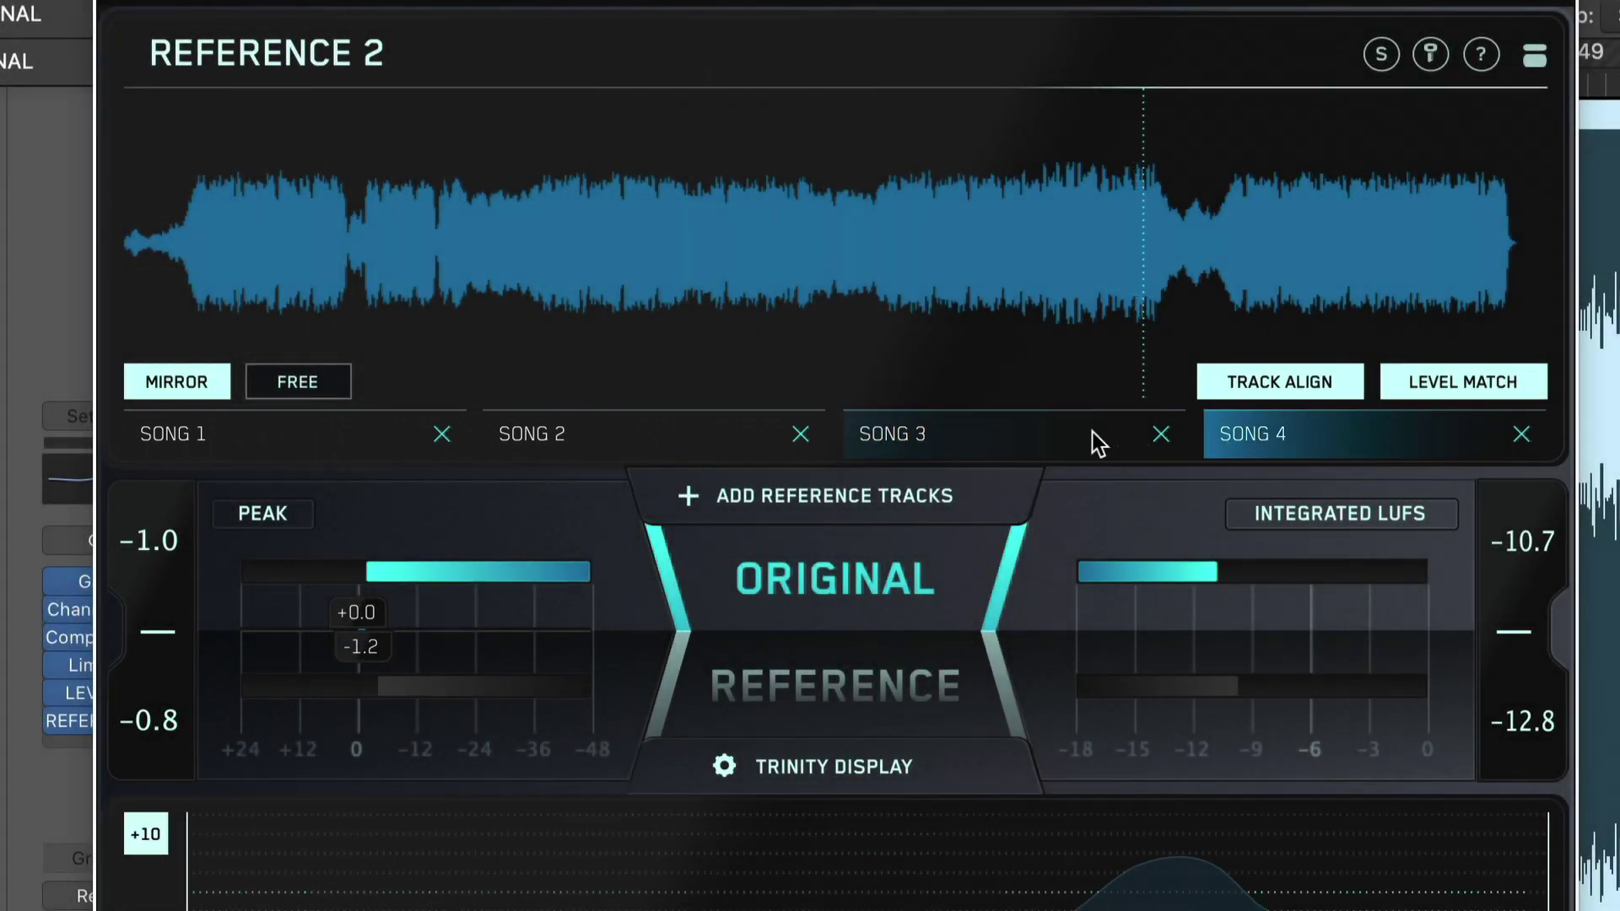
left_click(903, 439)
double_click(904, 437)
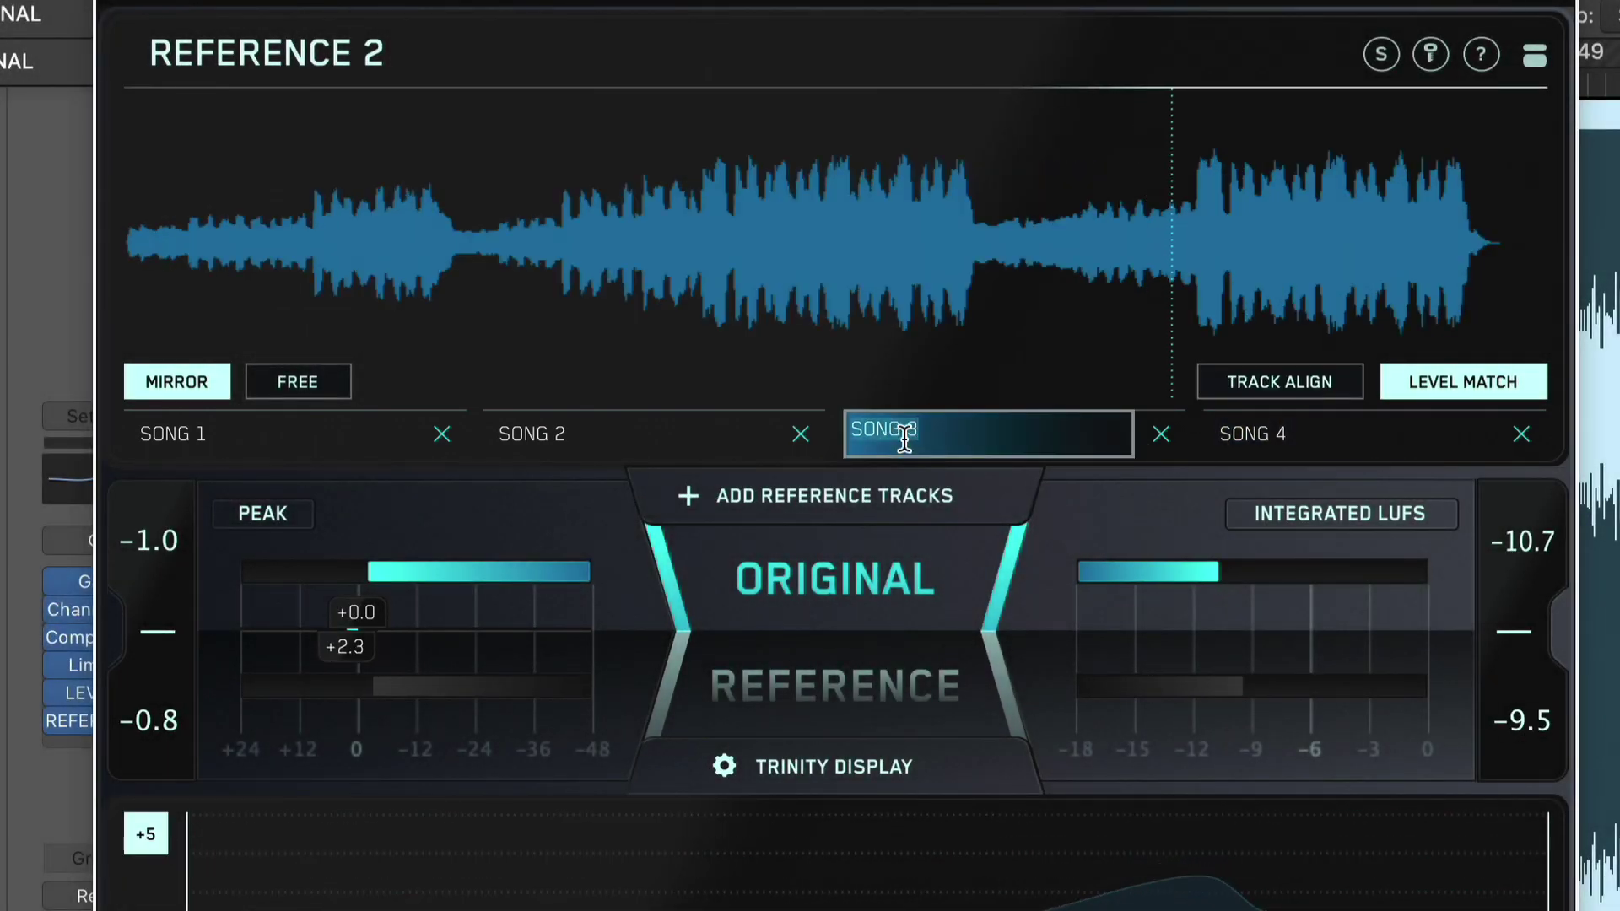
left_click(1270, 439)
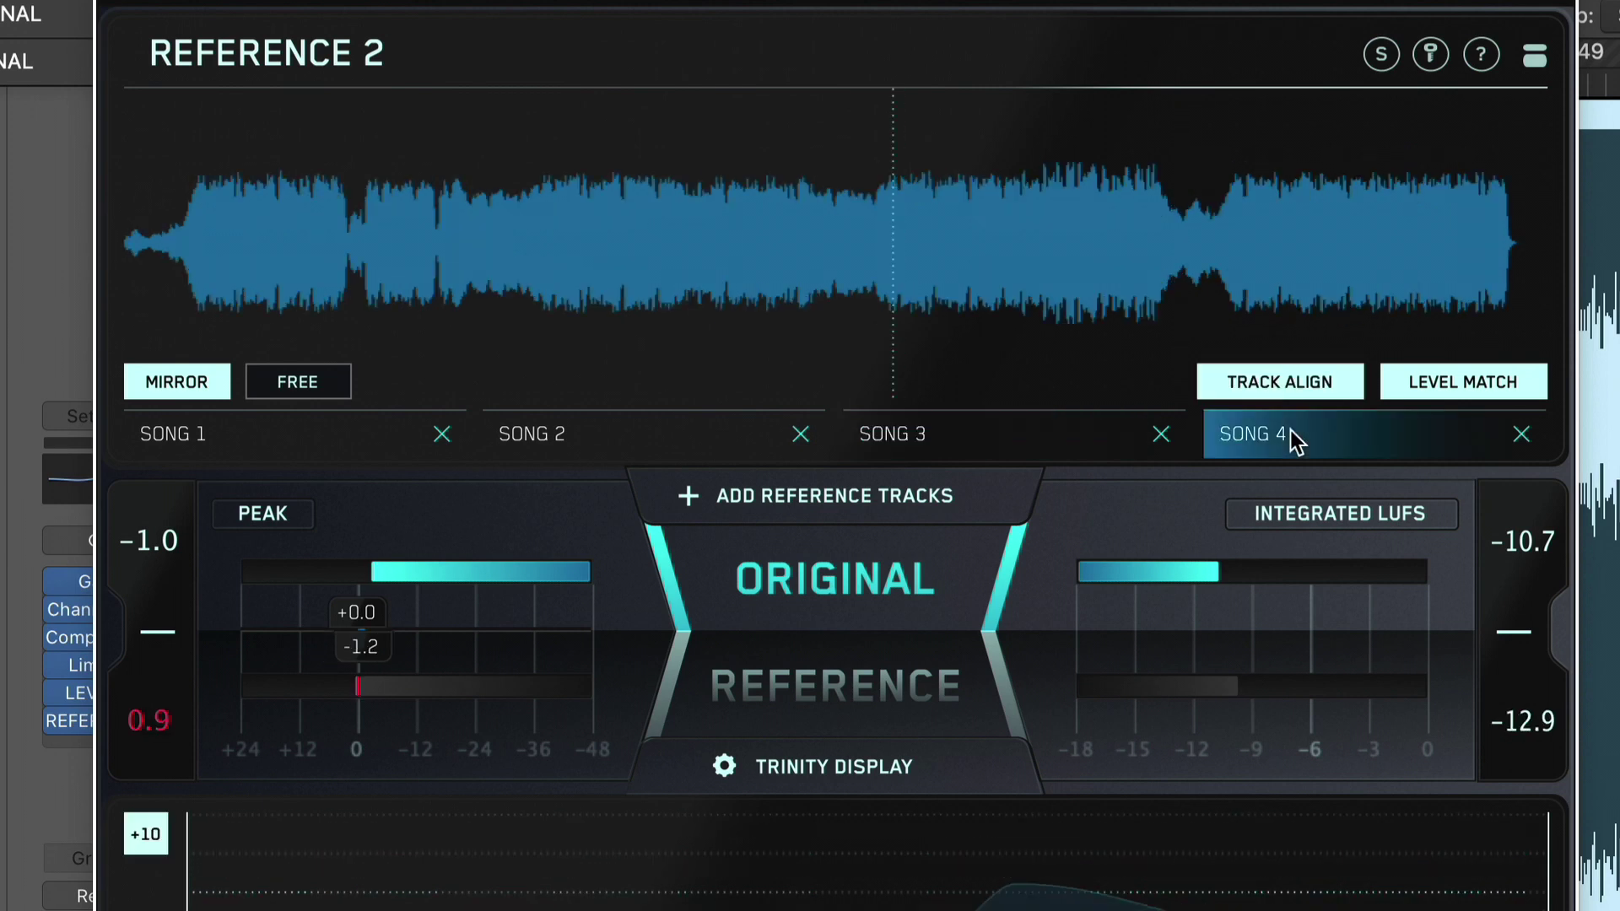
left_click(1523, 435)
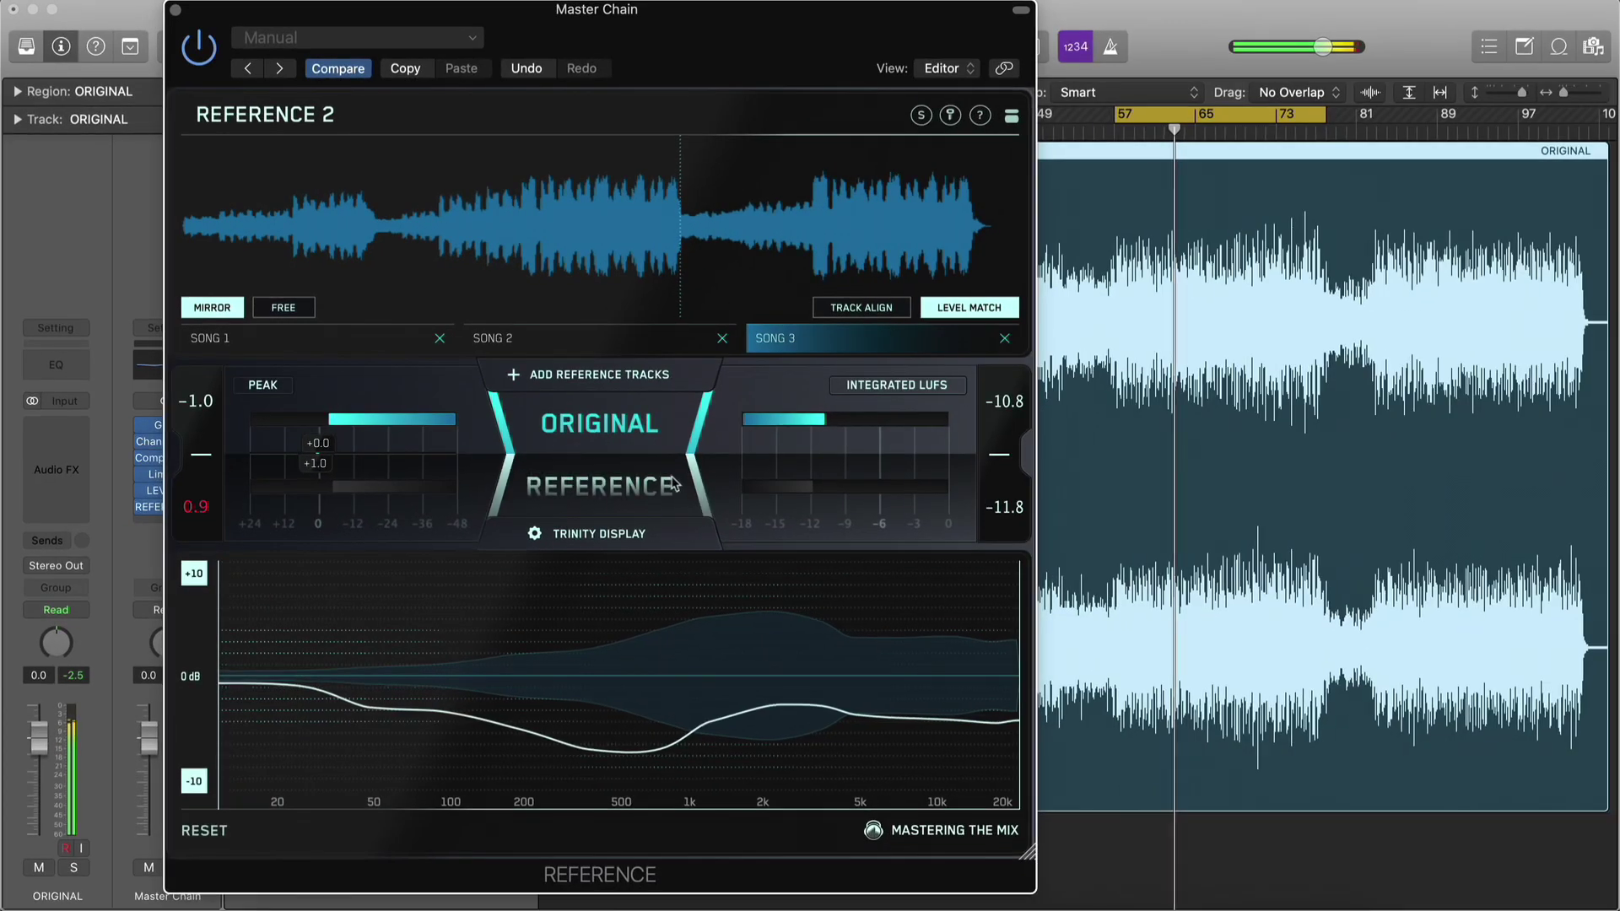
left_click(678, 482)
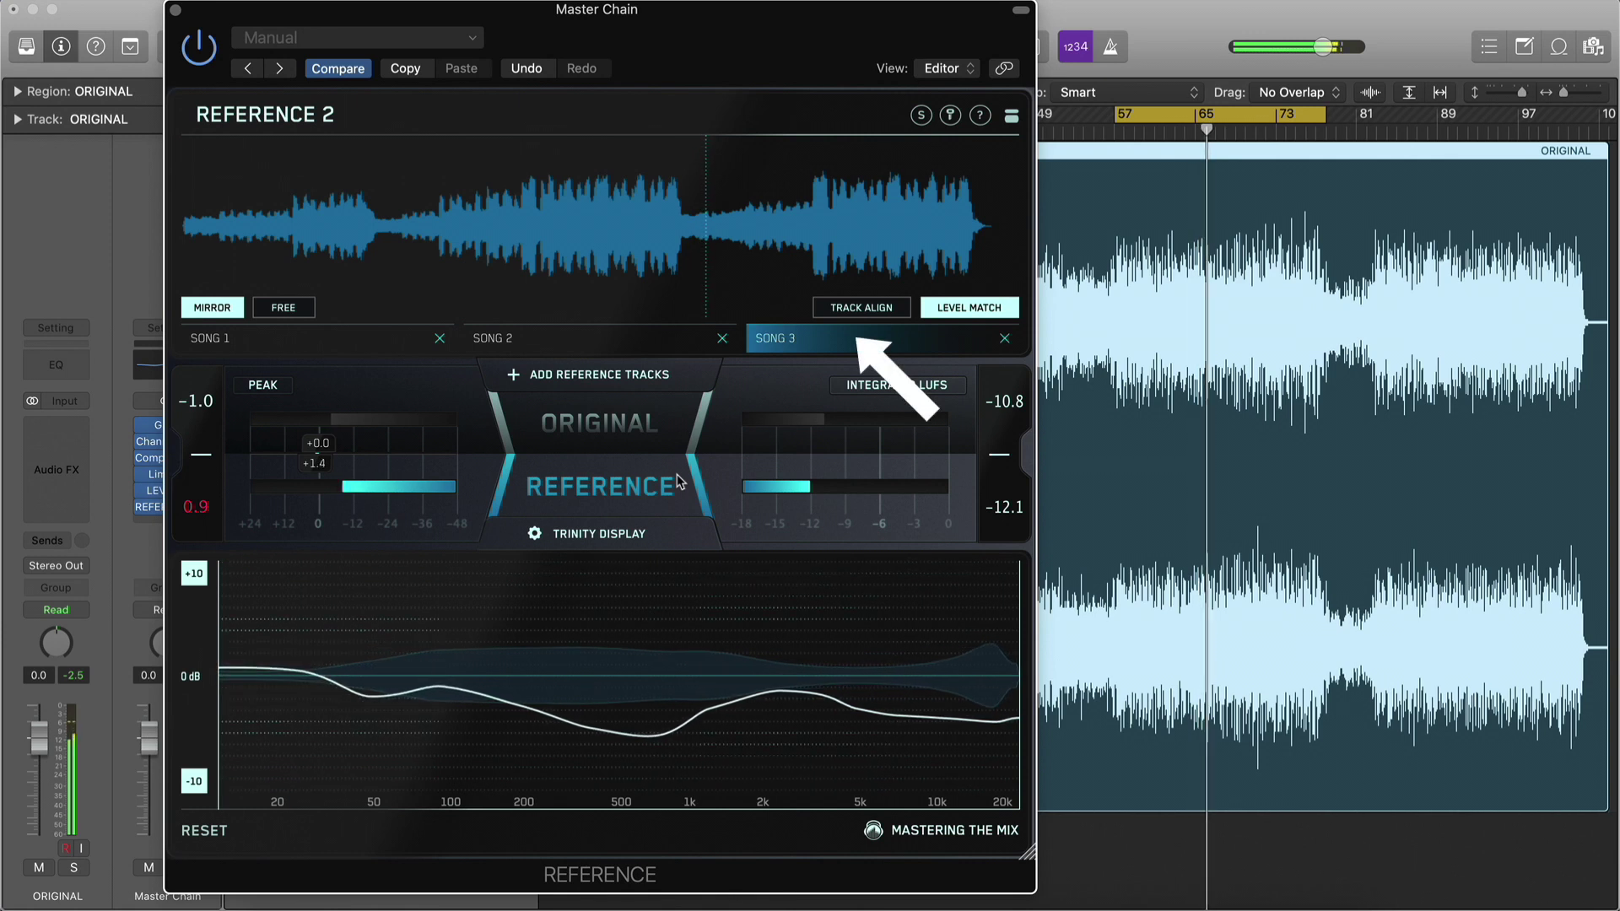
left_click(682, 485)
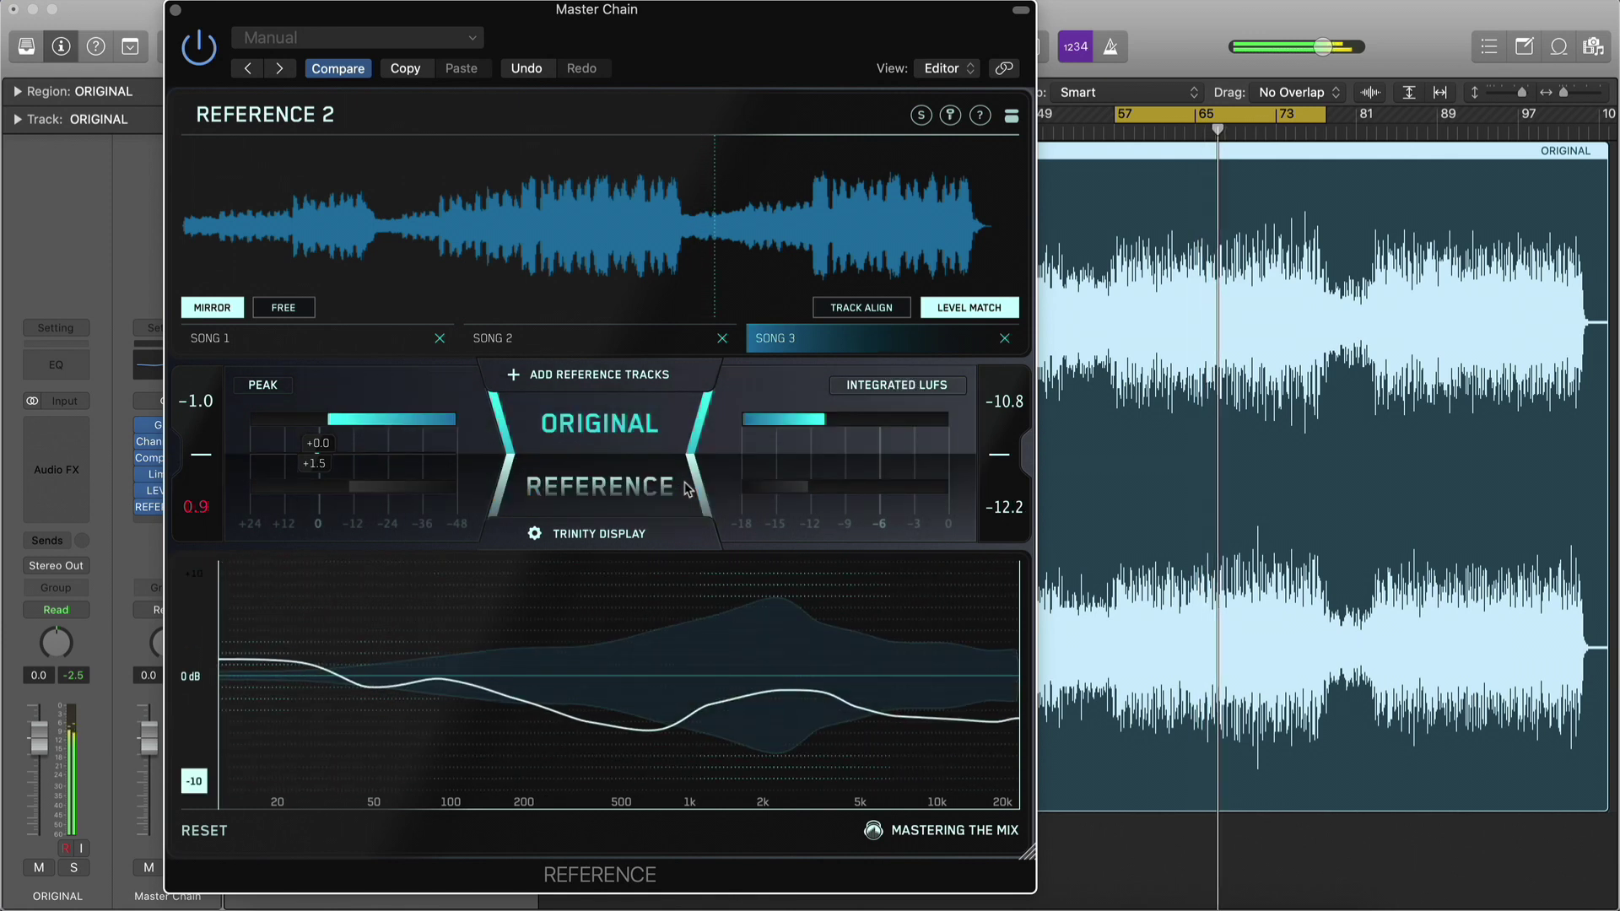
left_click(683, 488)
left_click(683, 487)
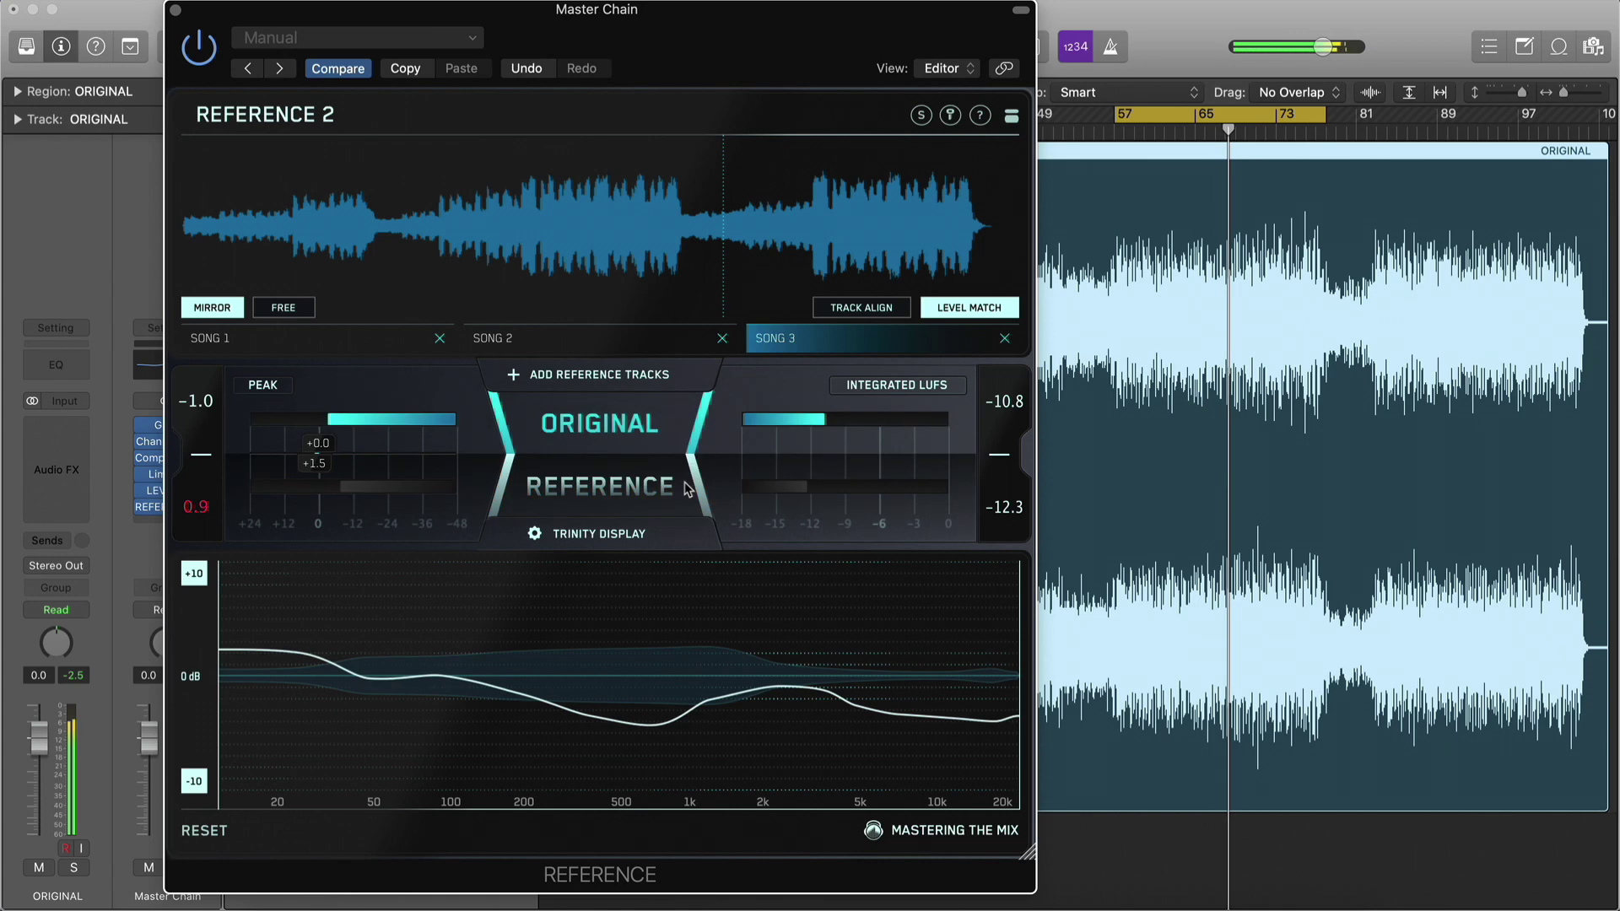
left_click(685, 488)
left_click(686, 488)
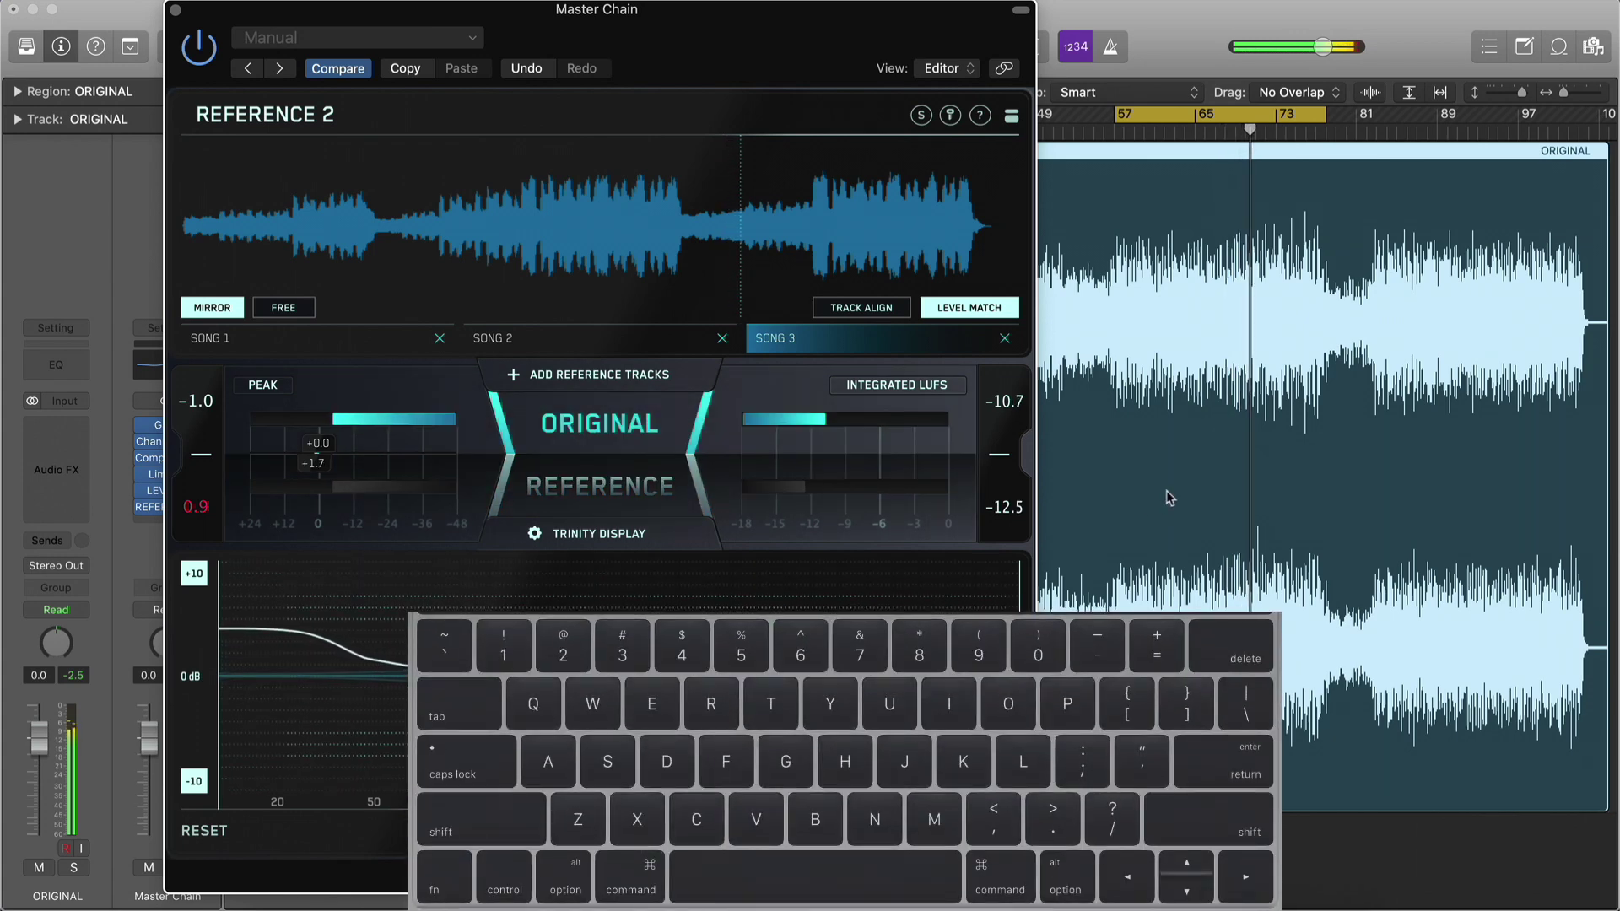
key("Left")
key("Left")
key("Left")
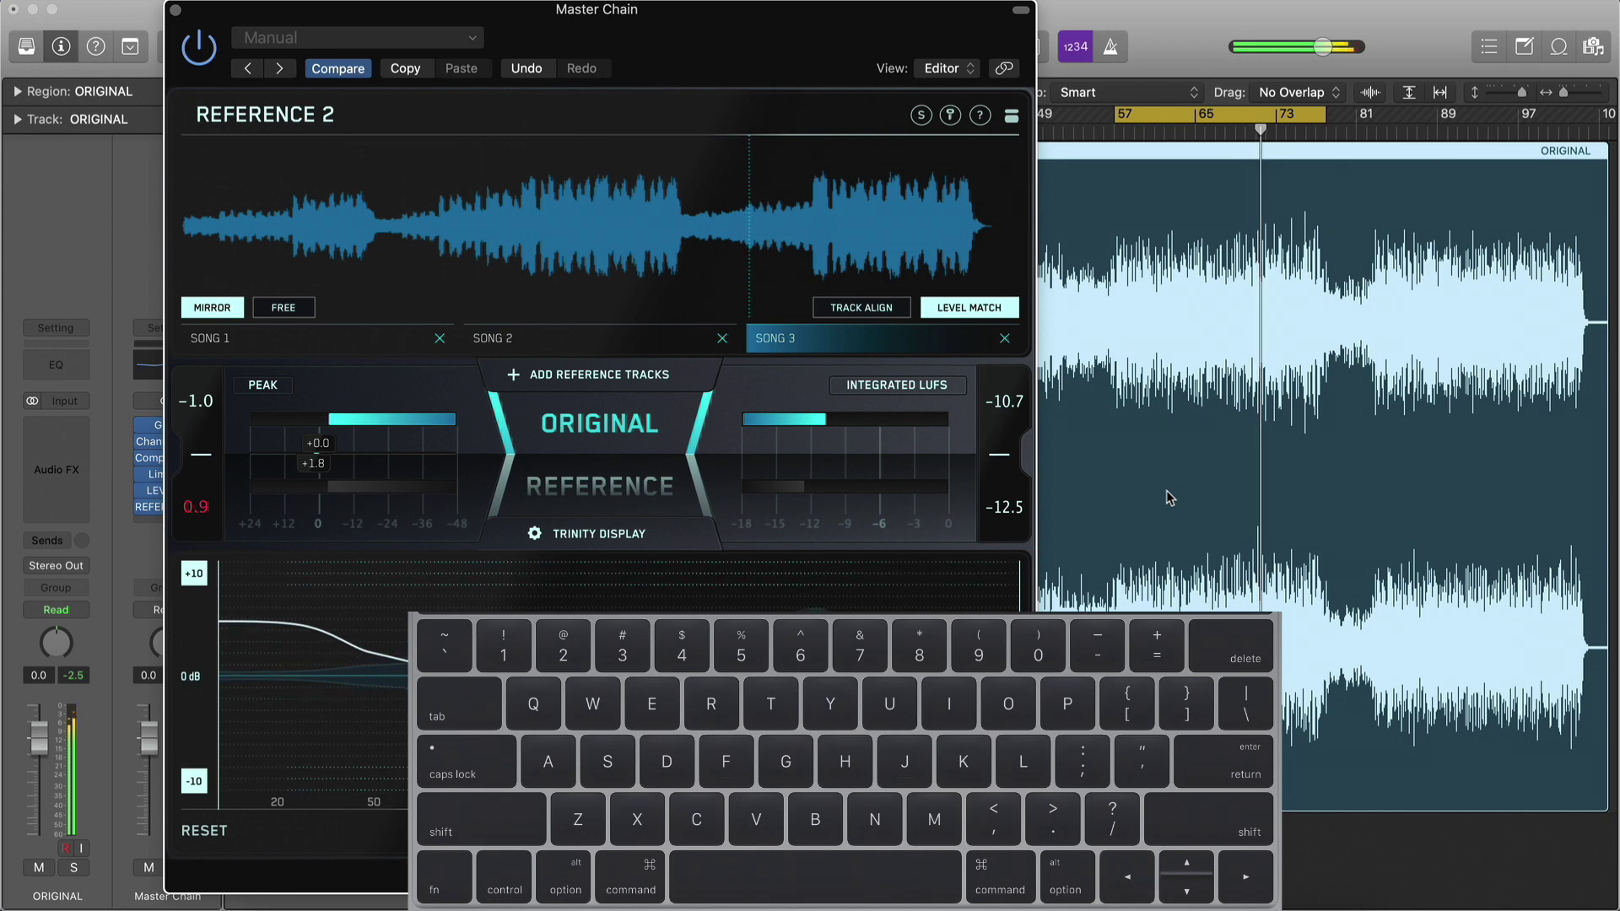
key("Left")
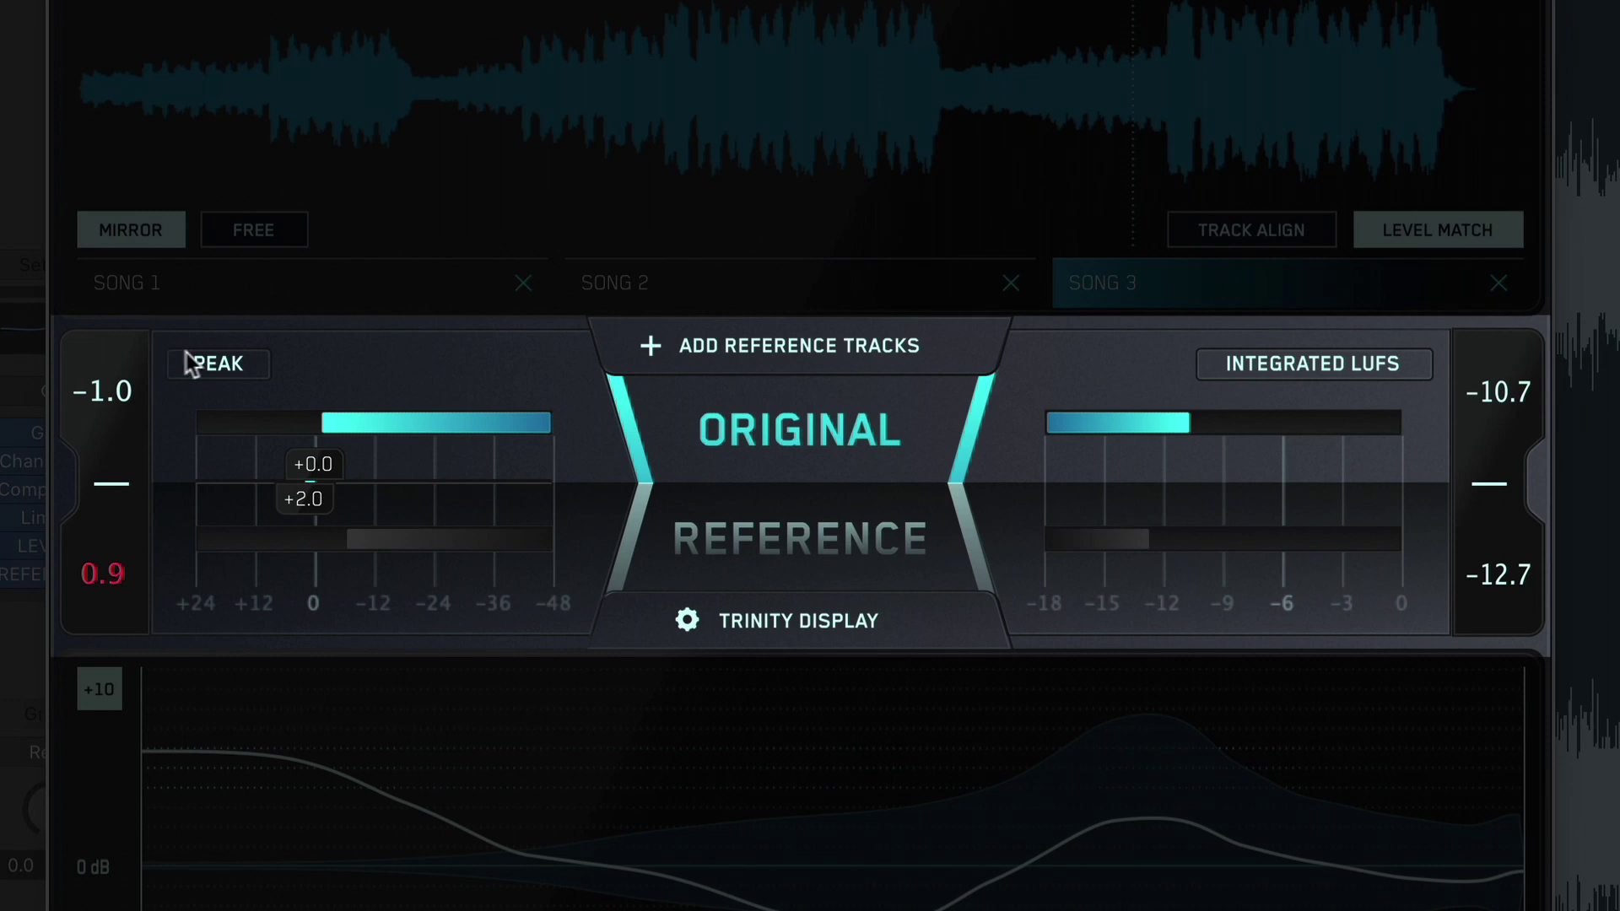
left_click(247, 367)
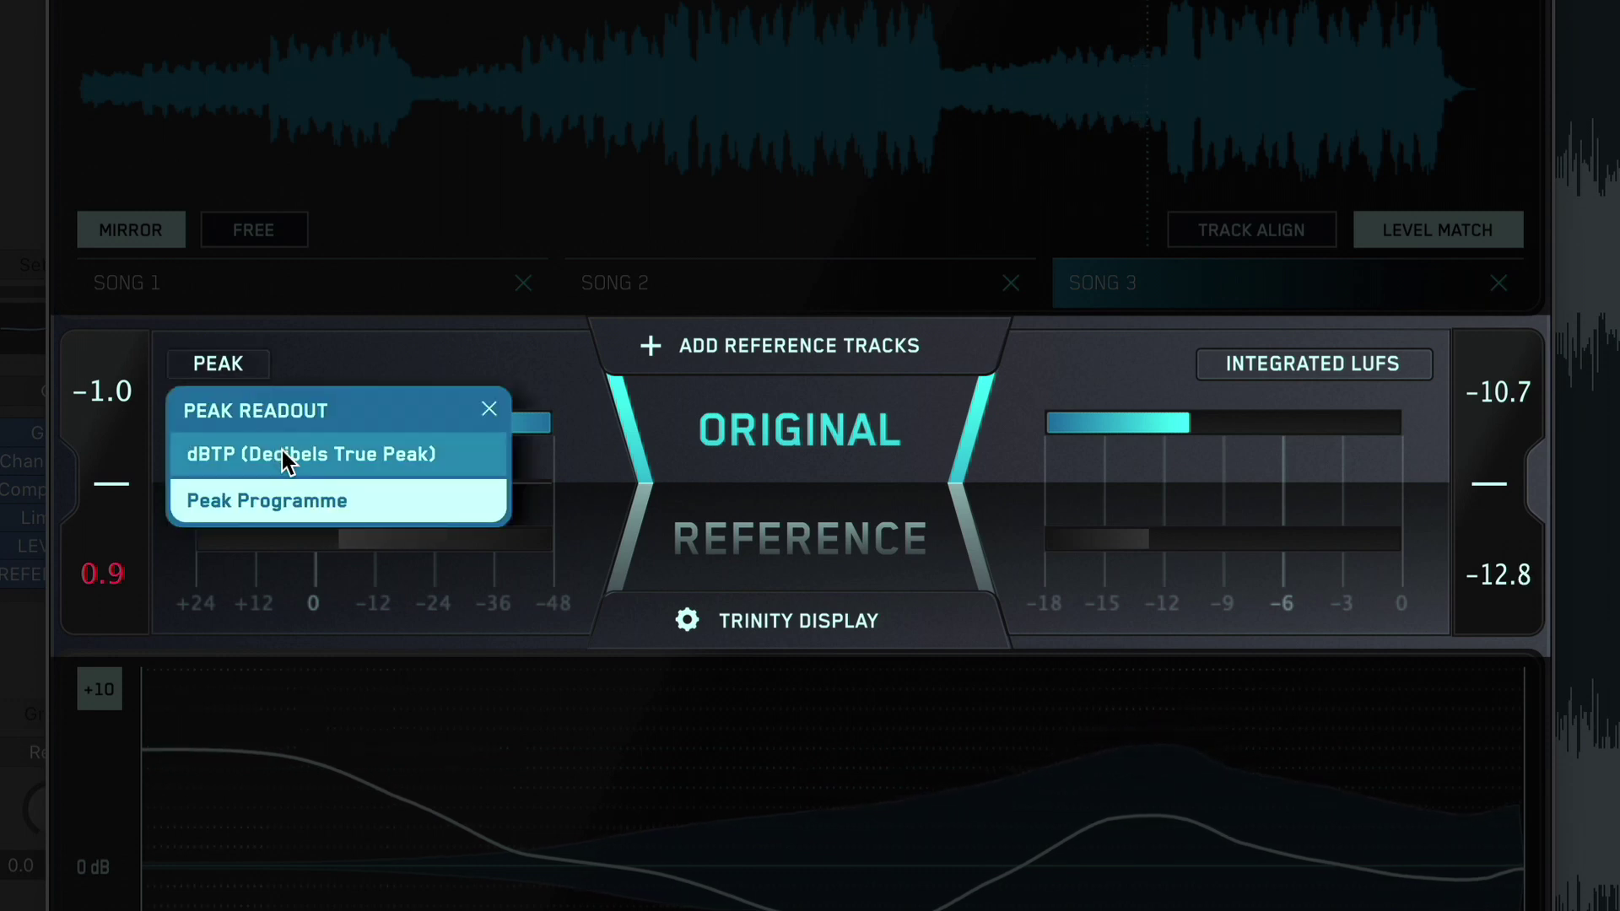
left_click(226, 362)
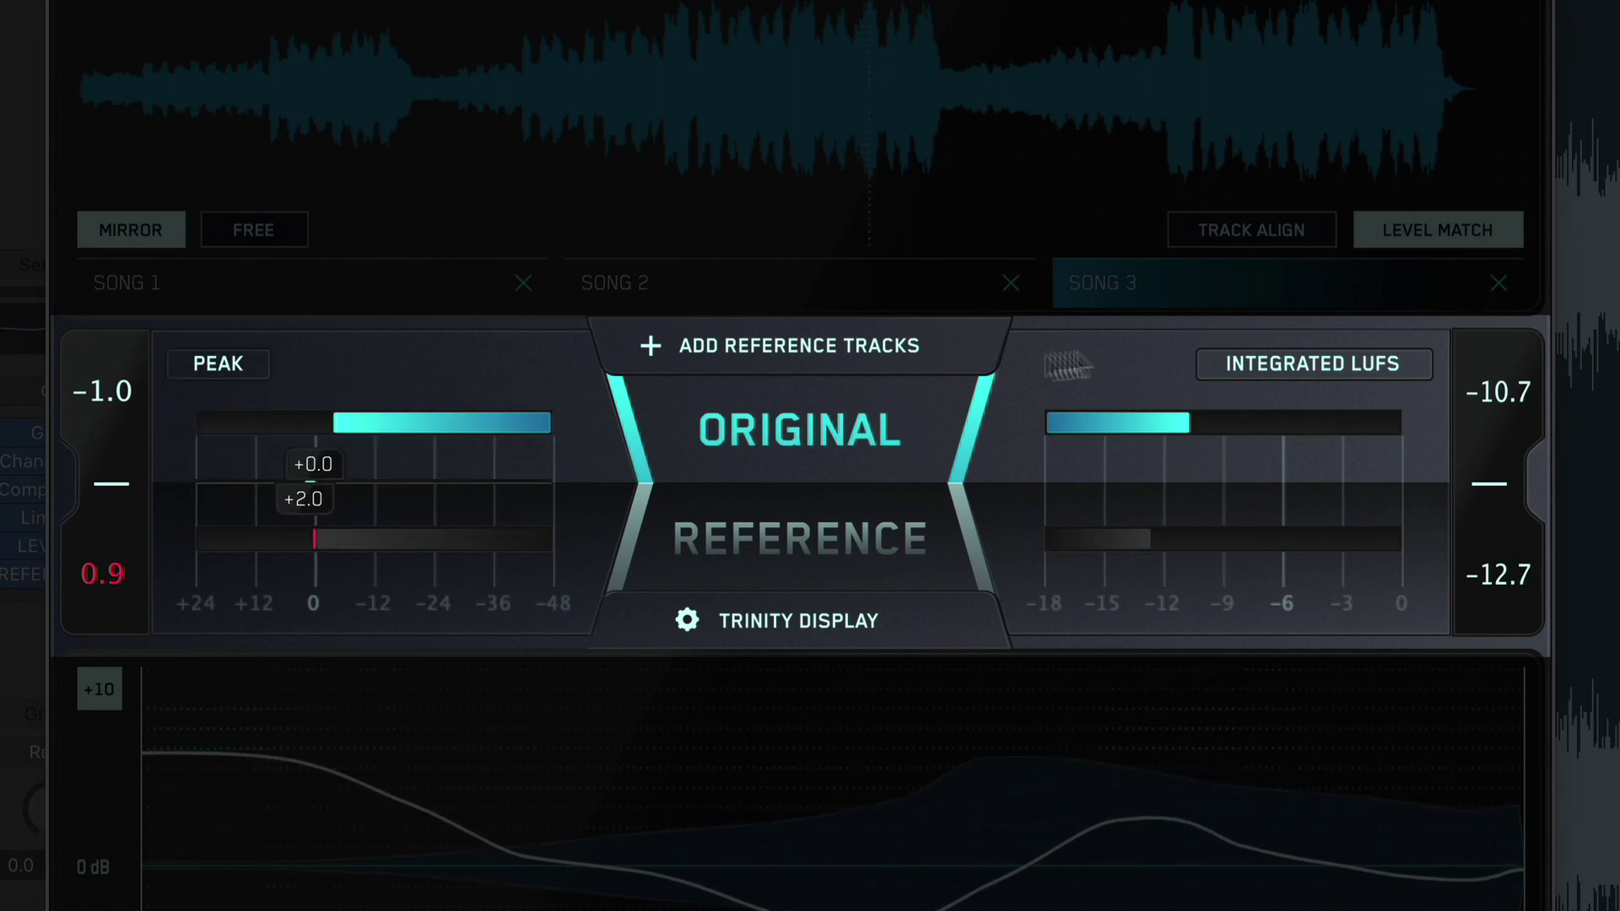
left_click(1303, 368)
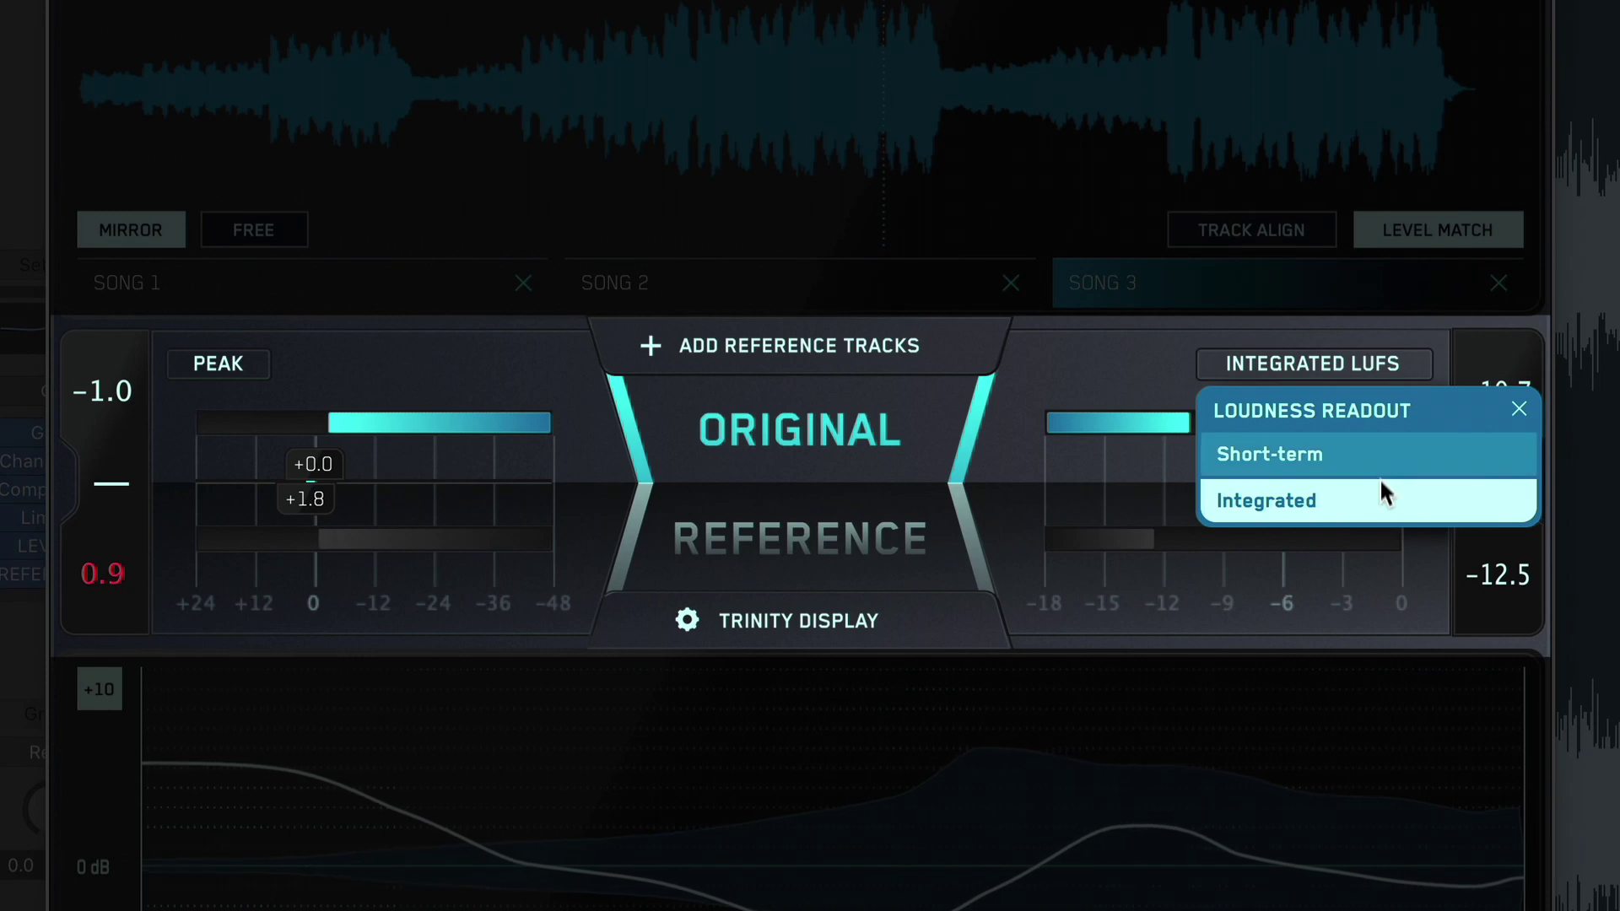
left_click(1362, 362)
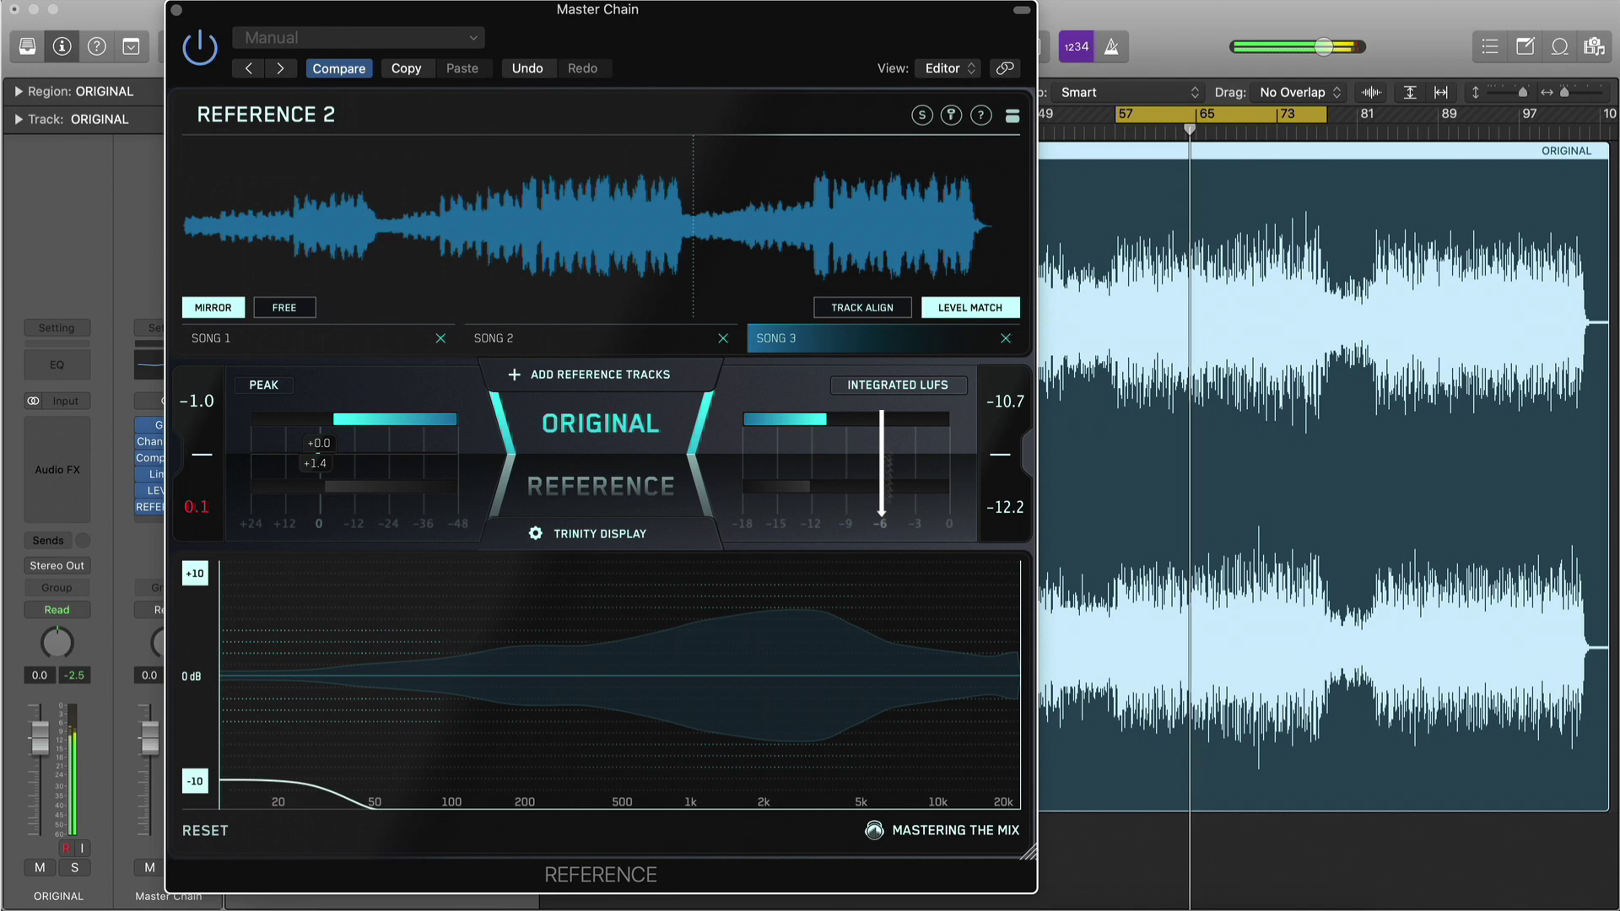
Edit the 'LUFS meters over' setting, save, and switch the loudness readout to Short-term.
left_click(921, 116)
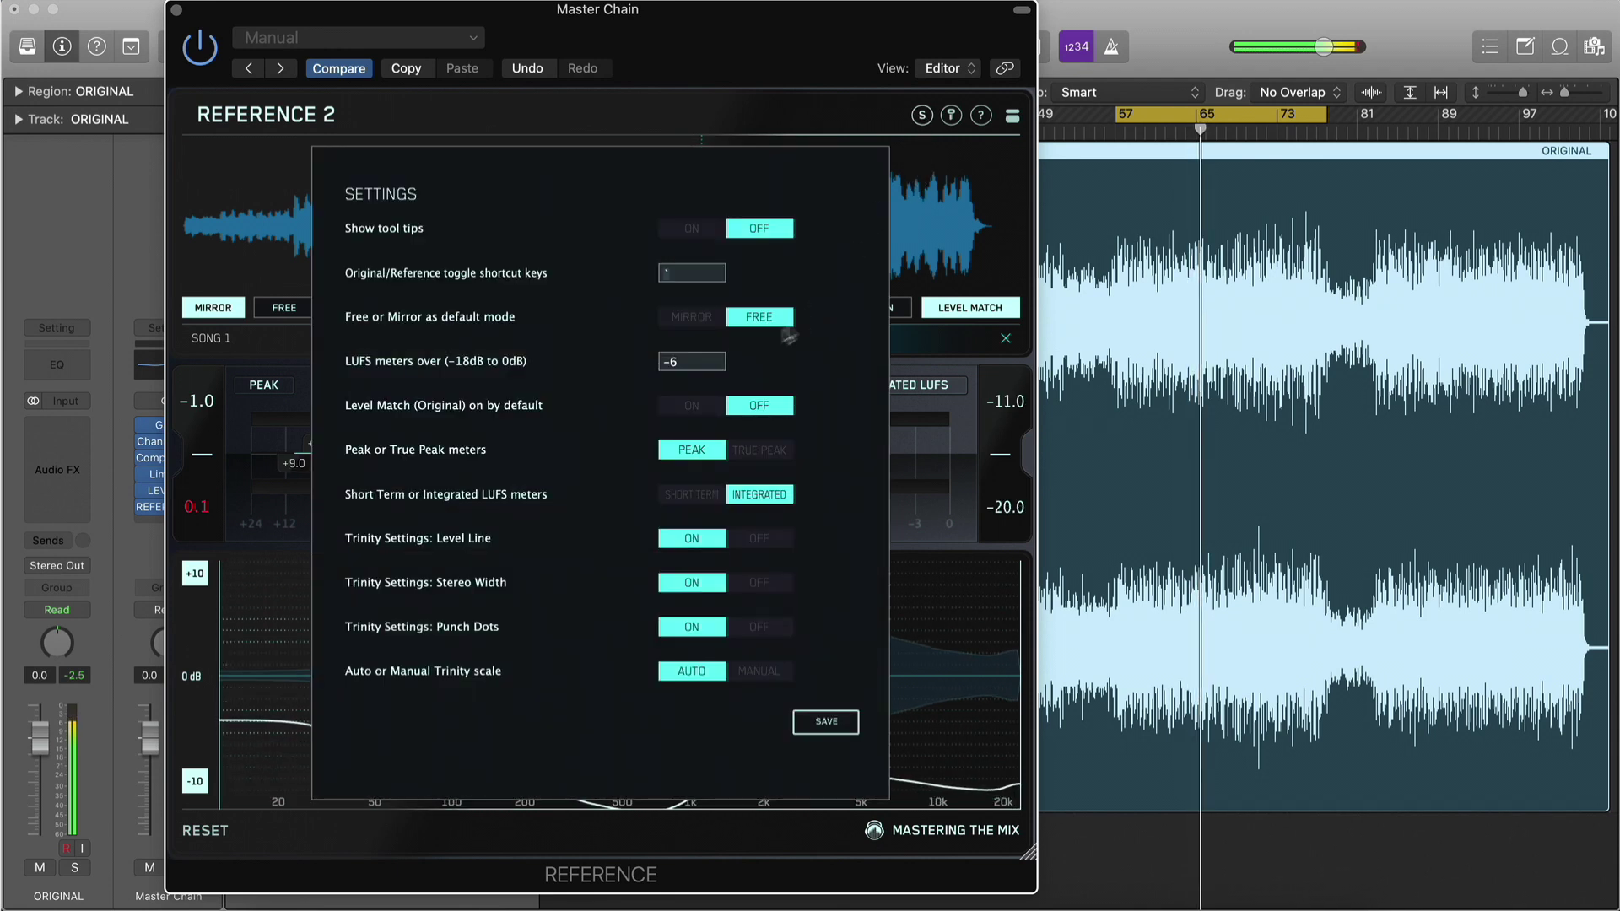
left_click(686, 363)
key("BackSpace")
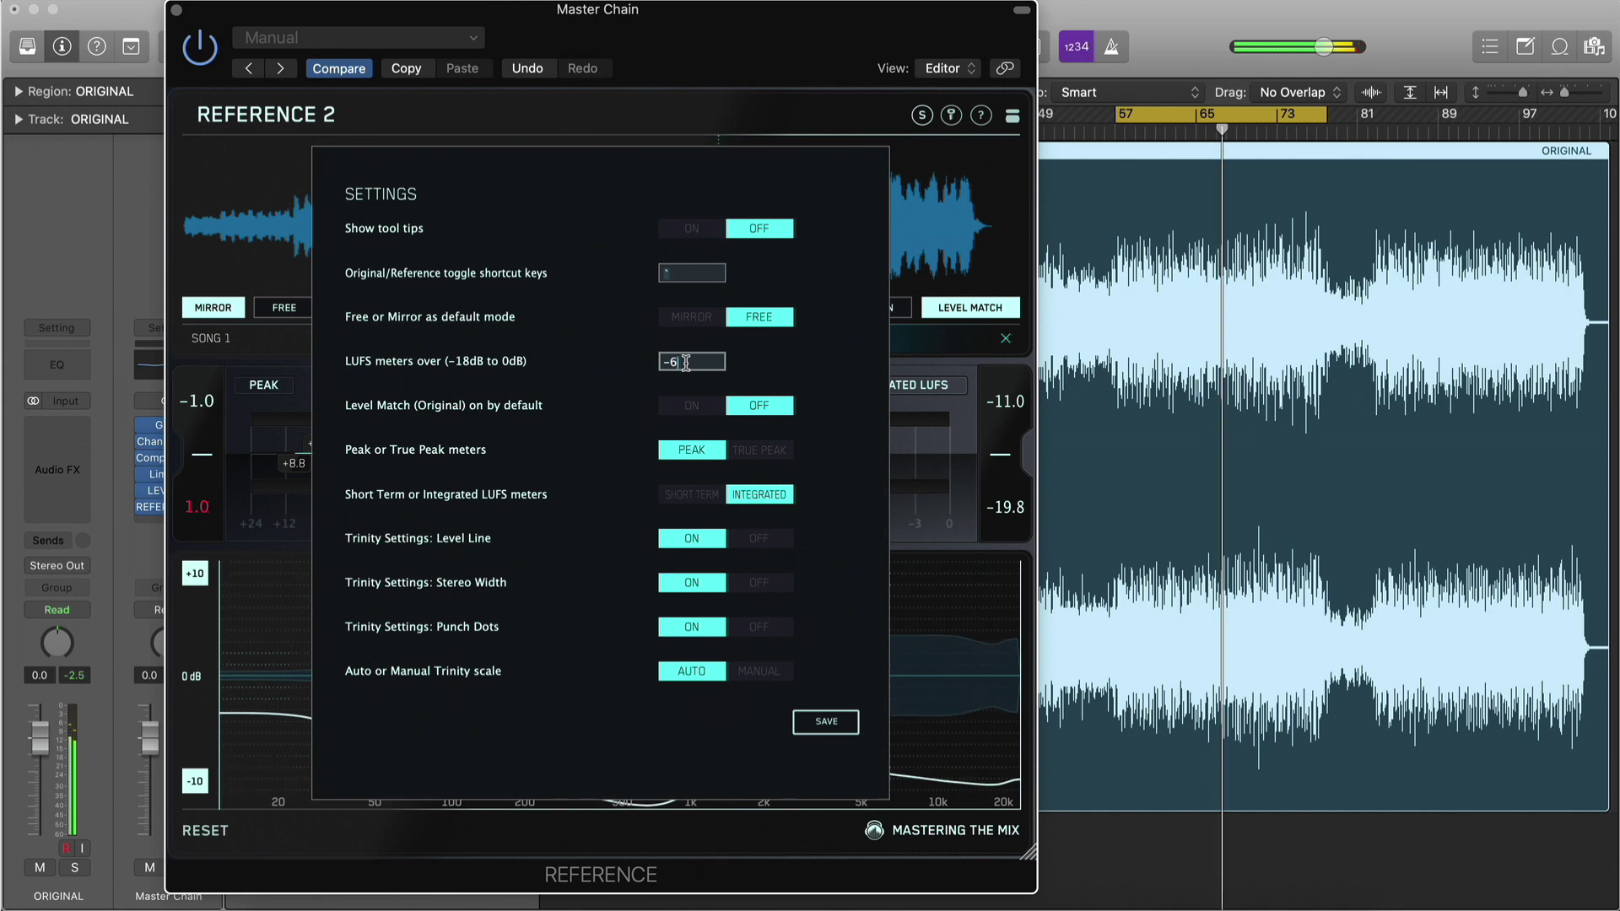
left_click(826, 721)
left_click(898, 385)
left_click(918, 434)
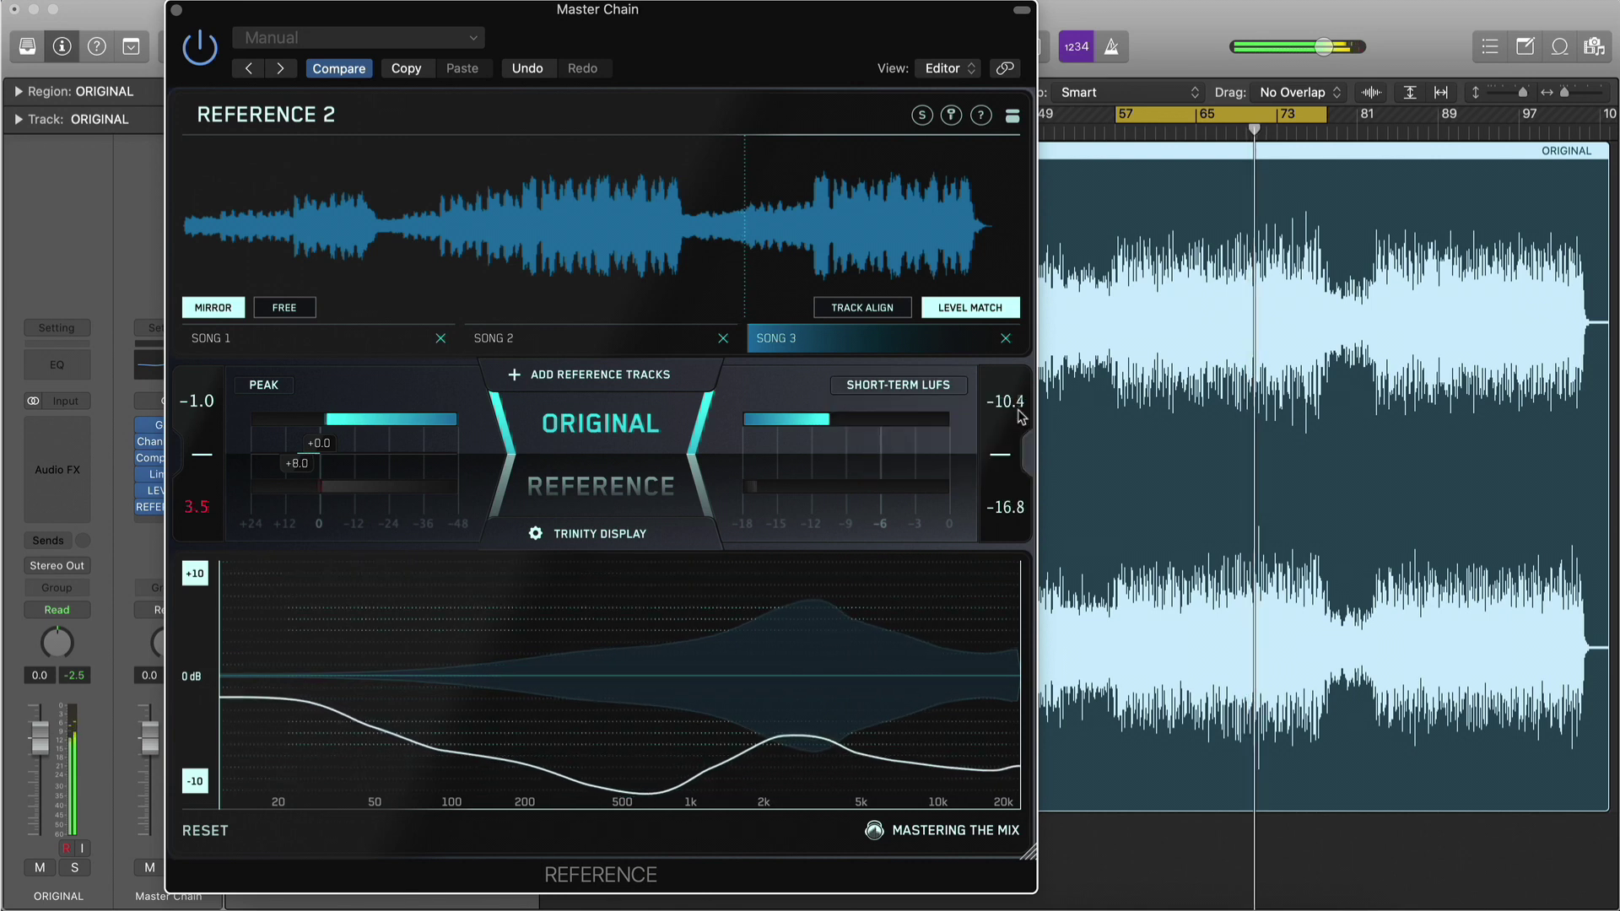
Re-enter the LUFS meter range (typing 18), save, and switch the readout back to Integrated.
left_click(951, 115)
left_click(683, 363)
type("18")
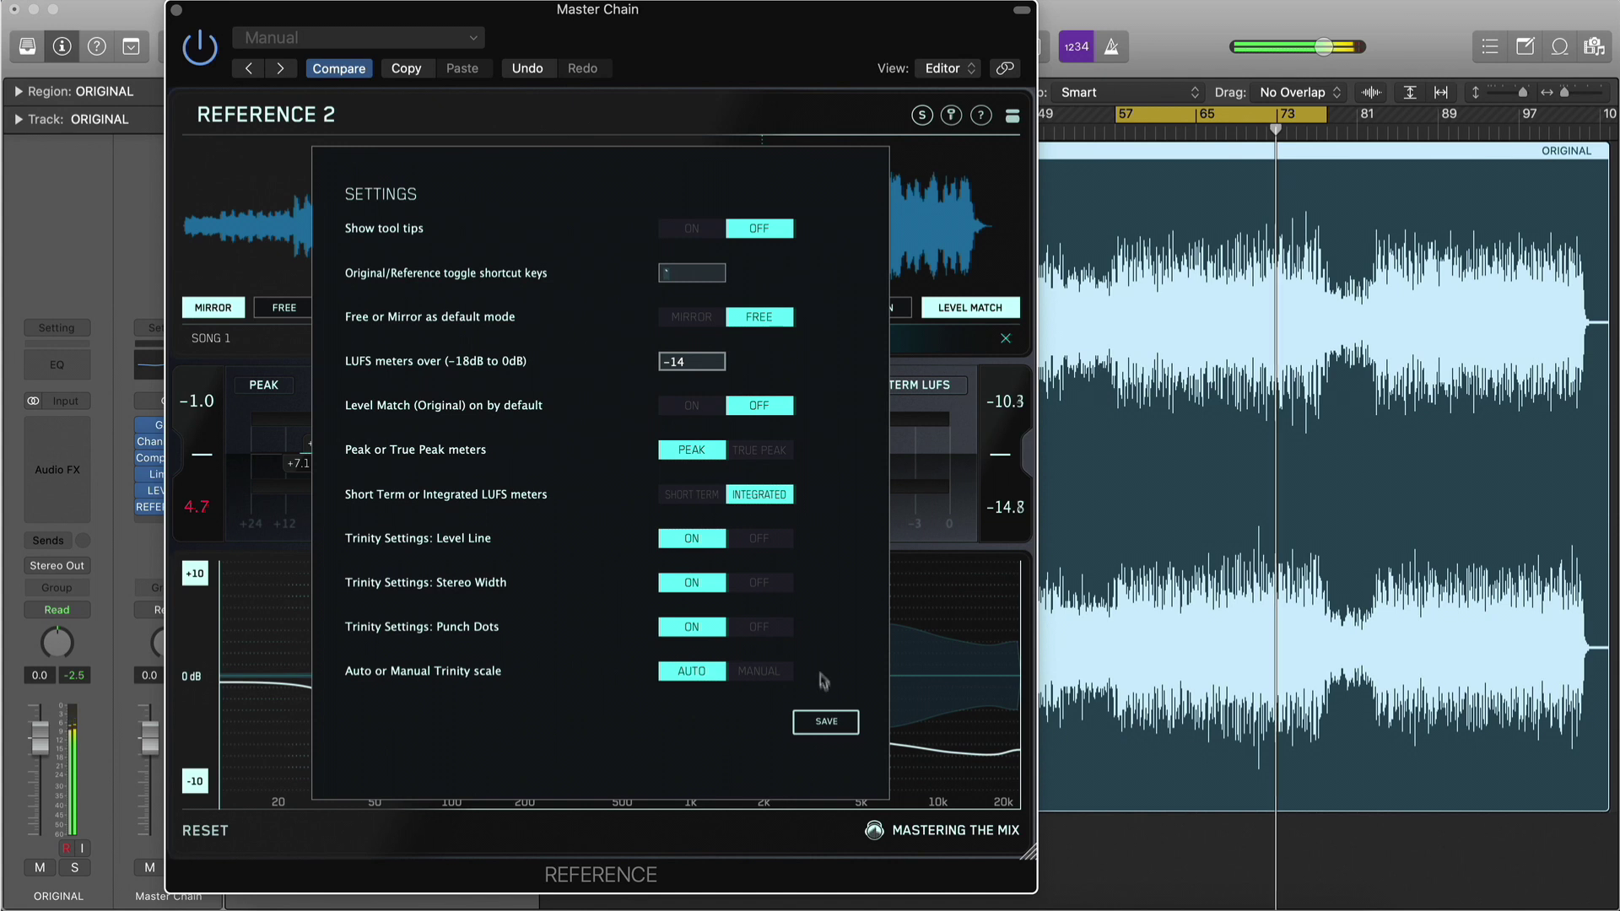
left_click(825, 721)
left_click(898, 385)
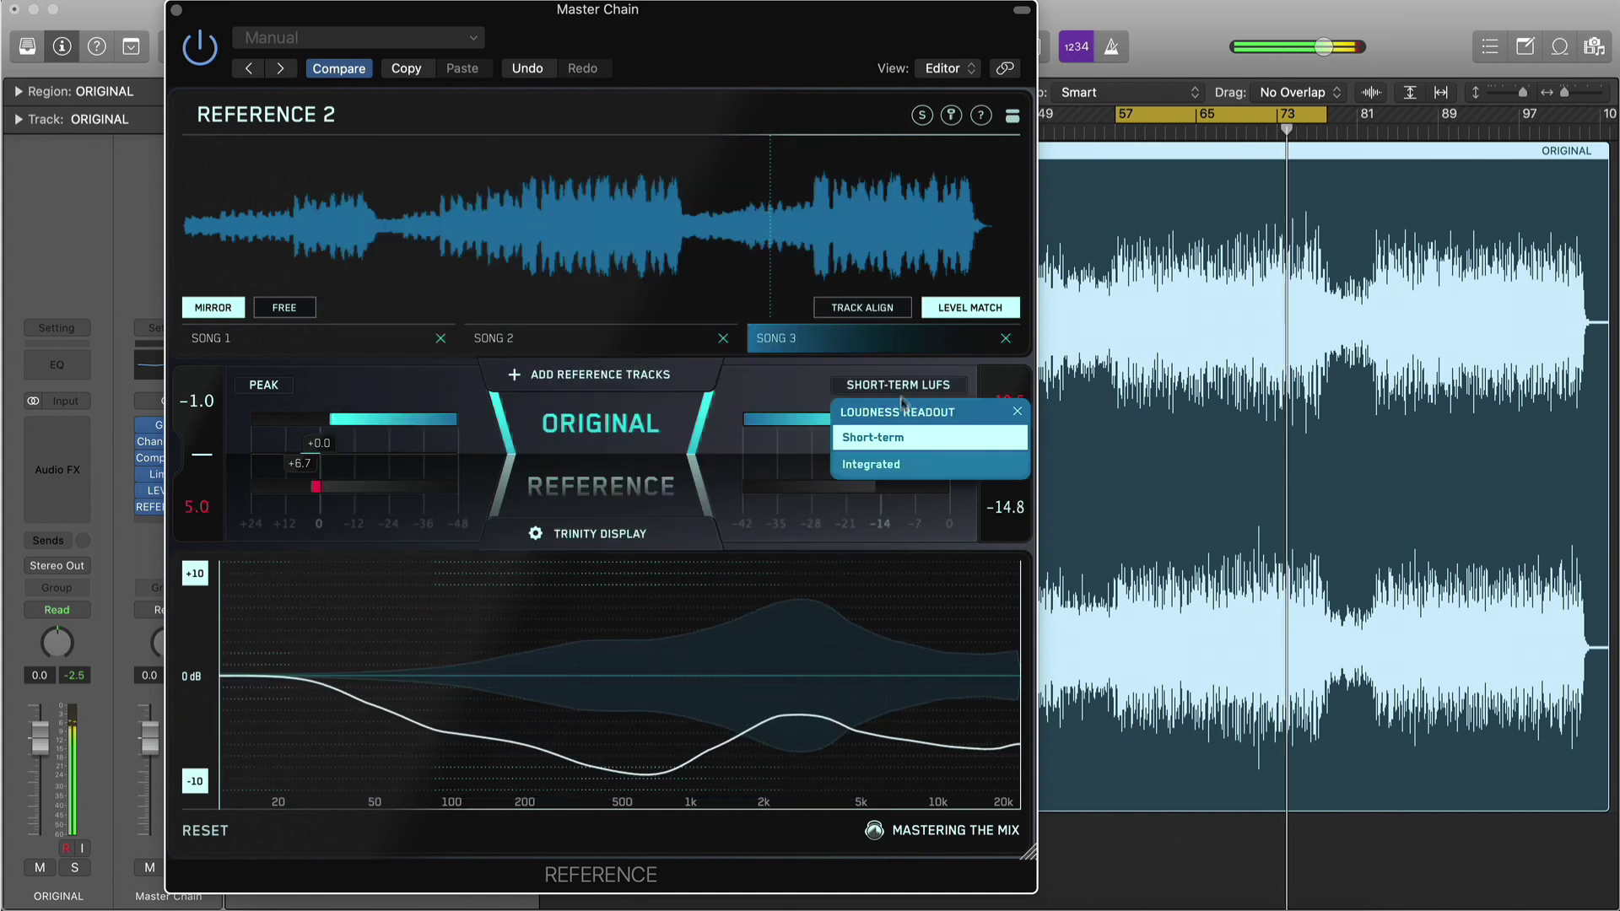
left_click(881, 465)
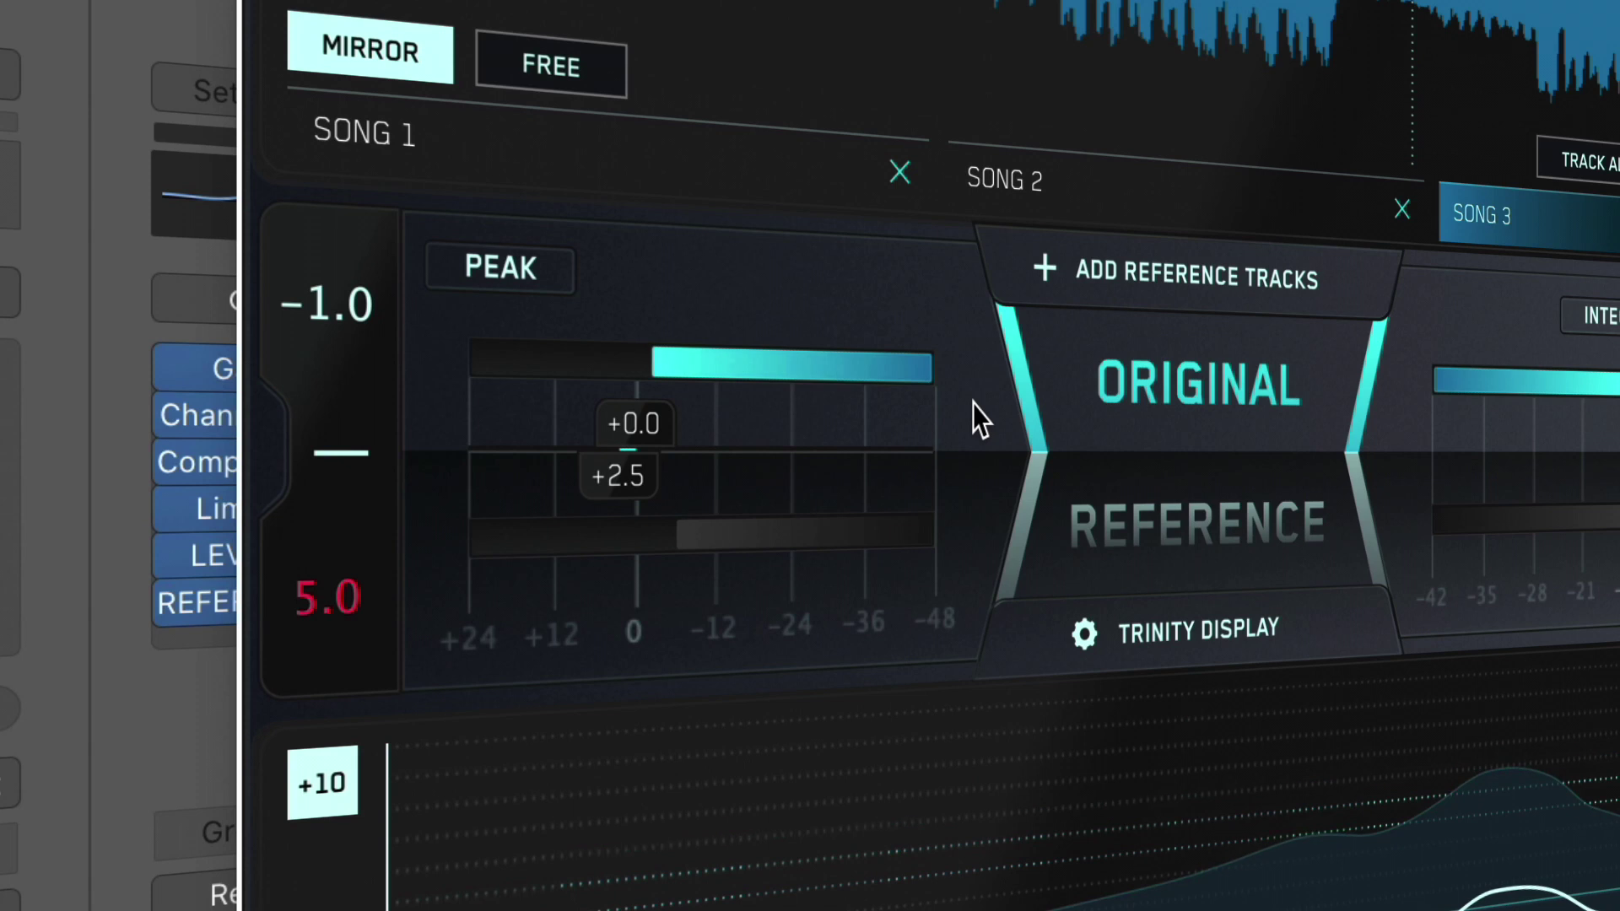
Drag the upper and lower peak markers, then reset both offsets to +0.0.
mouse_move(652, 422)
left_click_drag(652, 424, 707, 426)
left_click_drag(604, 476, 581, 469)
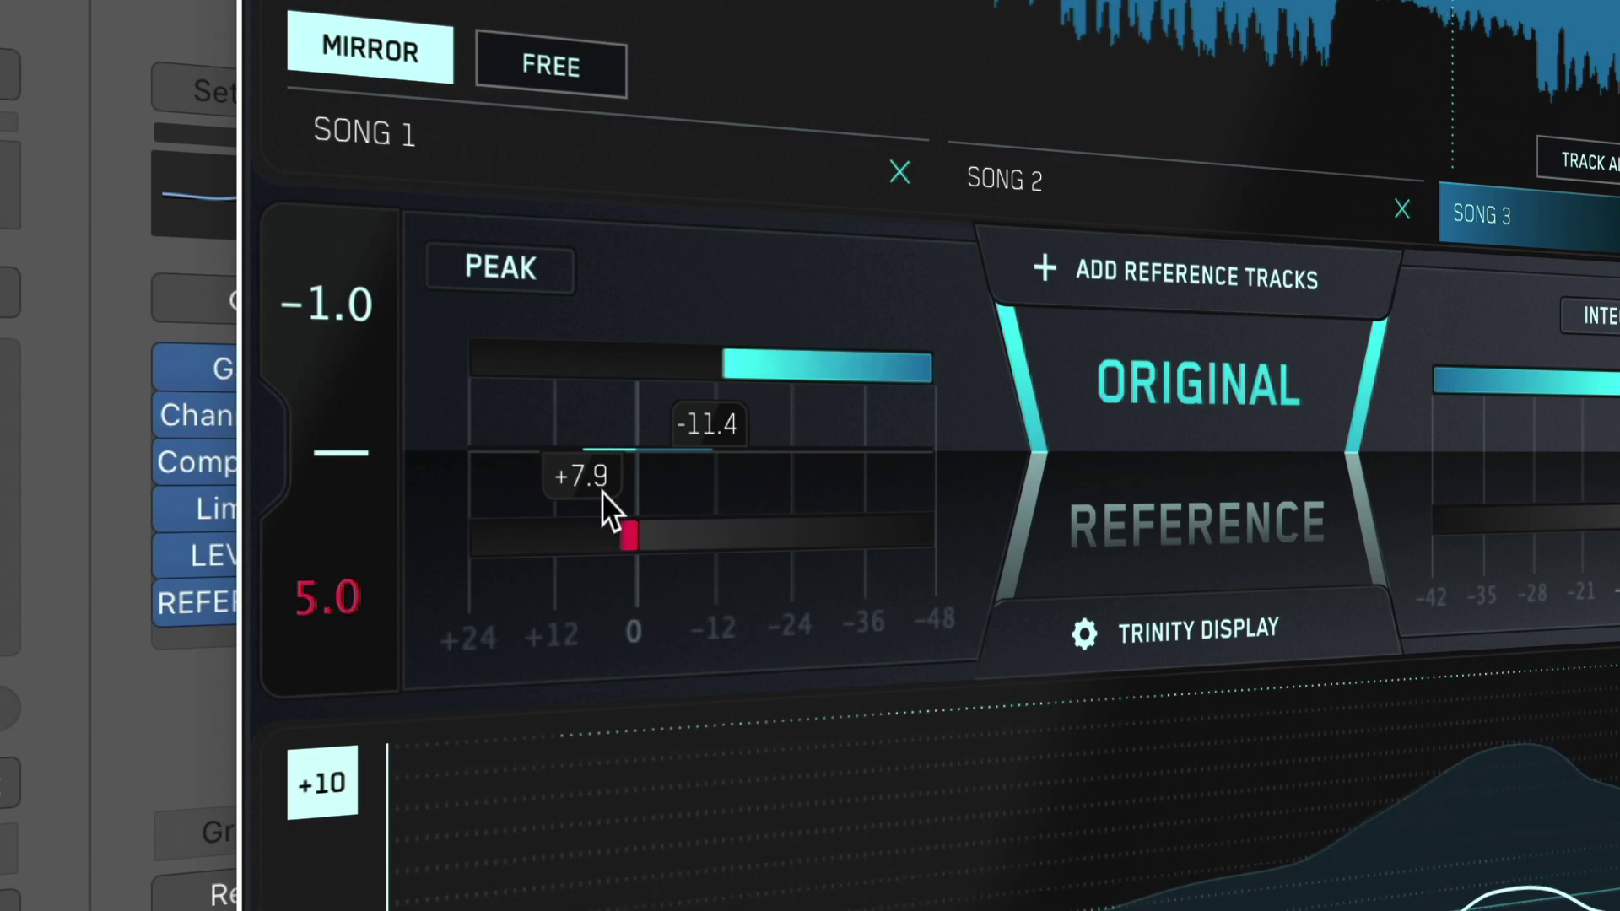
double_click(591, 482)
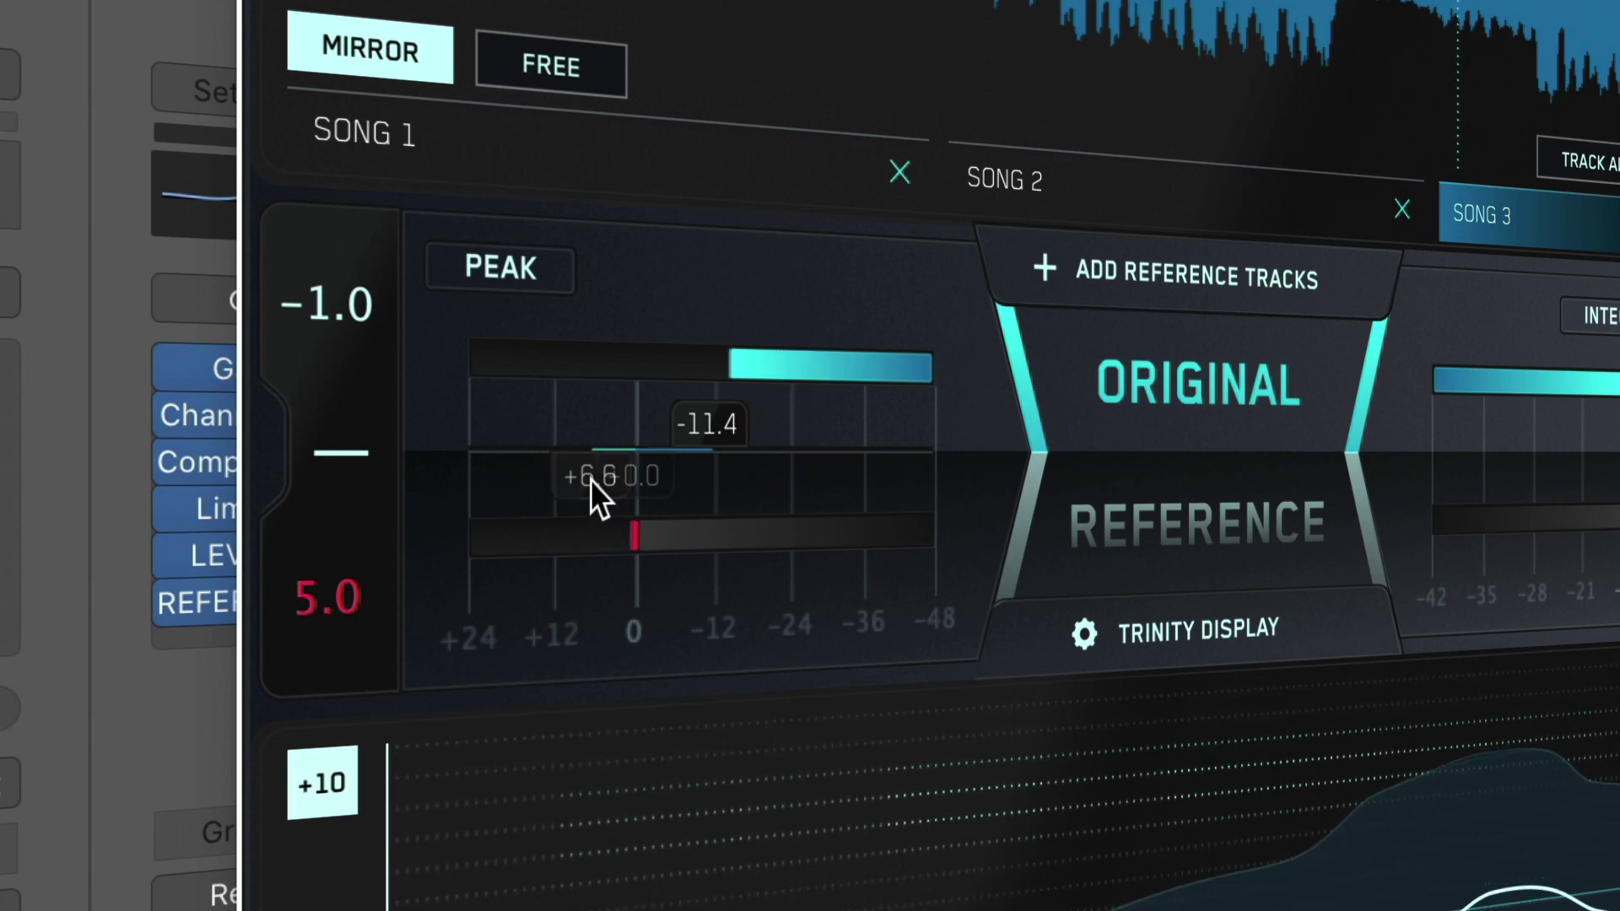
double_click(717, 441)
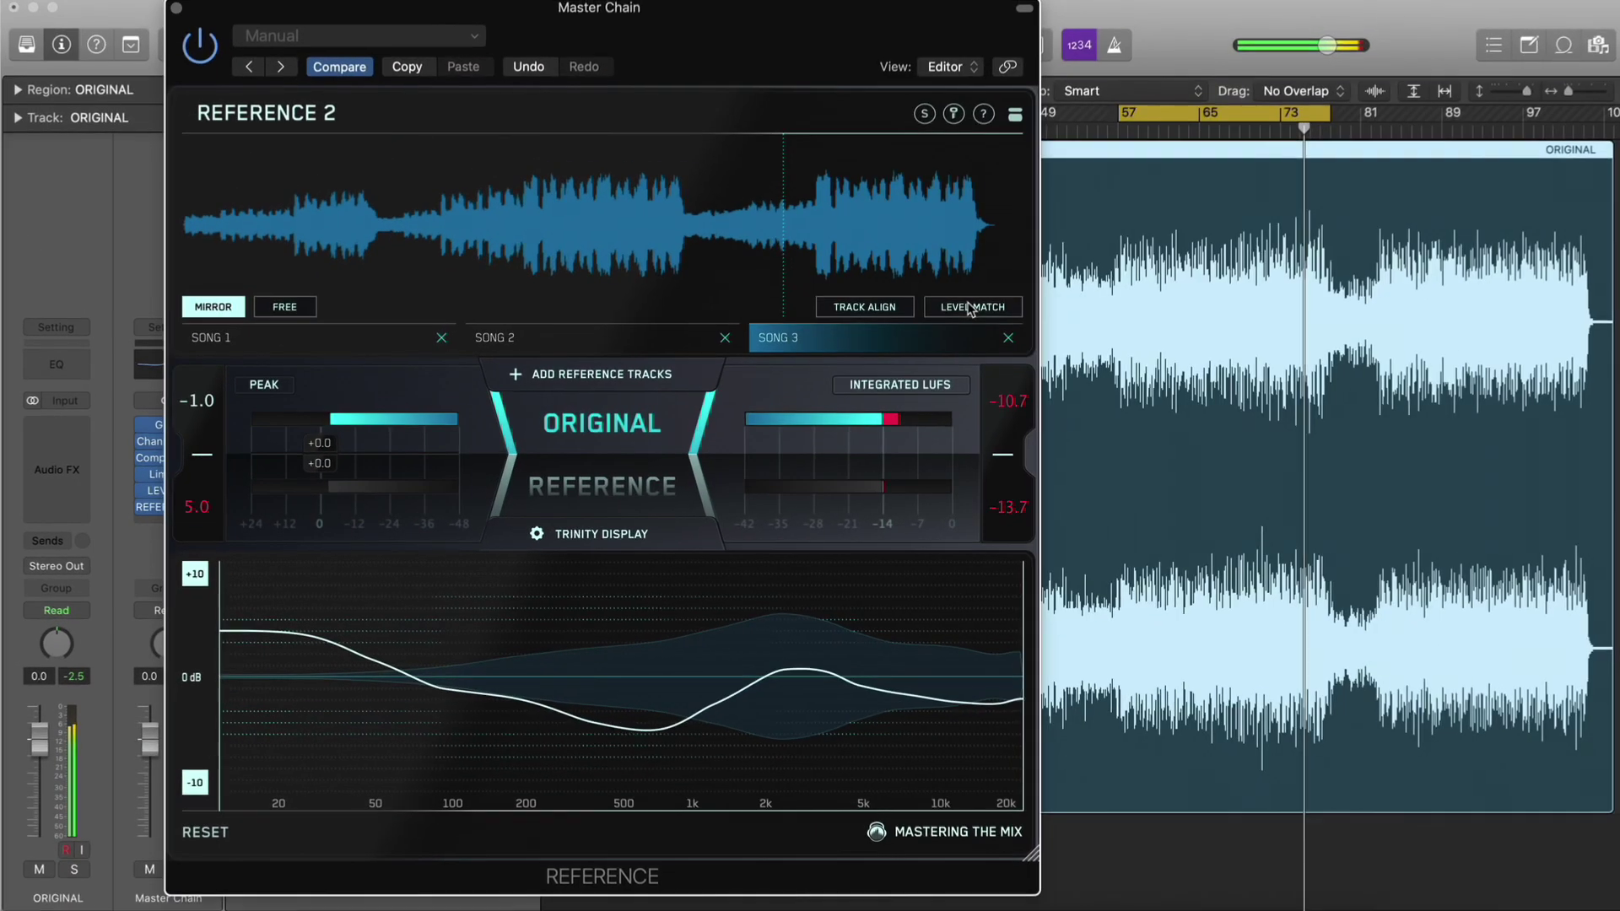
Collapse and re-expand REFERENCE 2, then enlarge its plugin window.
left_click(1012, 119)
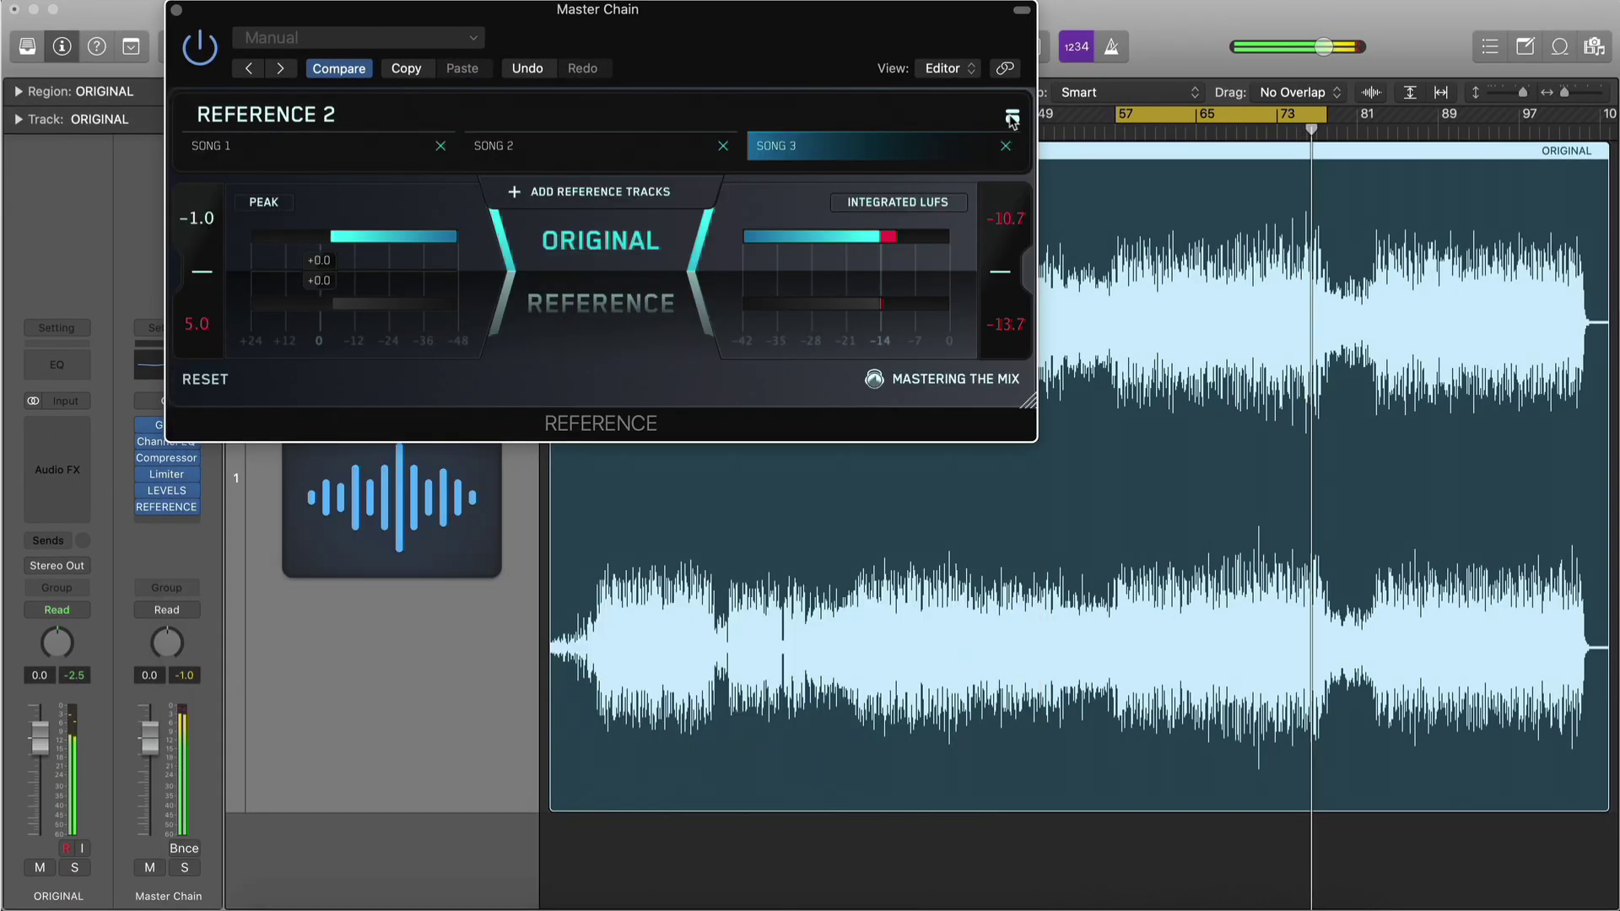
left_click(1012, 118)
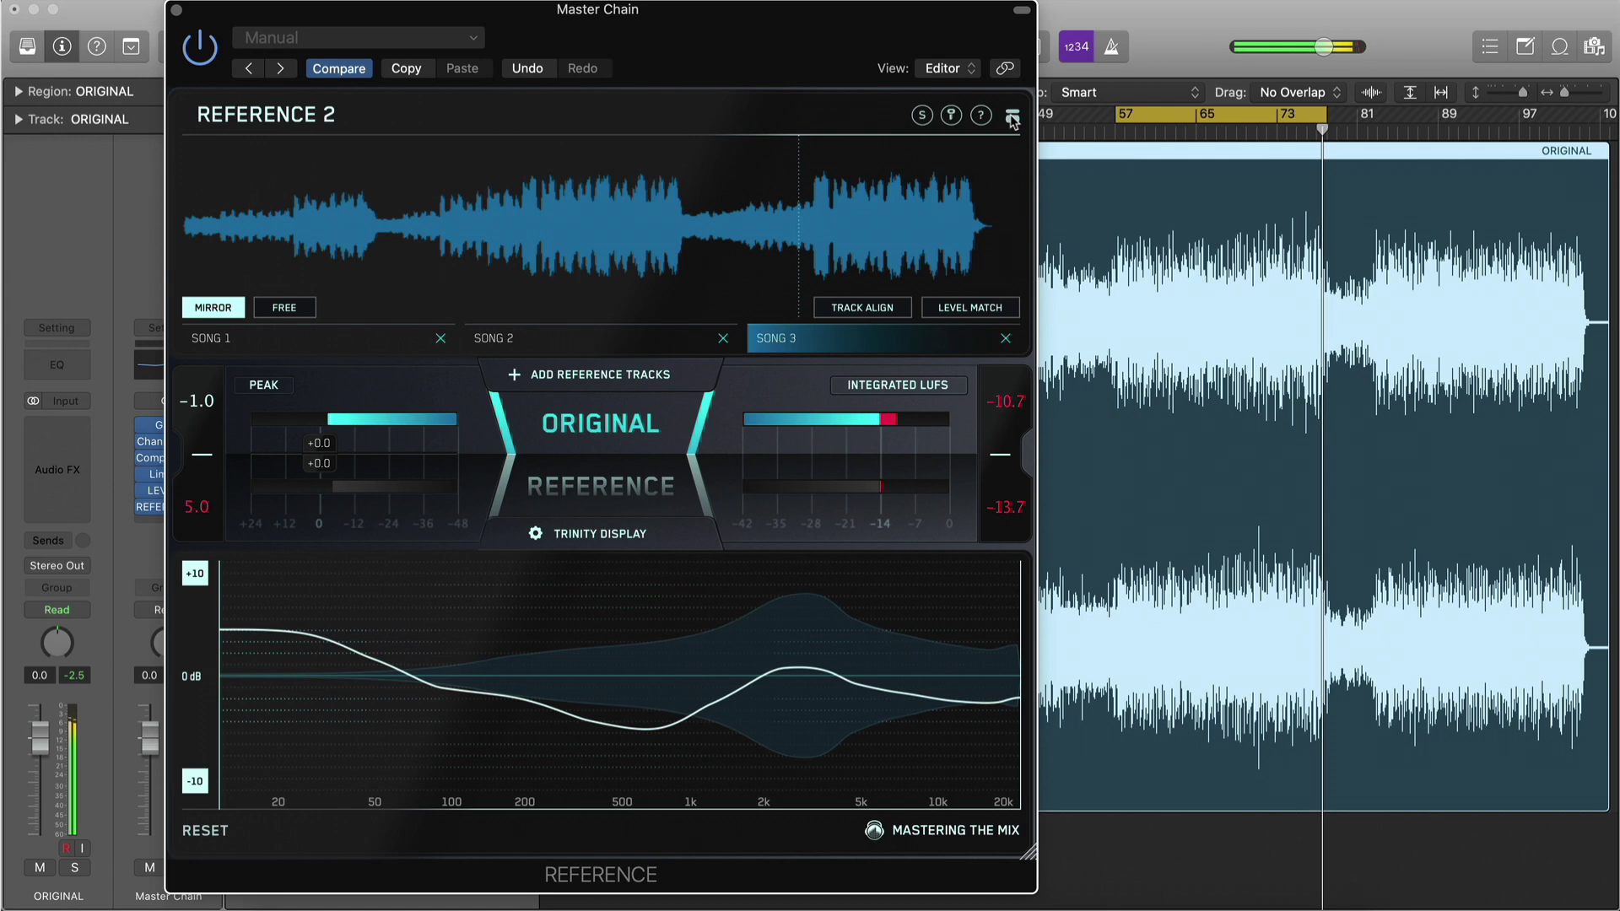
mouse_move(1030, 855)
left_mouse_down()
mouse_move(1322, 855)
mouse_move(1000, 852)
left_mouse_up()
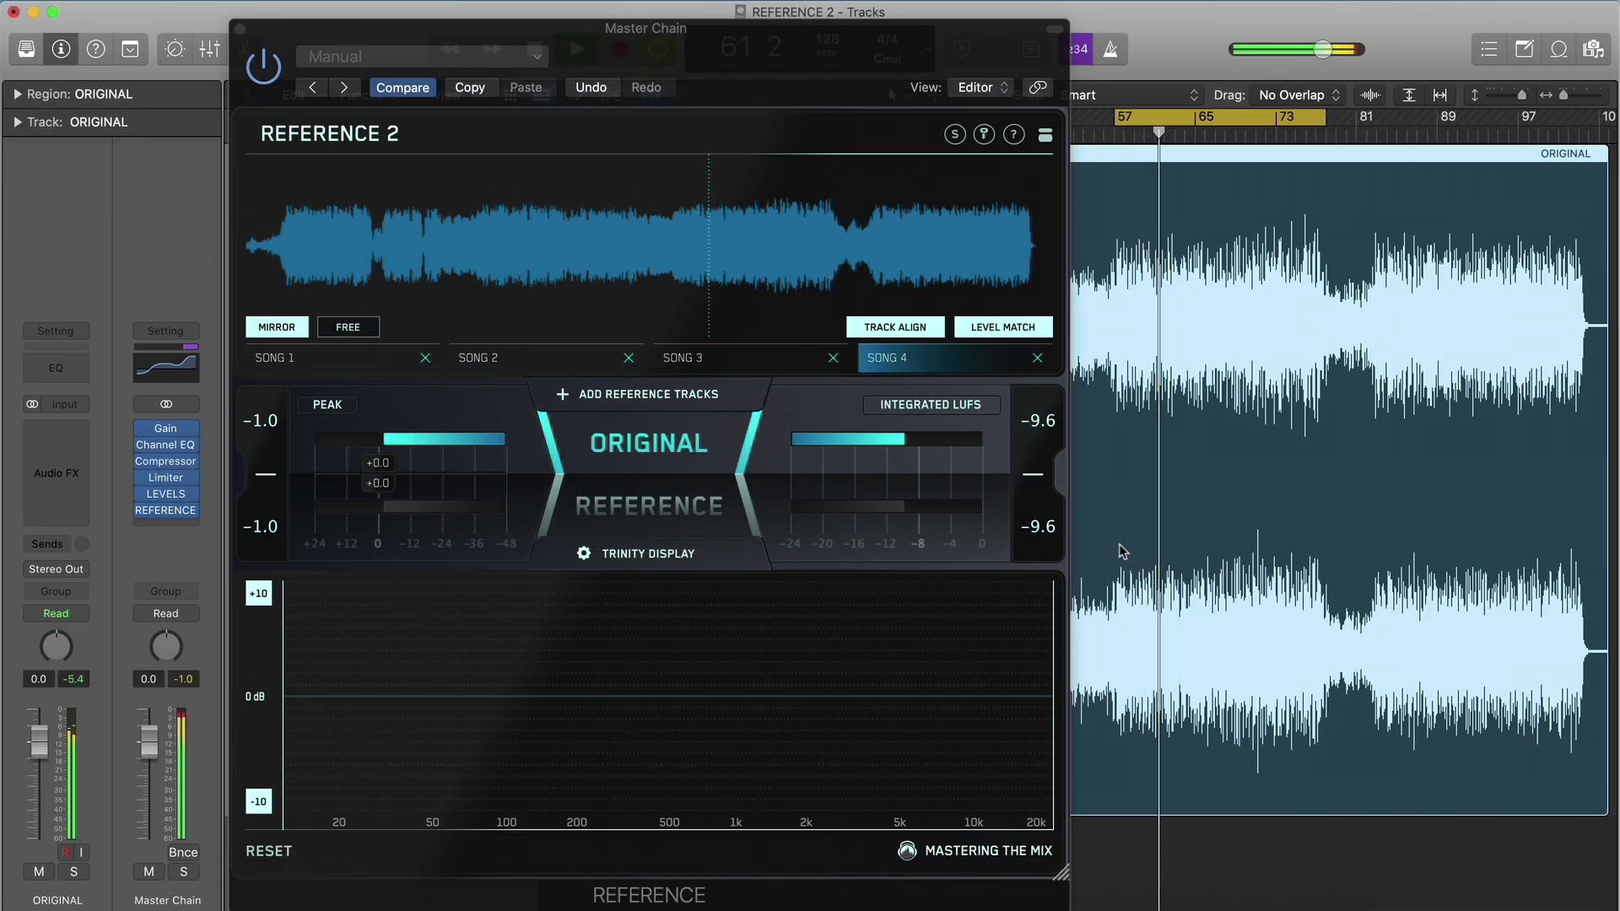
Show only the level line in REFERENCE 2's Trinity display, with stereo width and punch dots off.
left_click(732, 550)
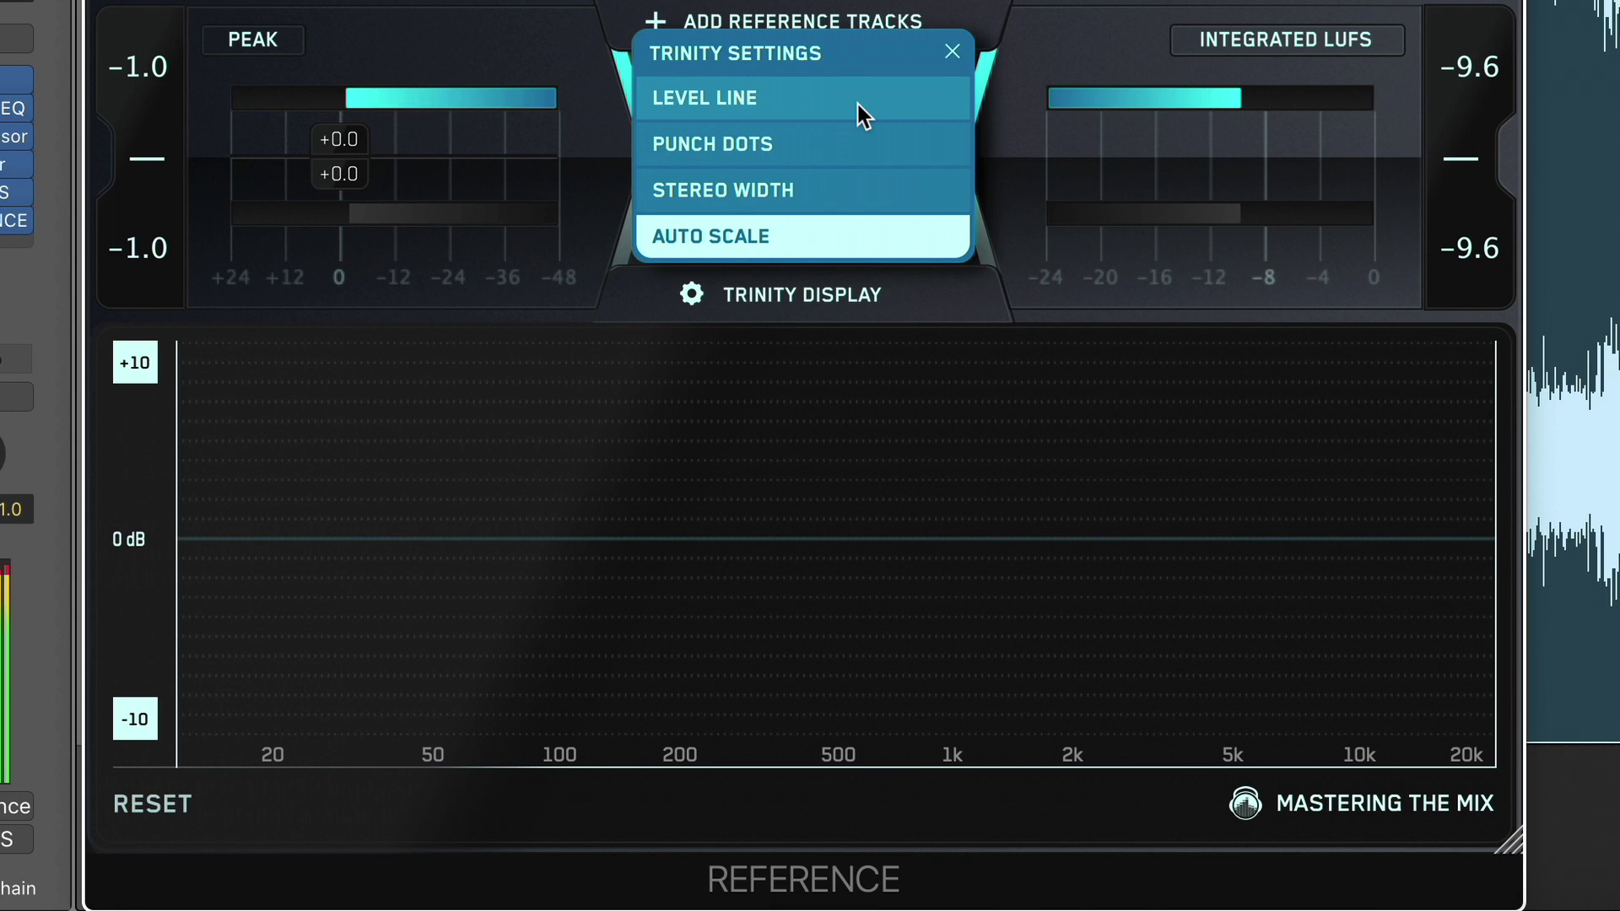
left_click(832, 194)
left_click(815, 147)
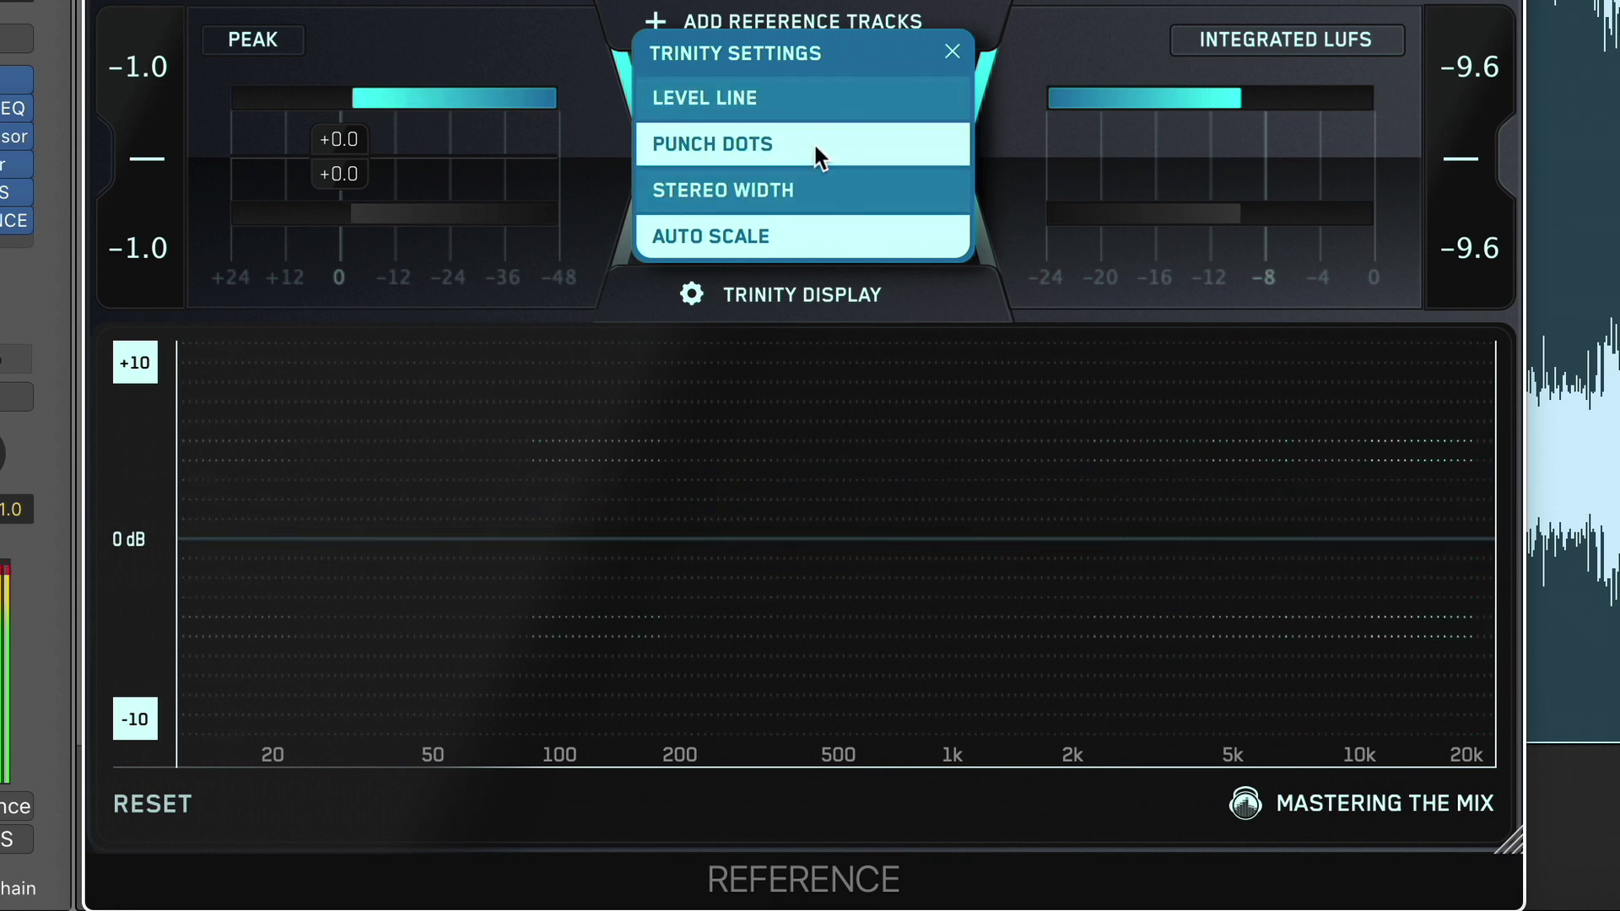
left_click(814, 144)
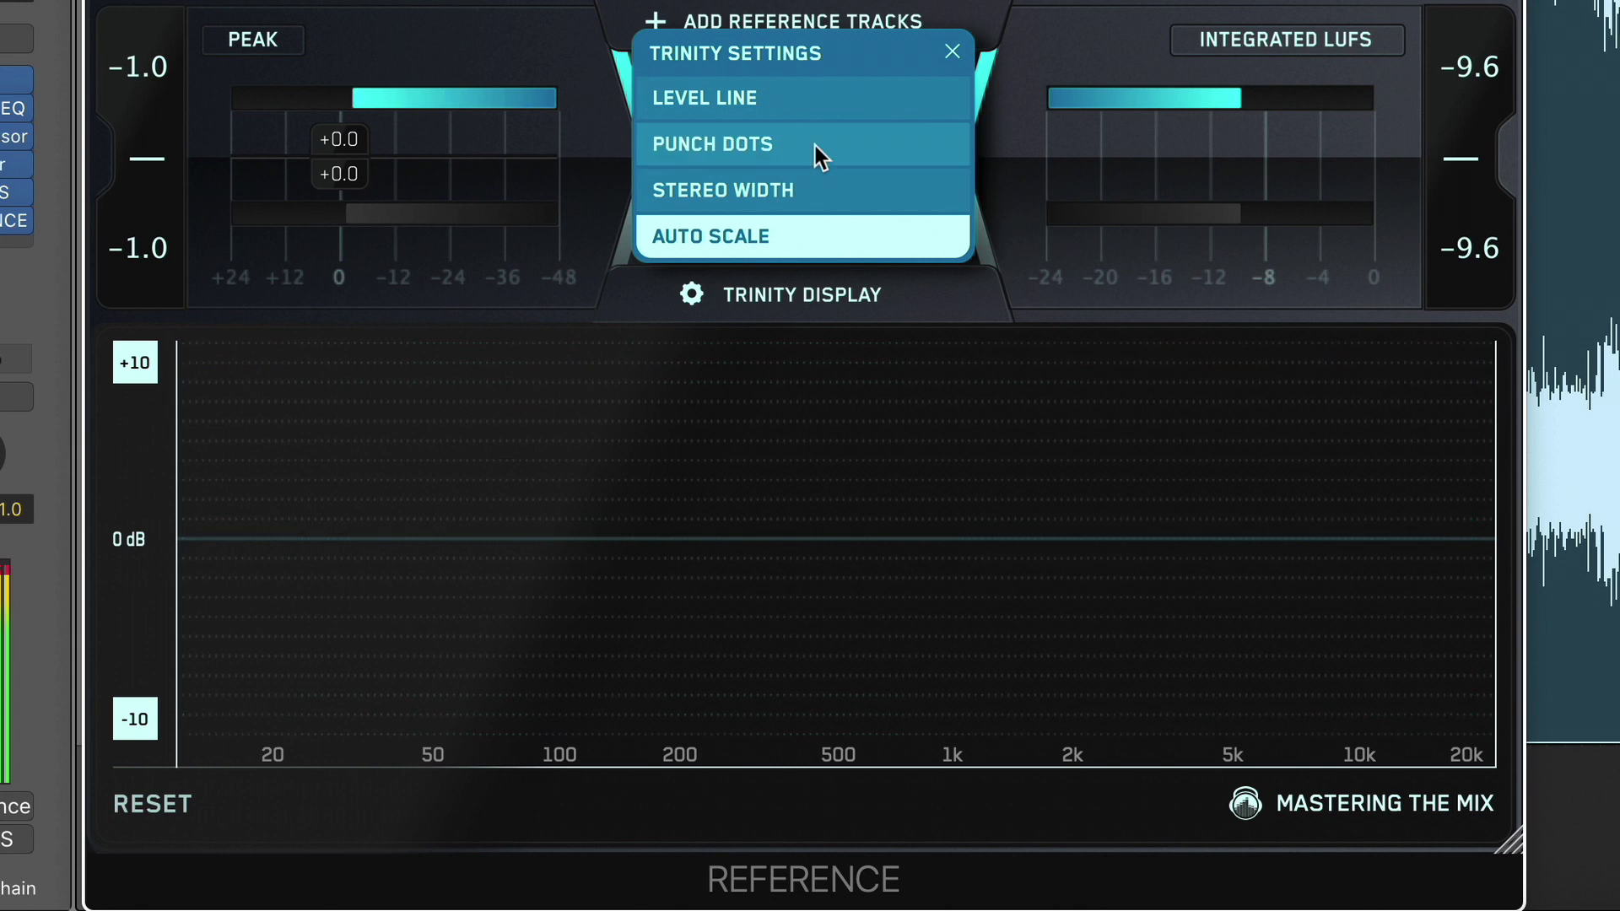
left_click(800, 98)
left_click(952, 54)
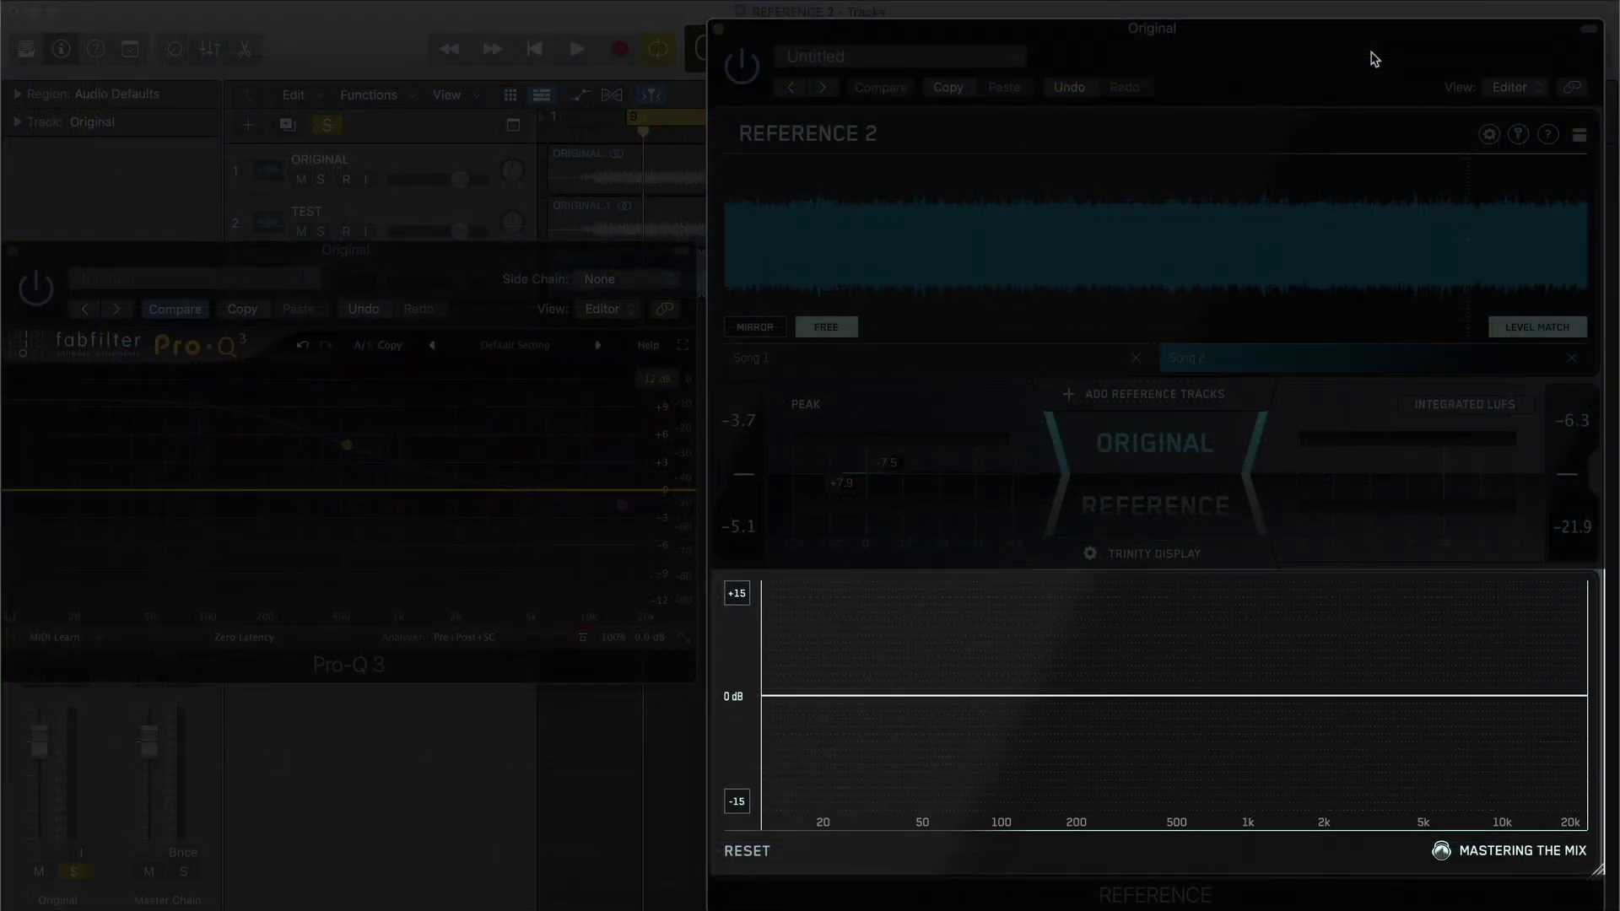
Start playback and set REFERENCE 2's level line to EQ Match, saving the settings.
key("space")
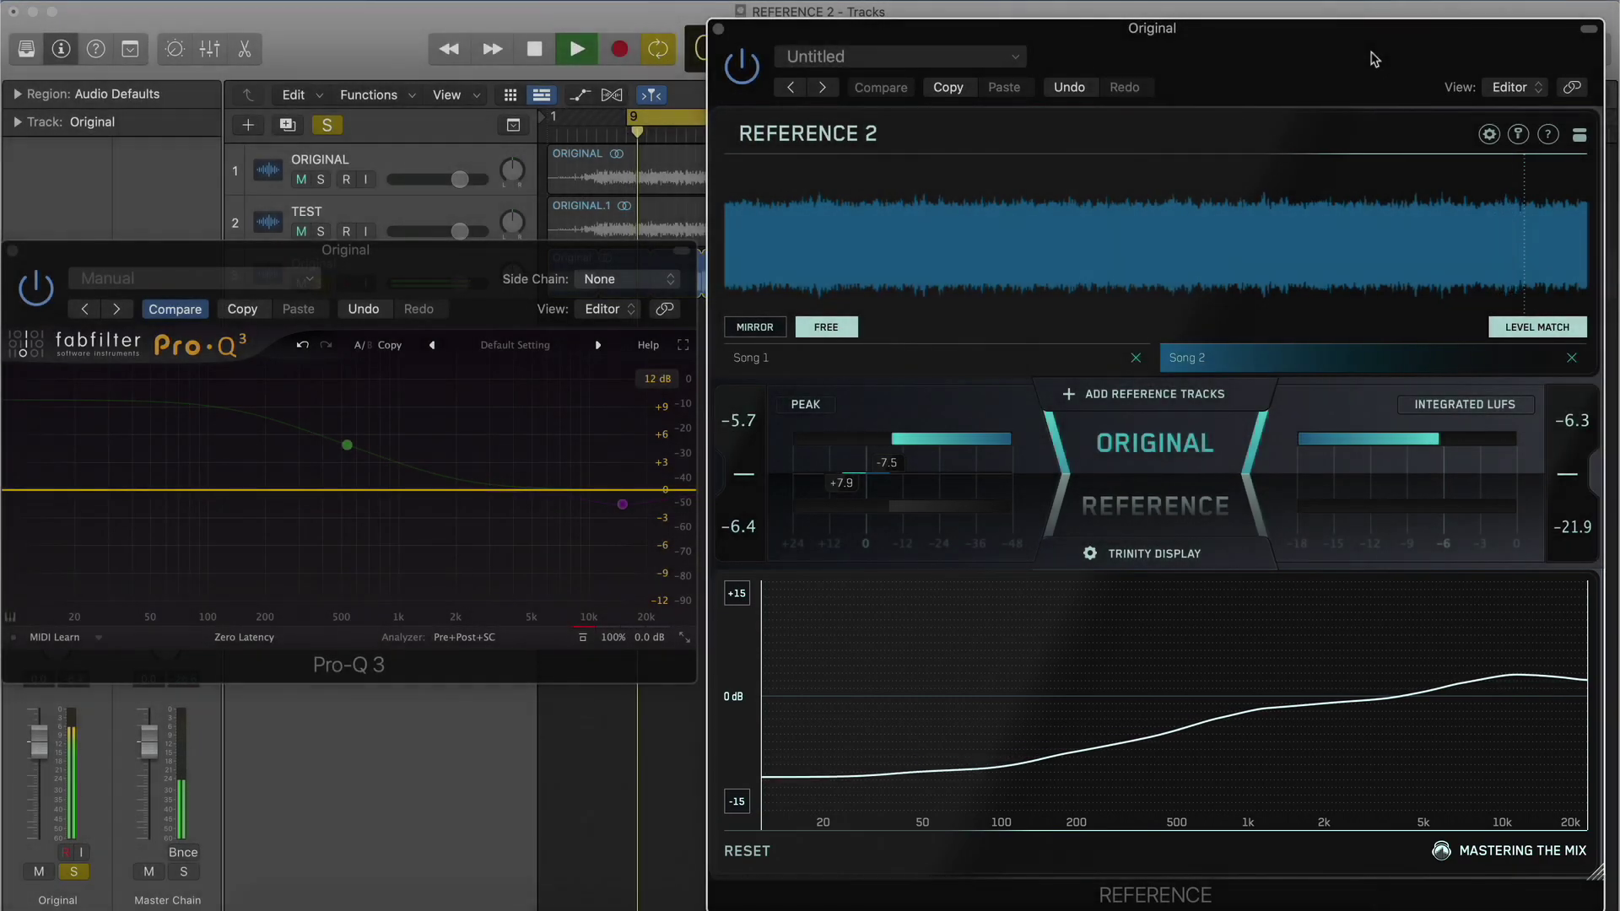
left_click(1489, 134)
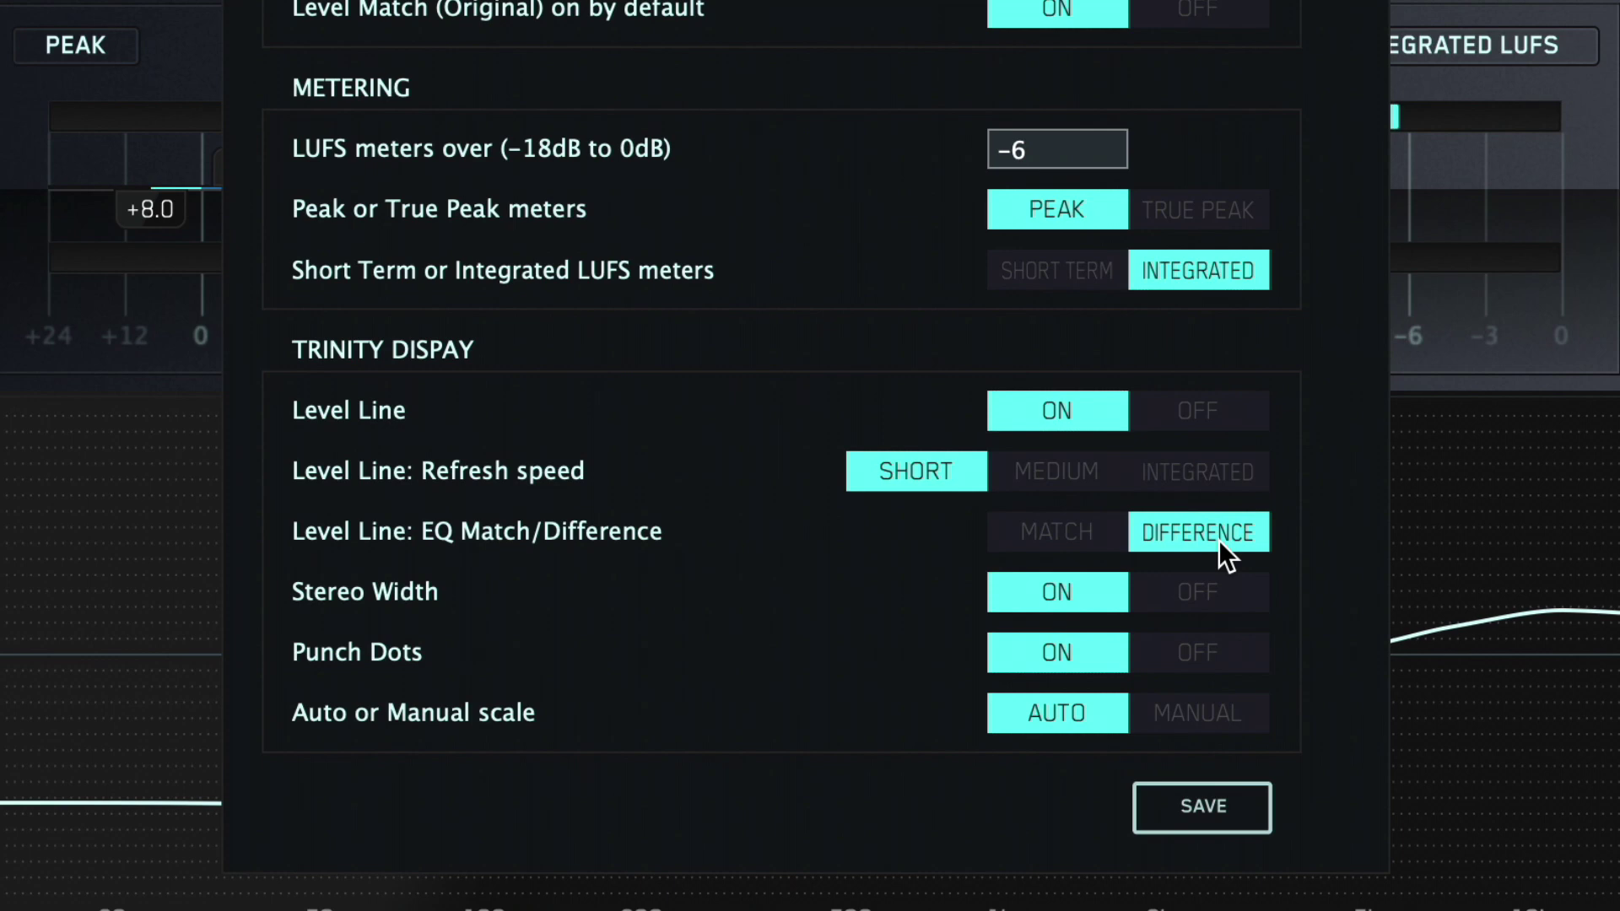
left_click(1070, 547)
left_click(1337, 773)
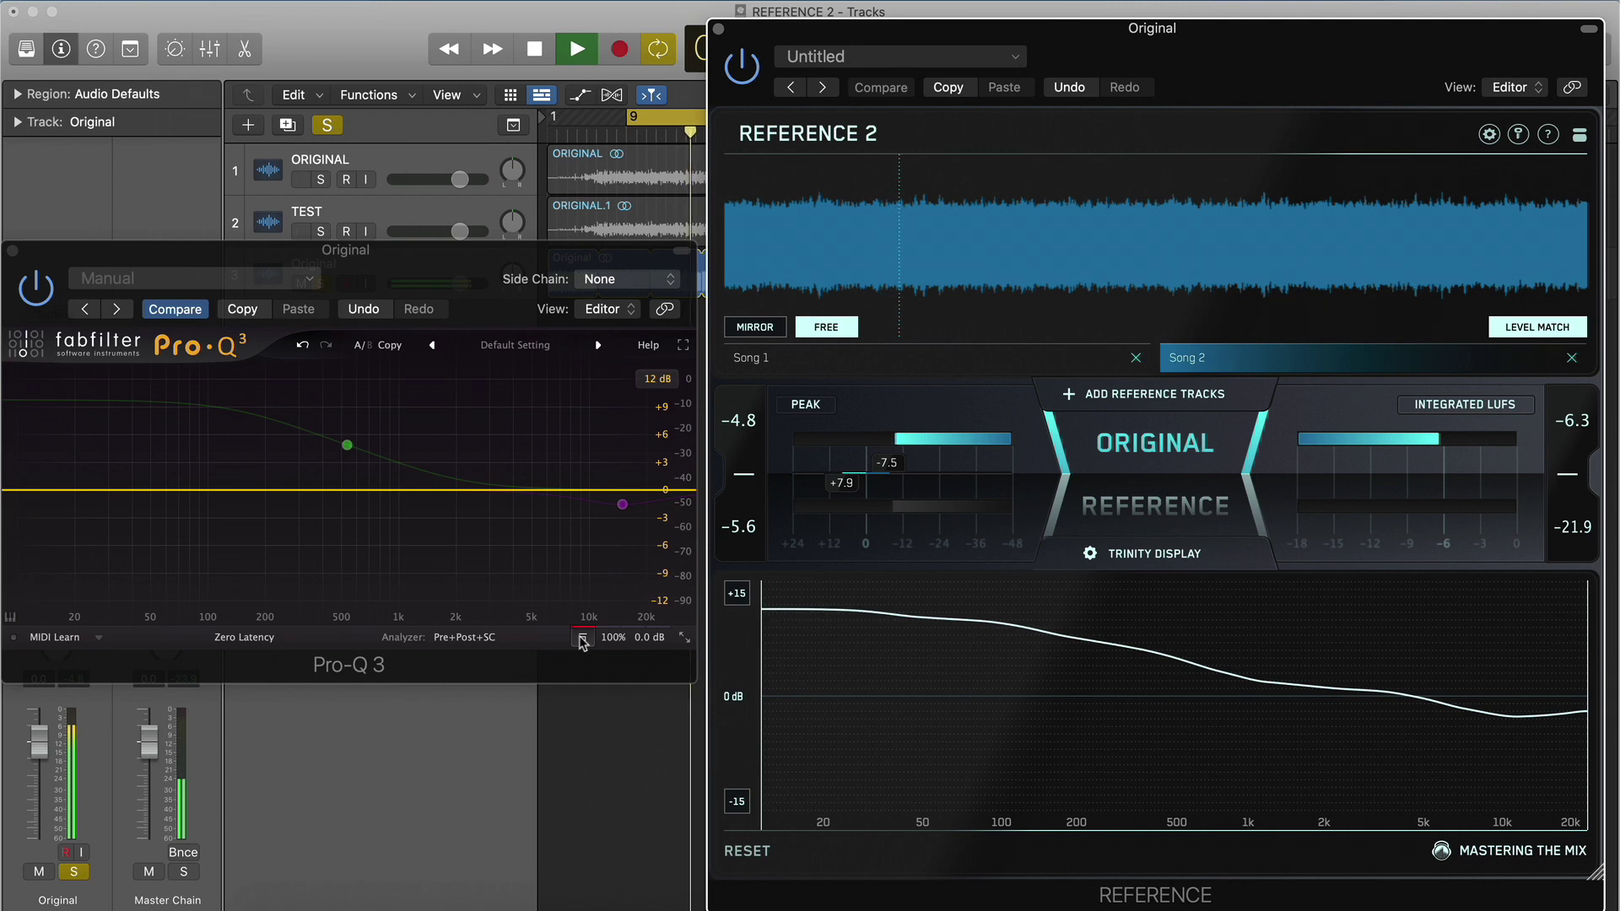
Enable the Pro-Q 3 curve and compare the level line in Difference versus Match views.
left_click(582, 640)
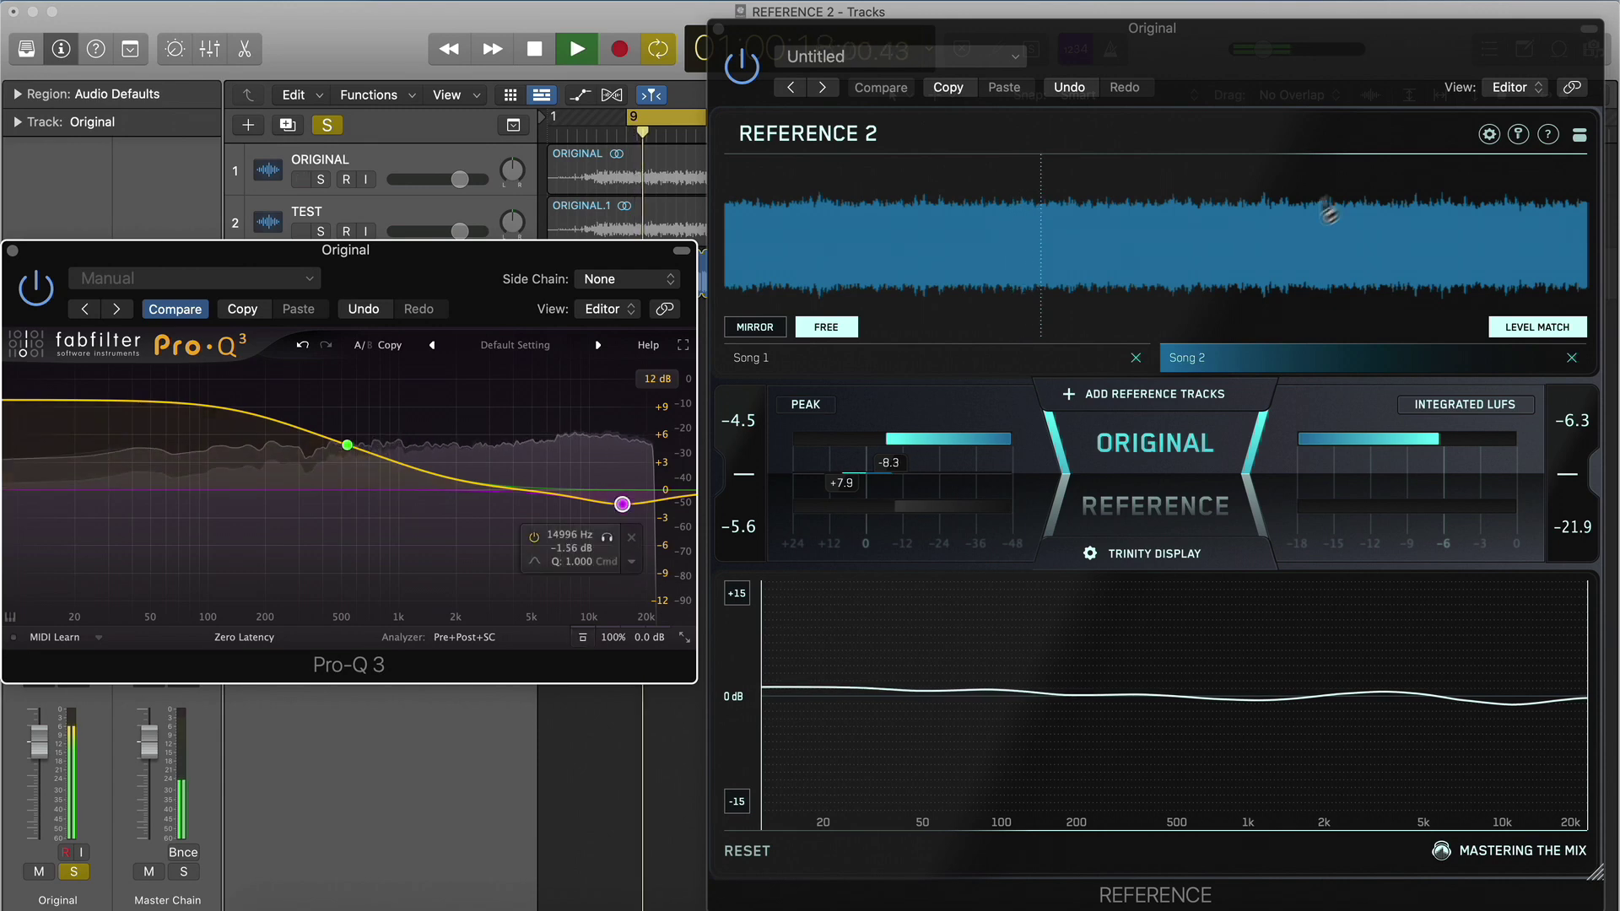
left_click(1489, 134)
left_click(1327, 643)
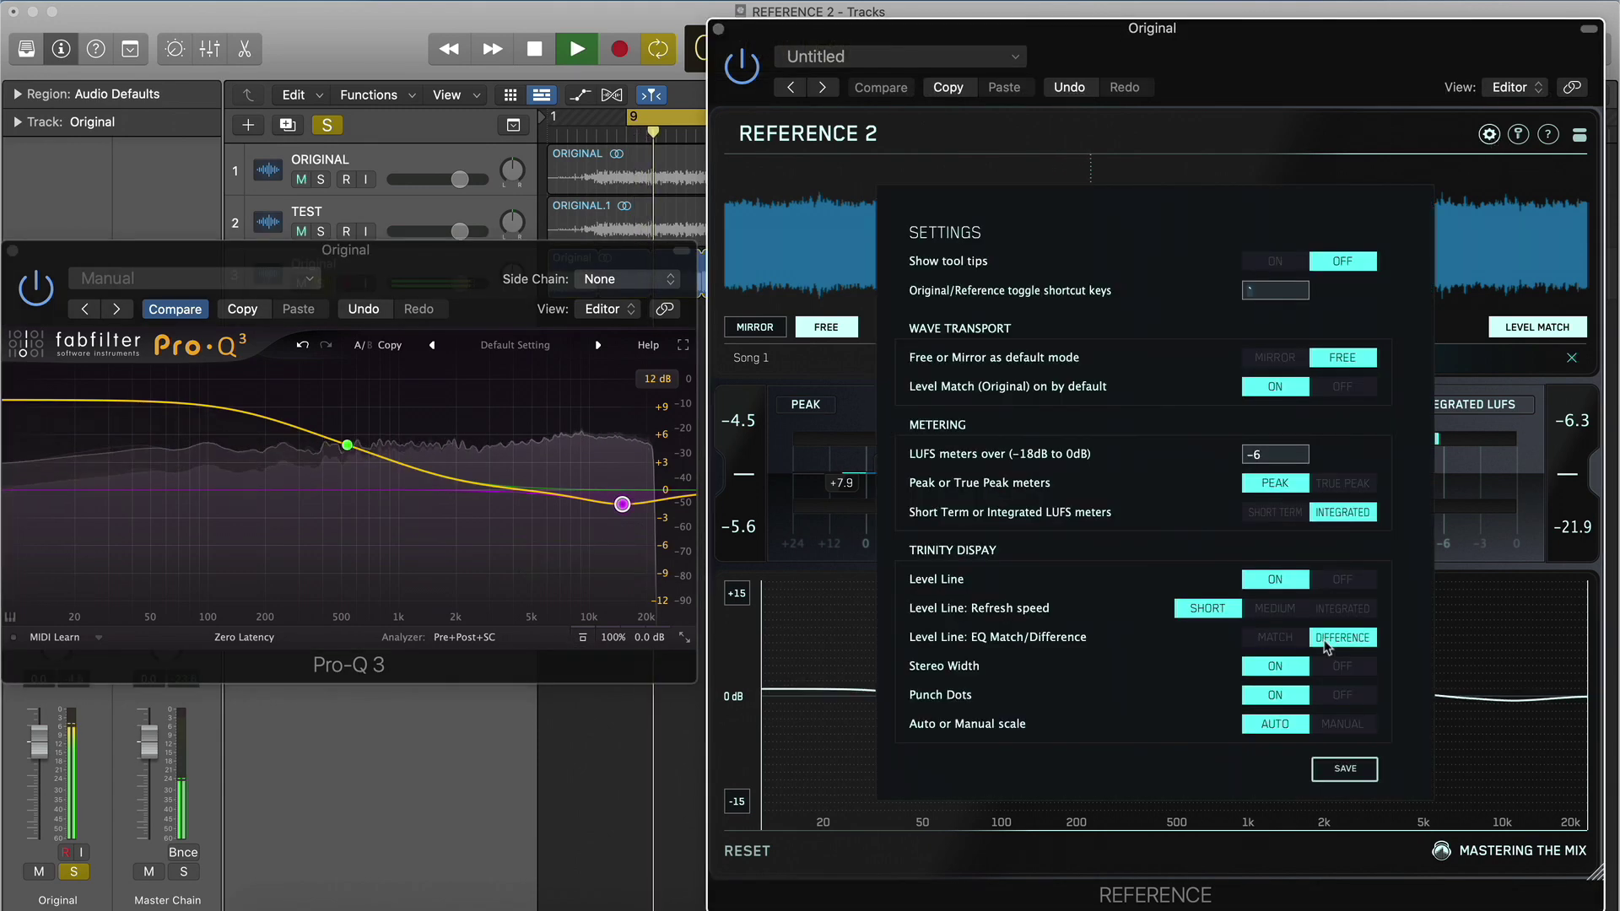
left_click(1276, 639)
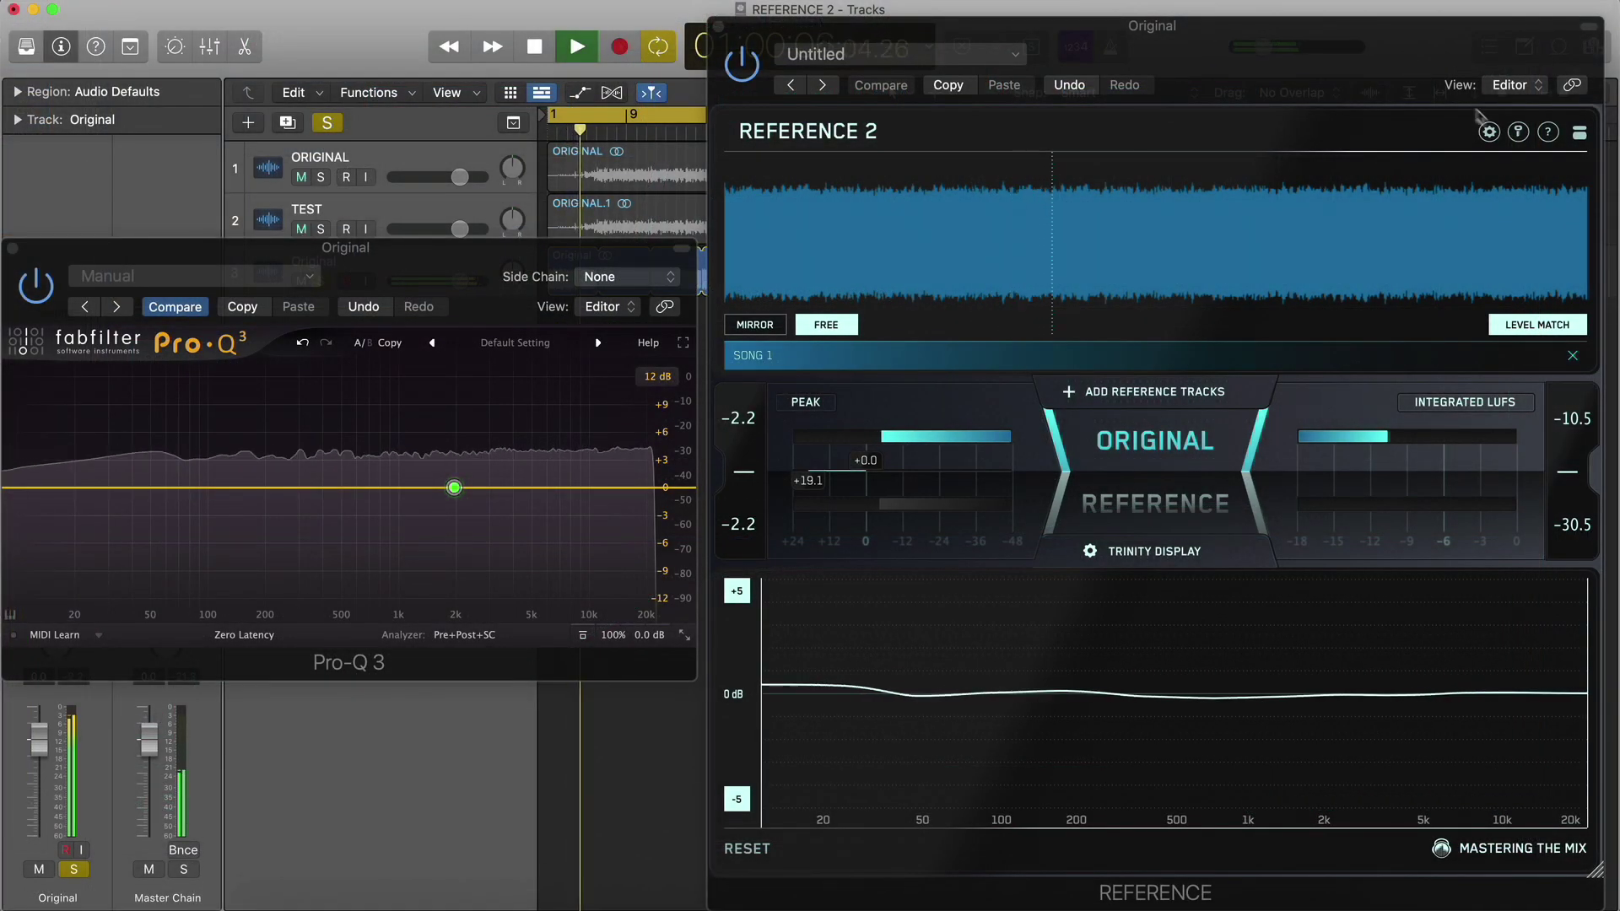
Try Medium, Integrated and Short level-line refresh speeds in REFERENCE 2 and save.
left_click(1489, 132)
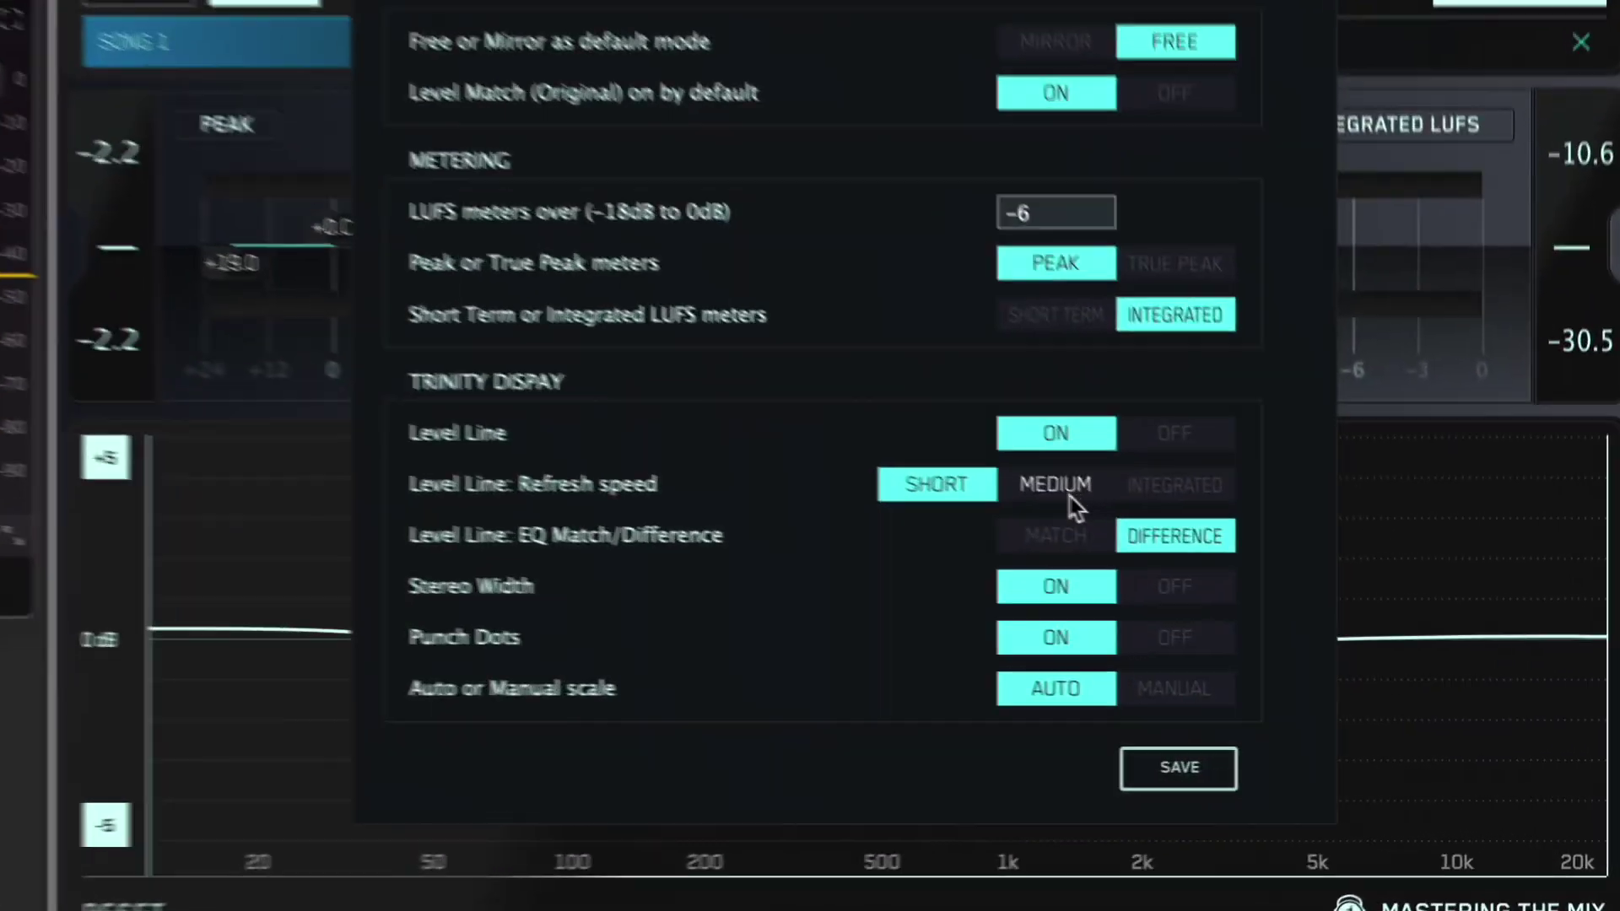
left_click(1274, 606)
left_click(1147, 469)
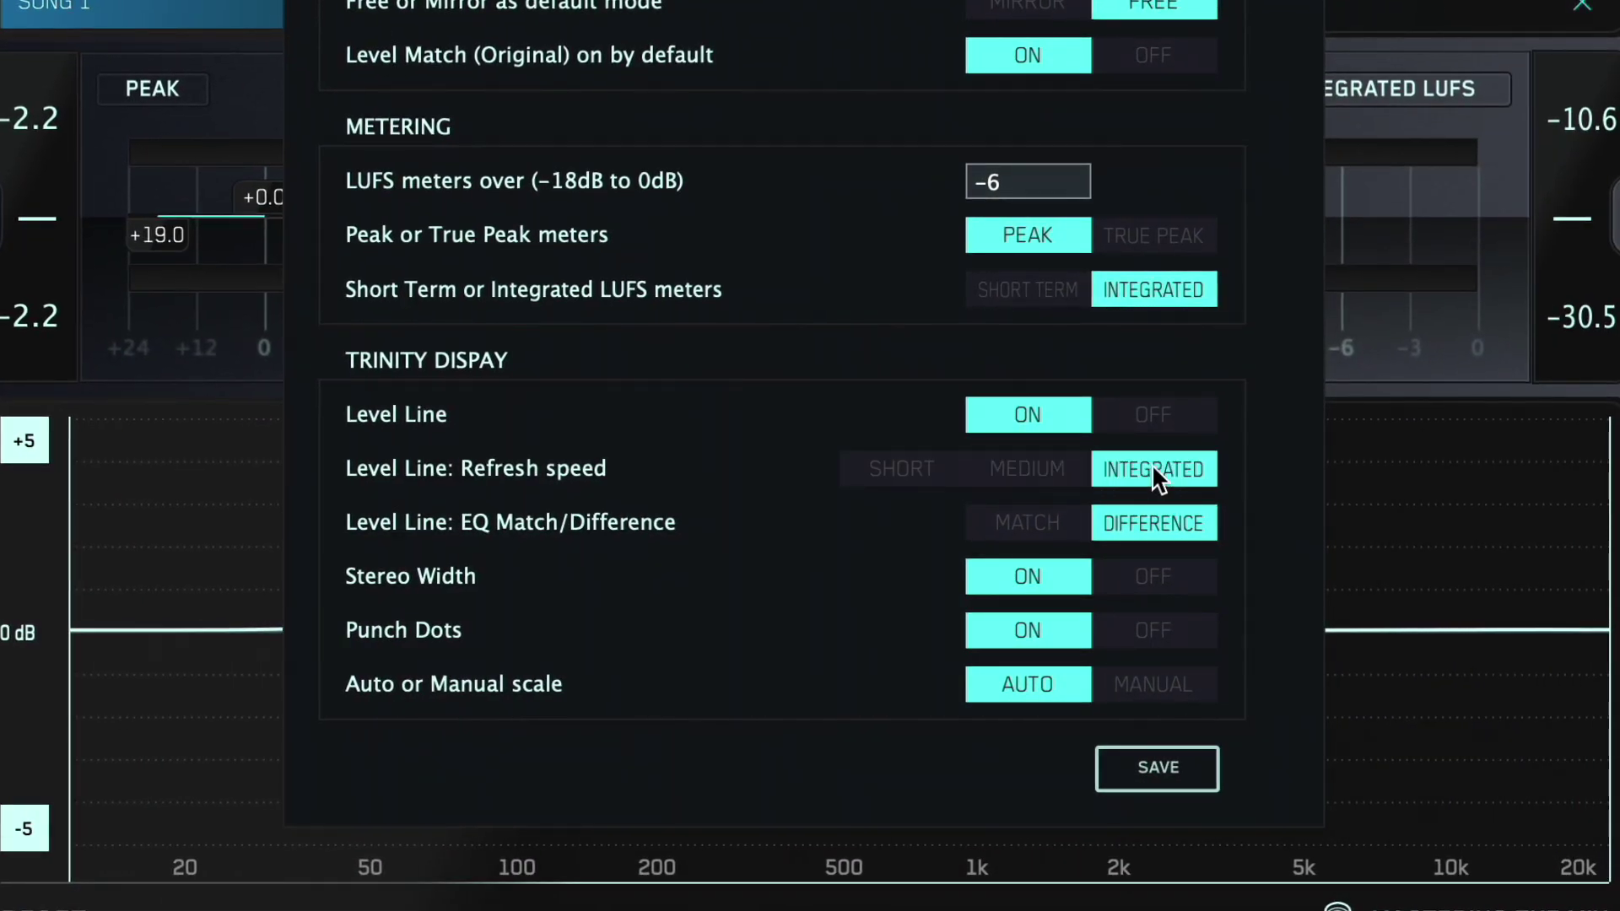
left_click(937, 472)
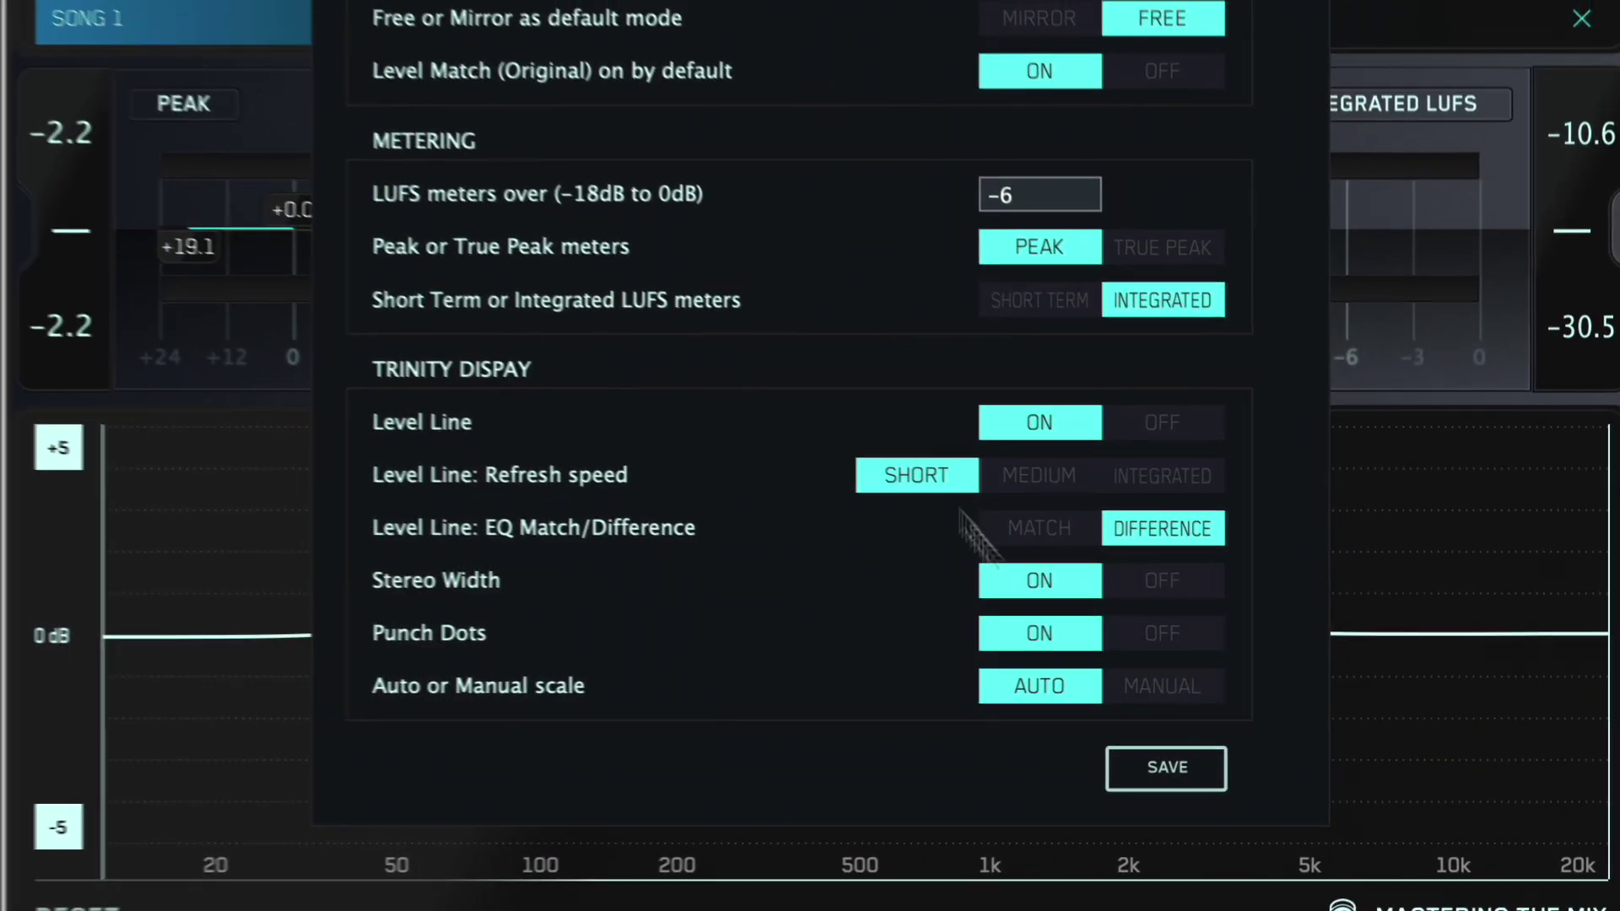
left_click(1167, 767)
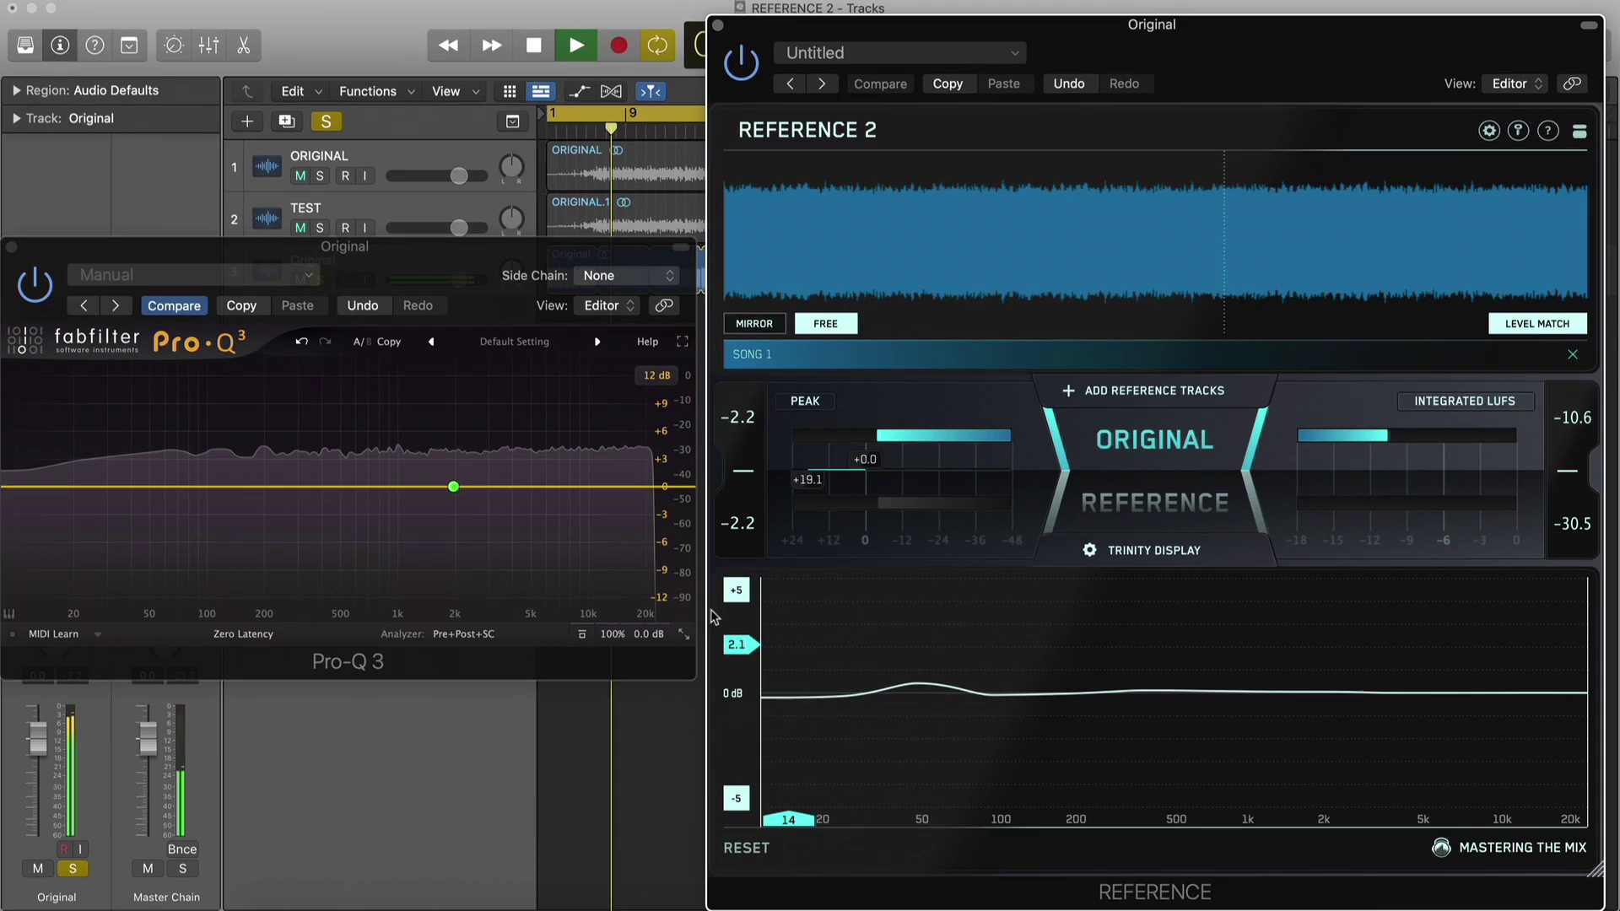
Boost the Pro-Q 3 band near 3.8 kHz, set refresh to Medium, then make it a -4 dB cut at 98.6 Hz.
left_click_drag(454, 488, 509, 433)
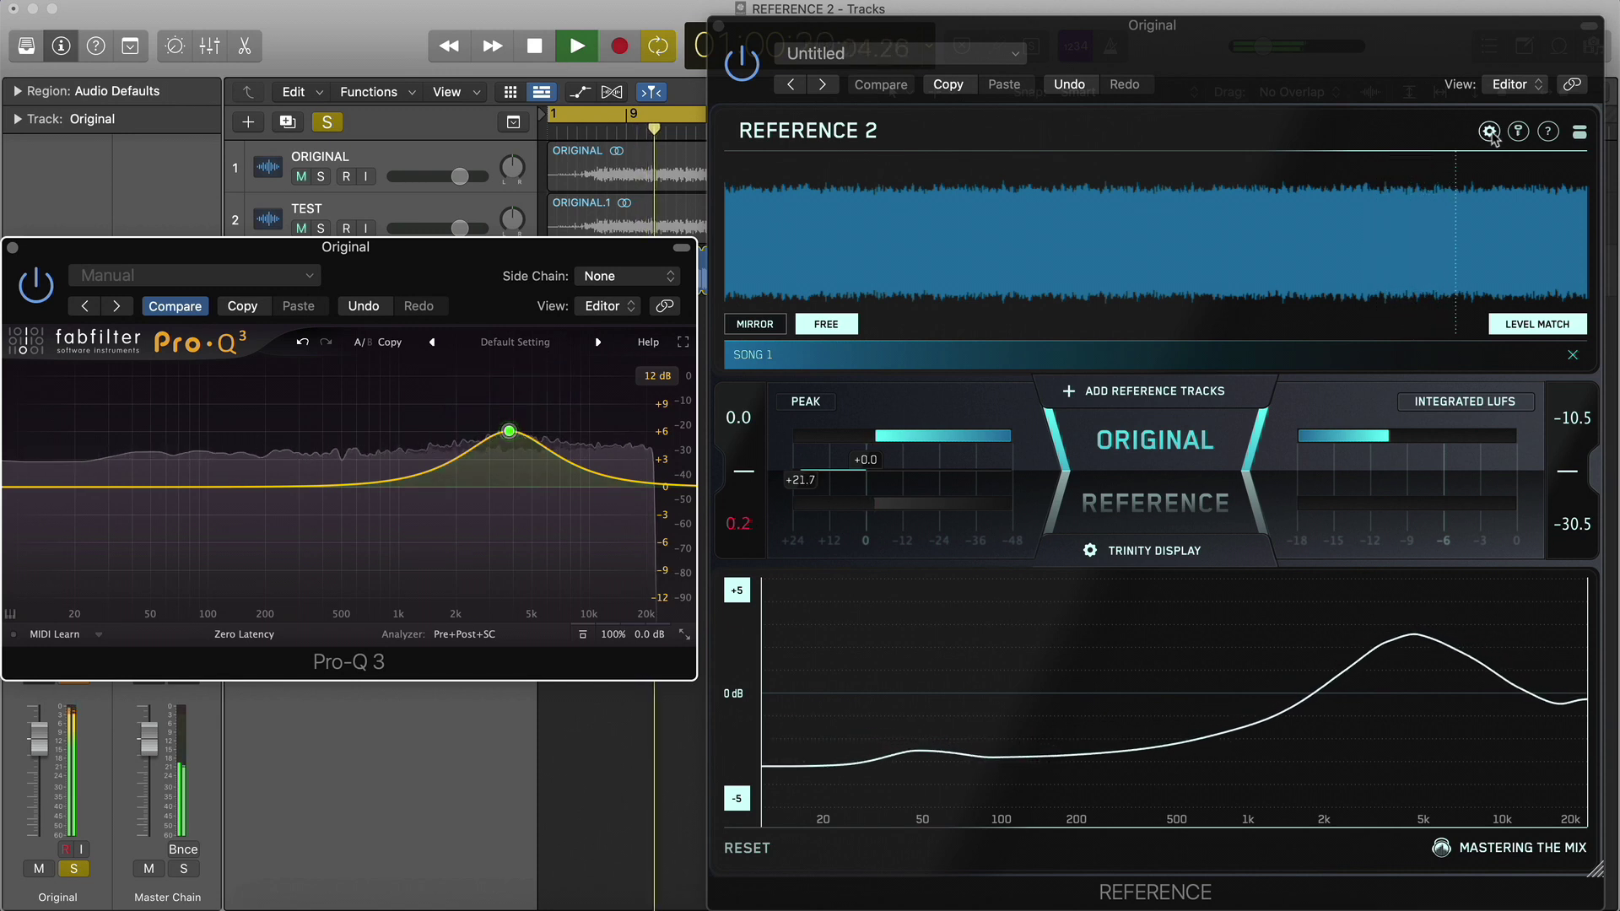
left_click(1489, 133)
left_click(1275, 606)
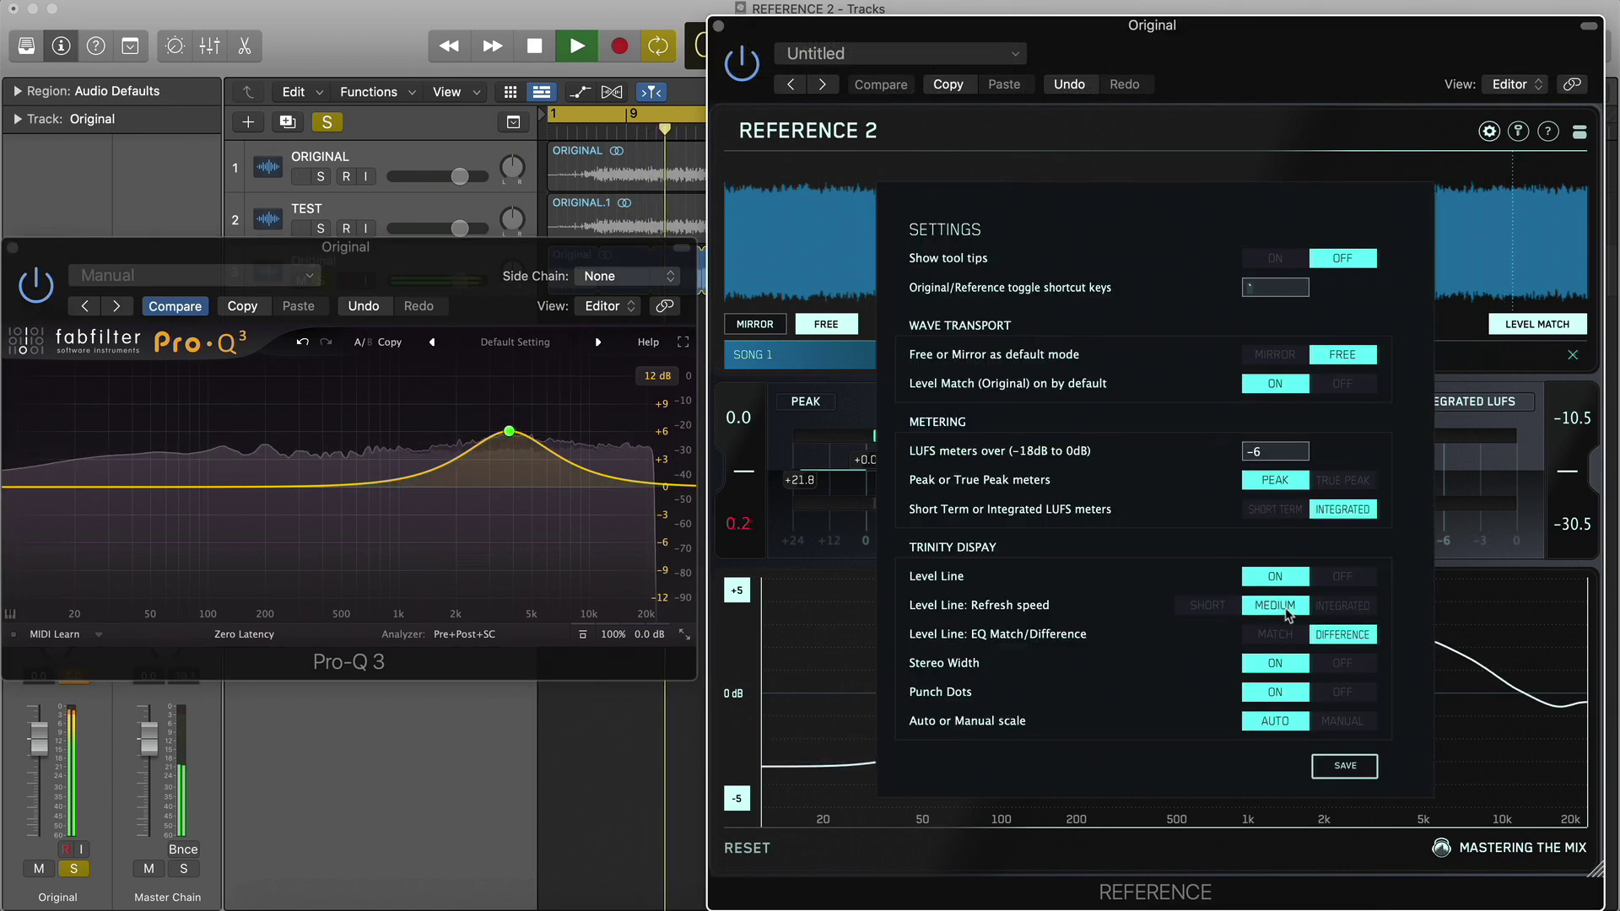
left_click(1343, 767)
left_click_drag(501, 438, 207, 528)
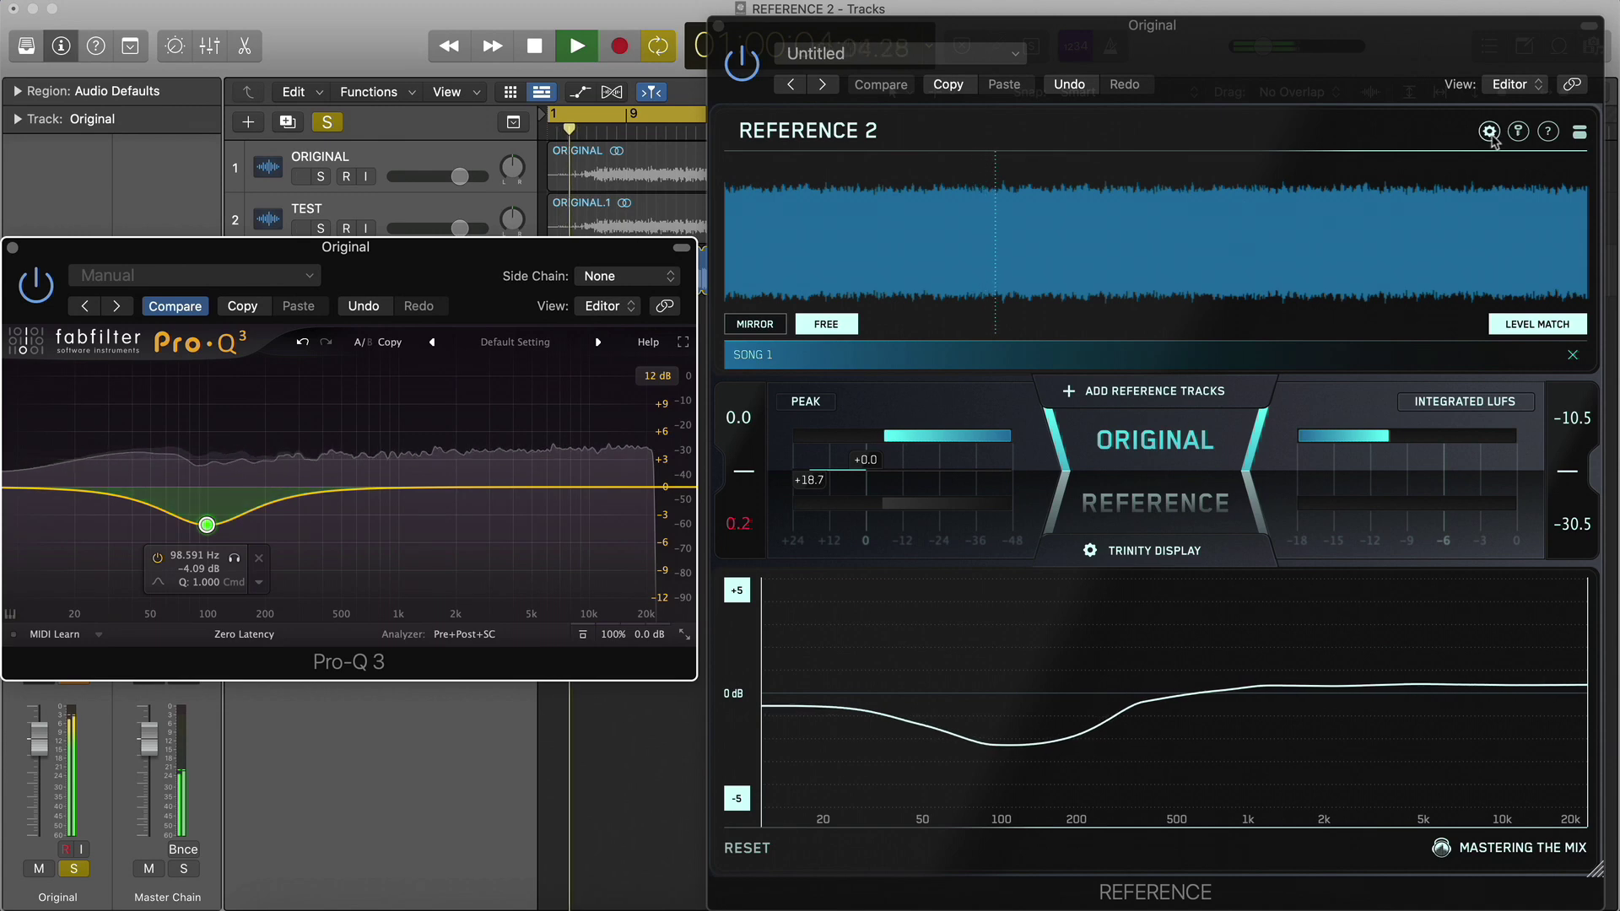
Set REFERENCE 2's level-line refresh to Integrated and save.
left_click(1489, 132)
left_click(1363, 606)
left_click(1345, 766)
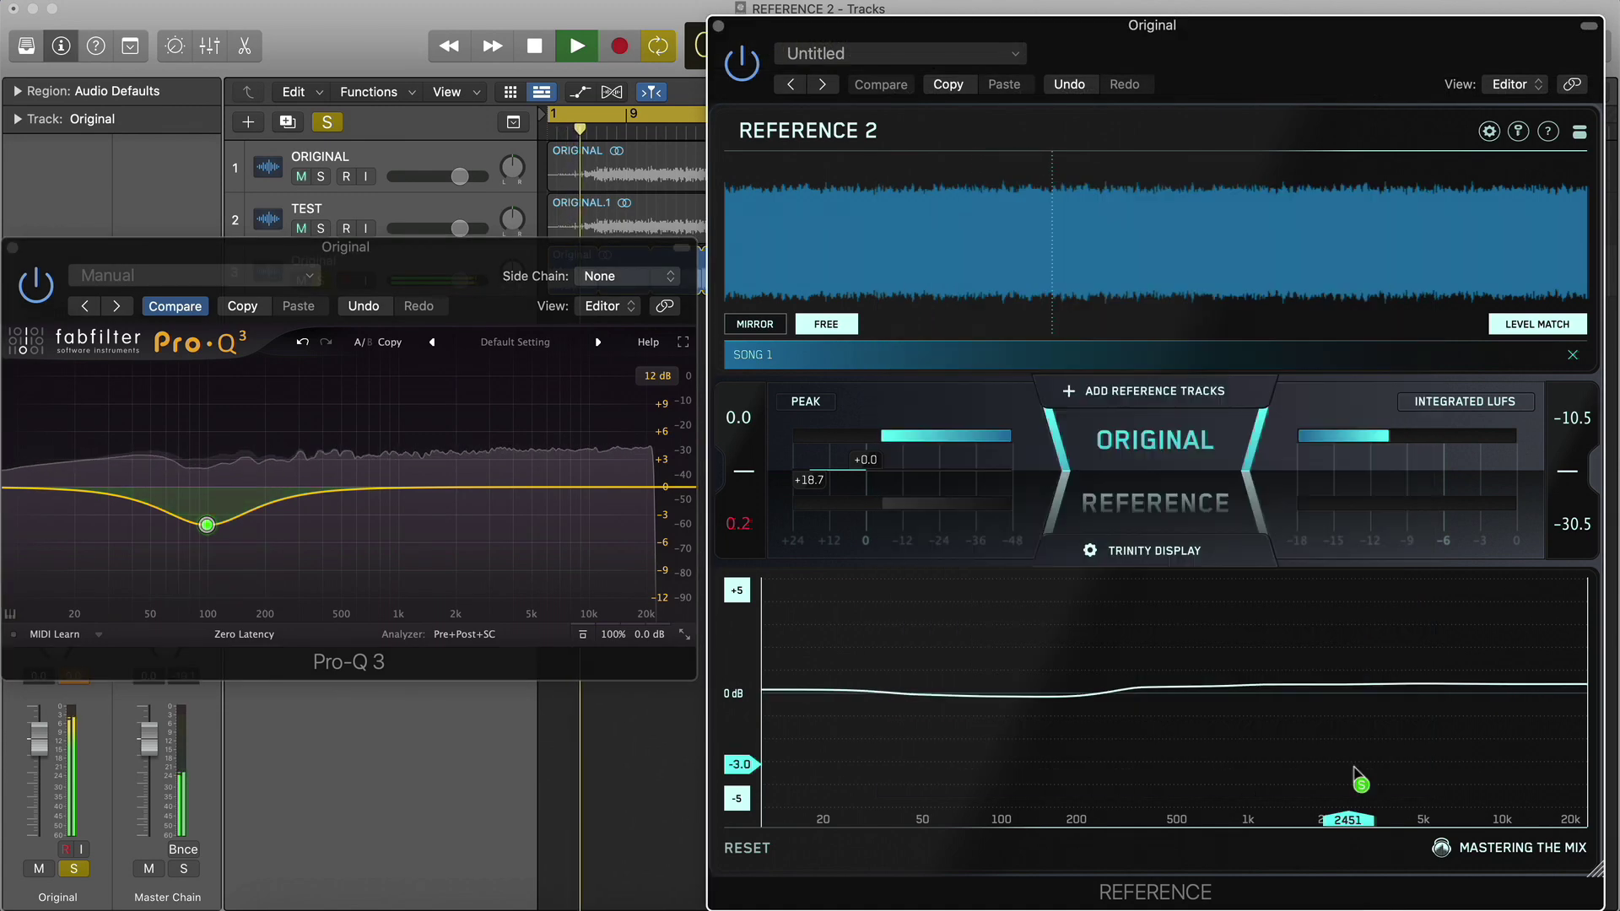
Turn the Pro-Q 3 band into a high boost near 13 kHz and reset the REFERENCE 2 curve.
left_click_drag(206, 526, 613, 405)
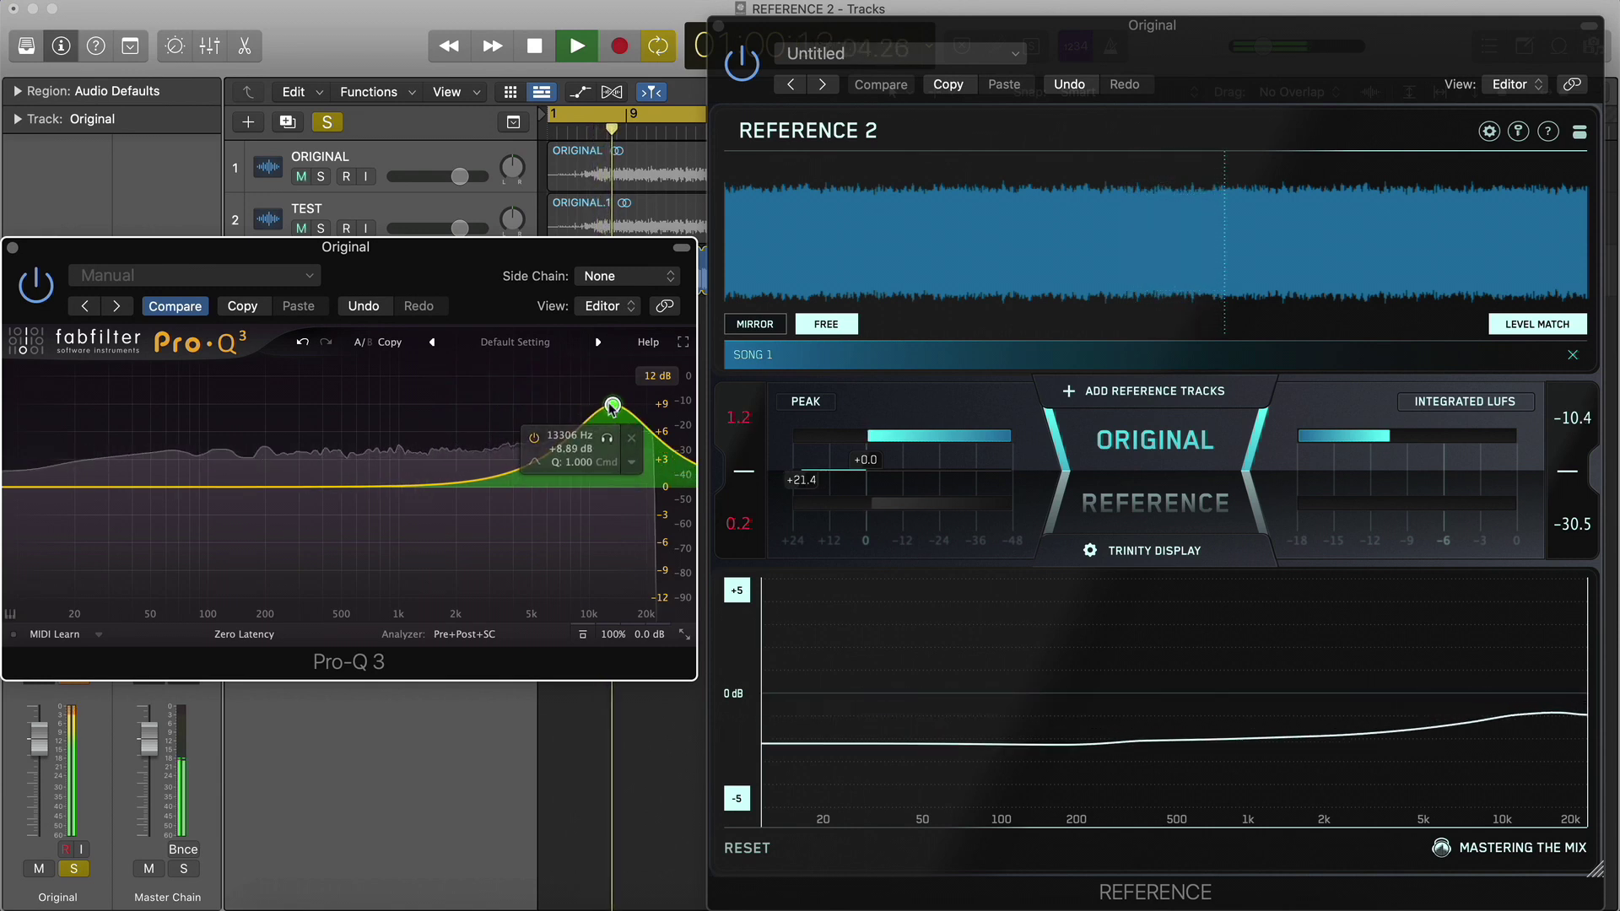
left_click(749, 849)
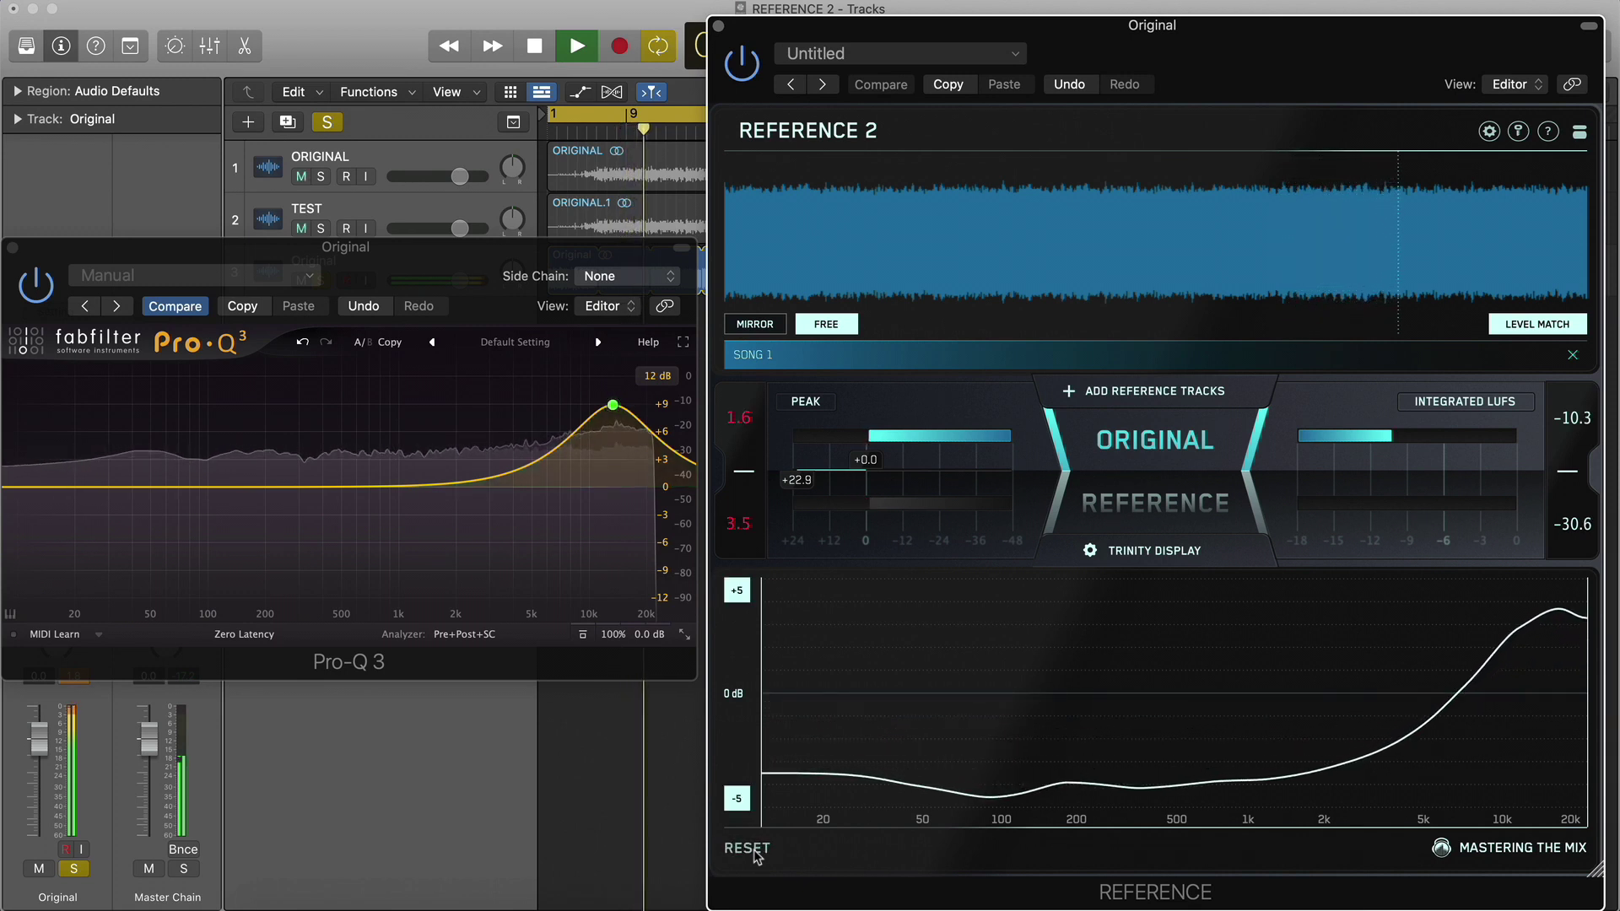
left_click(1489, 131)
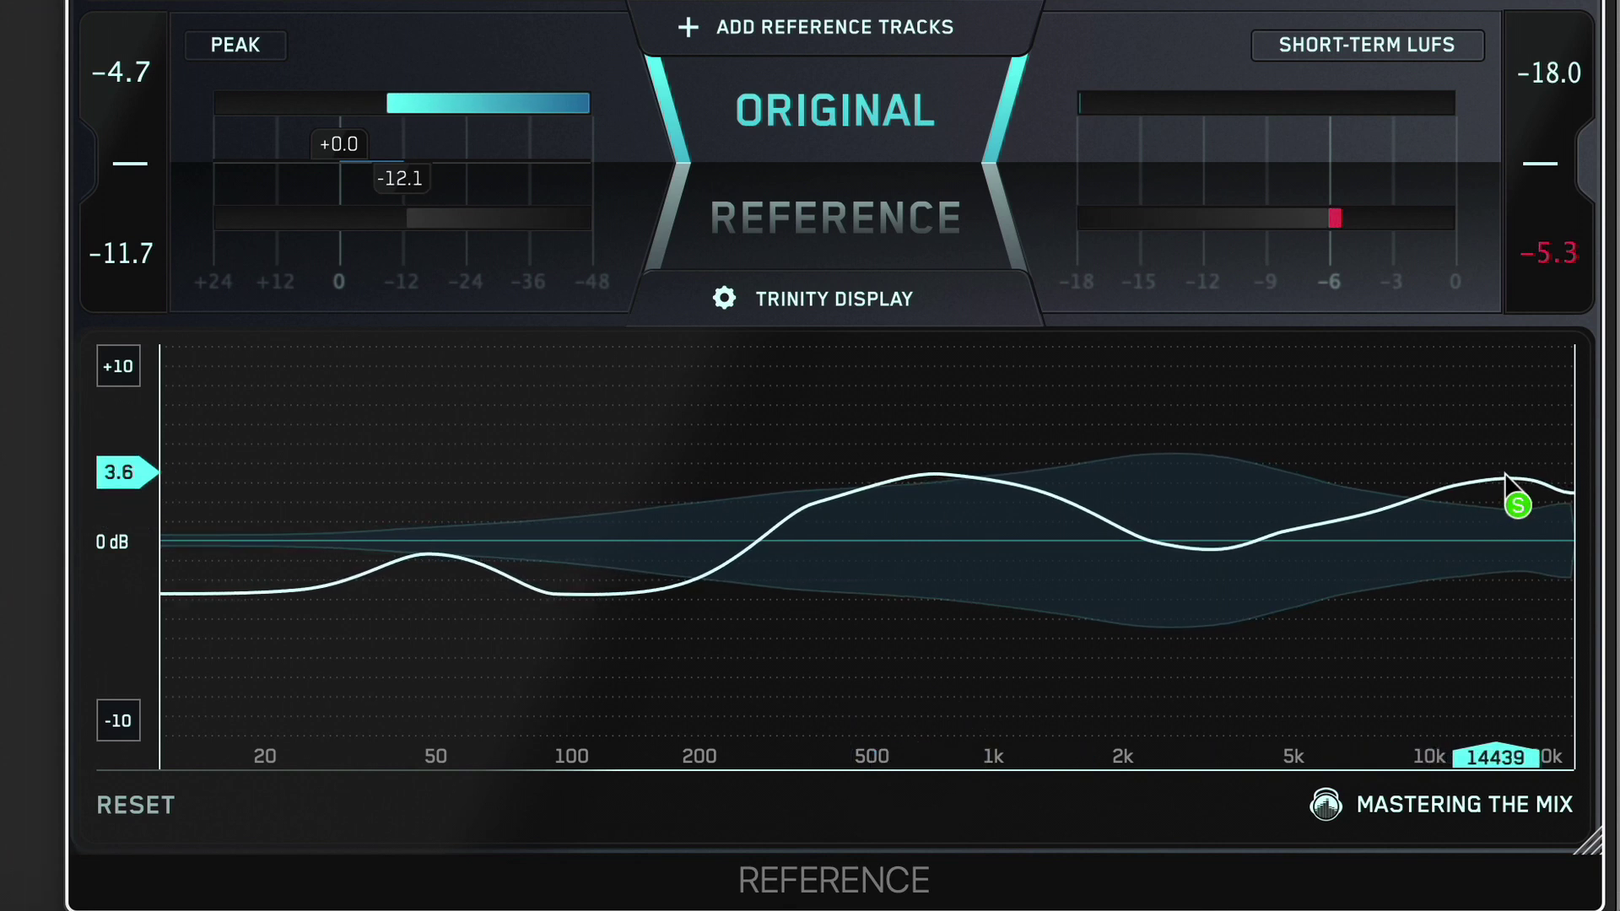
Take a snapshot of the REFERENCE 2 EQ curve for comparison, then clear it.
left_click(1180, 432, "ctrl")
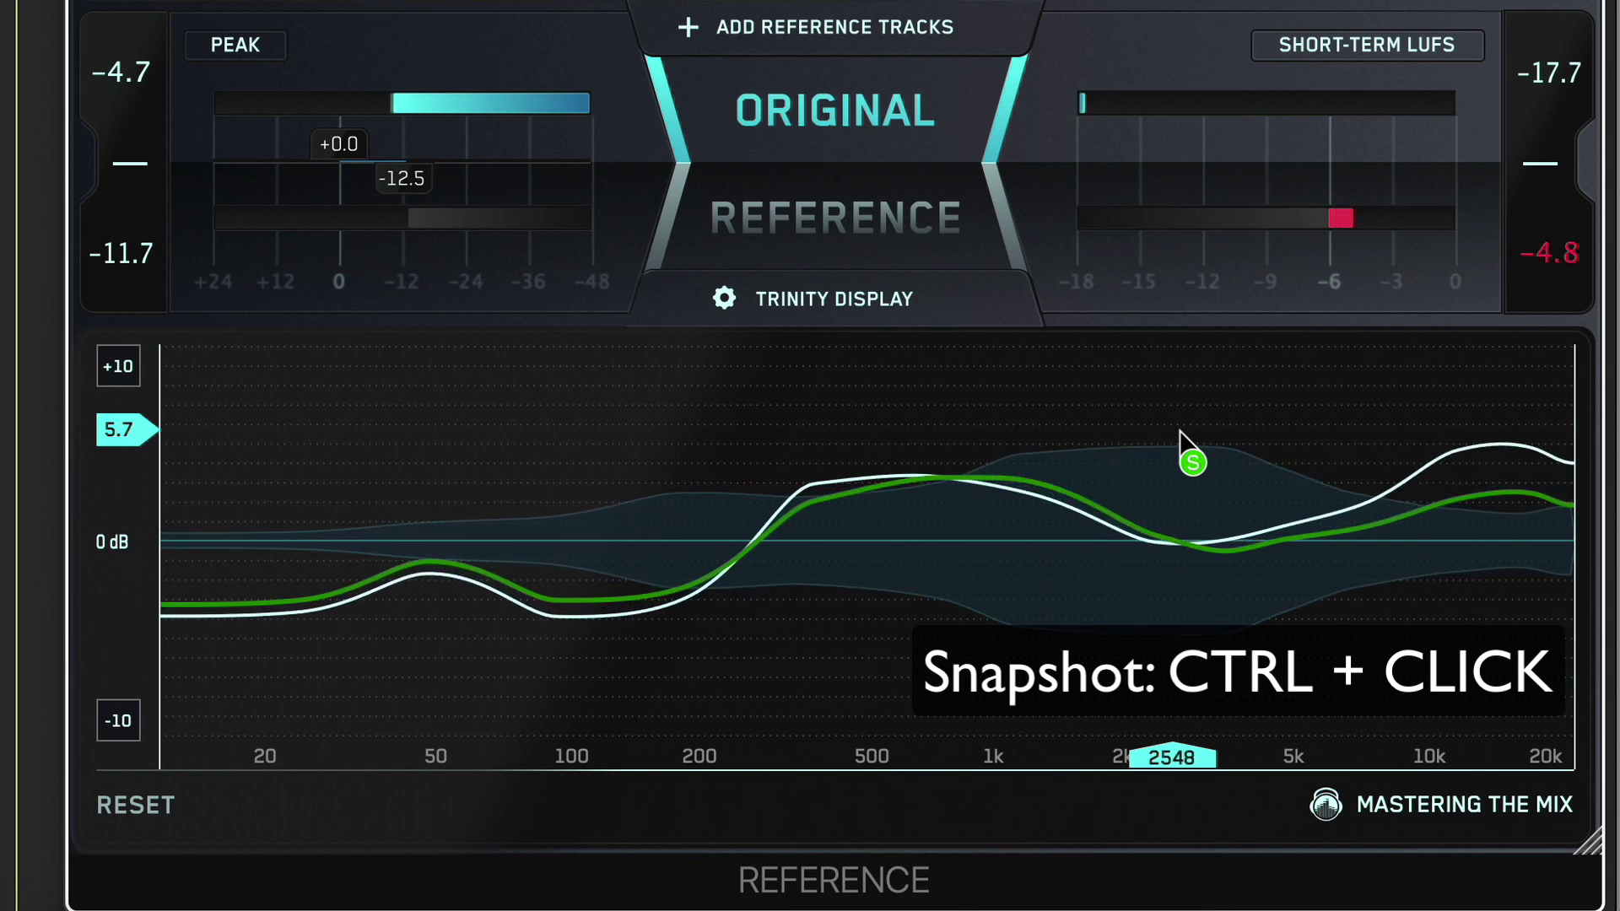
left_click(1179, 430)
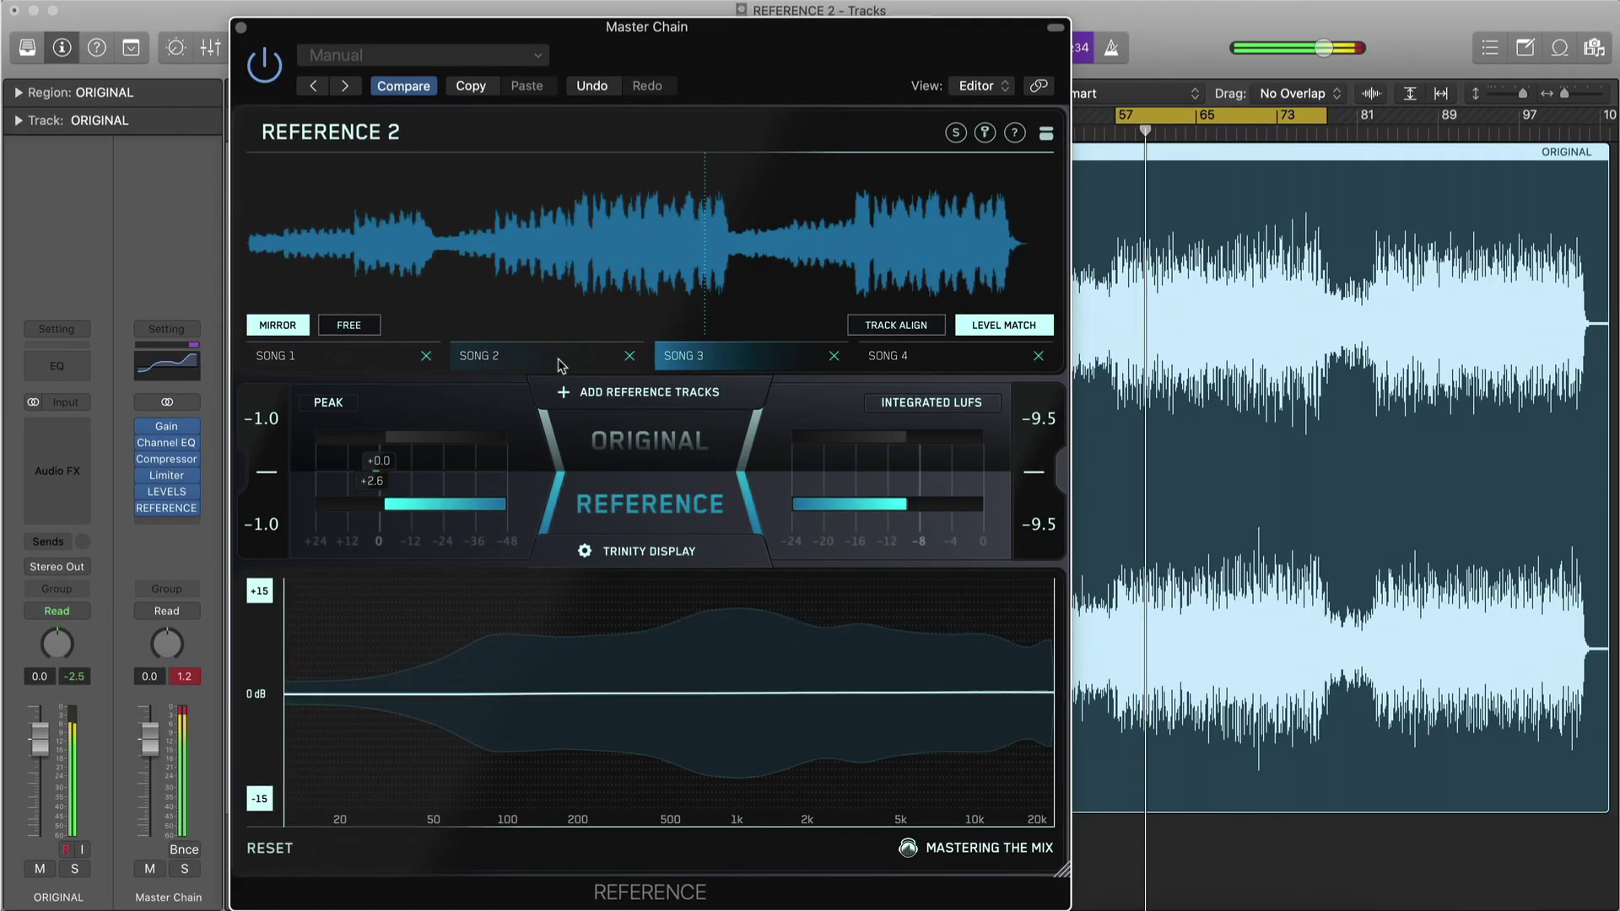
Select SONG 2 in REFERENCE 2, A/B it against the original mix several times, then switch to Free playback.
left_click(559, 363)
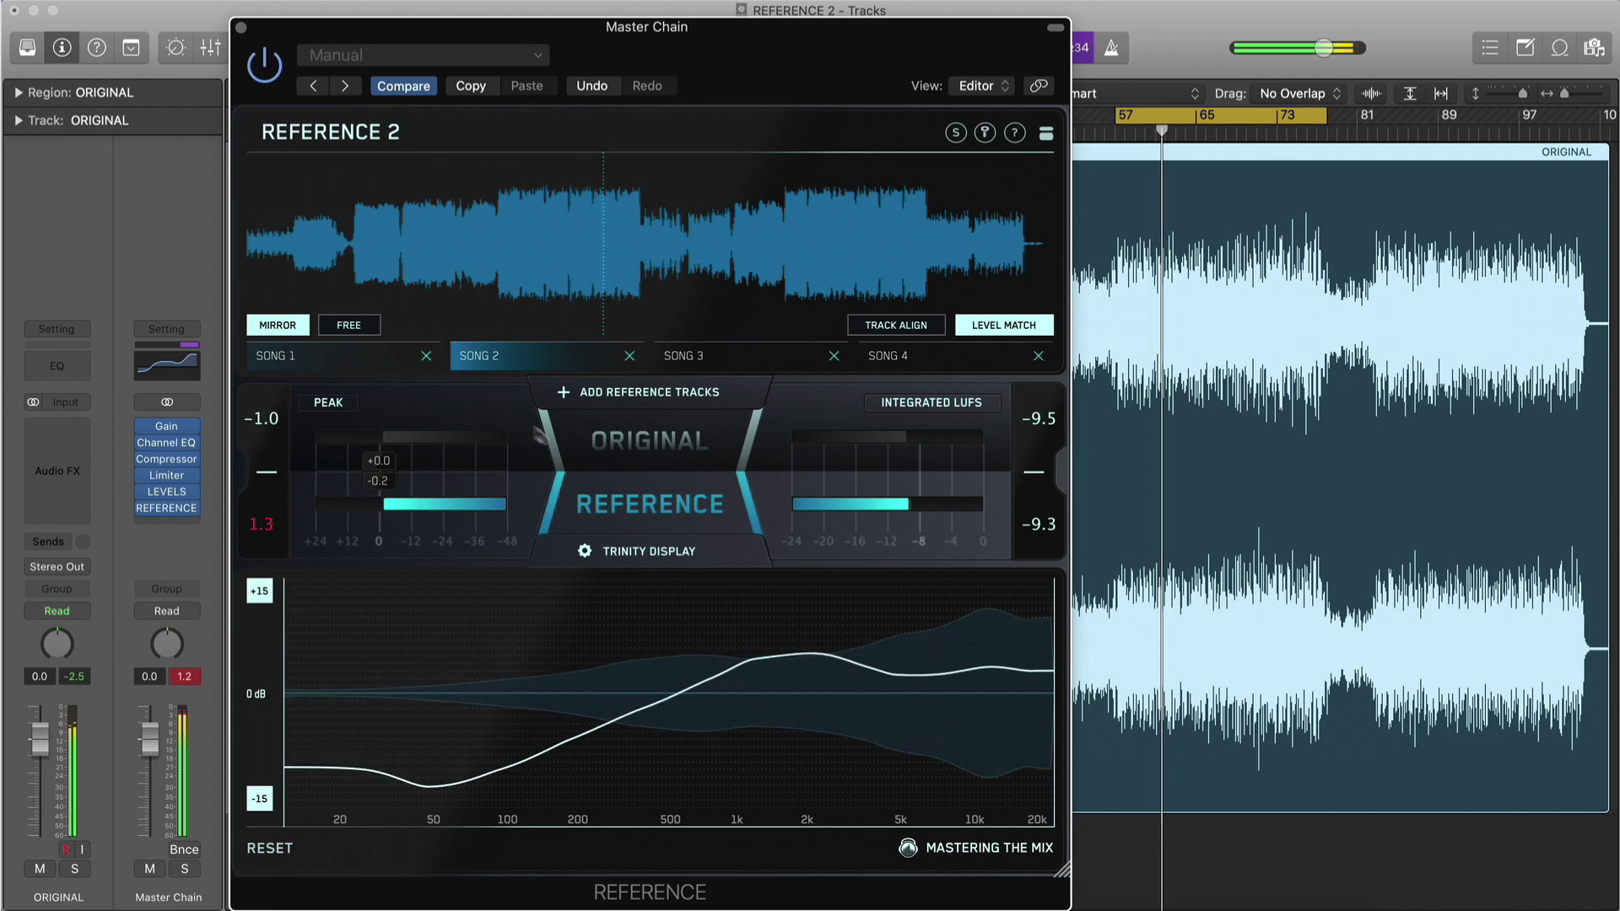
left_click(606, 460)
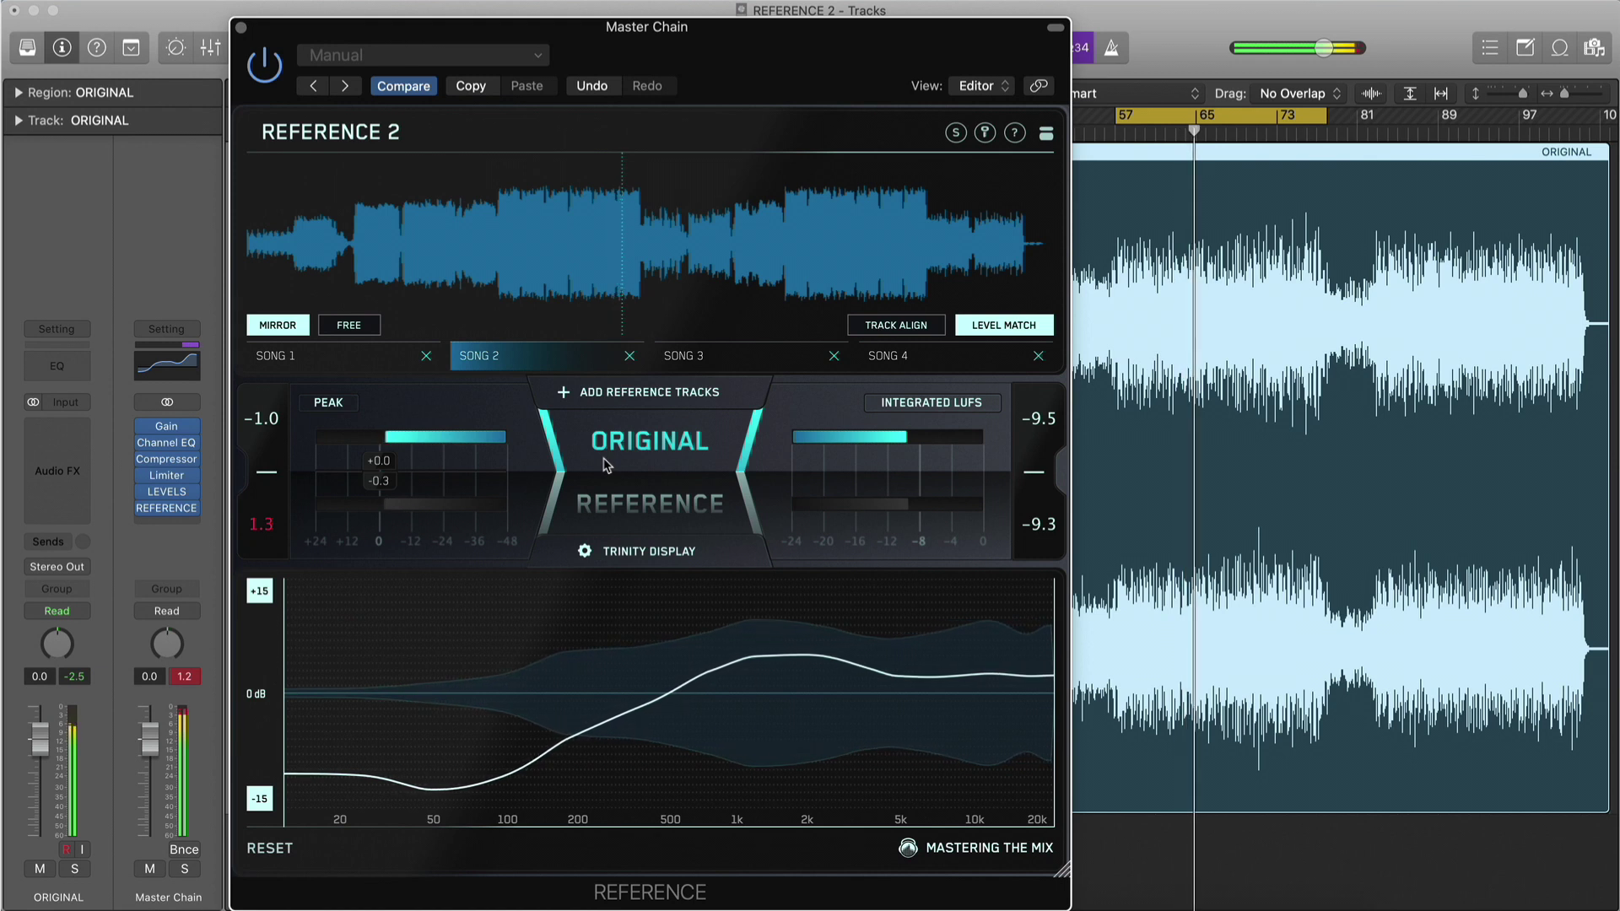
left_click(606, 463)
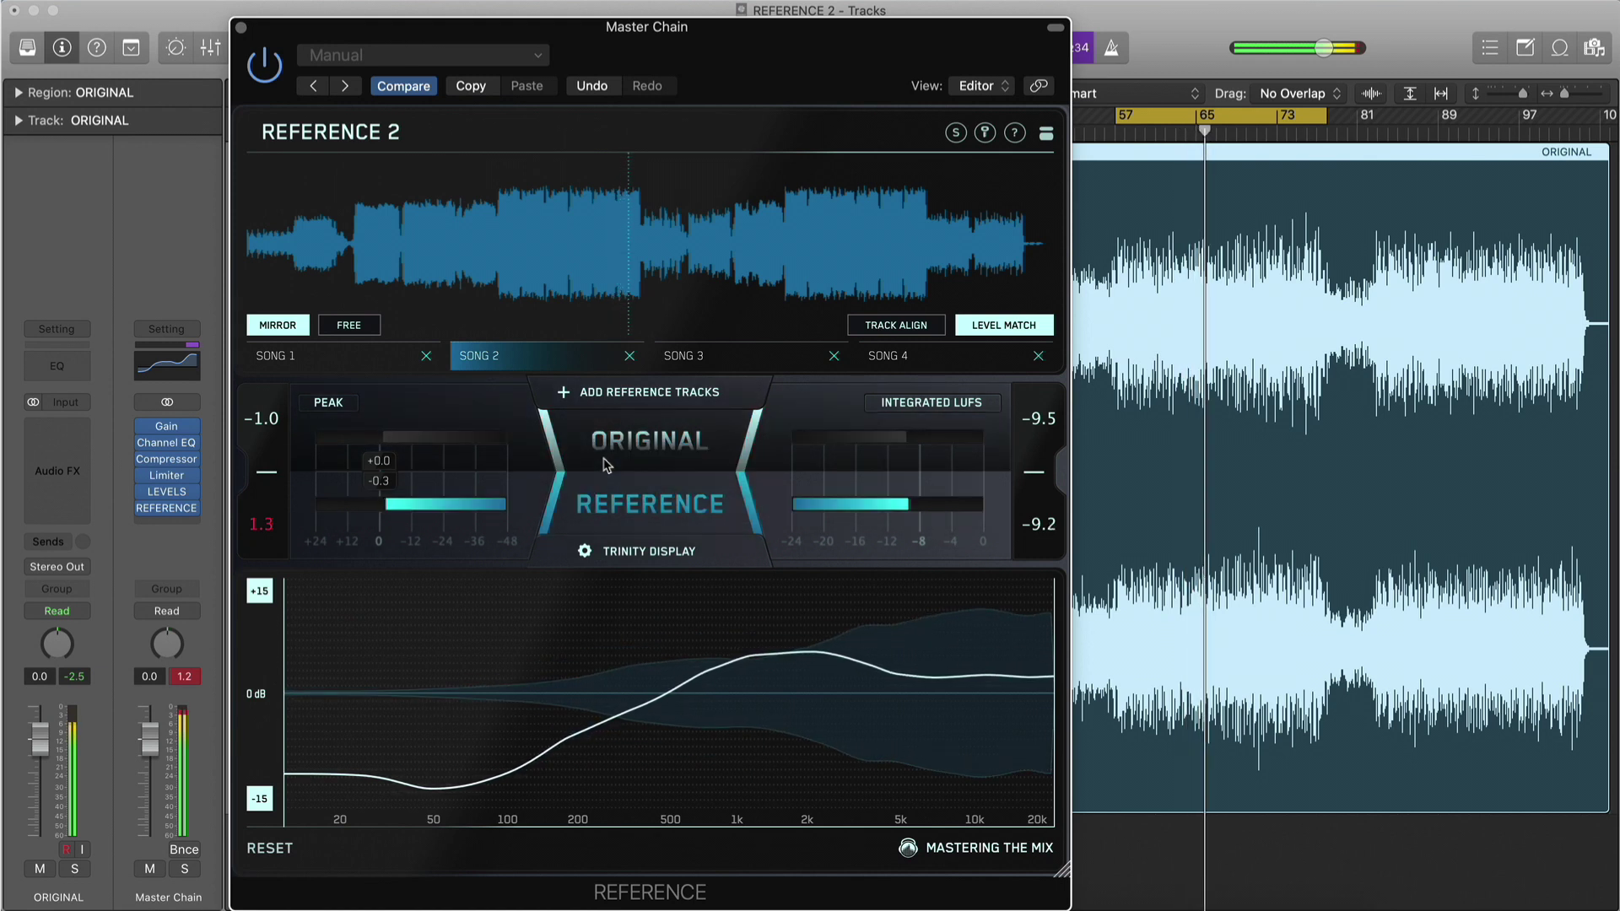
left_click(606, 463)
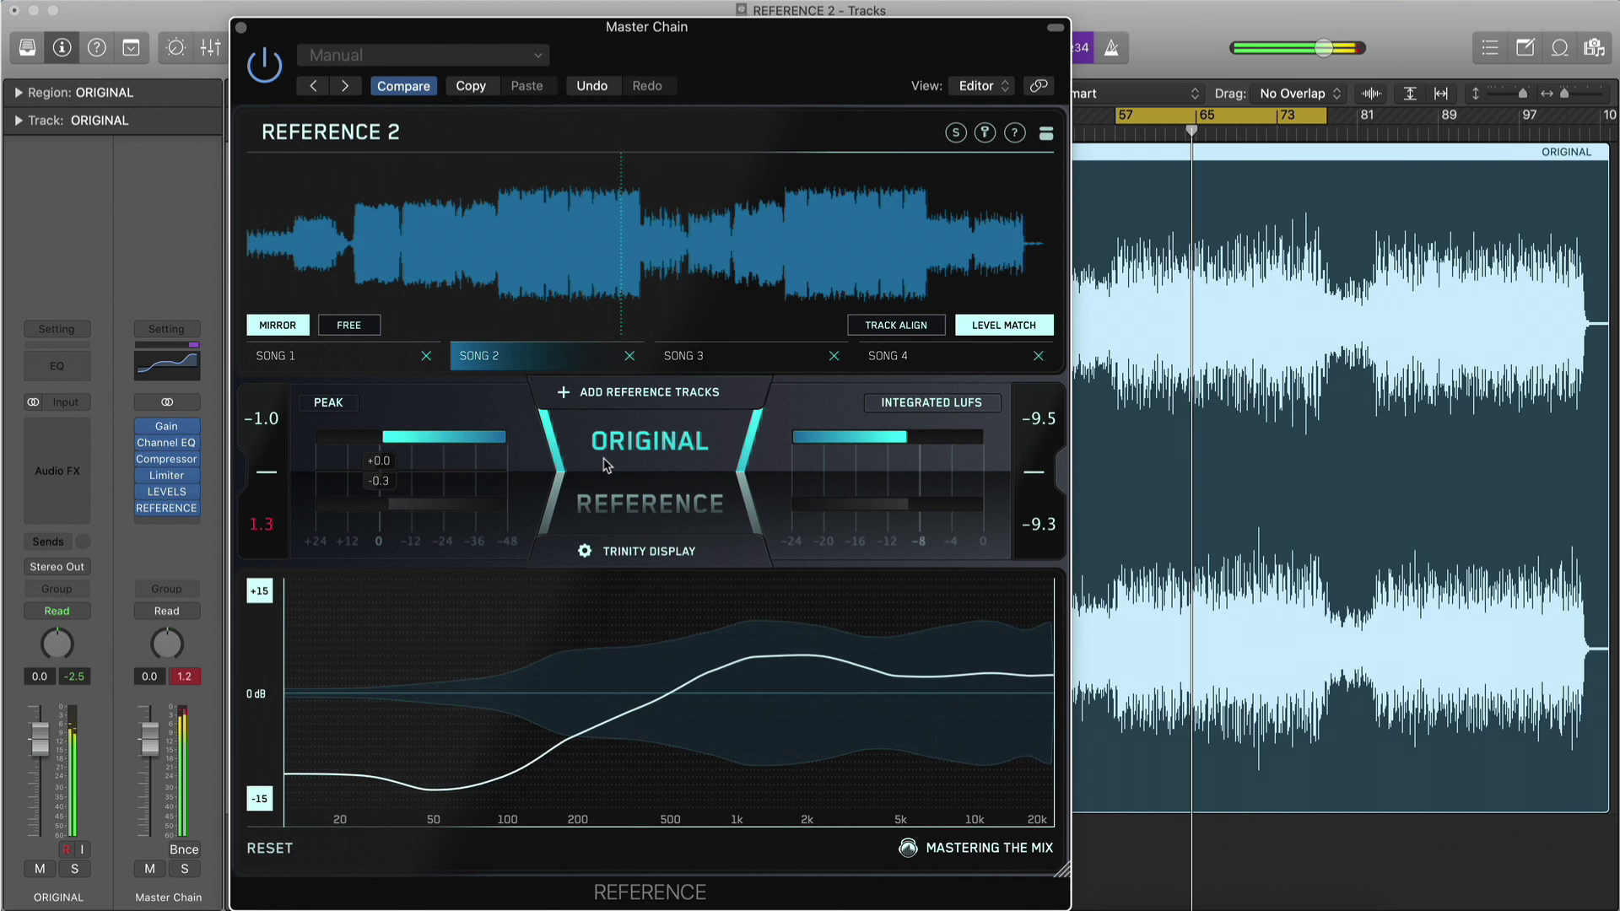
left_click(606, 464)
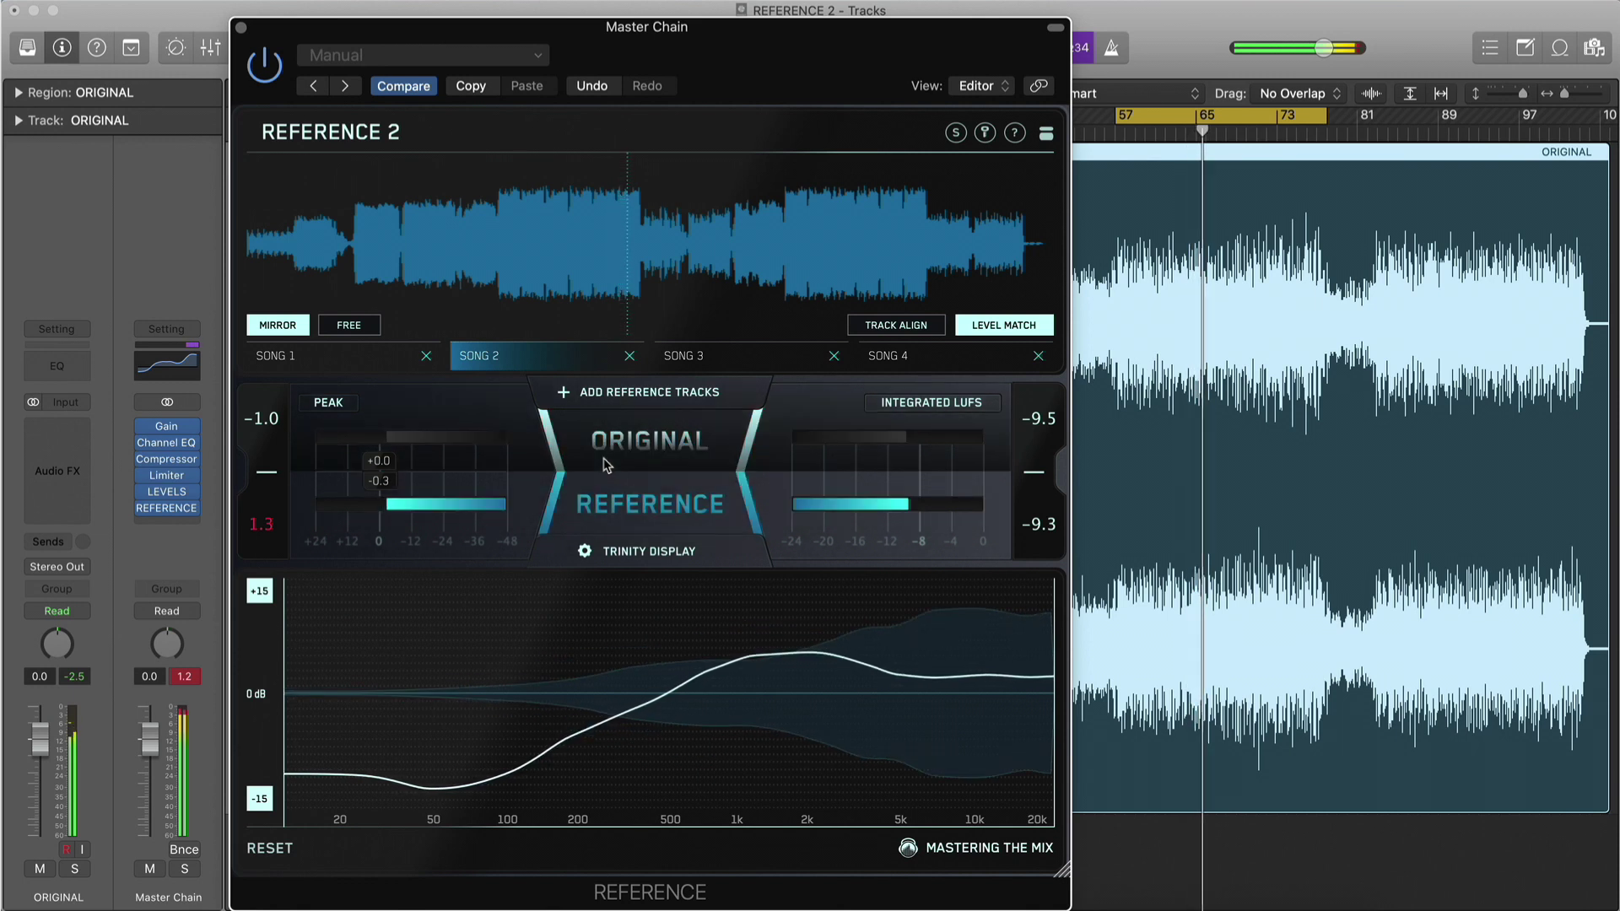
left_click(694, 454)
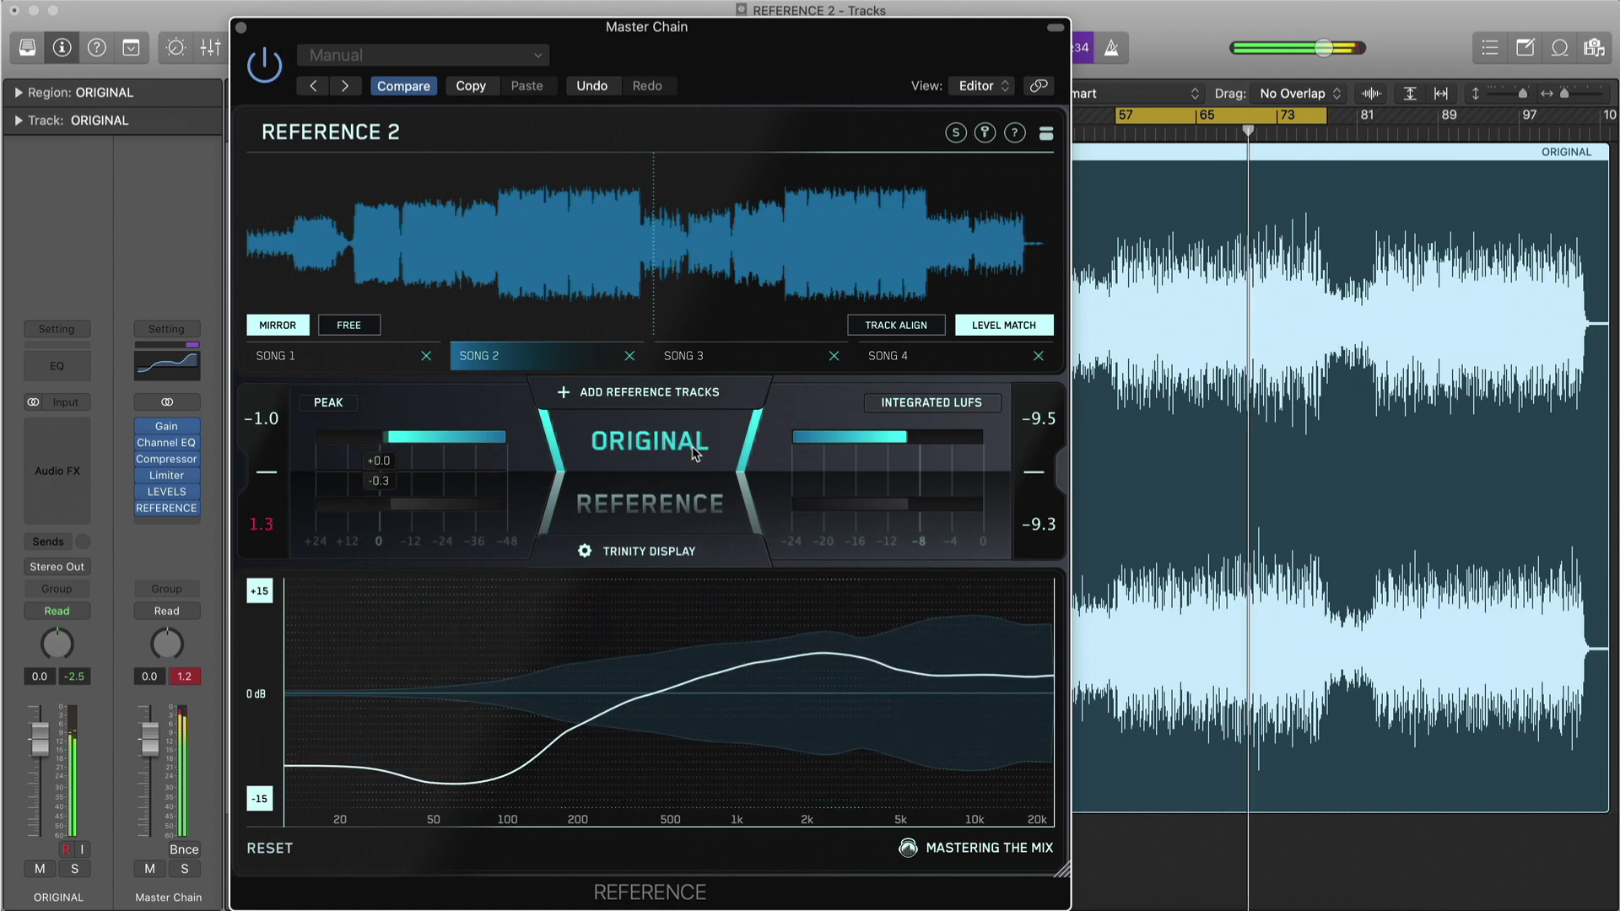
left_click(693, 454)
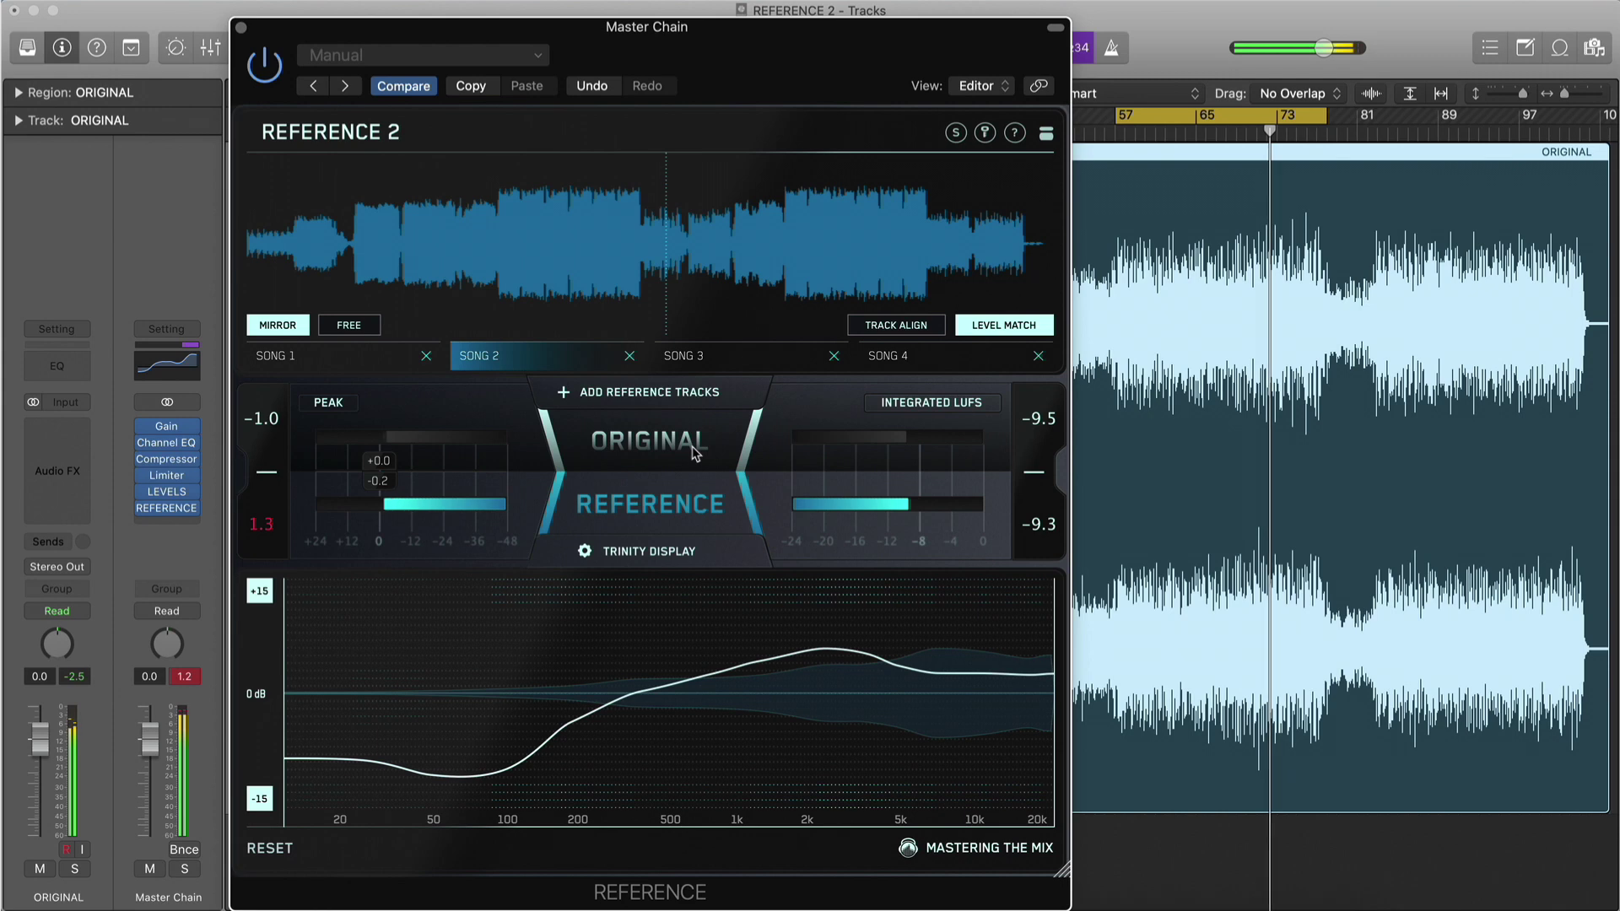
left_click(697, 447)
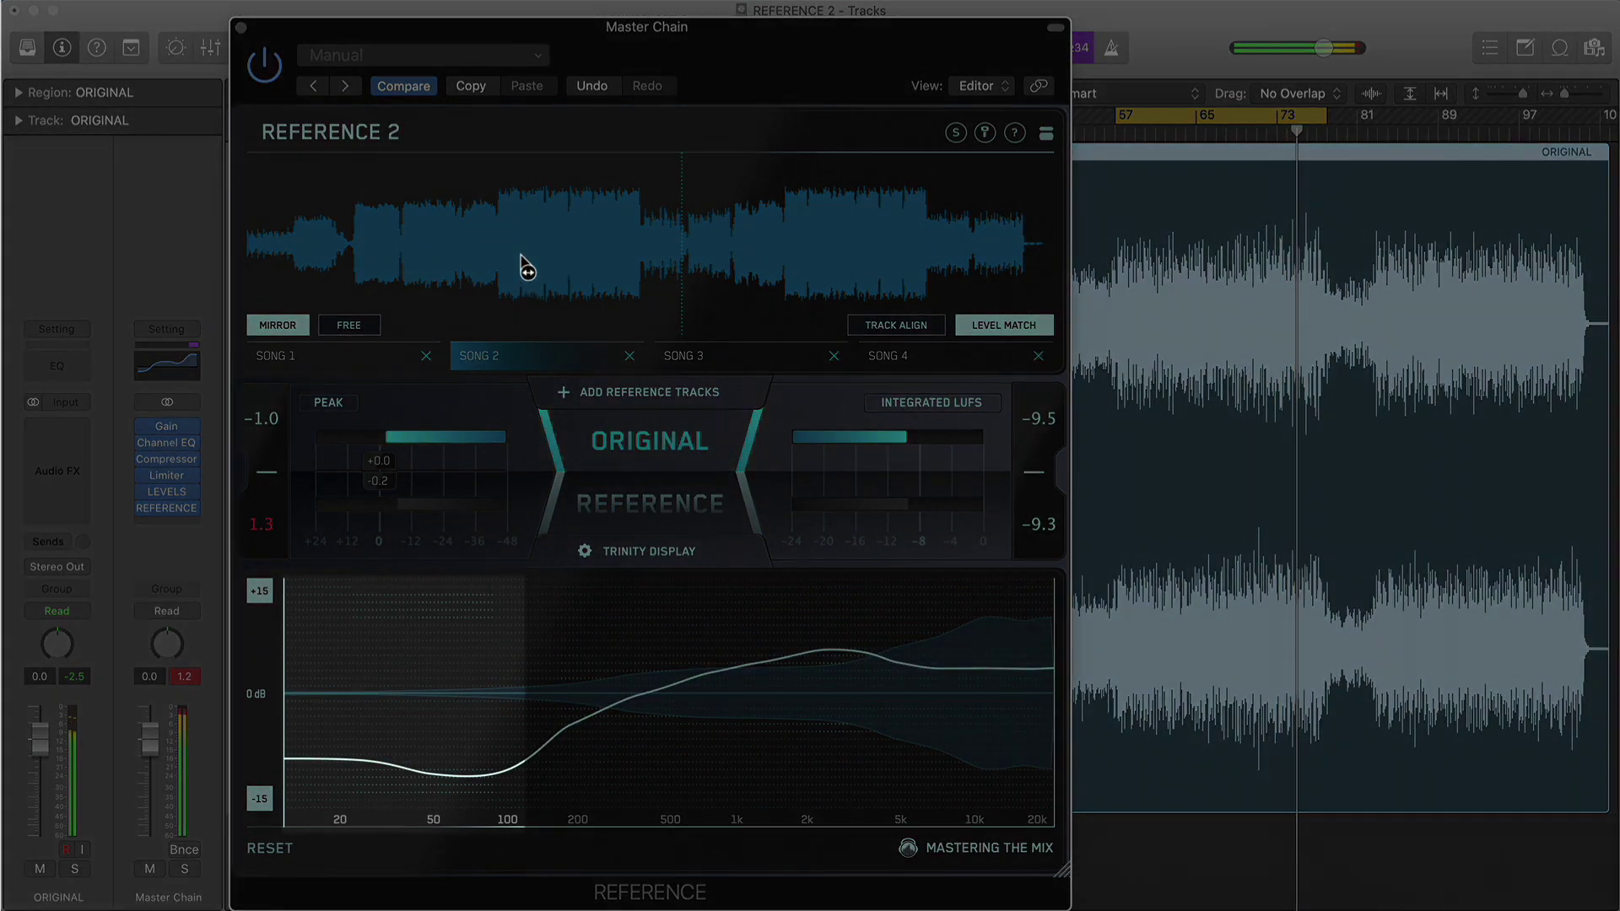
left_click(527, 268)
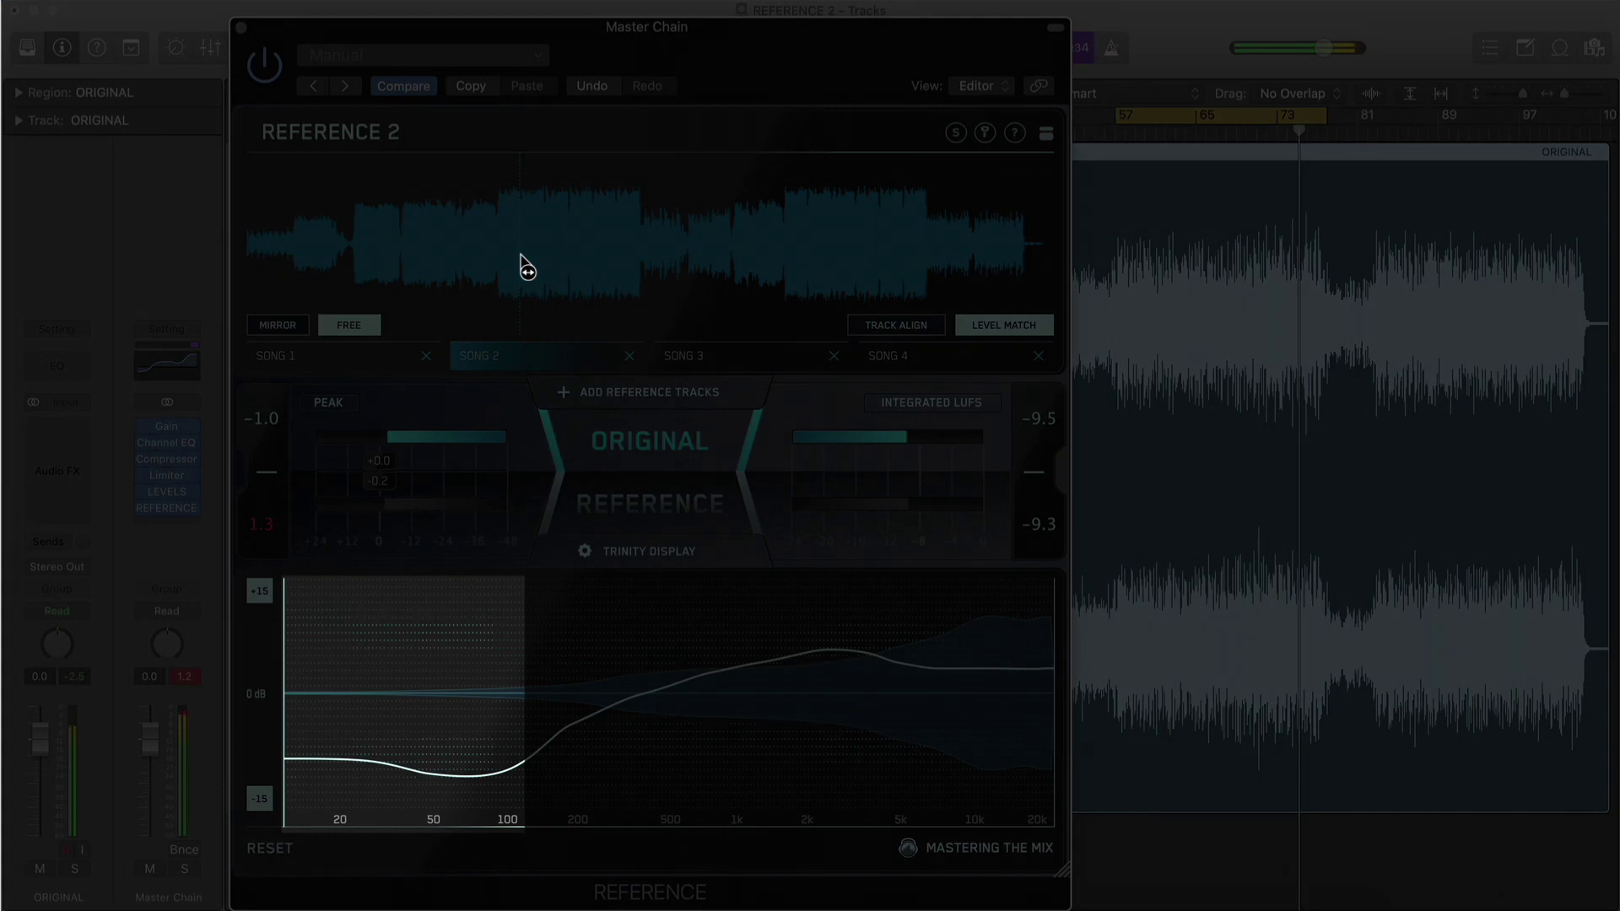
Set the ORIGINAL/REFERENCE switch to REFERENCE to hear Song 2.
left_click(604, 461)
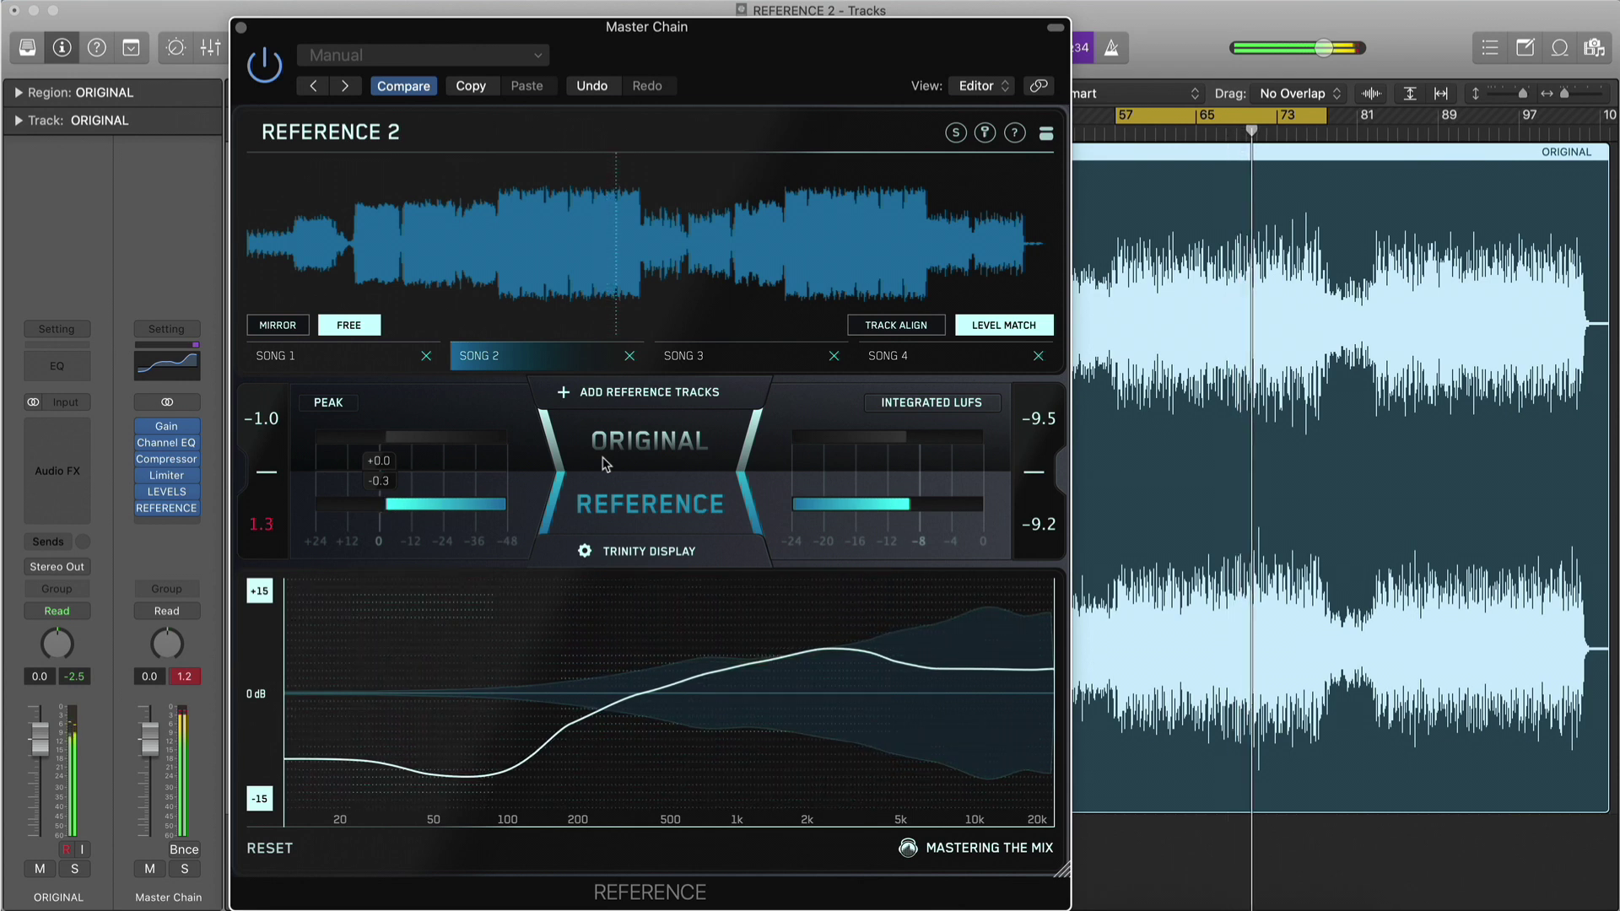
Loop a section of Song 2's waveform, then solo a band around 567 Hz and sweep it across the spectrum.
left_click_drag(524, 218, 648, 239)
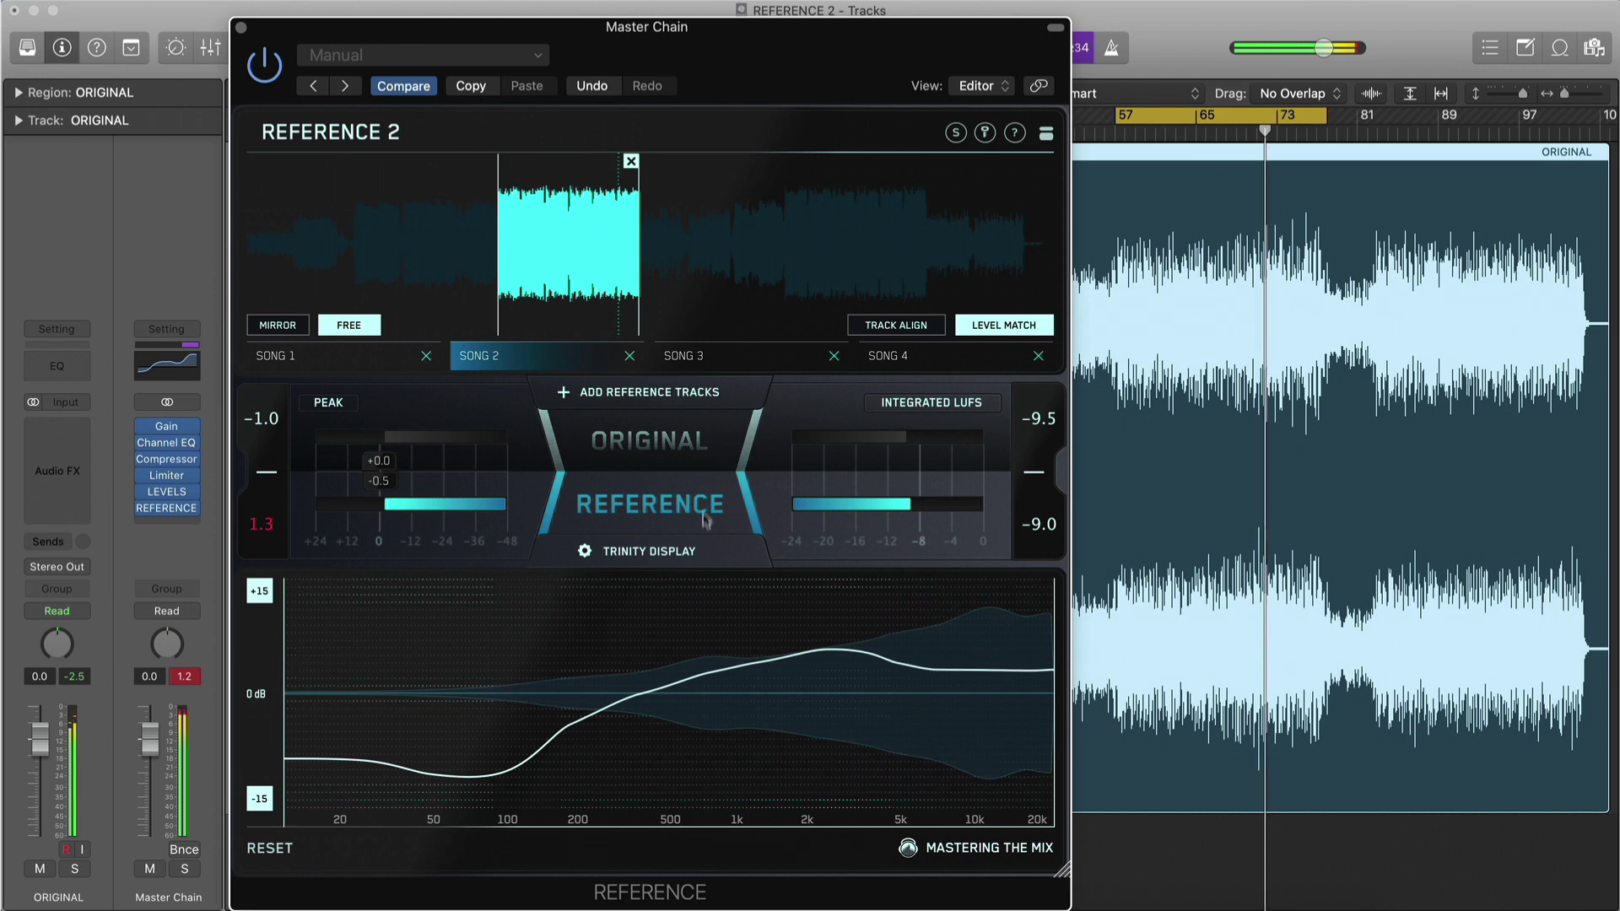
left_click(689, 649)
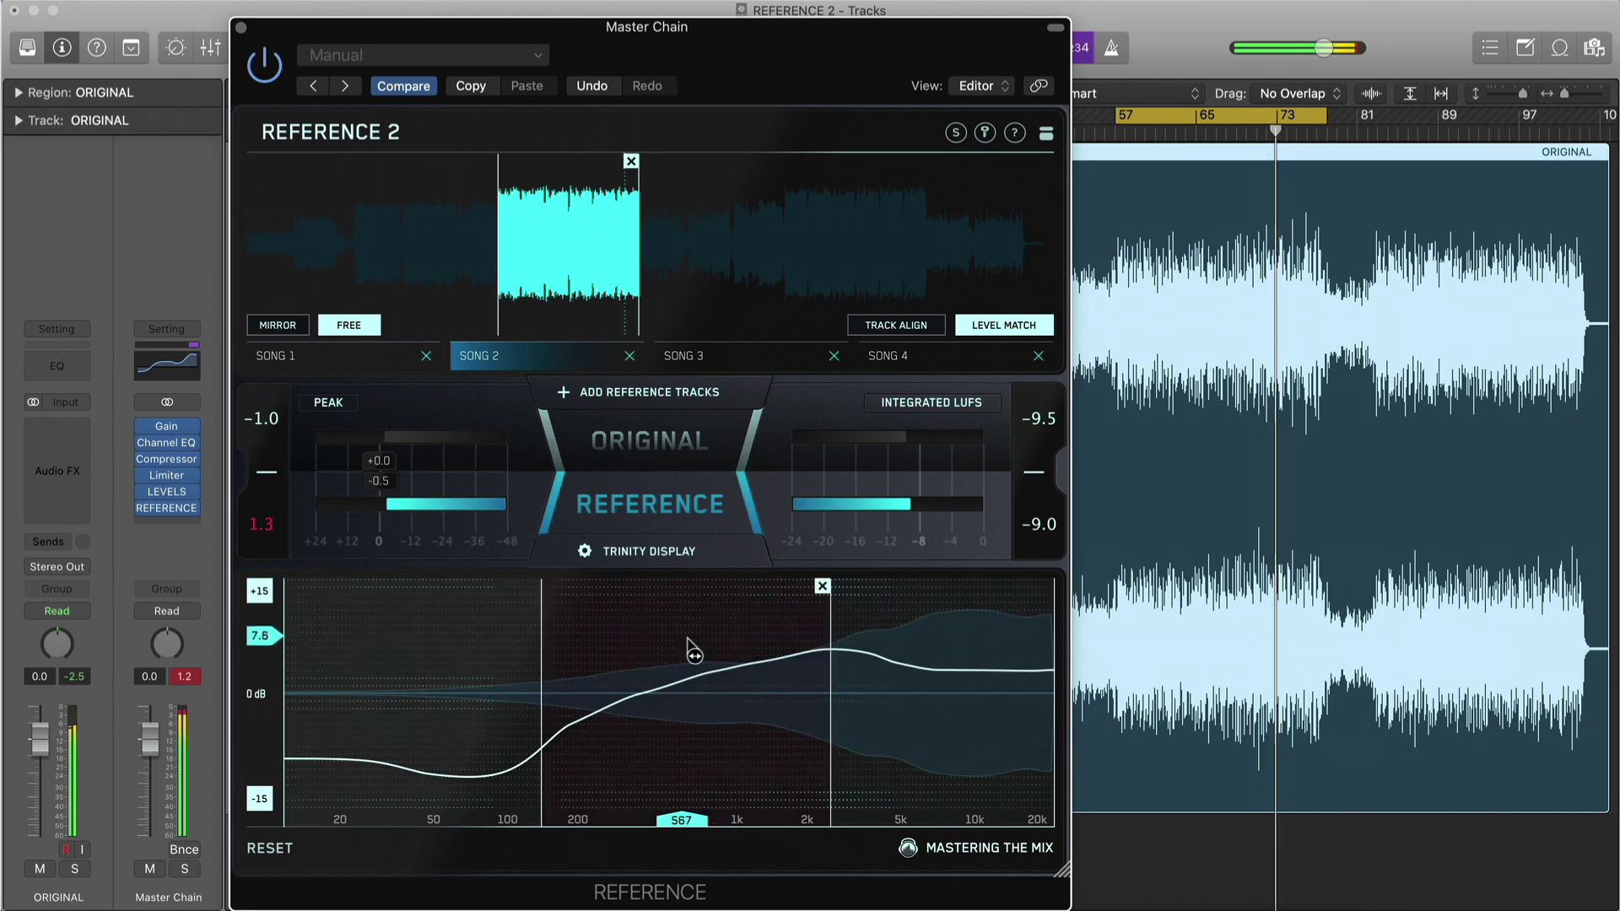
left_click_drag(694, 651, 753, 600)
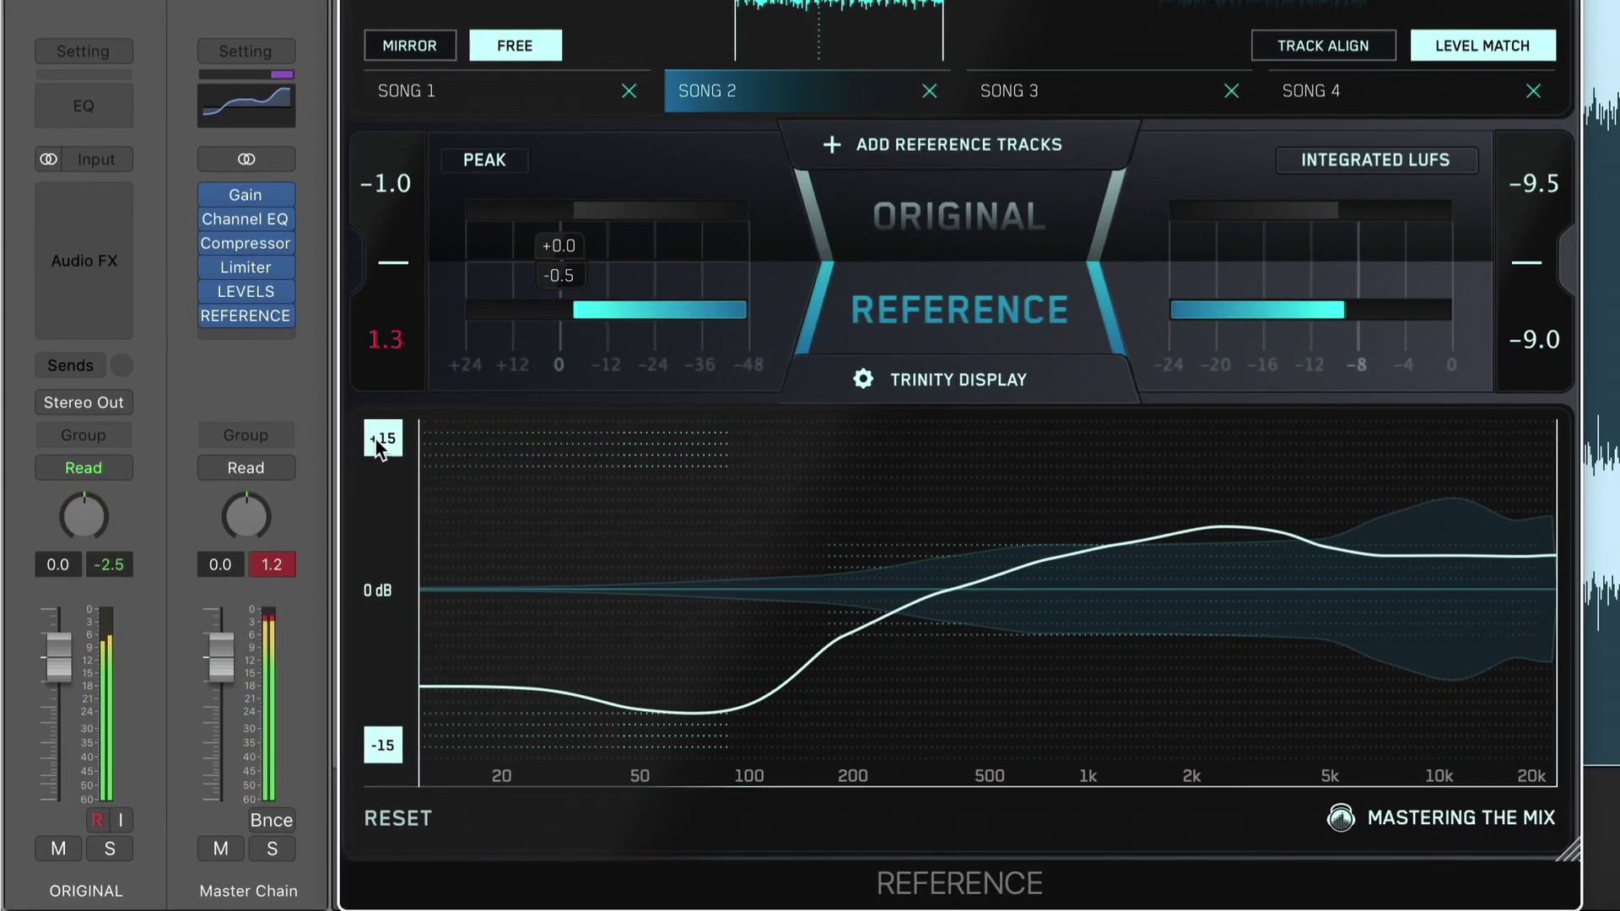
Cycle the REFERENCE 2 graph range through ±20, ±5, ±10 and ±15 dB, then enable Auto Scale.
left_click(255, 591)
left_click(376, 439)
left_click(376, 439)
left_click(376, 438)
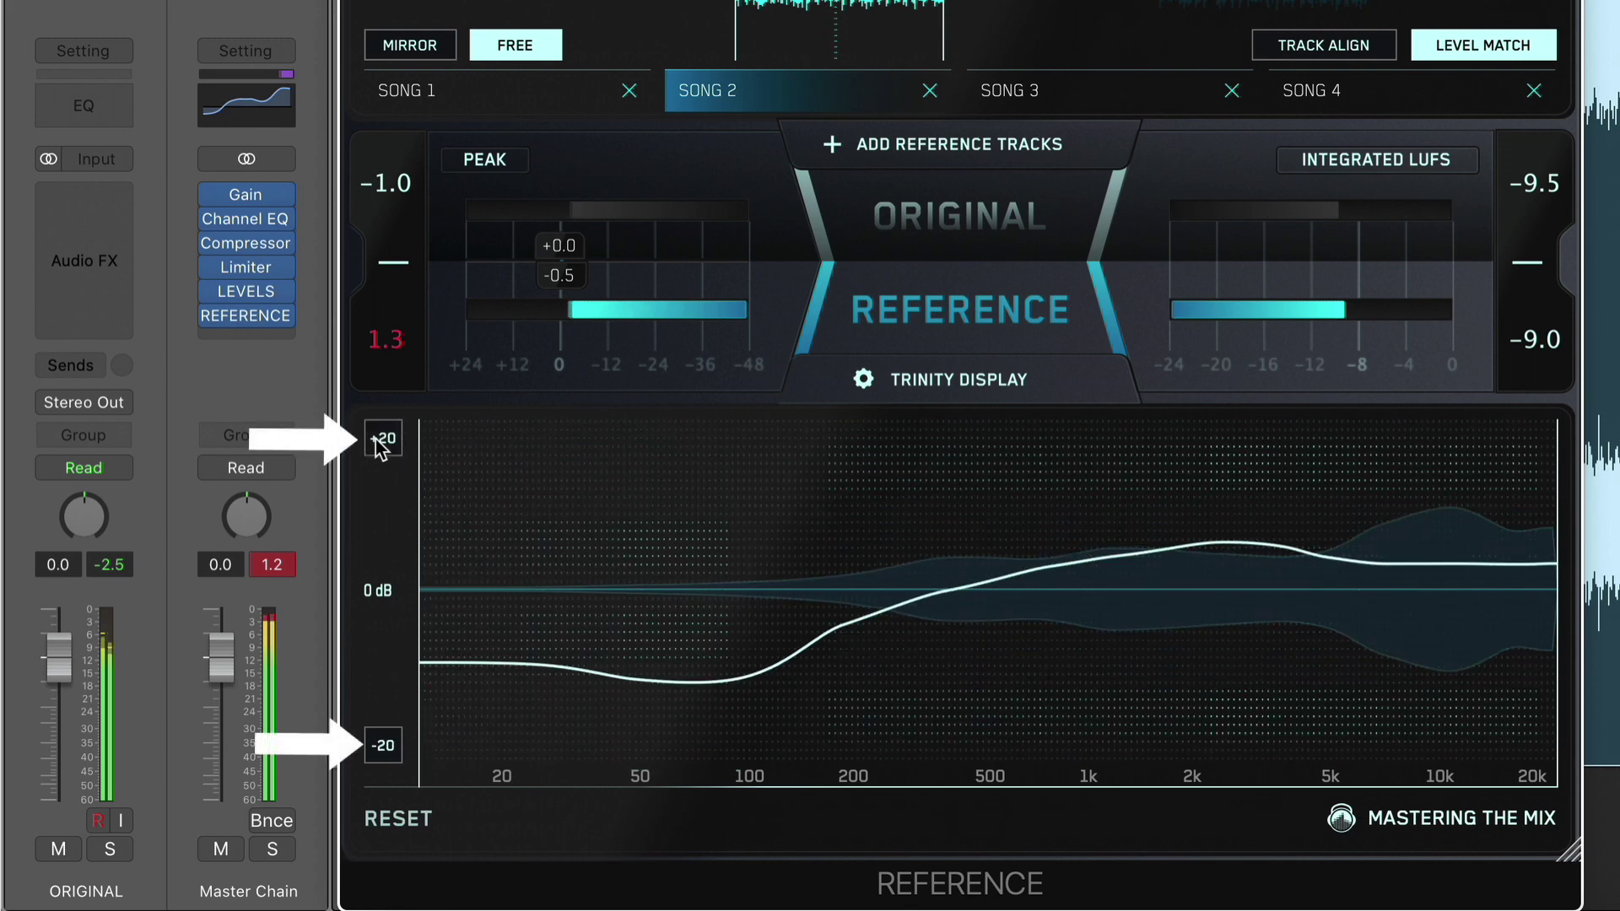
left_click(888, 378)
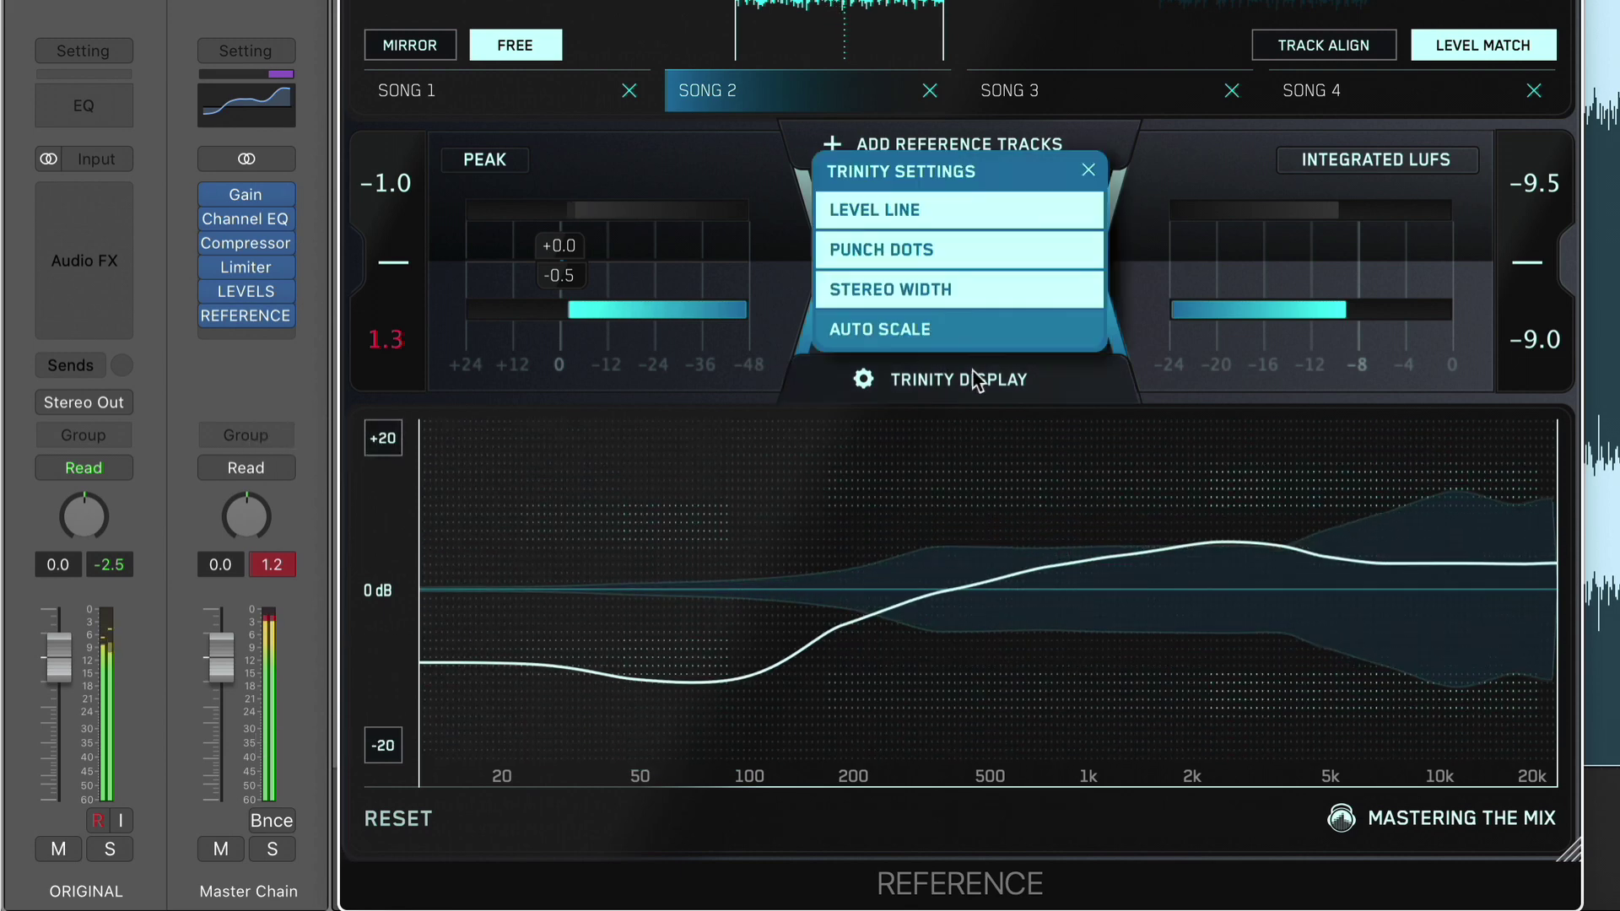
left_click(930, 336)
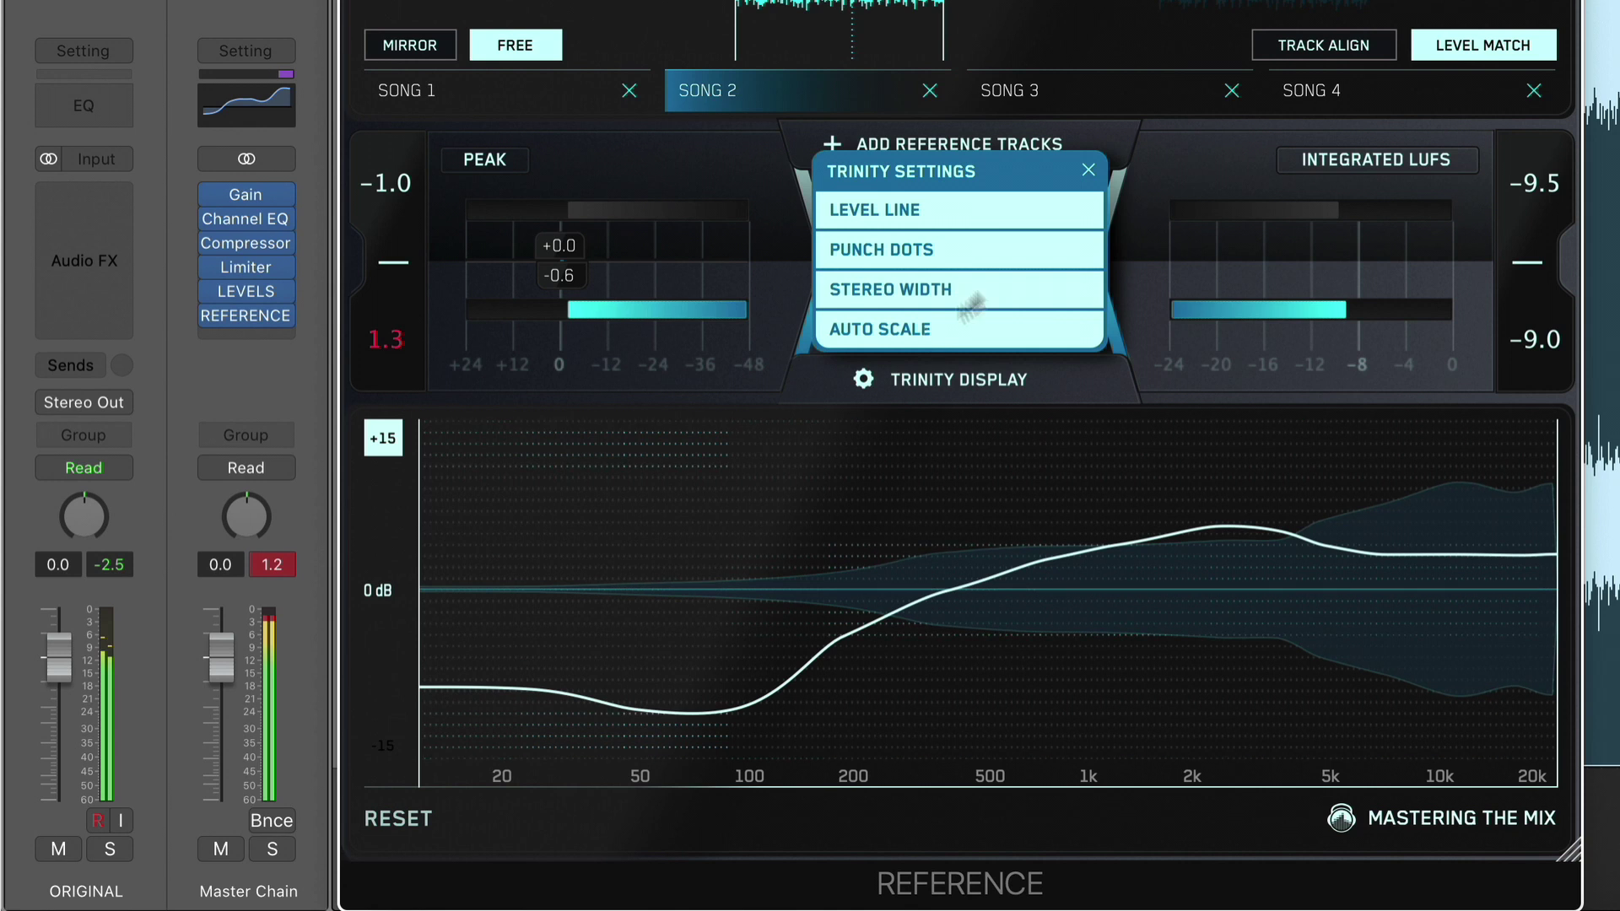
left_click(1090, 170)
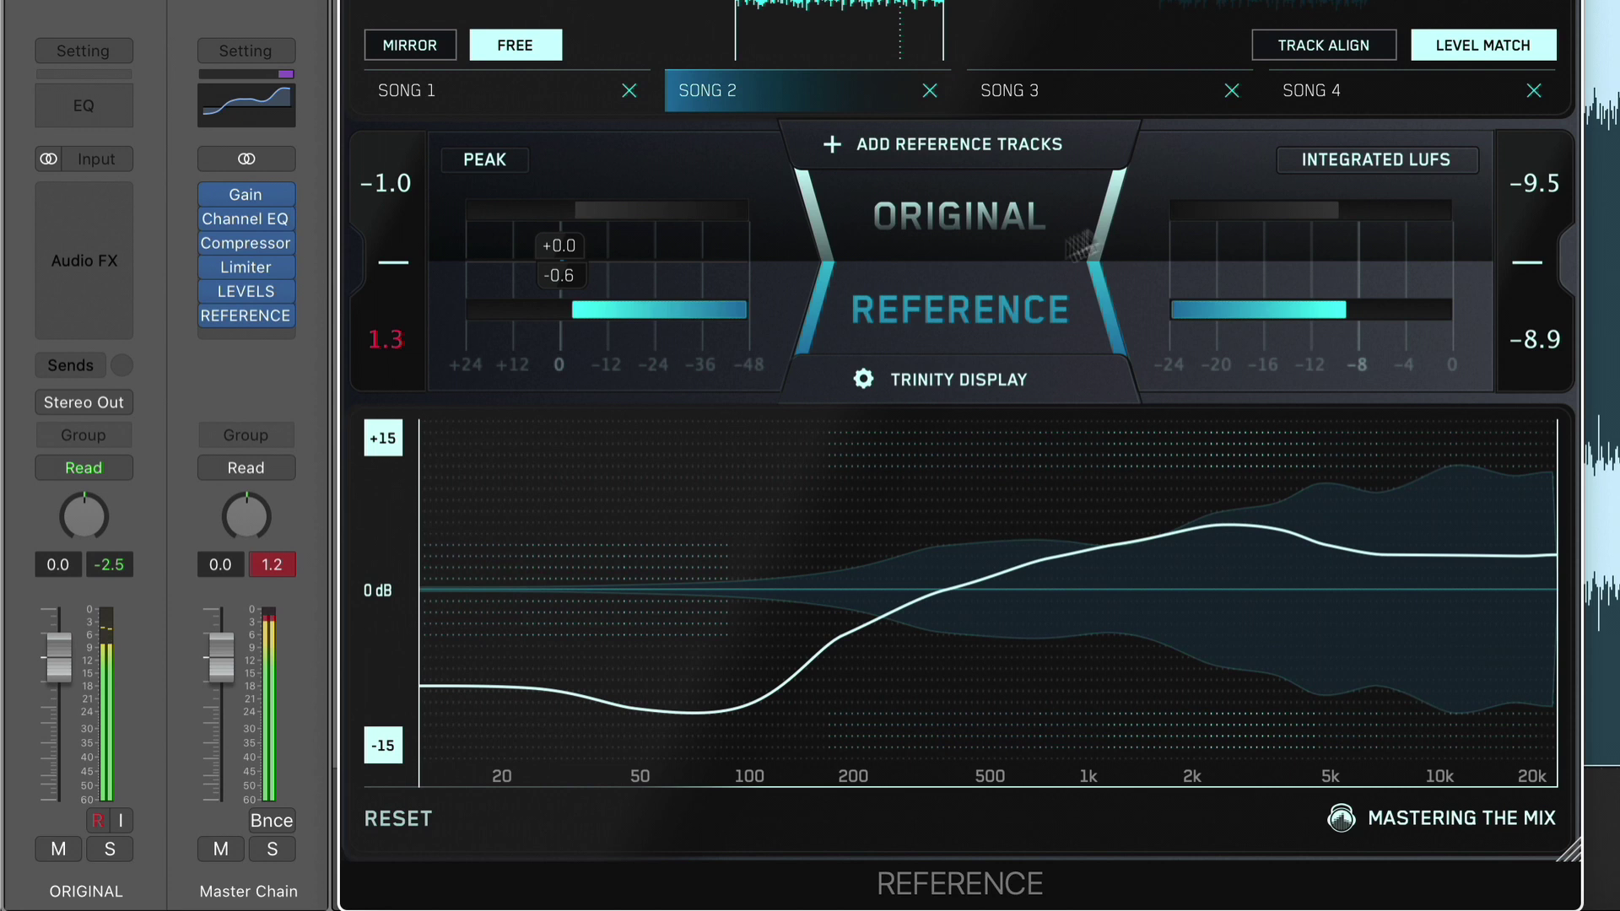
Cycle through the ranges again, re-enable Auto Scale, and settle on a ±5 dB range.
left_click(386, 443)
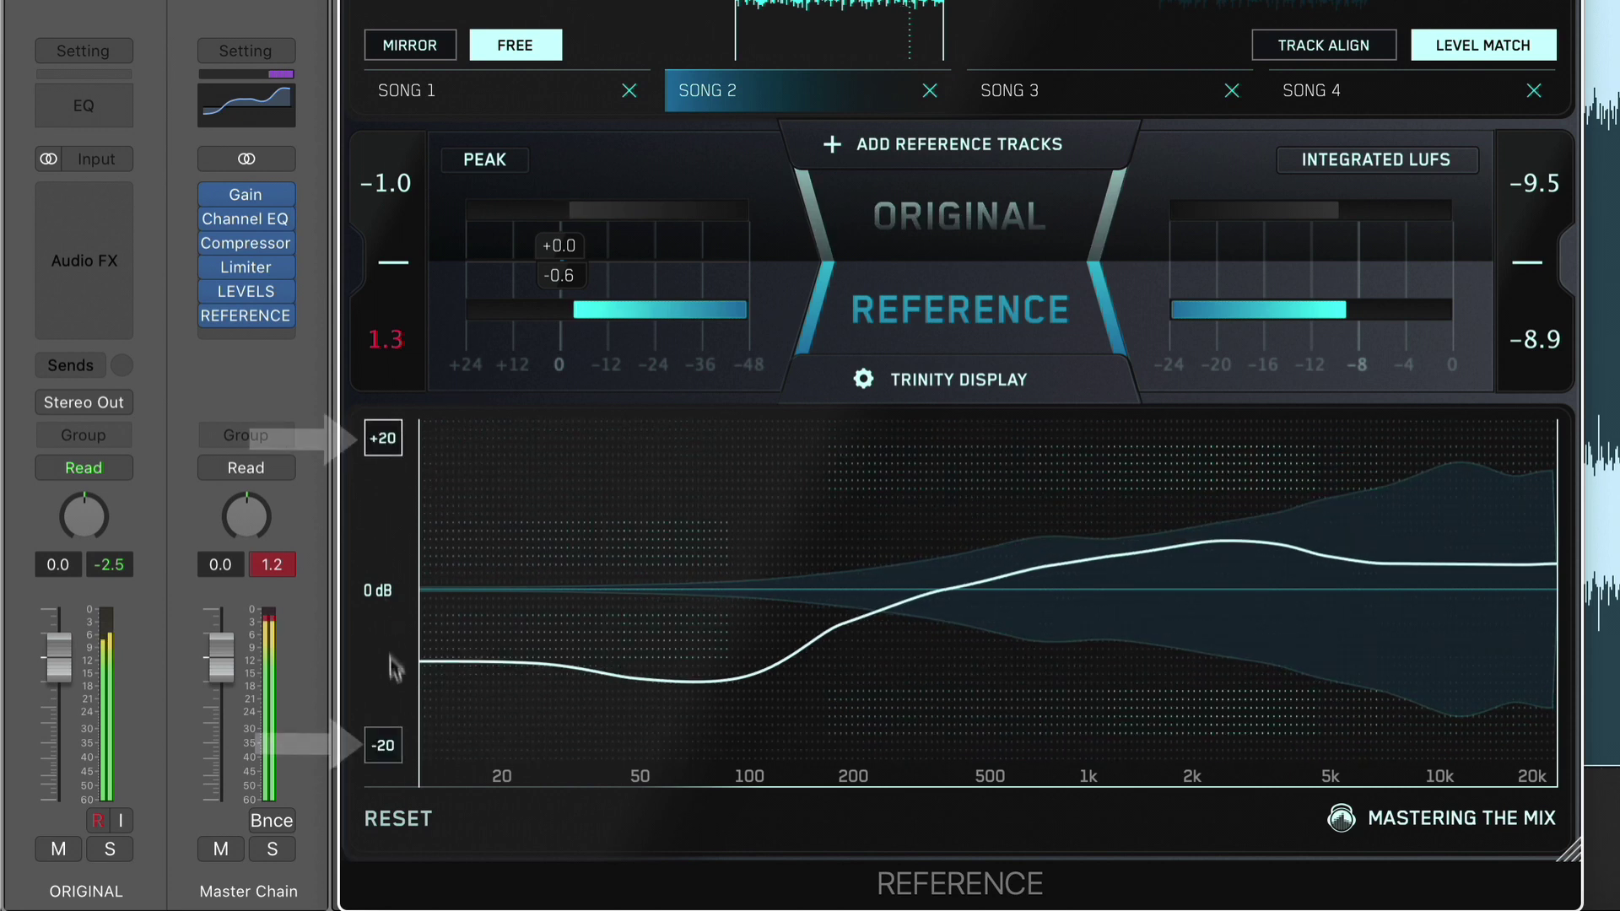
left_click(390, 748)
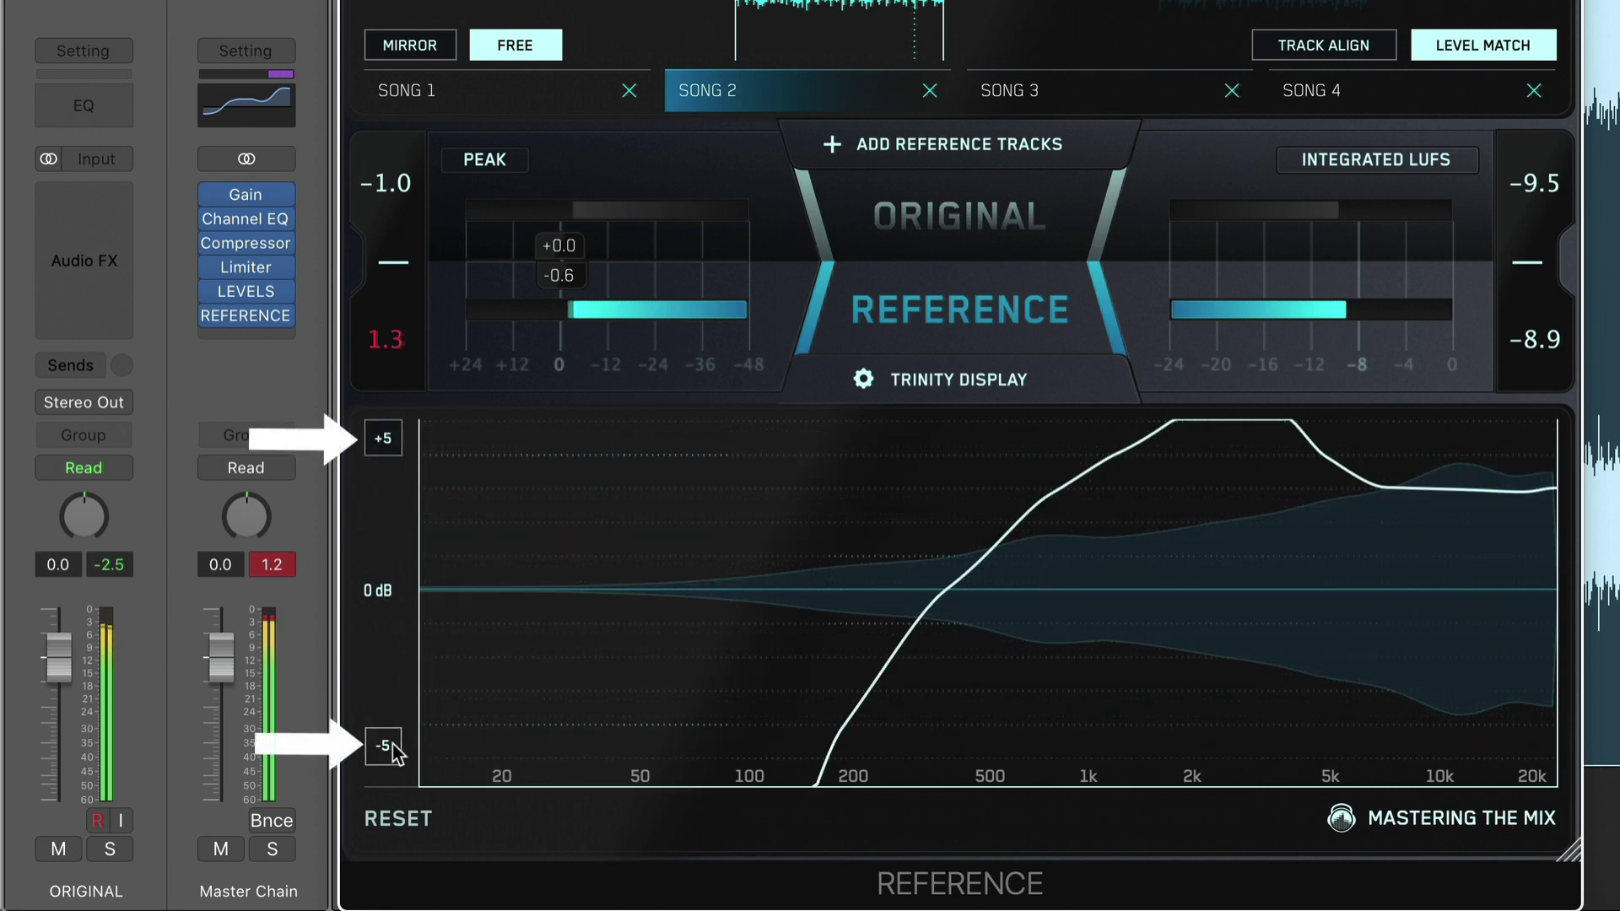
left_click(388, 446)
left_click(390, 447)
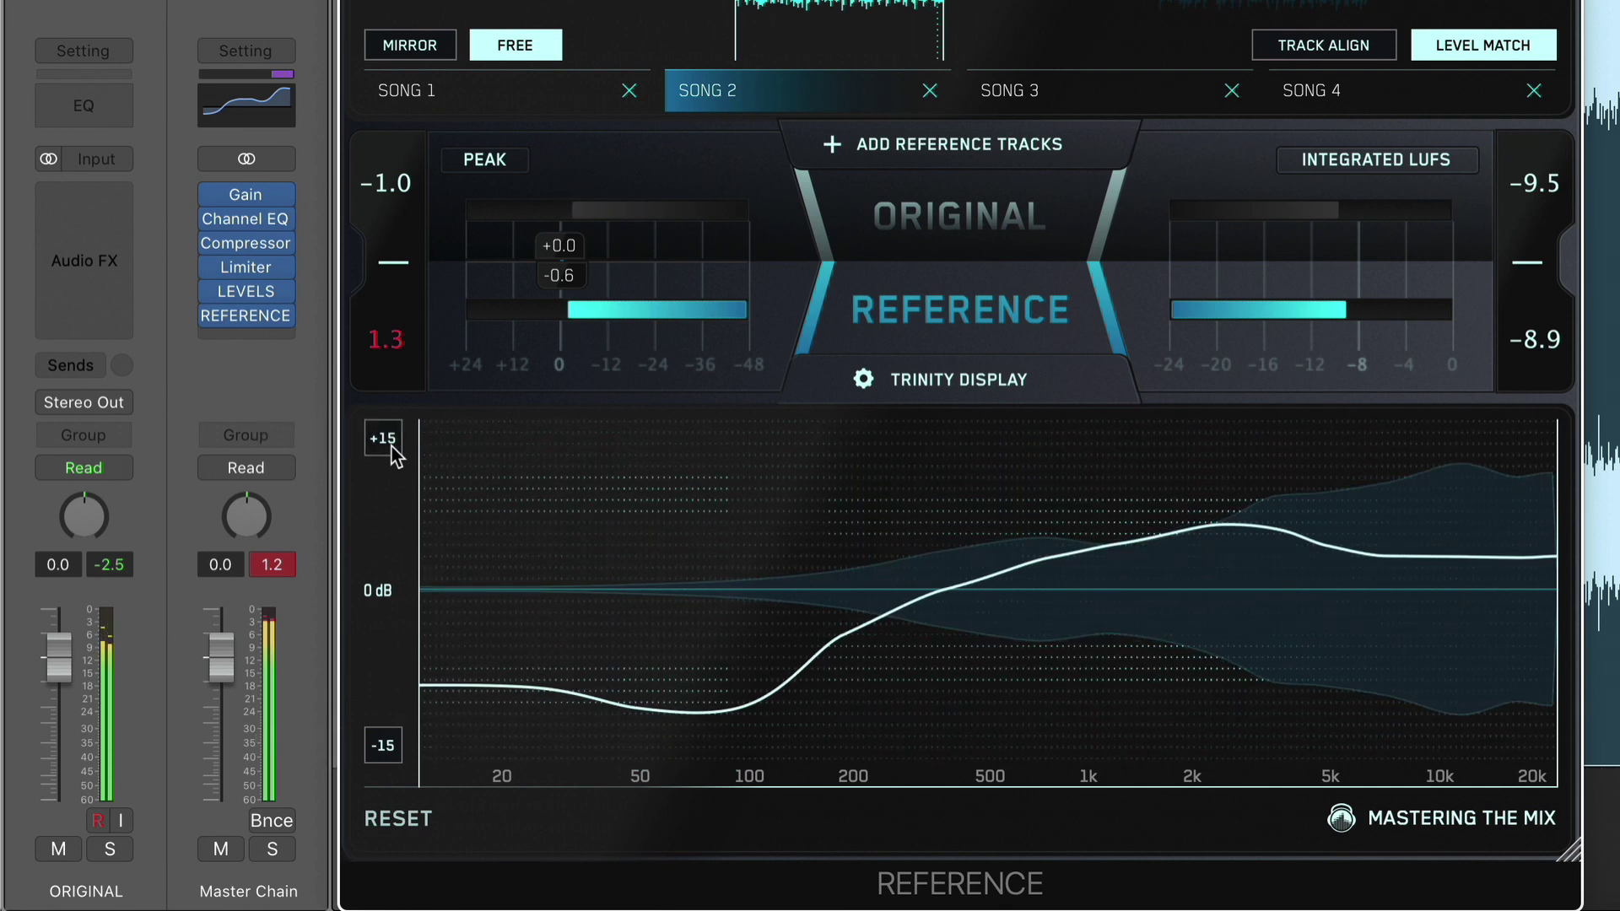
left_click(924, 393)
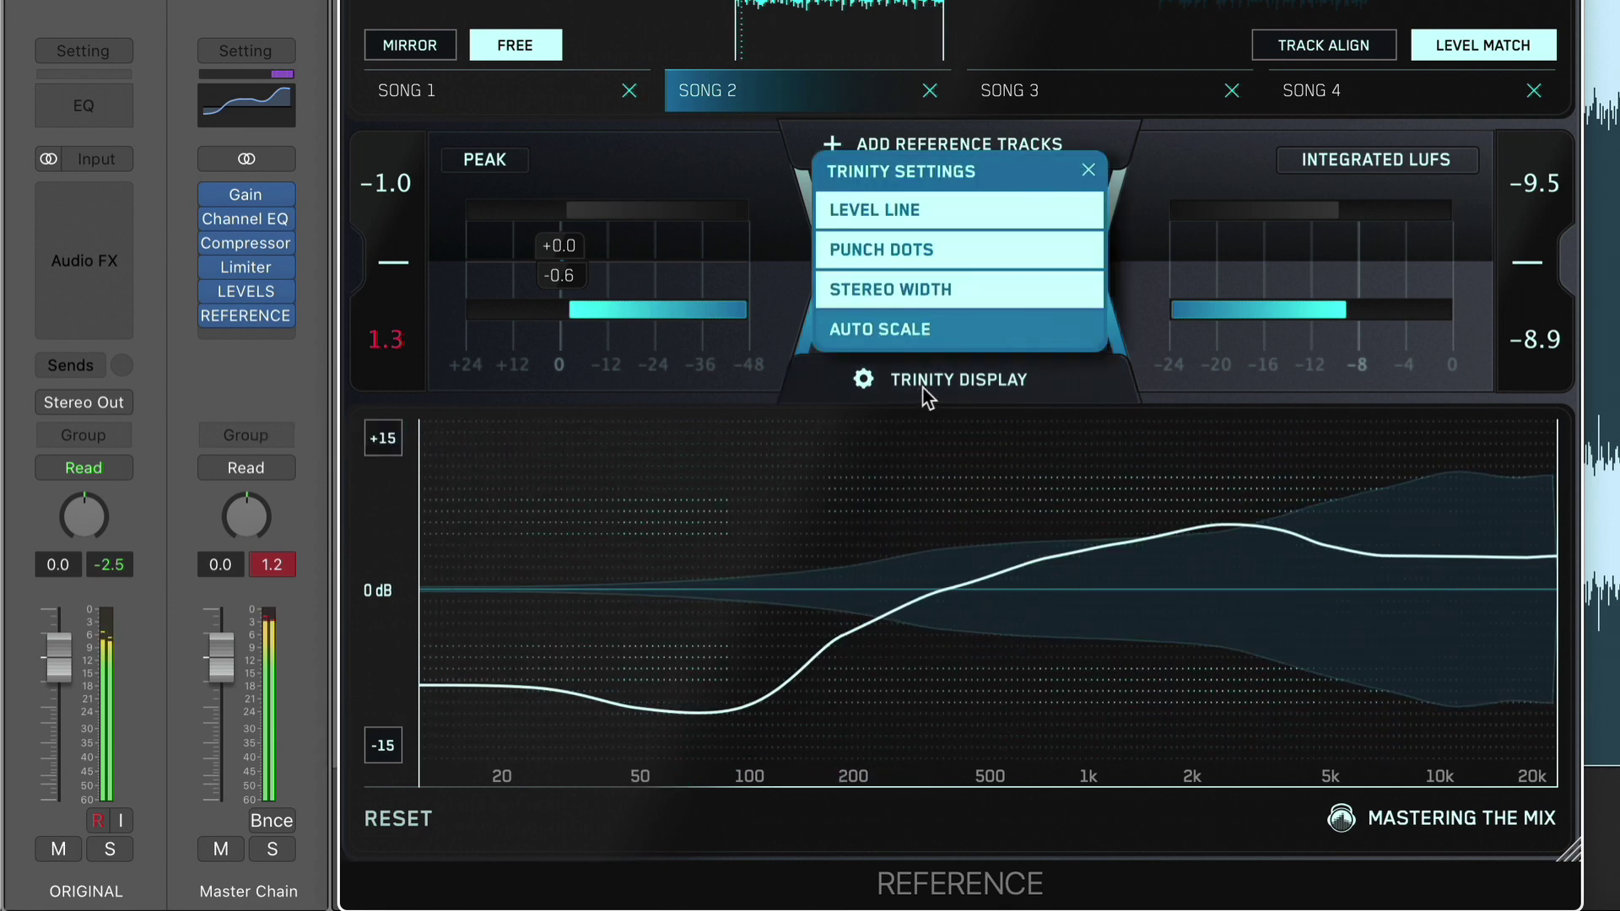
left_click(975, 340)
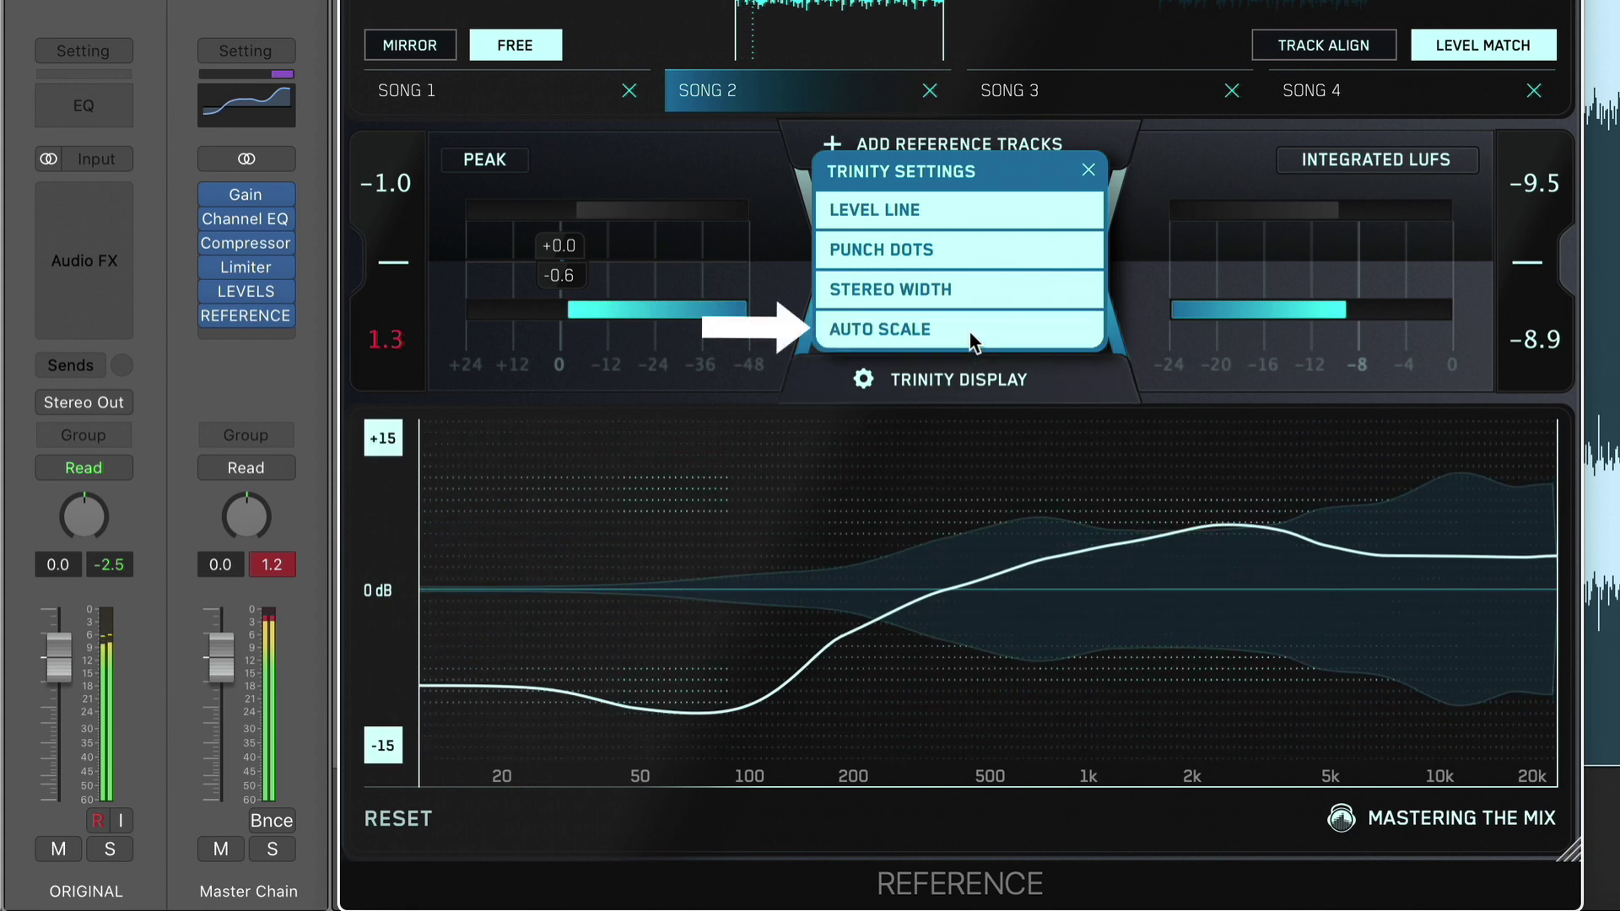
left_click(1090, 173)
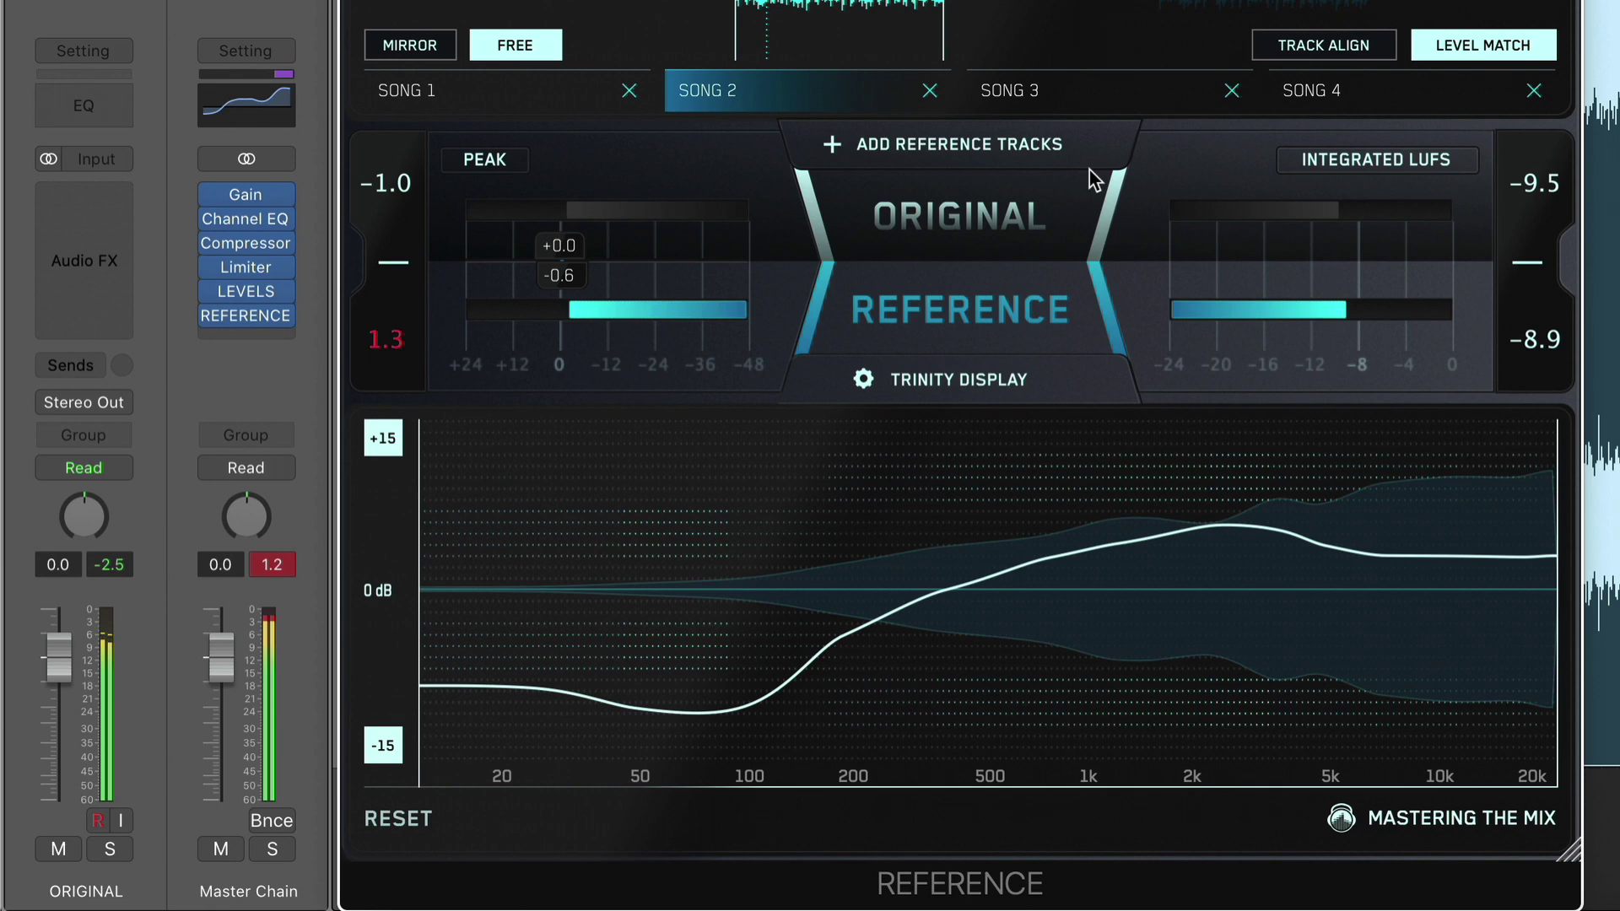
left_click(383, 439)
left_click(383, 439)
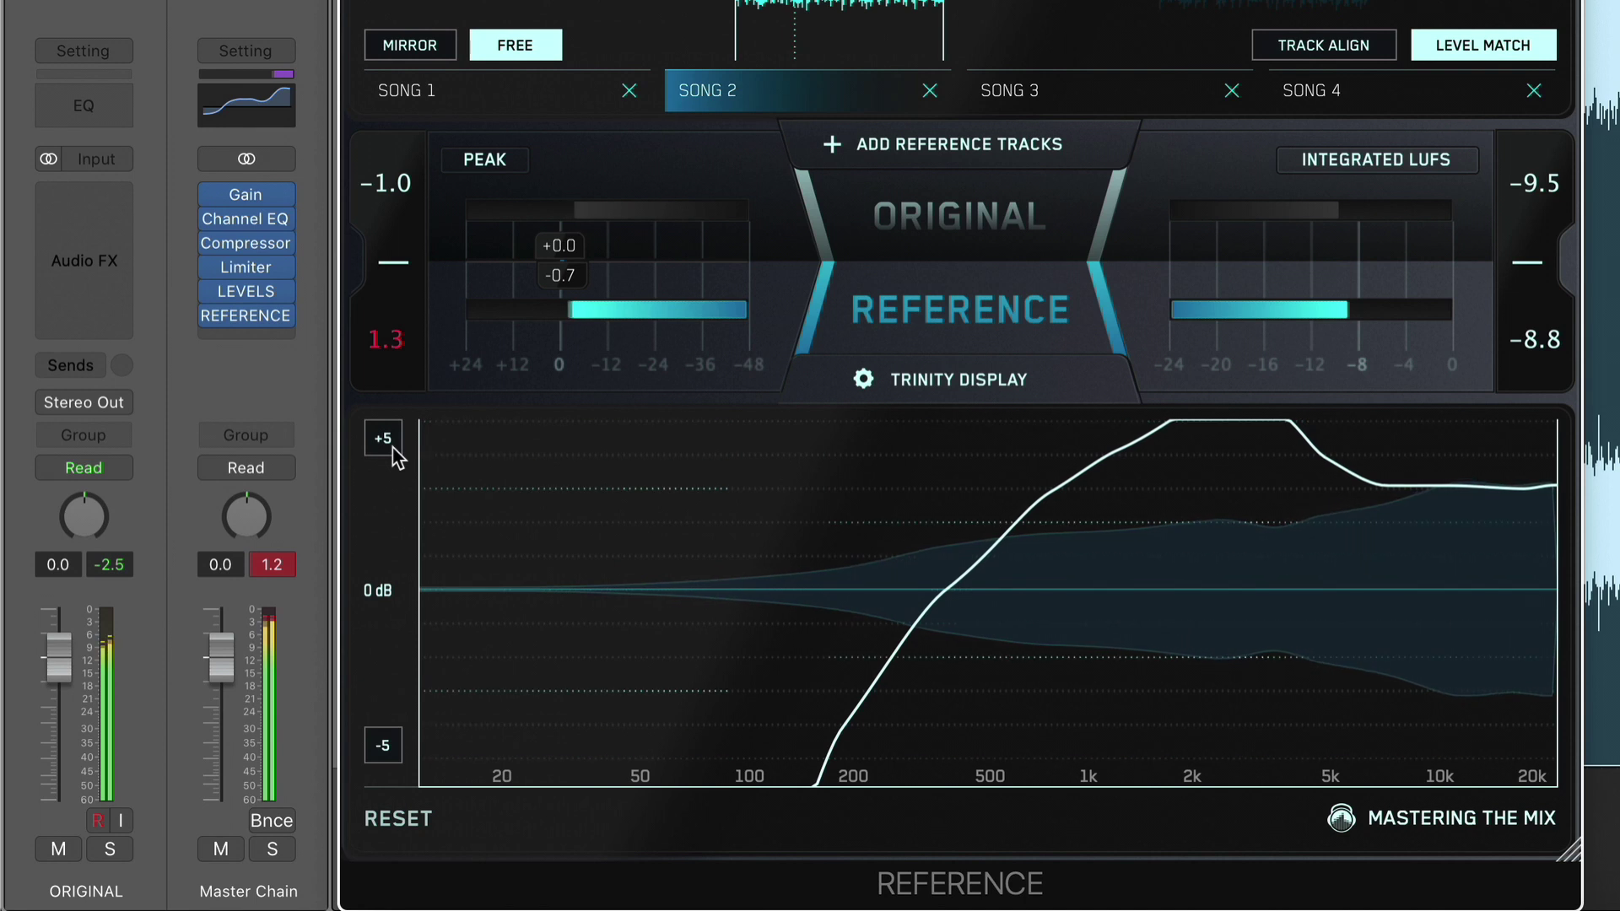
Enable Auto Scale with level line and stereo width shown and punch dots hidden, then start playback.
left_click(934, 376)
left_click(935, 329)
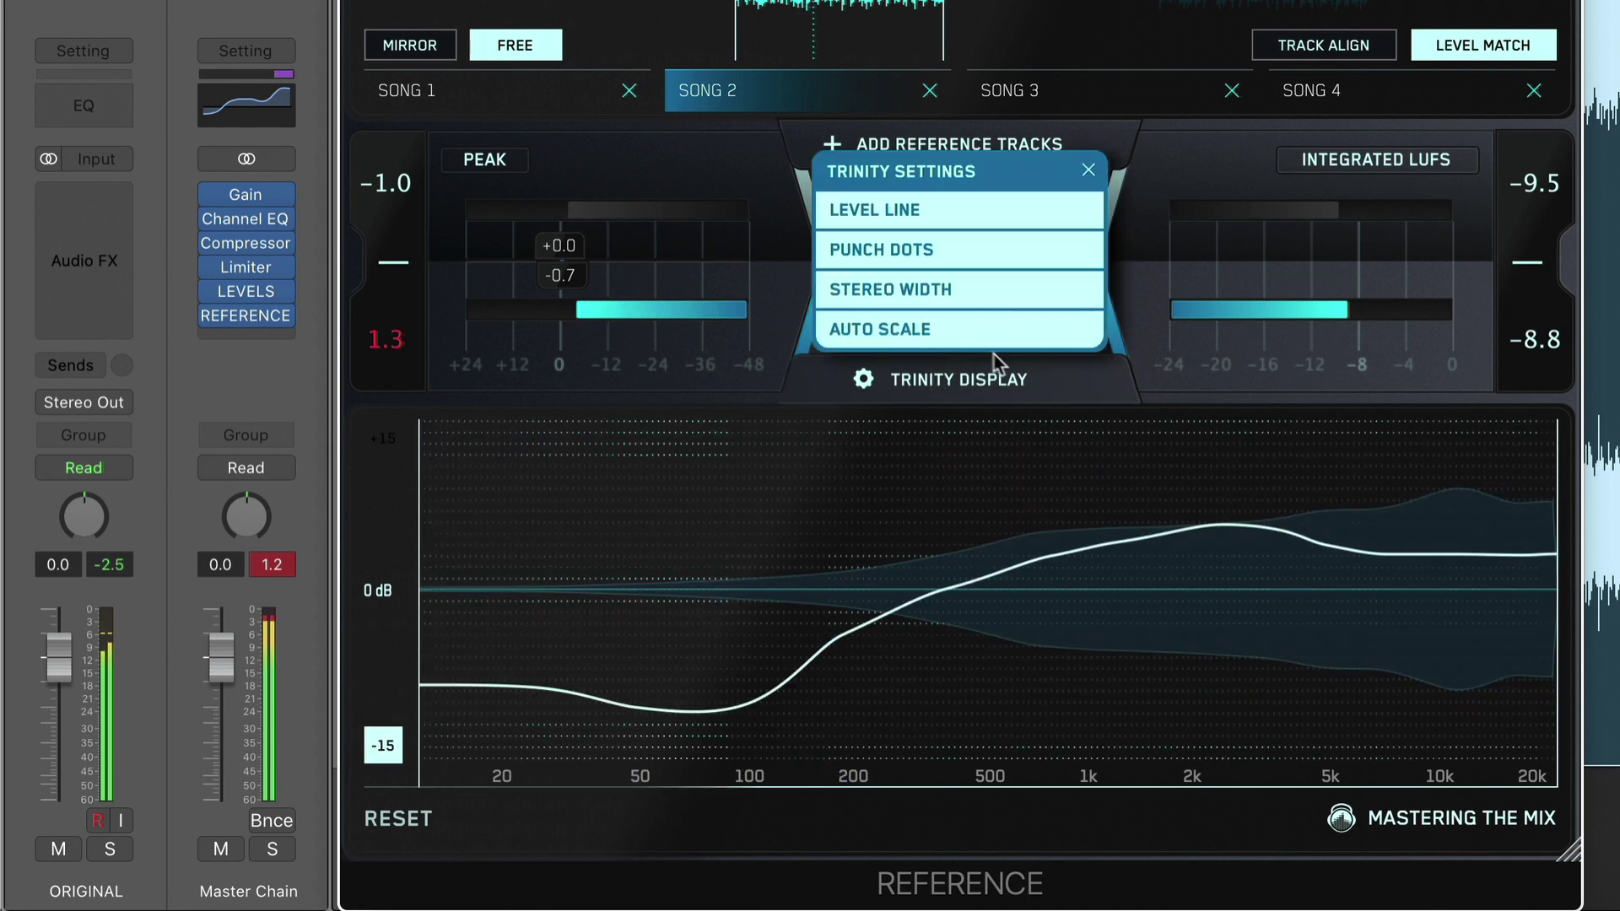
left_click(982, 211)
left_click(965, 287)
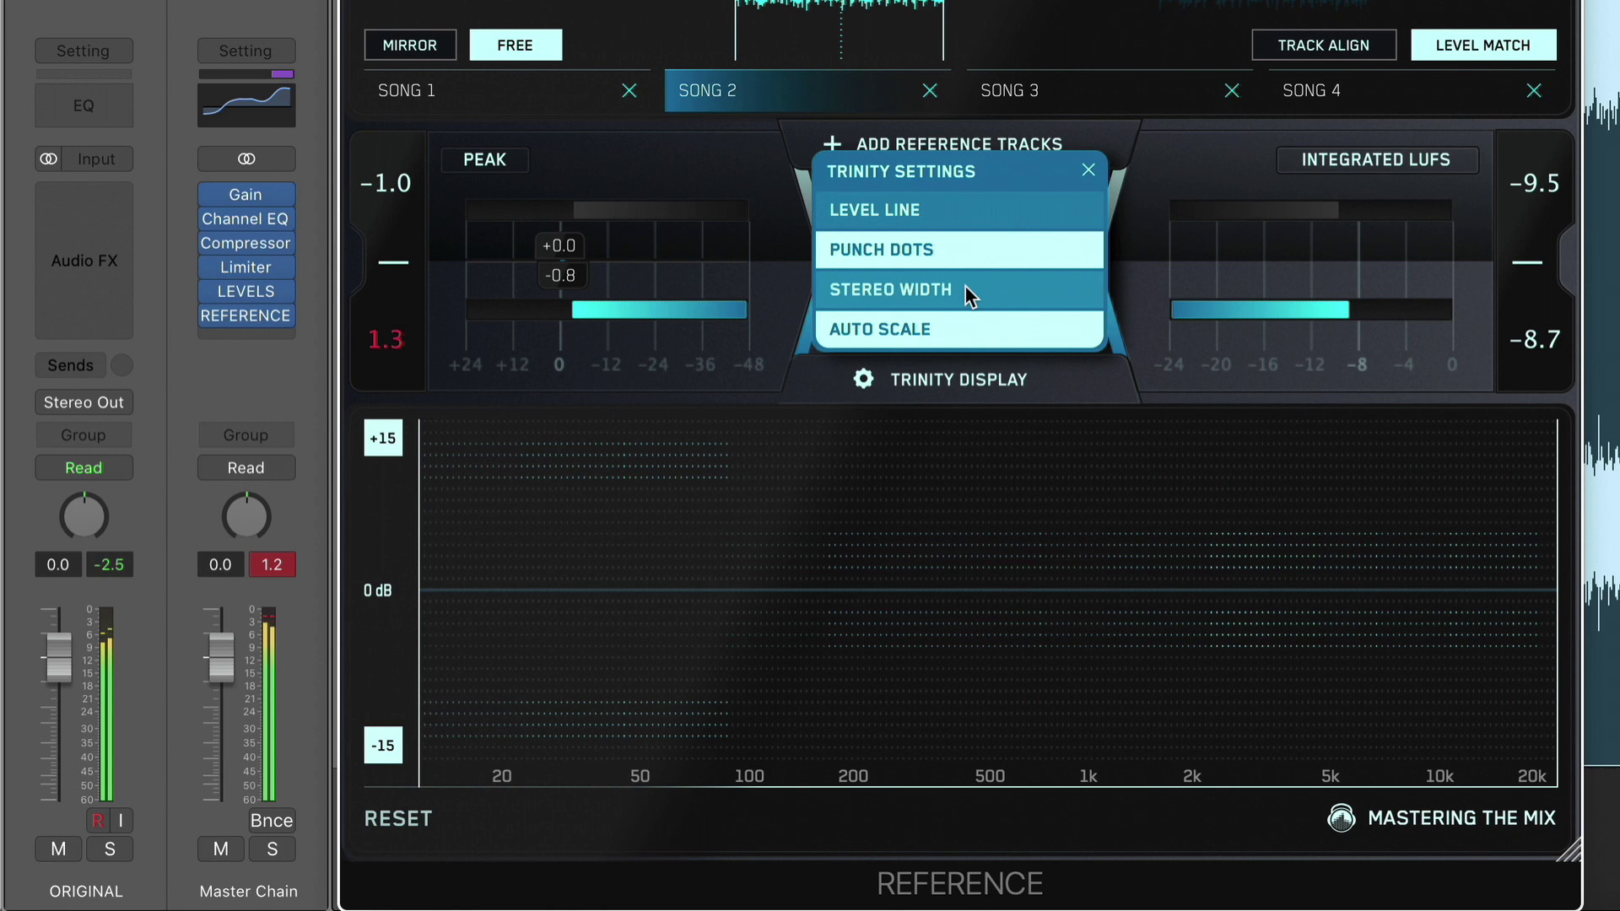
left_click(944, 210)
left_click(948, 245)
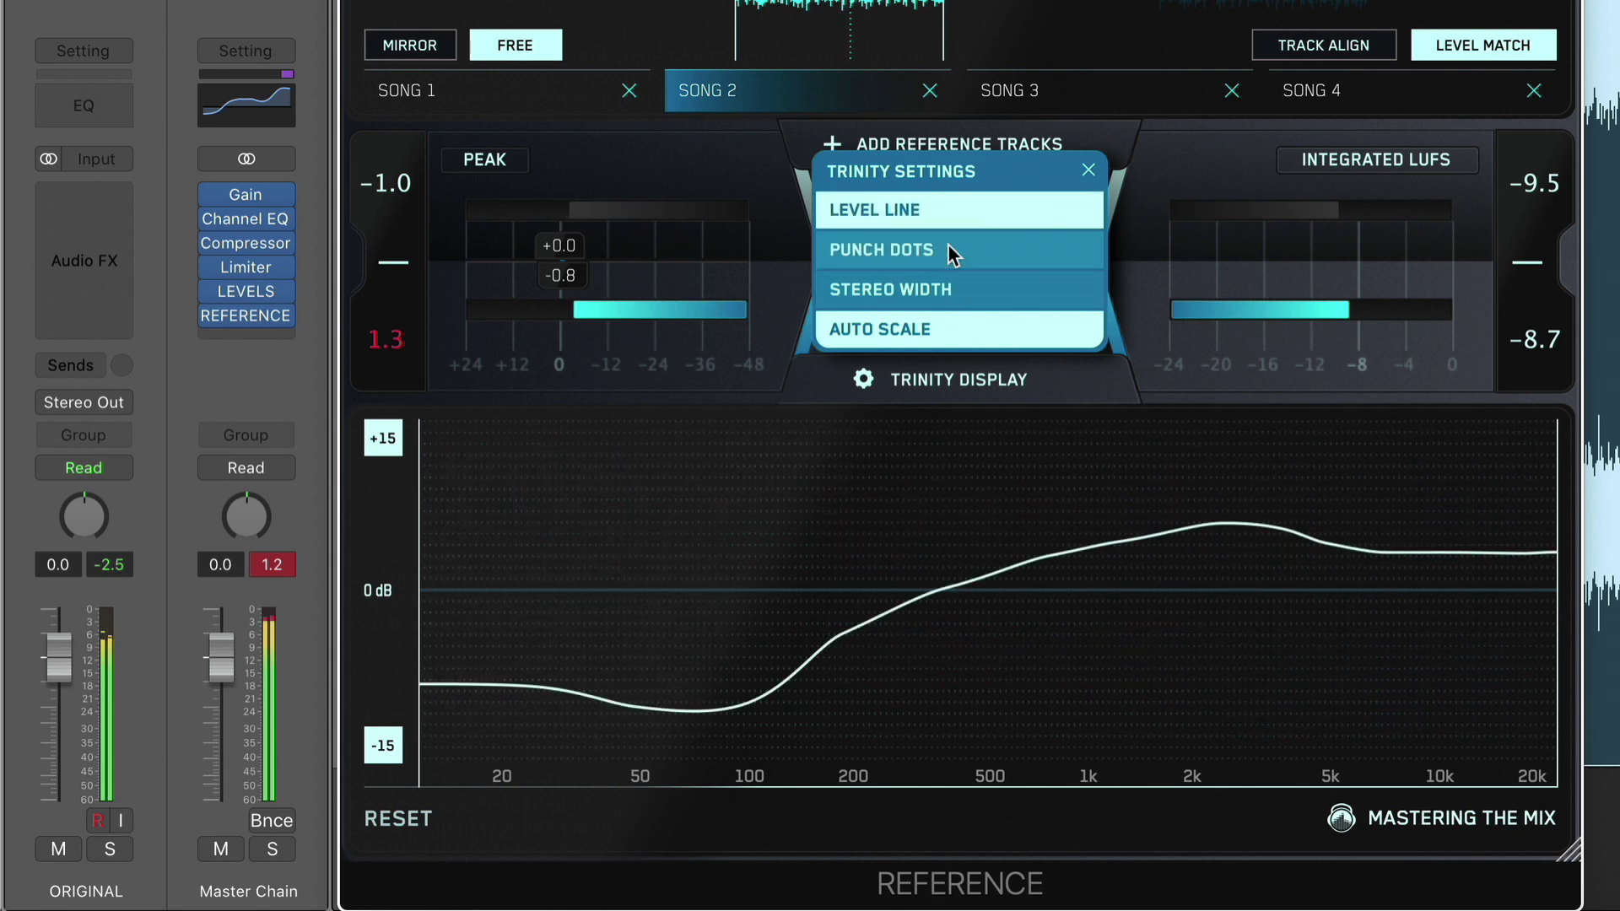
left_click(963, 291)
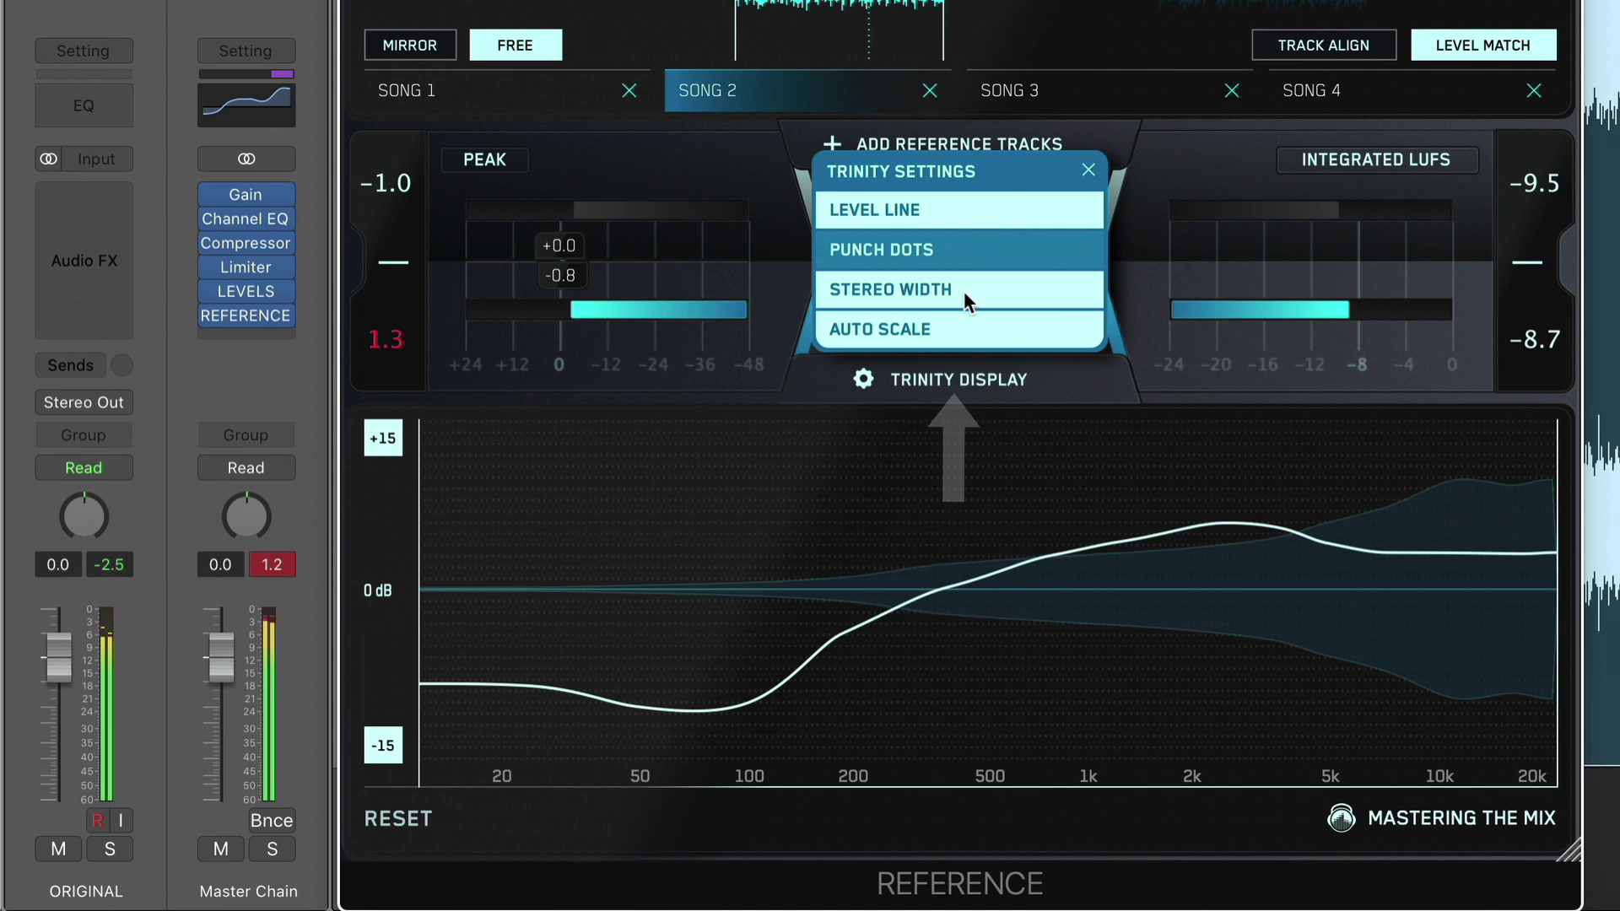
left_click(400, 822)
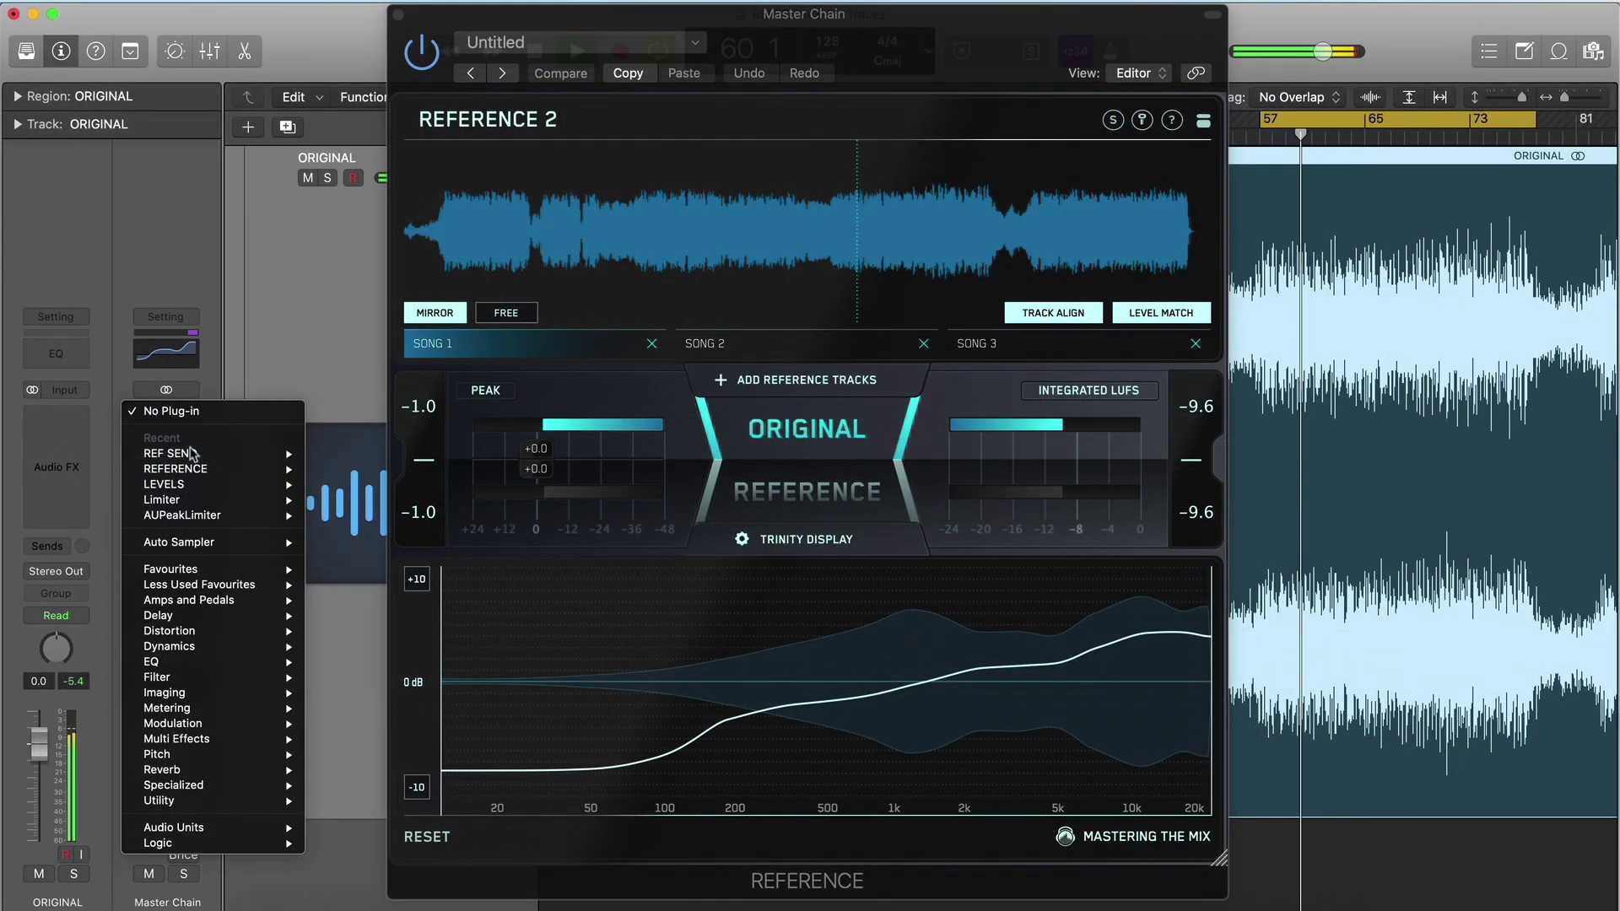
Insert Mastering The Mix REF SEND in the Master Chain's first slot, placing its window beside REFERENCE 2.
mouse_move(192, 454)
left_click(342, 454)
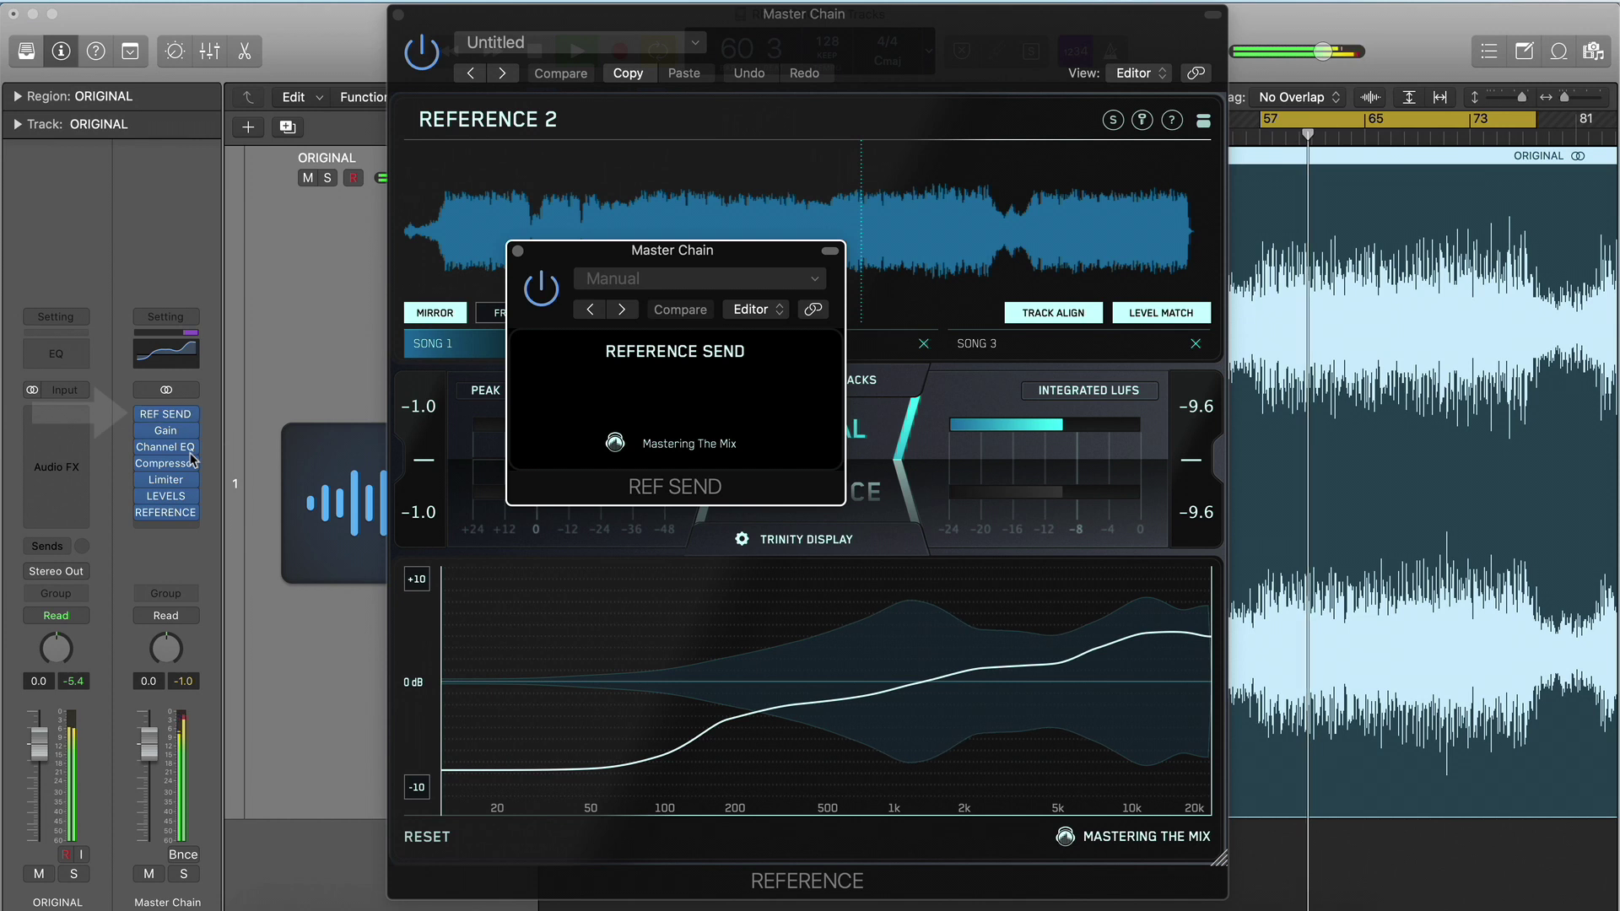
left_click_drag(613, 253, 109, 39)
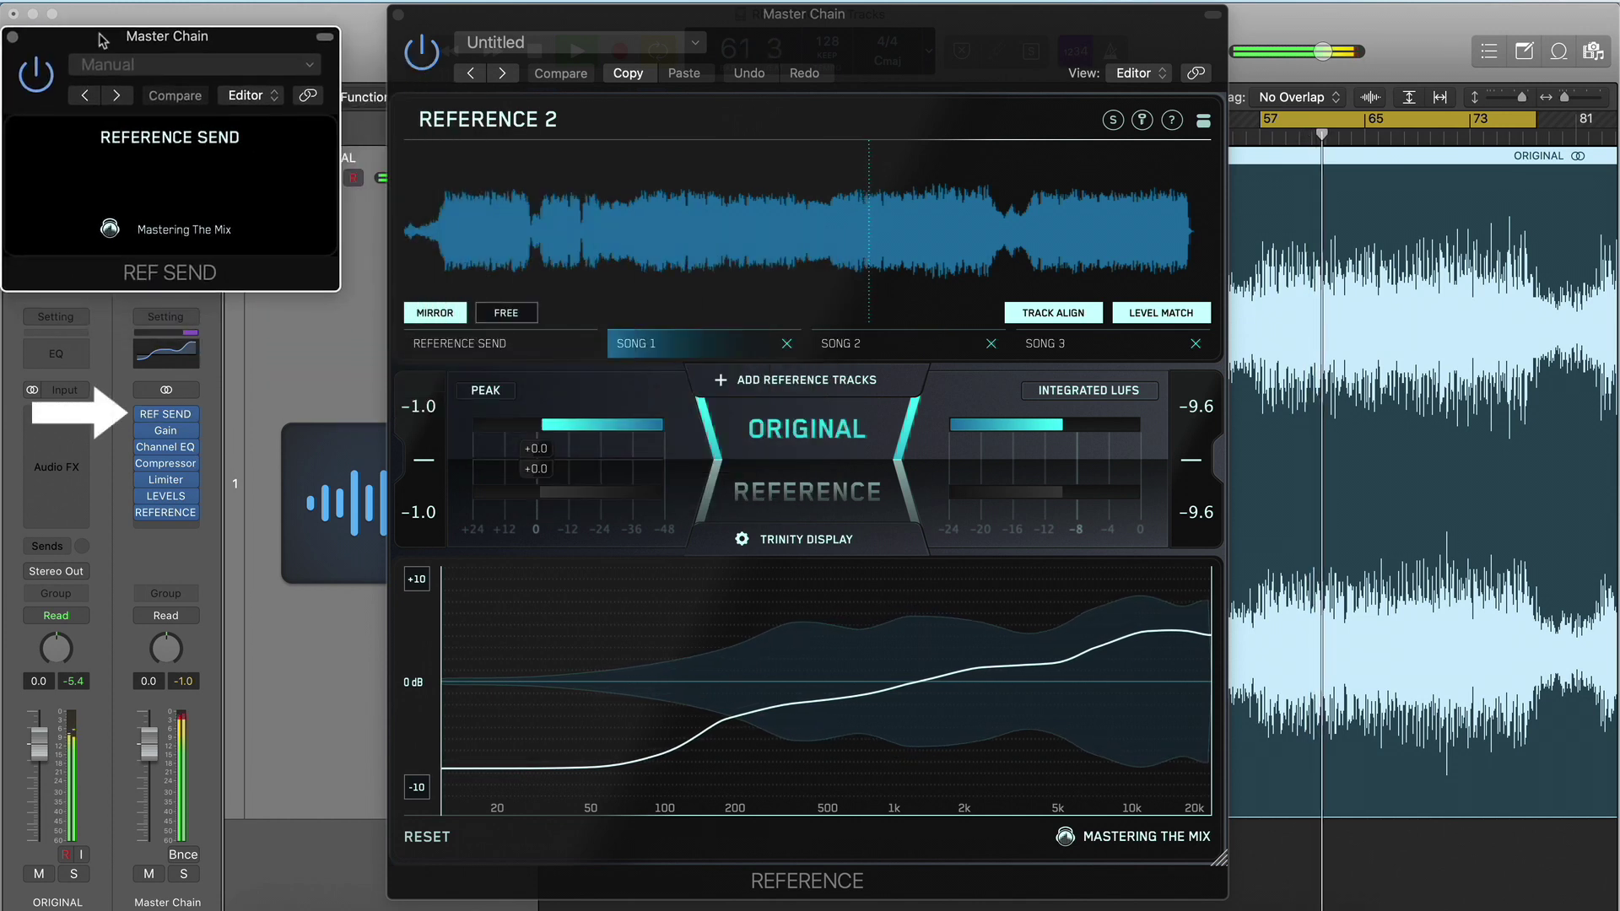
left_click(979, 25)
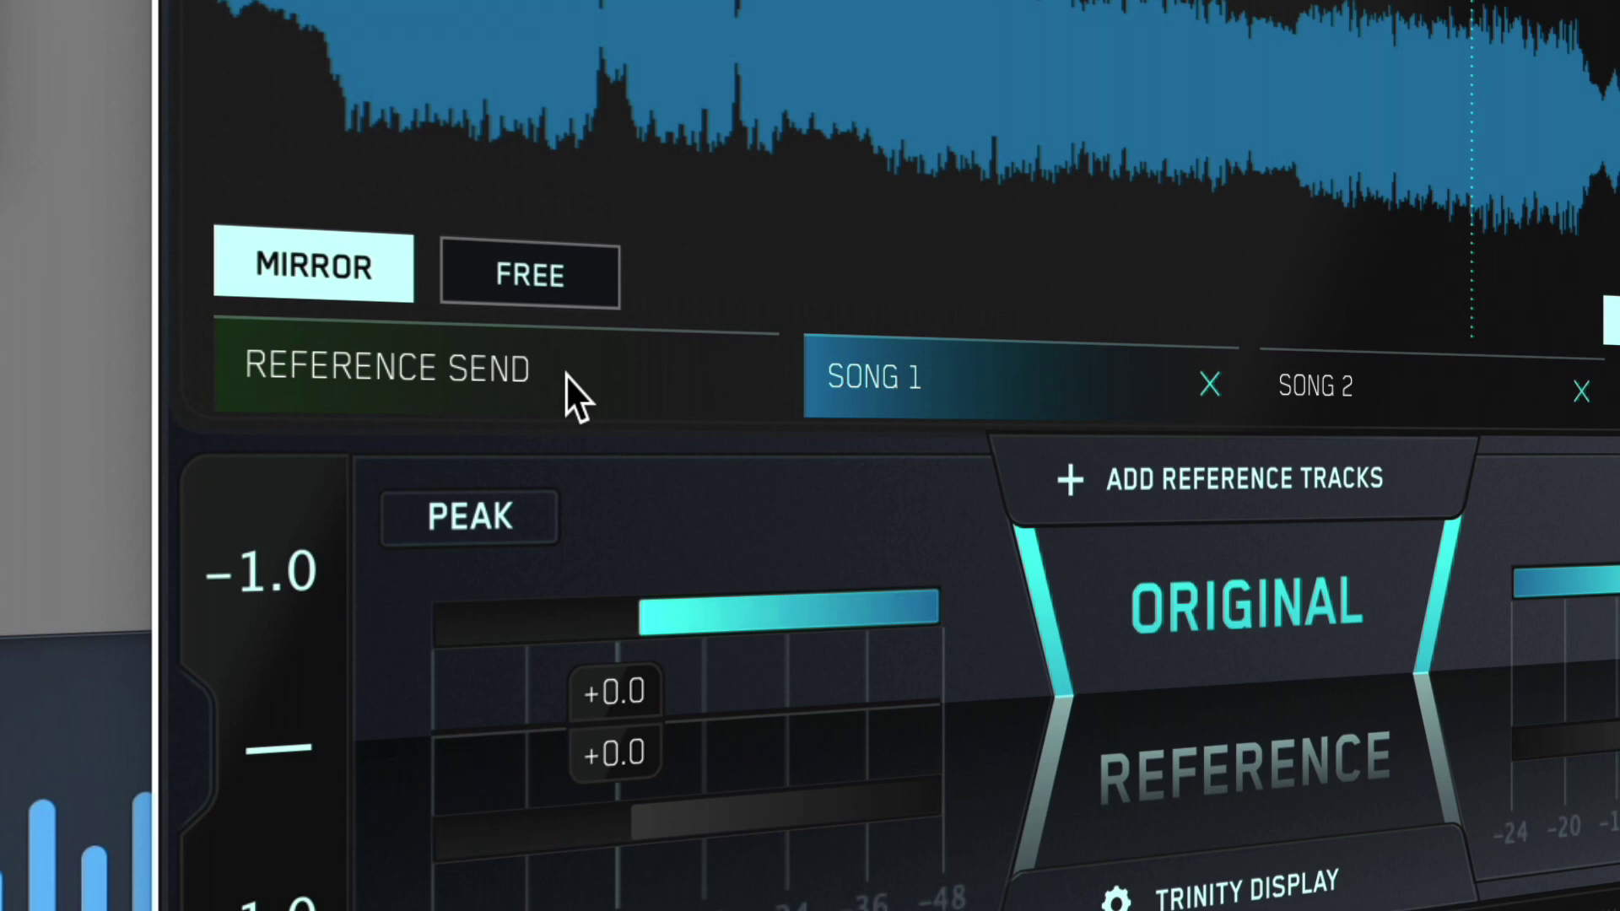
Select Reference Send as REFERENCE 2's reference and A/B it against the original mix several times.
left_click(565, 375)
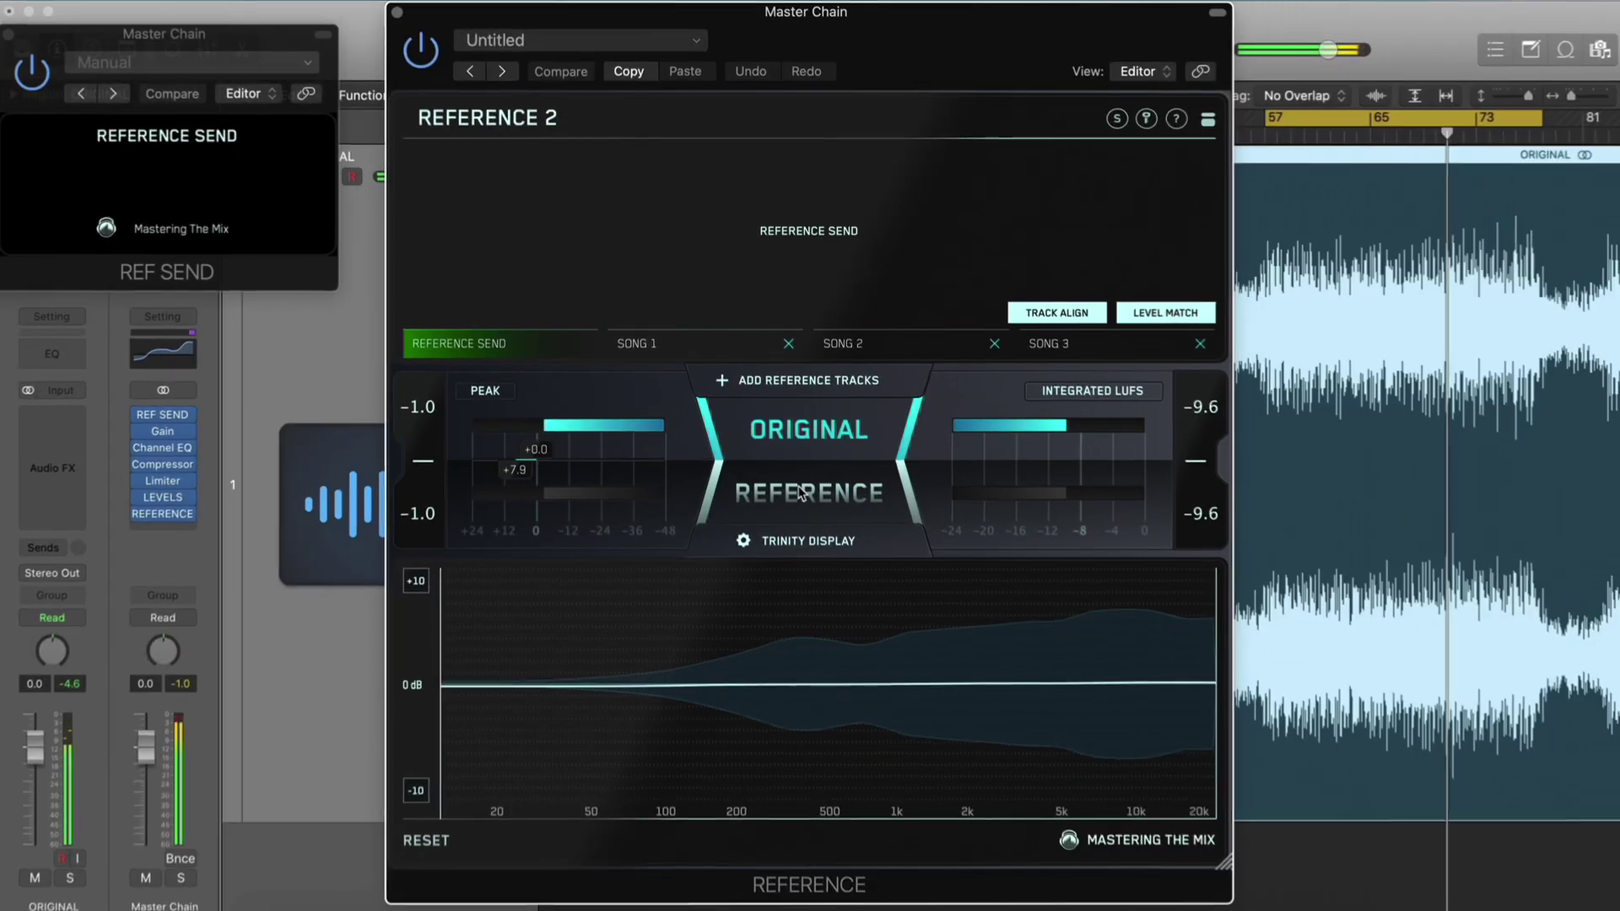
left_click(1245, 768)
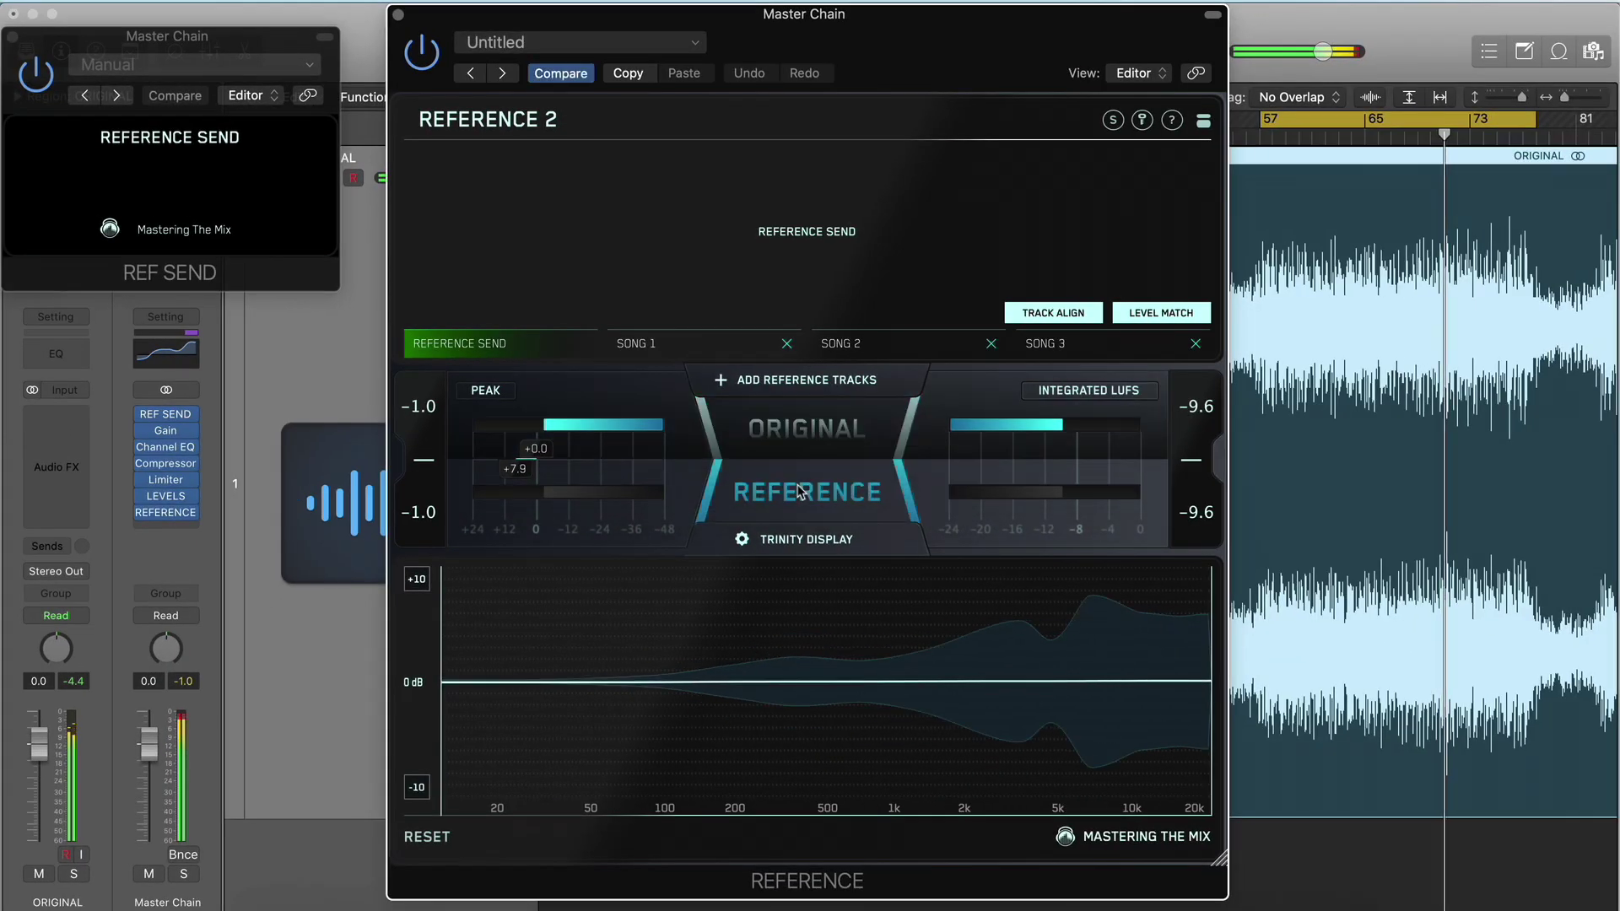
left_click(844, 490)
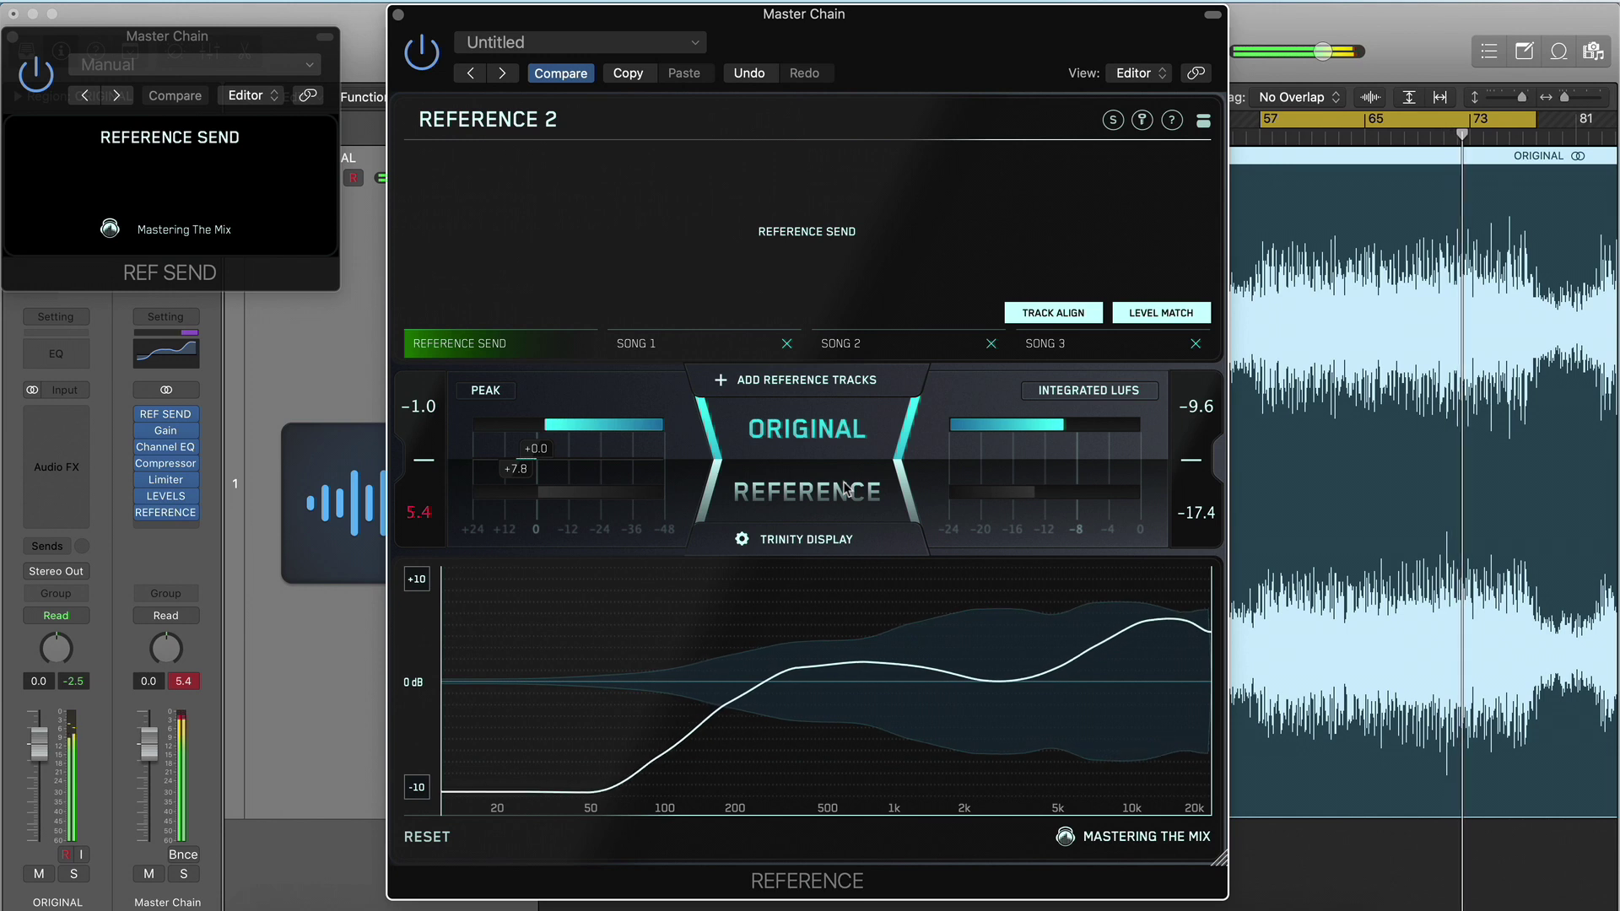
left_click(843, 490)
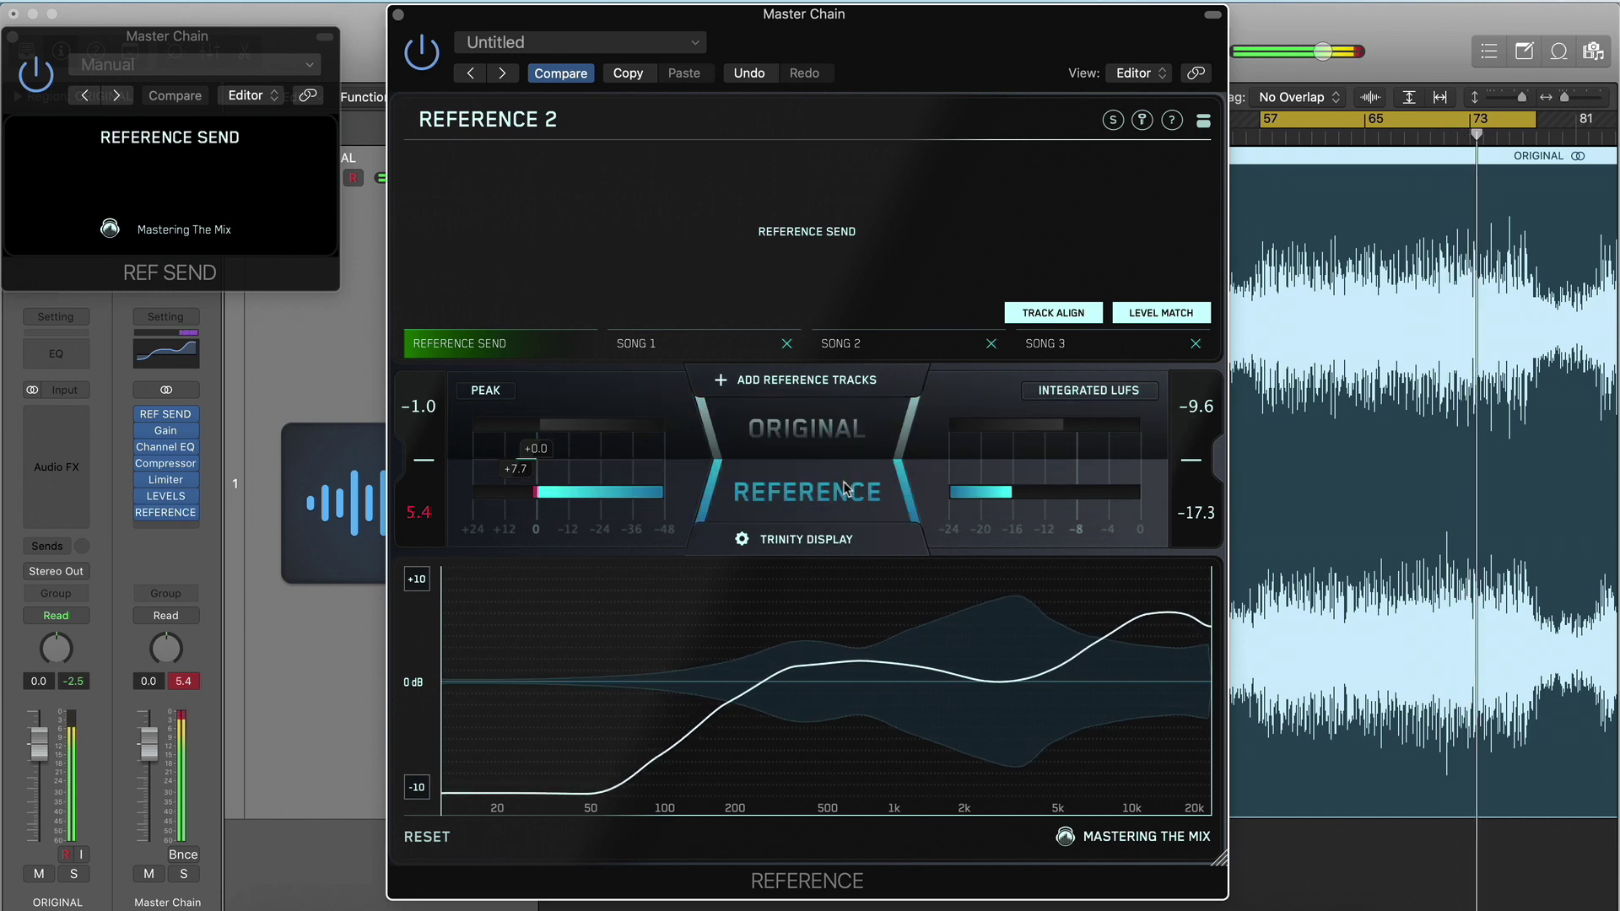
left_click(845, 487)
left_click(889, 491)
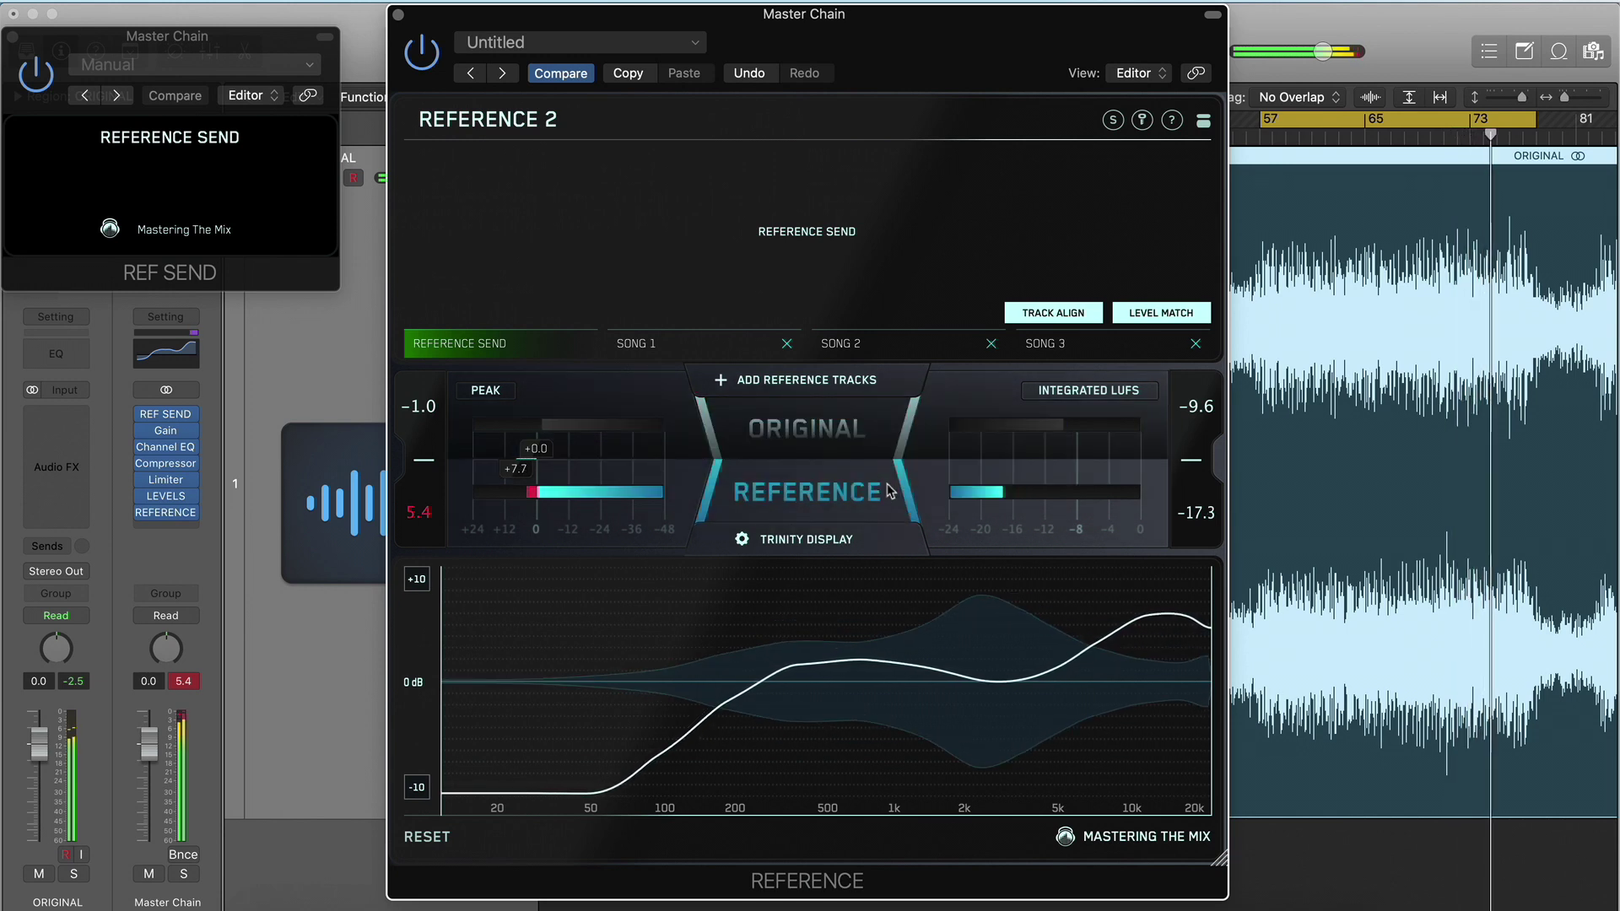
left_click(890, 491)
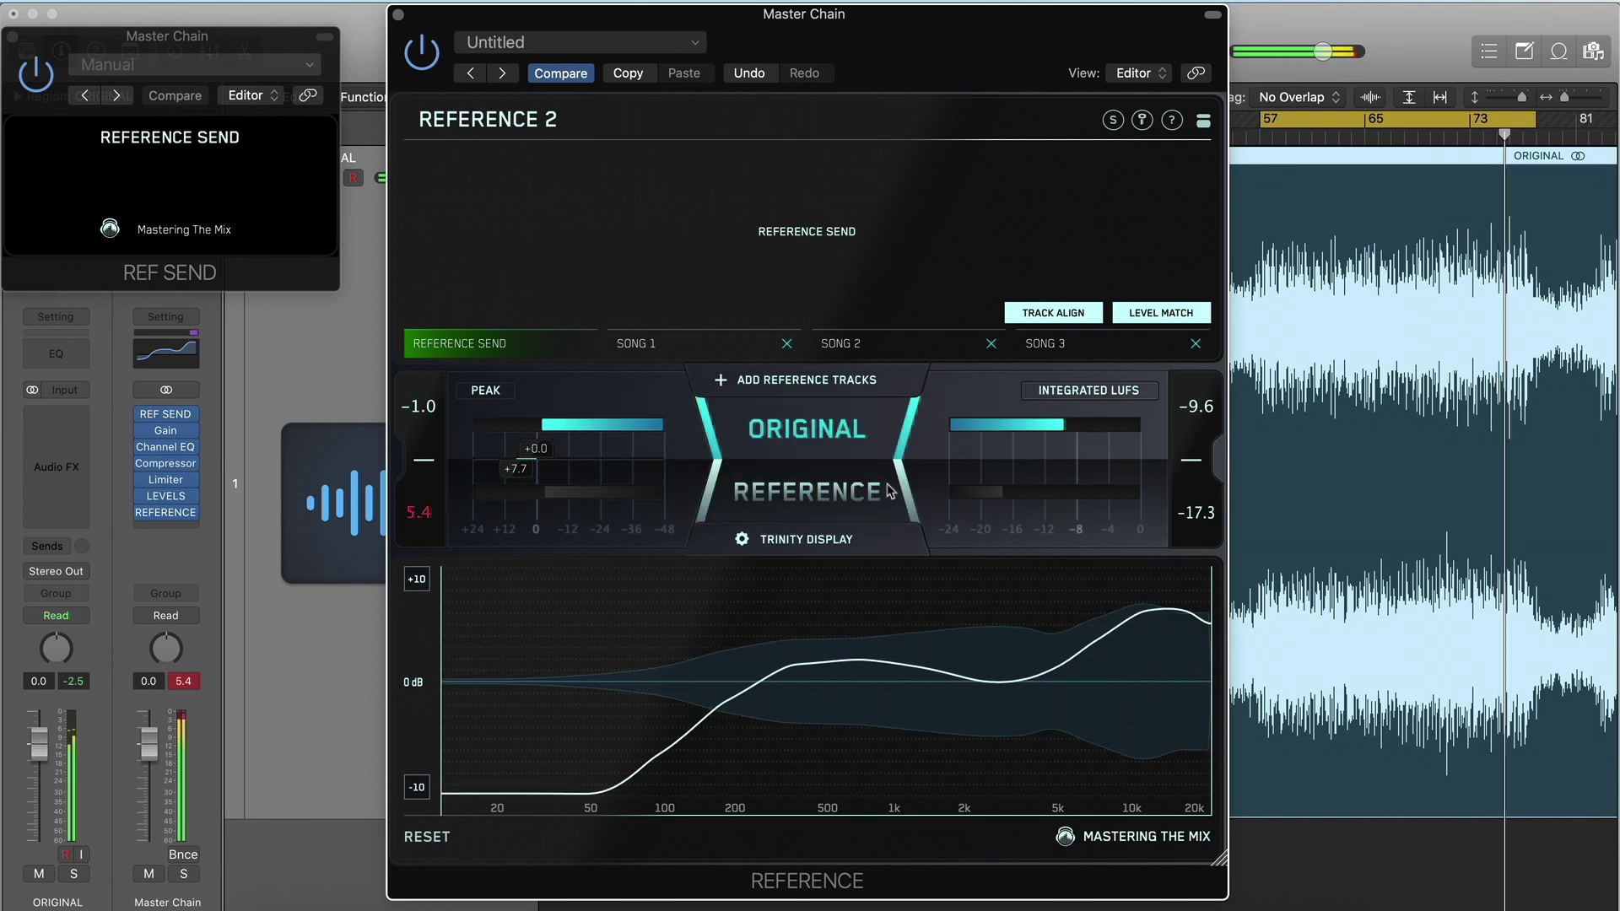
left_click(890, 491)
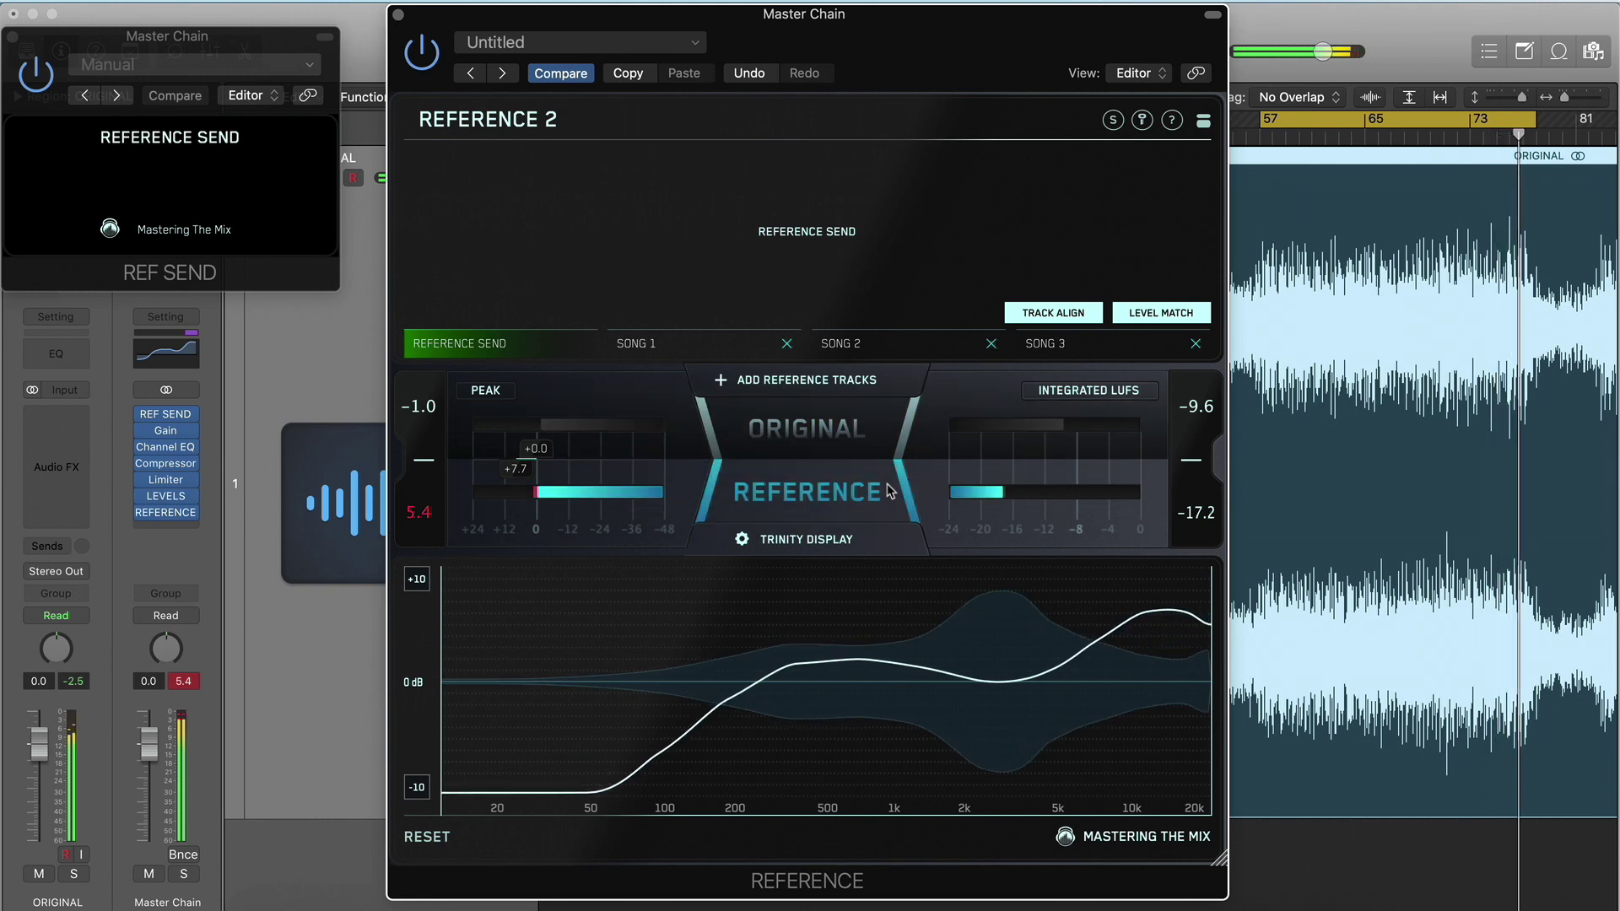
left_click(890, 491)
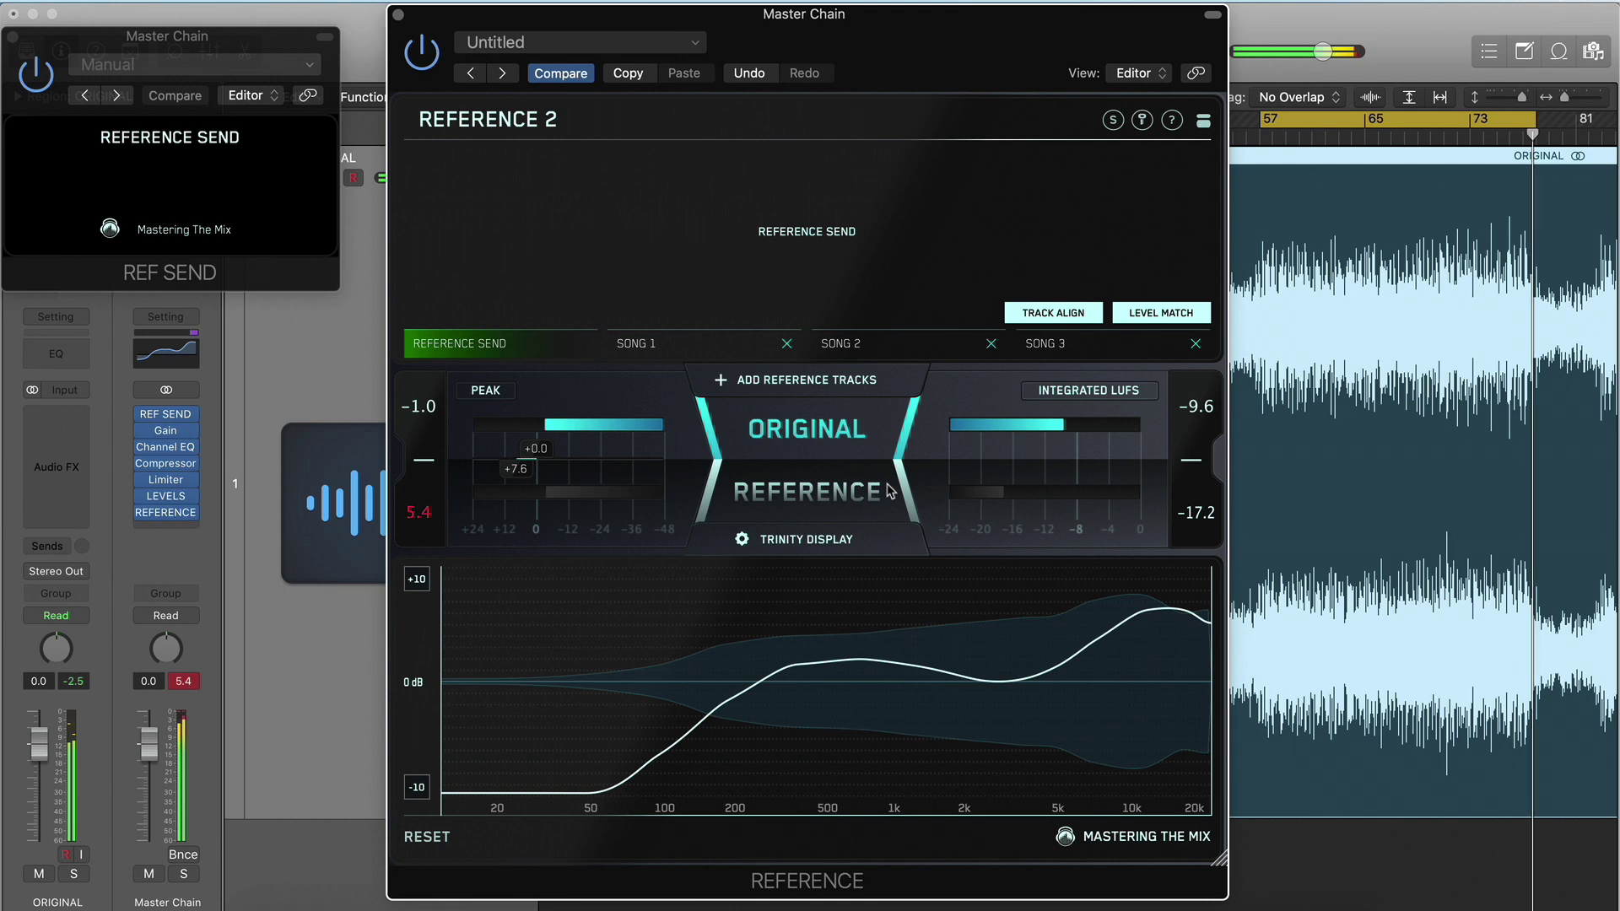
Save REFERENCE 2 defaults: Level Match ON, TRUE PEAK peak metering, SHORT TERM loudness metering.
left_click(1114, 122)
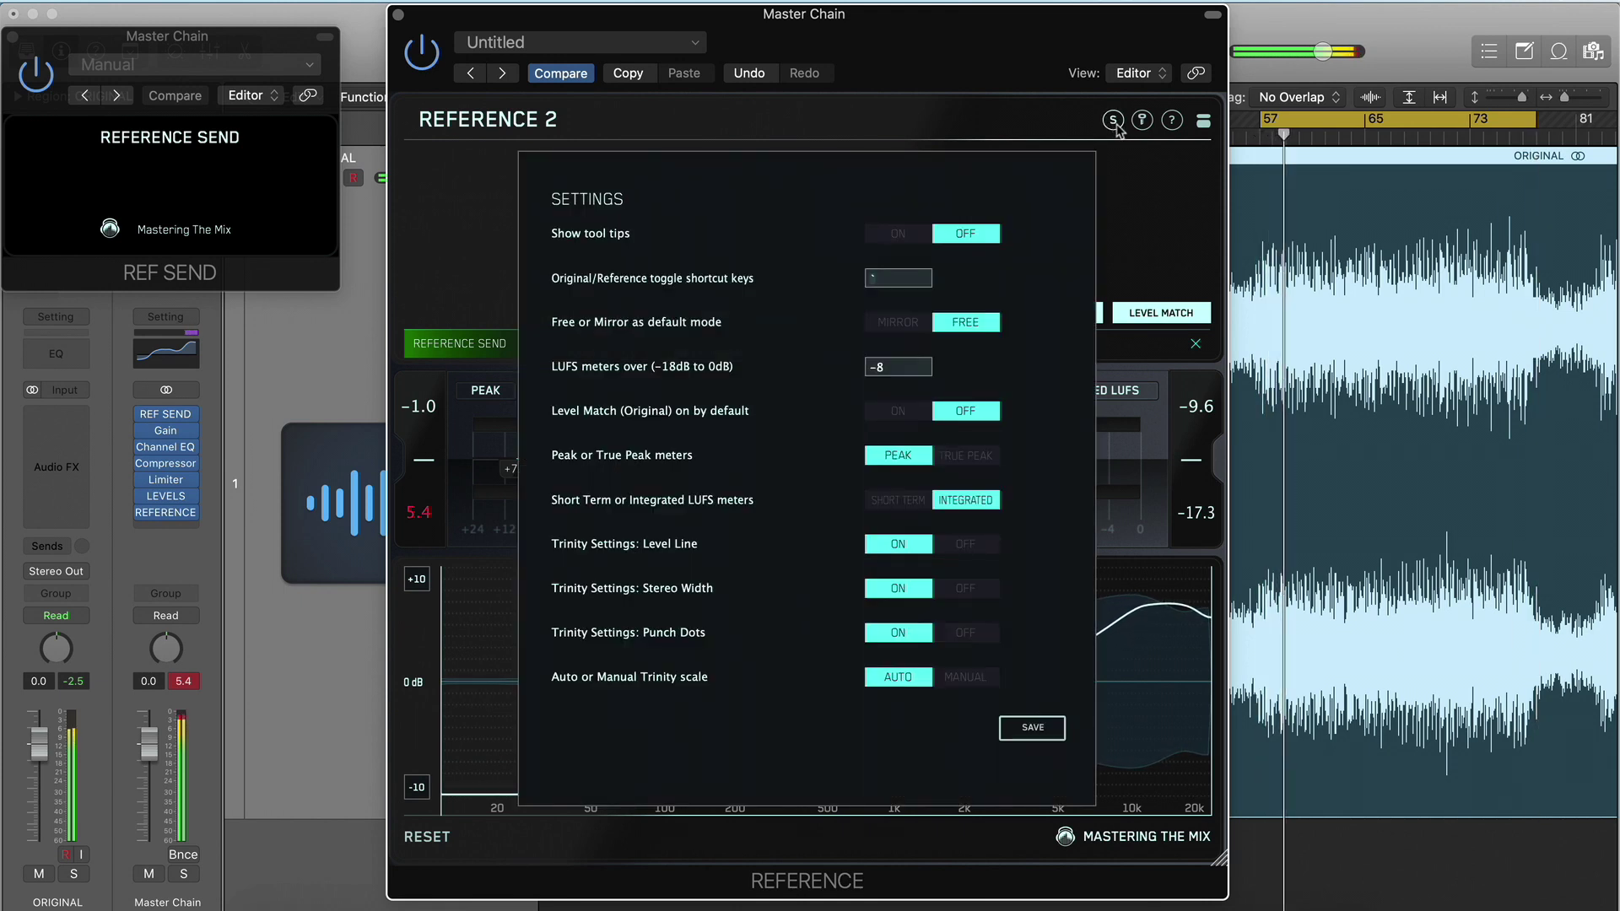
left_click(898, 411)
left_click(952, 457)
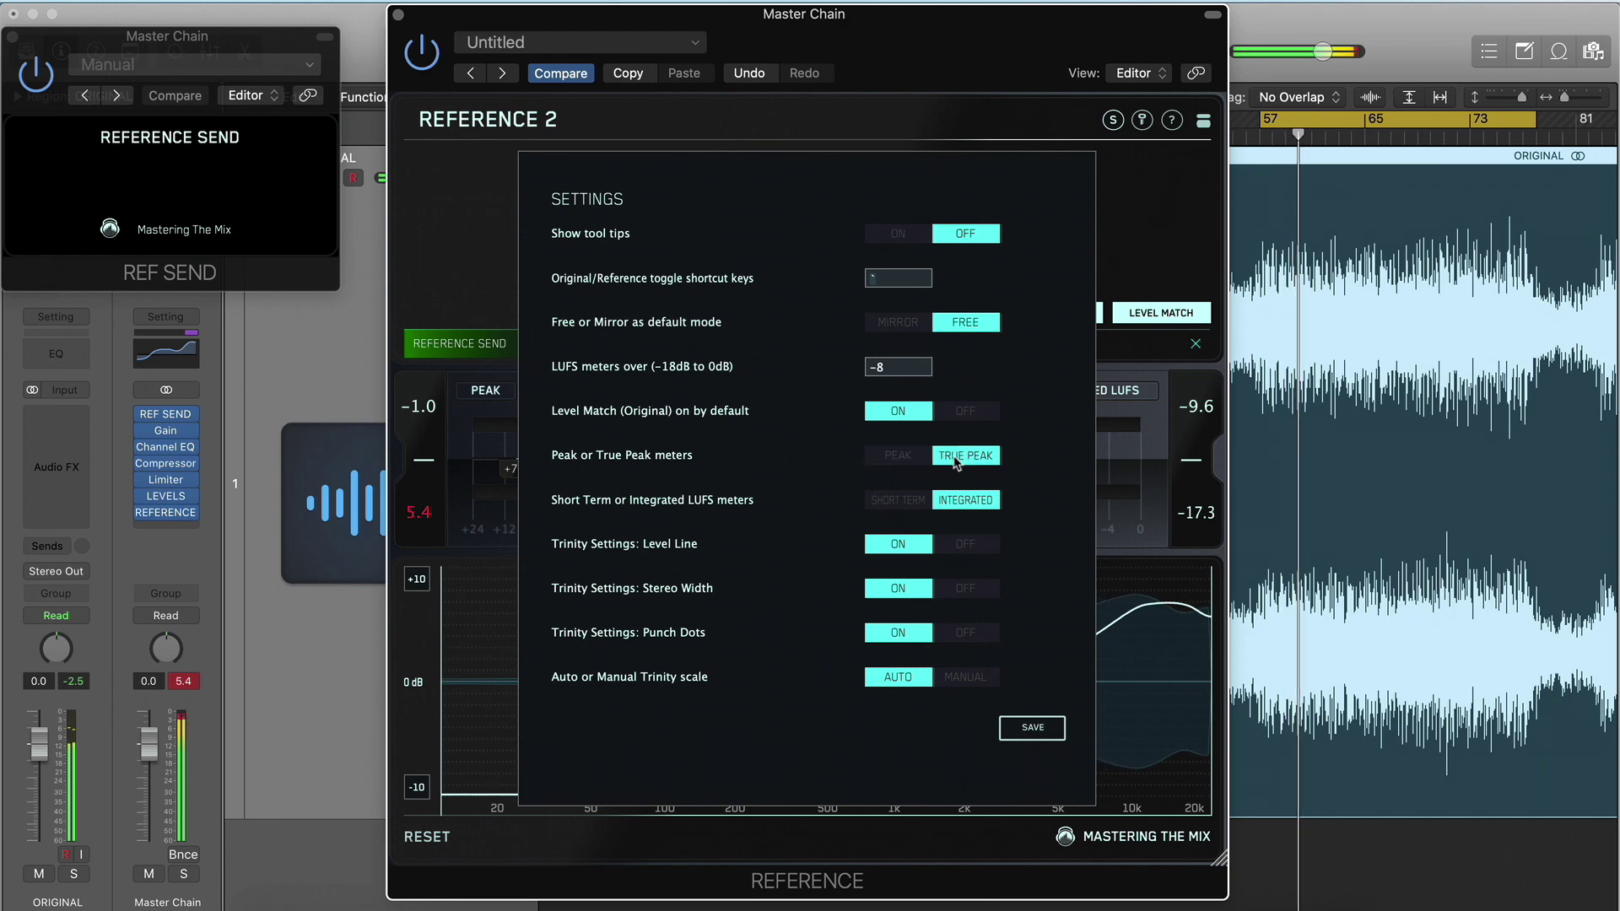
left_click(905, 500)
left_click(1032, 728)
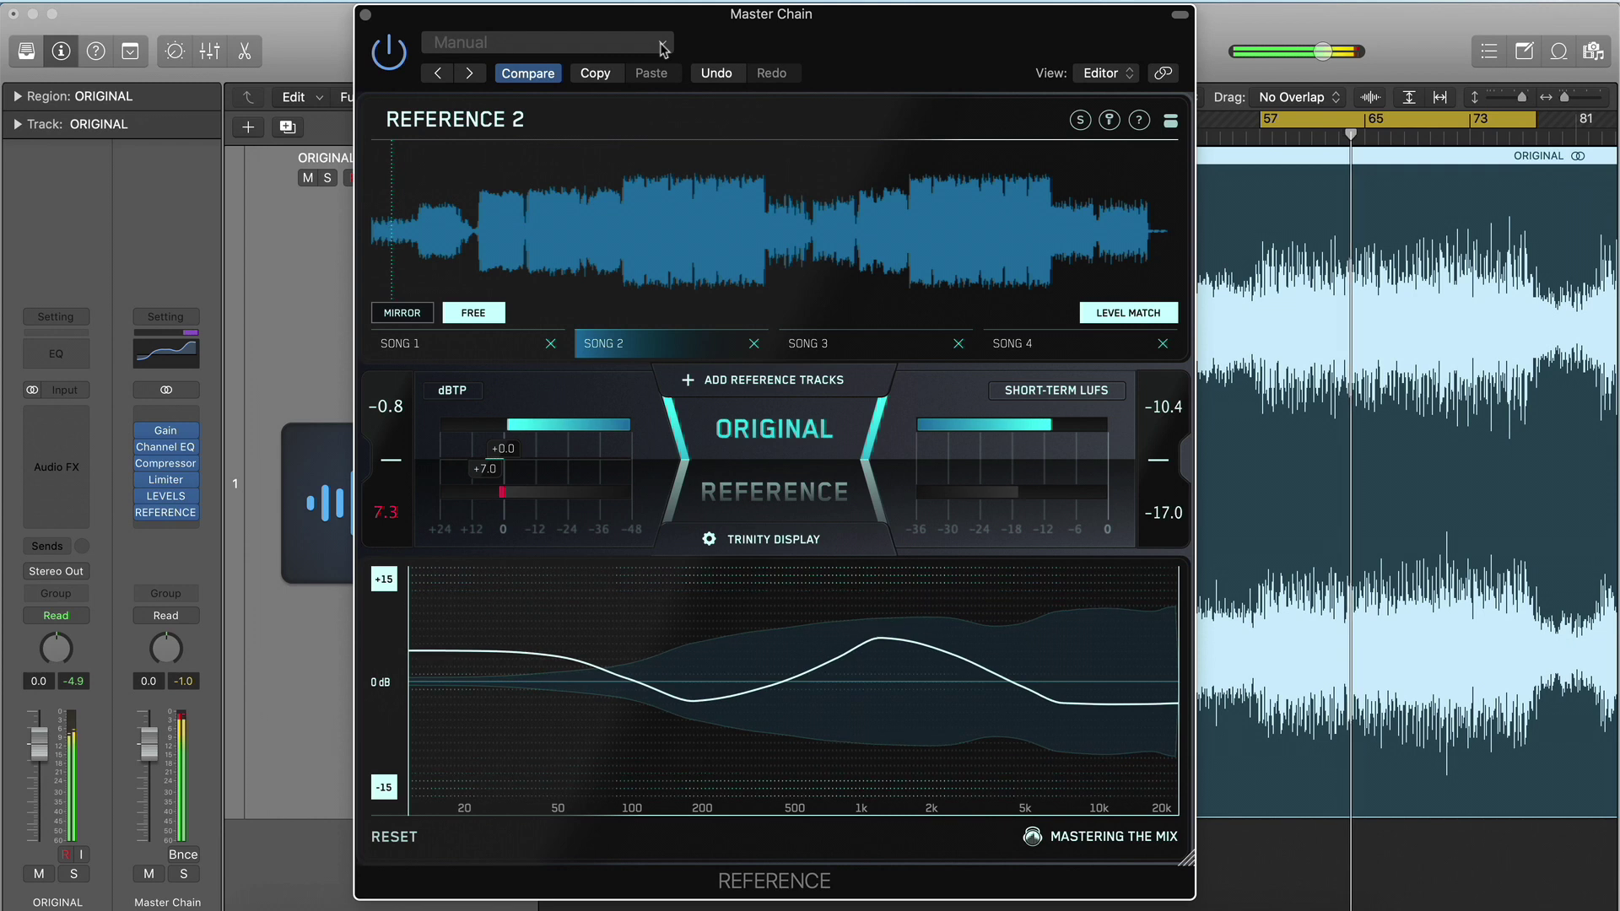
Load the Pop preset and toggle between Reference and Original once.
left_click(663, 44)
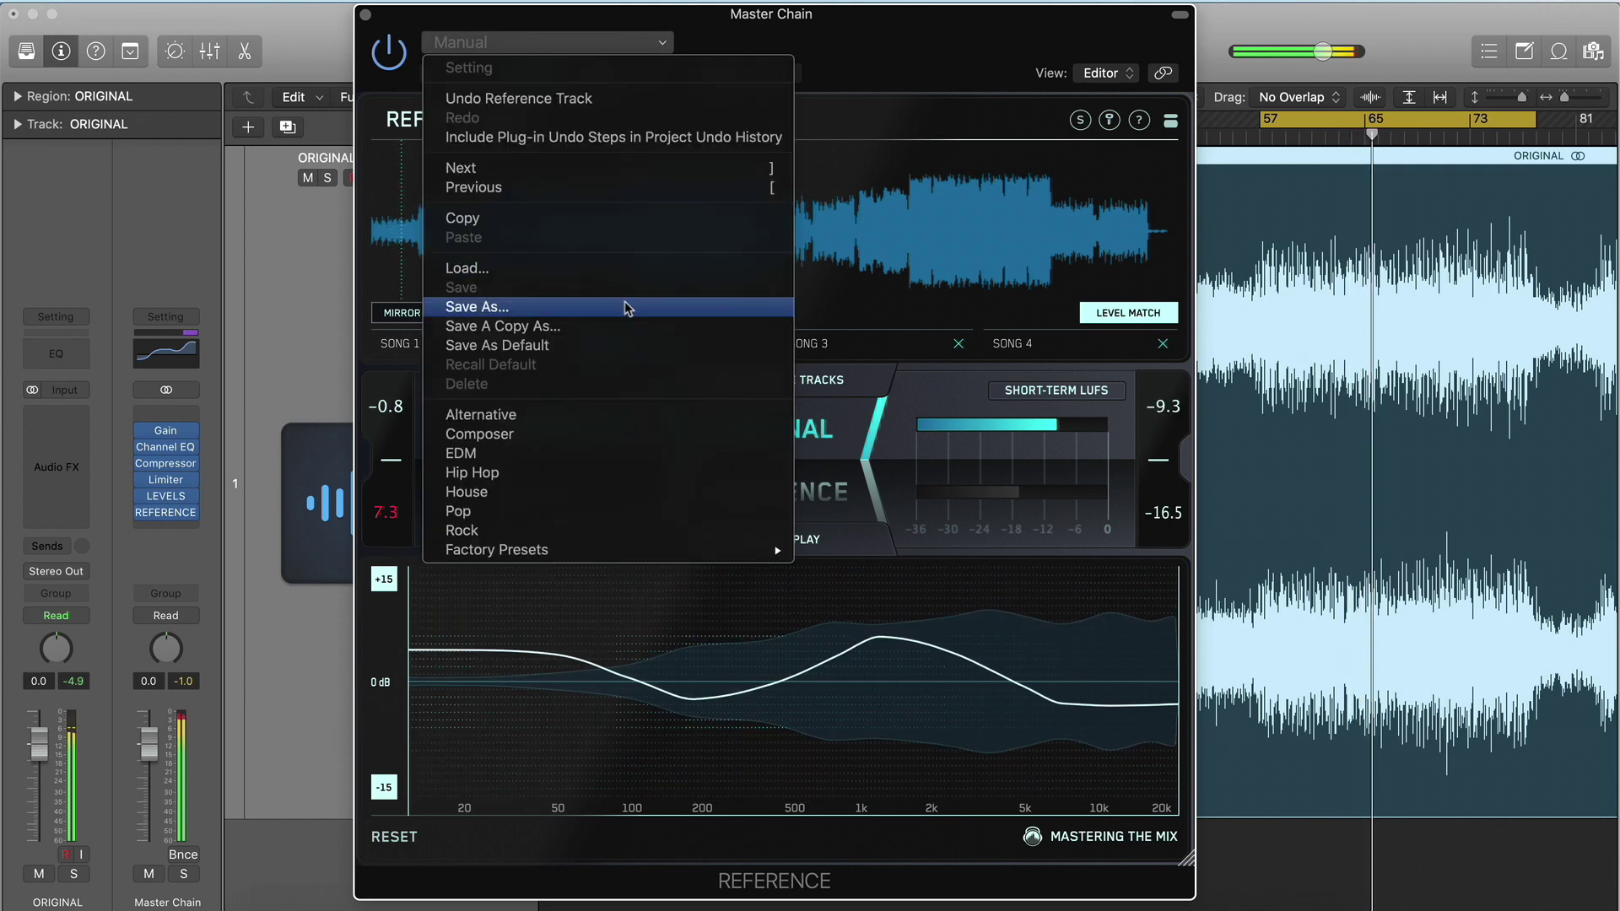
left_click(588, 518)
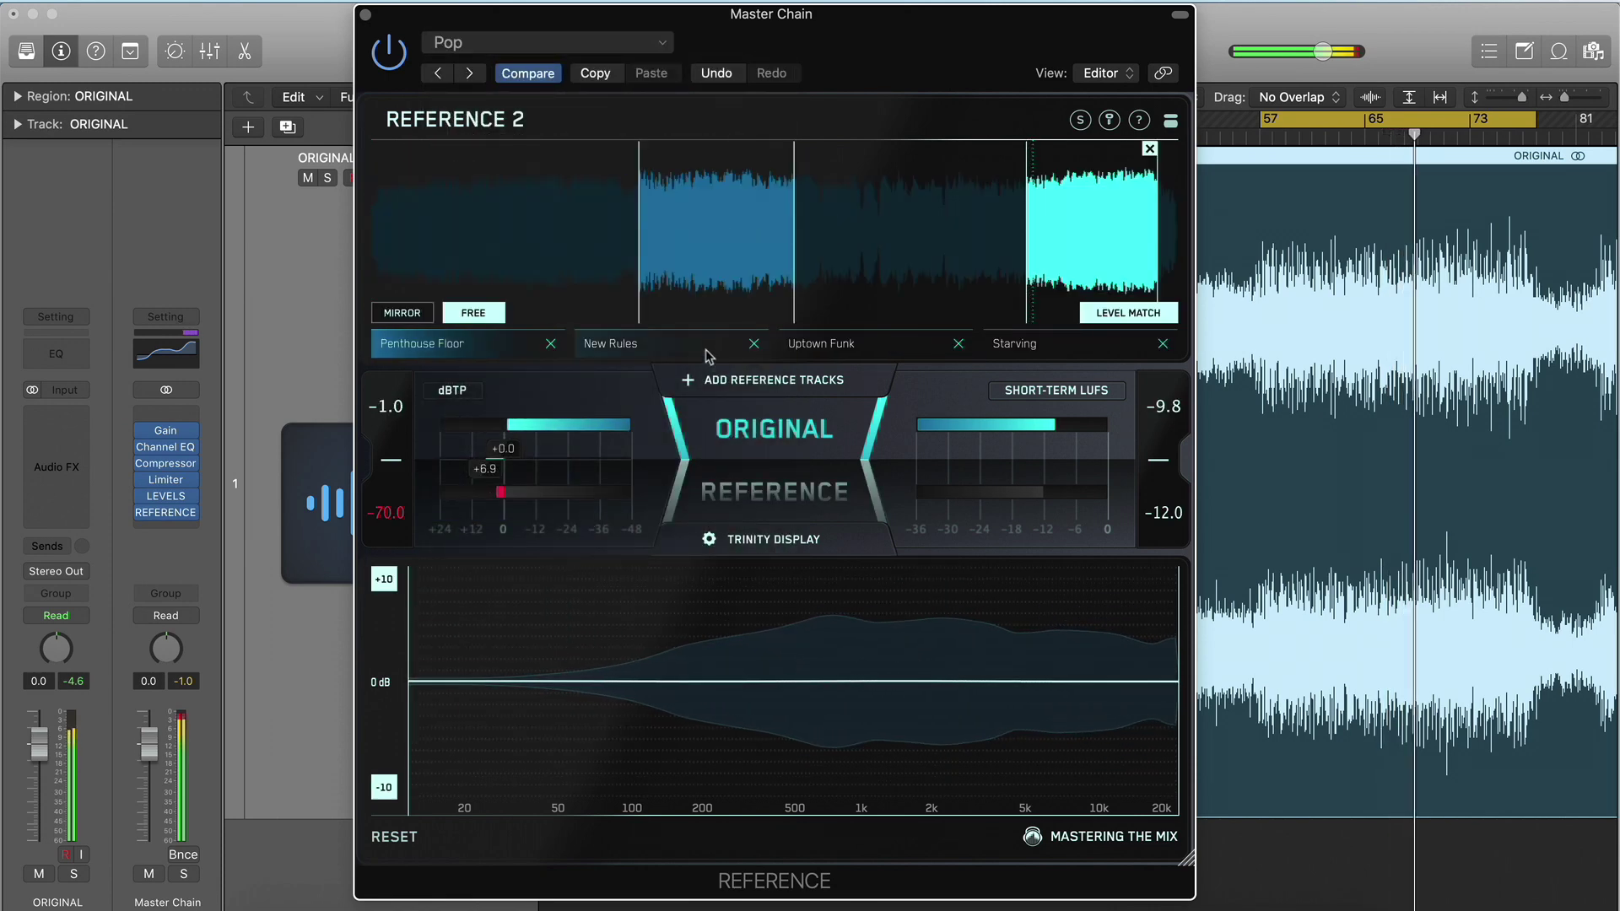
left_click(754, 437)
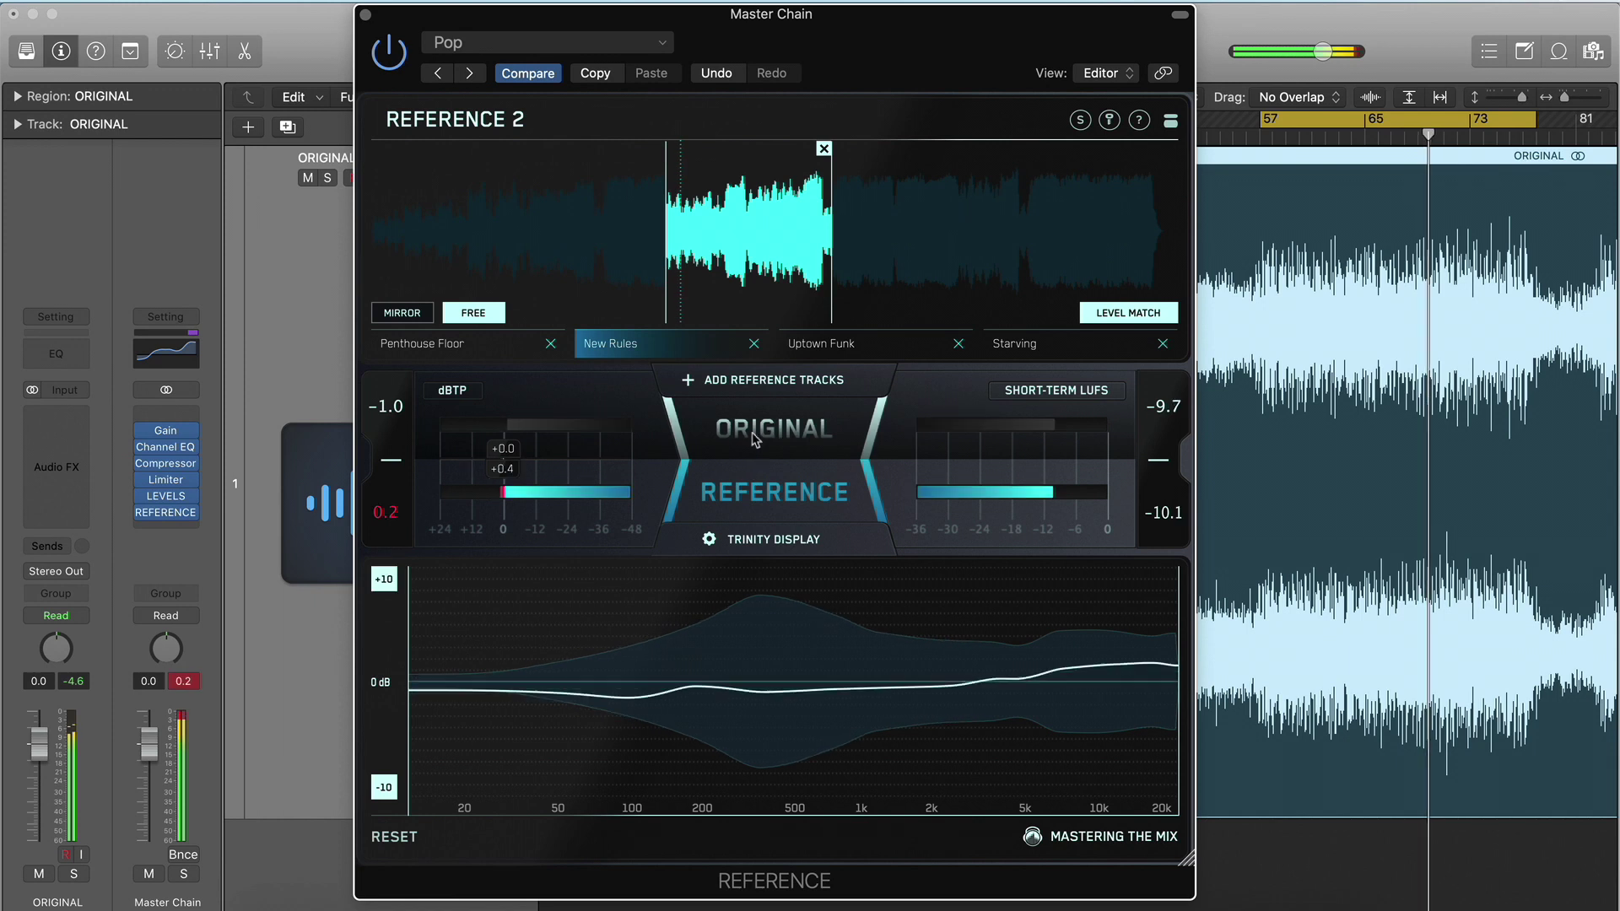
left_click(754, 437)
Switch the active reference to Uptown Funk, then Starving, and check the settings list without changes.
left_click(853, 346)
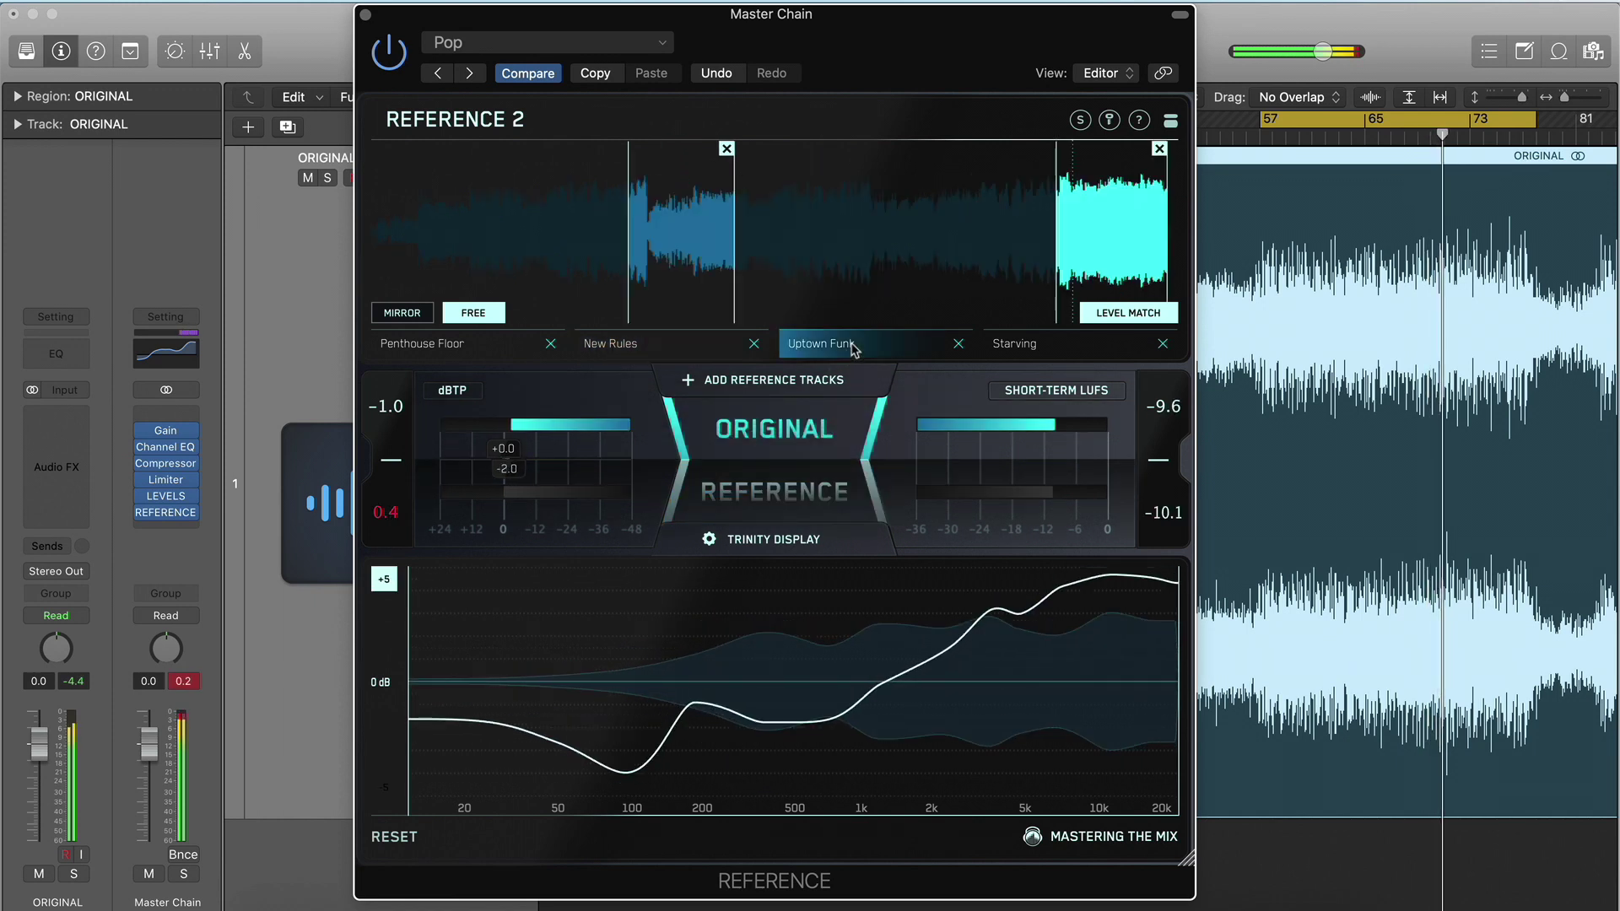
left_click(1013, 345)
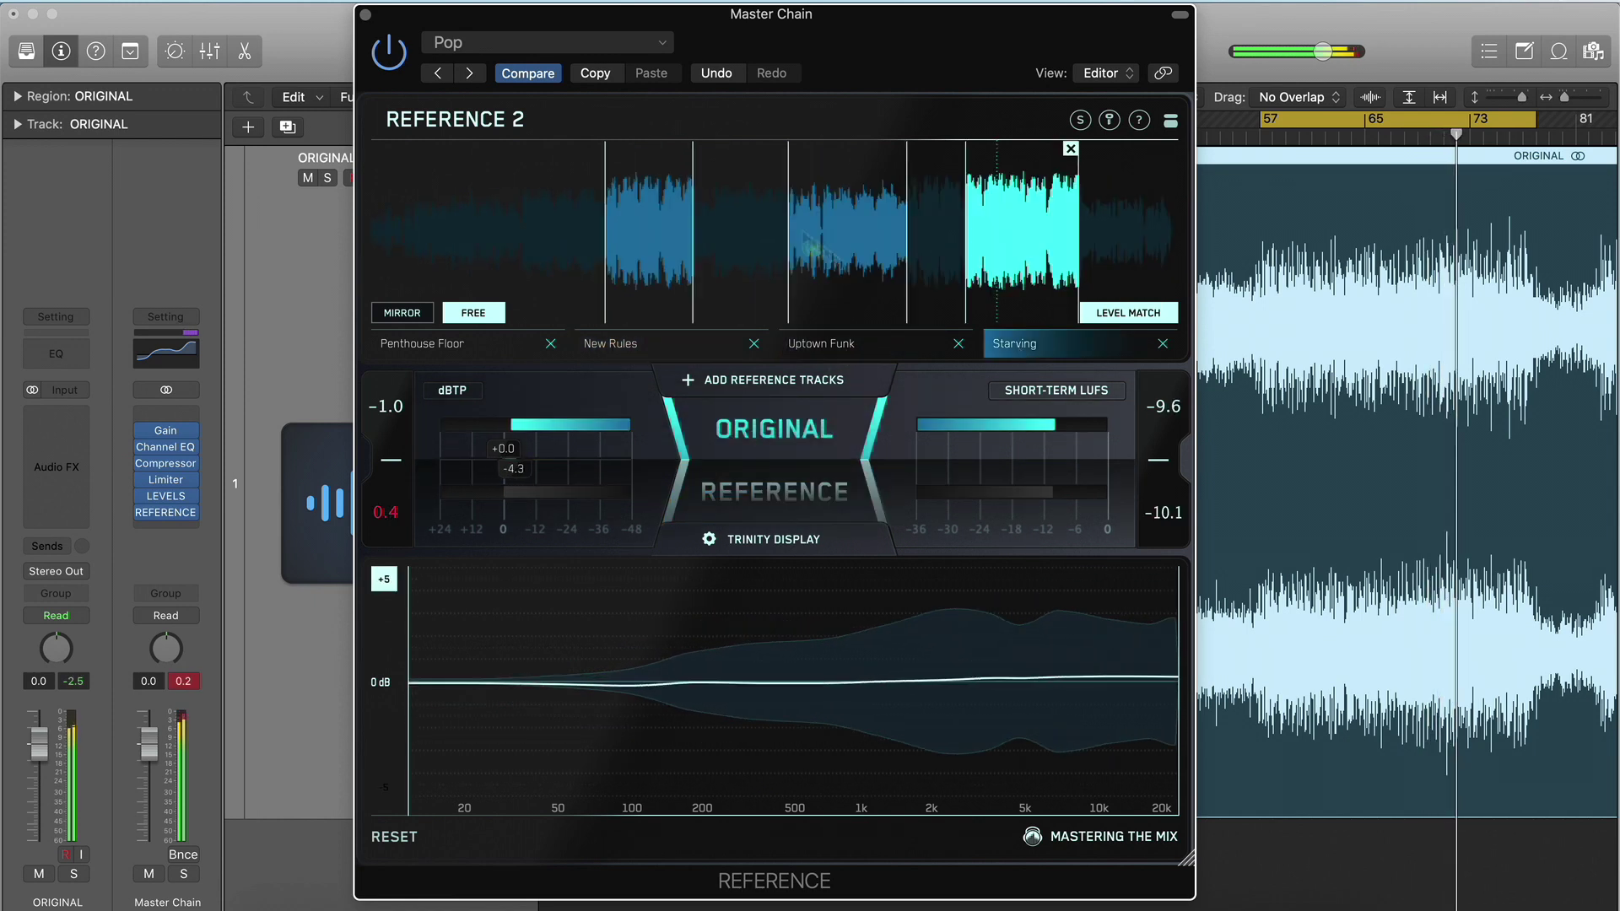
left_click(660, 44)
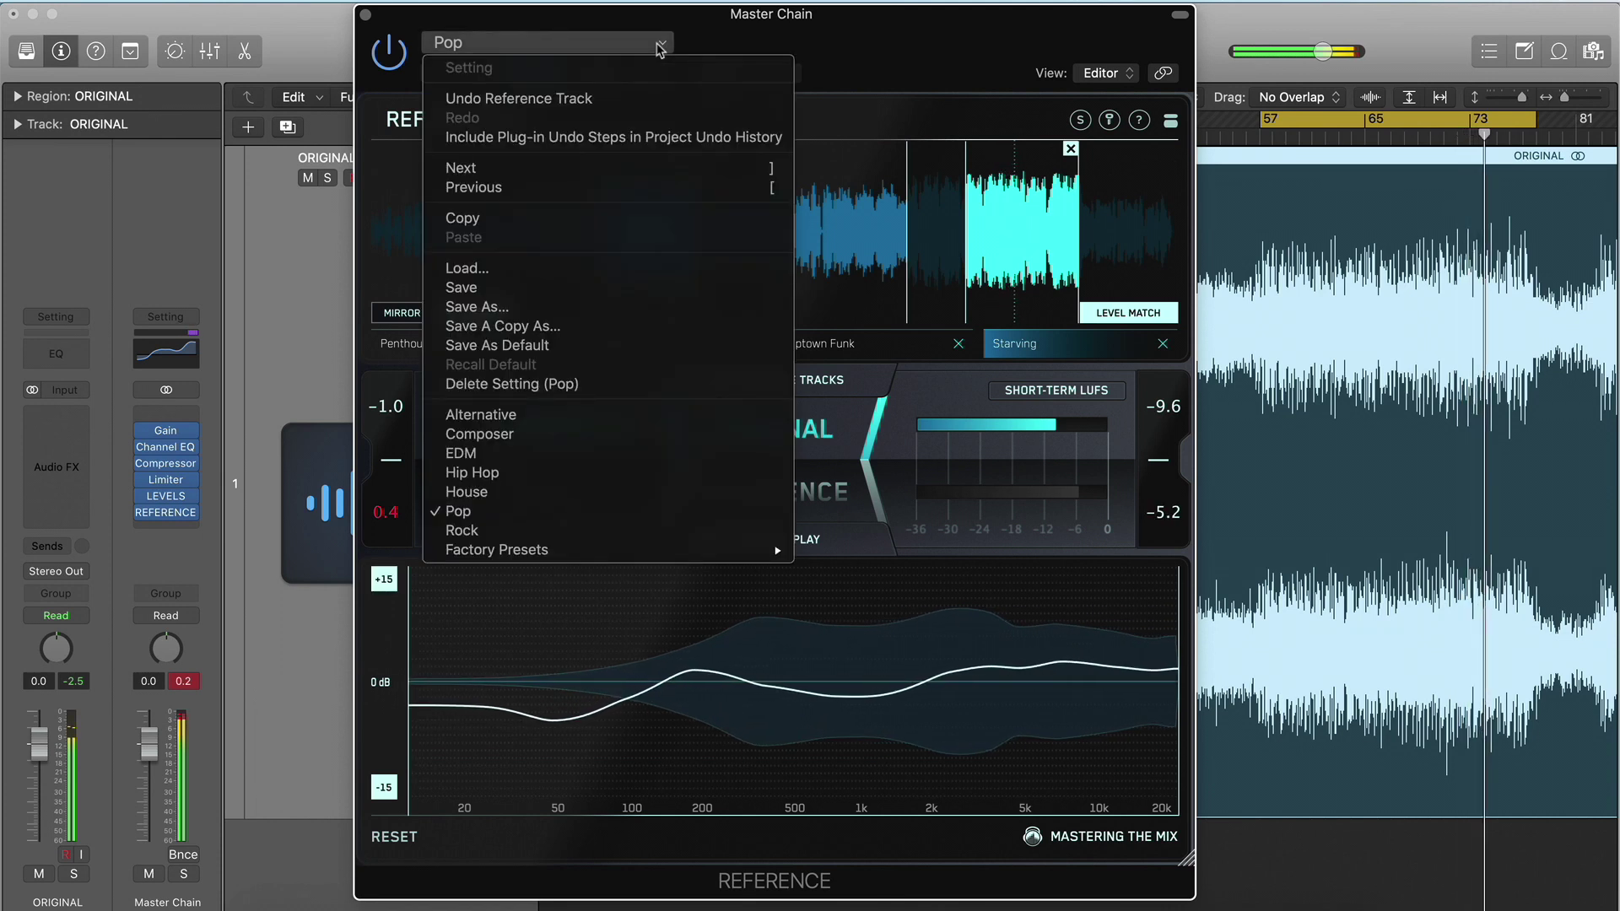
left_click(663, 47)
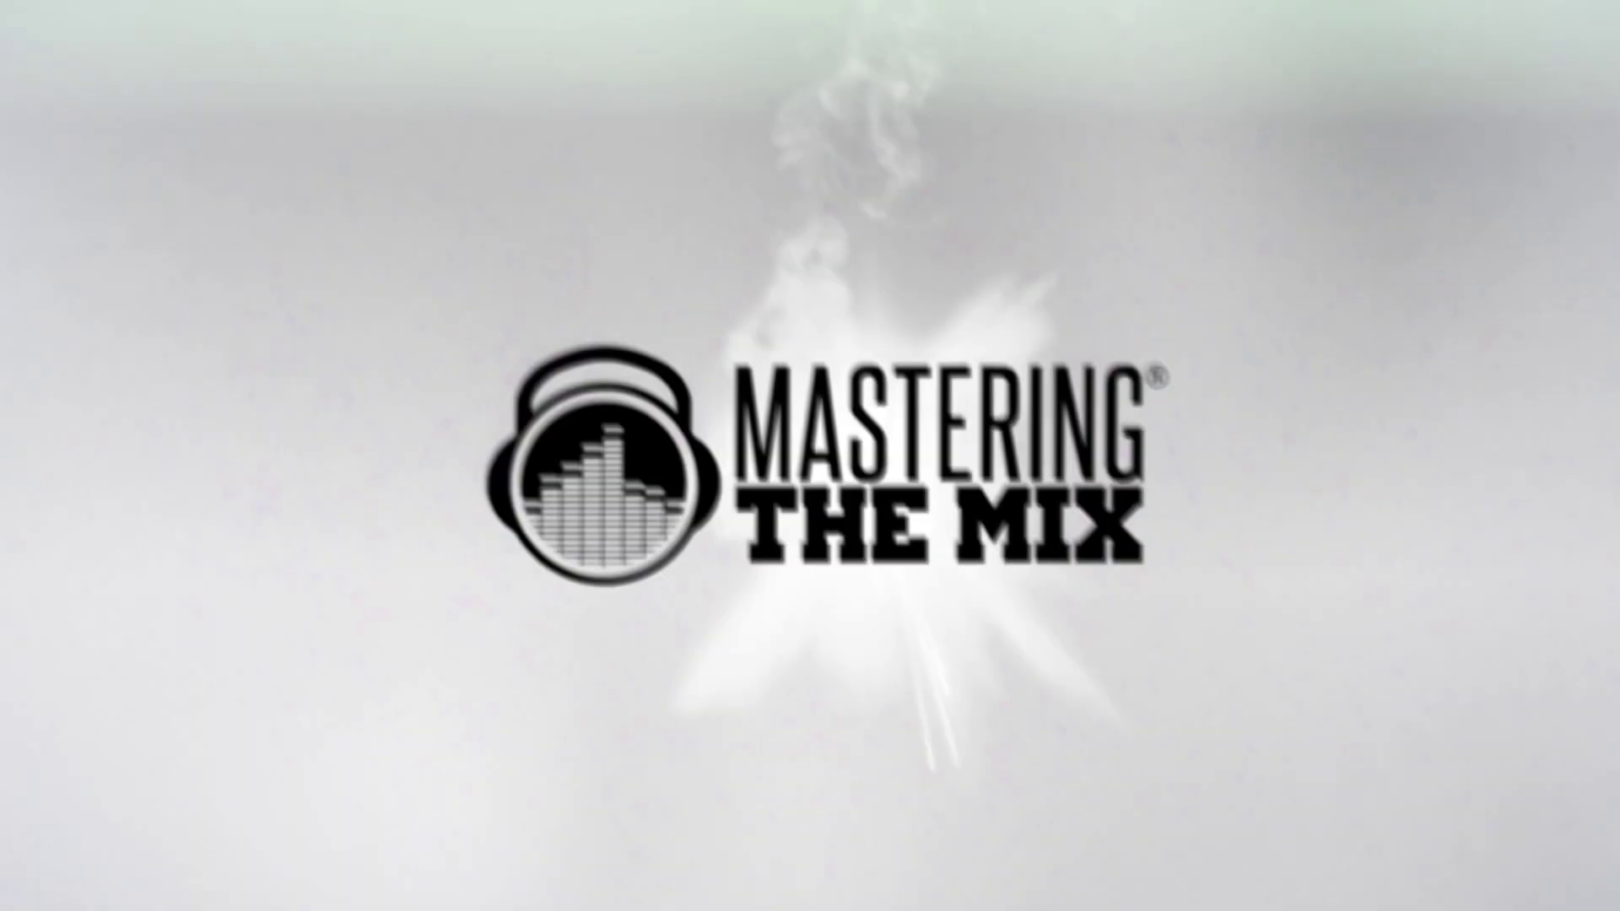